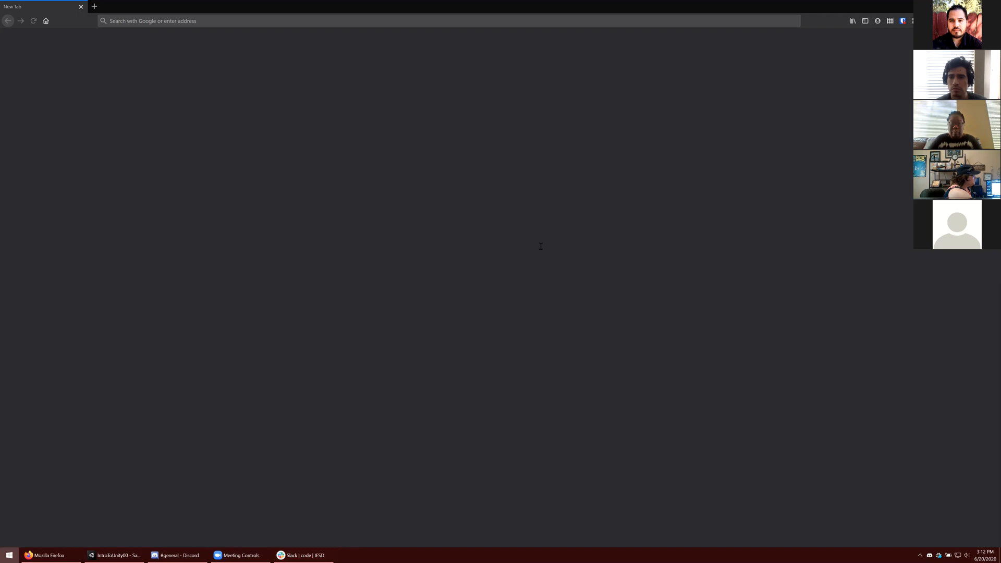
- Create a new Unity project named UnityIntro00 from the 3D template
key(super)
click(146, 377)
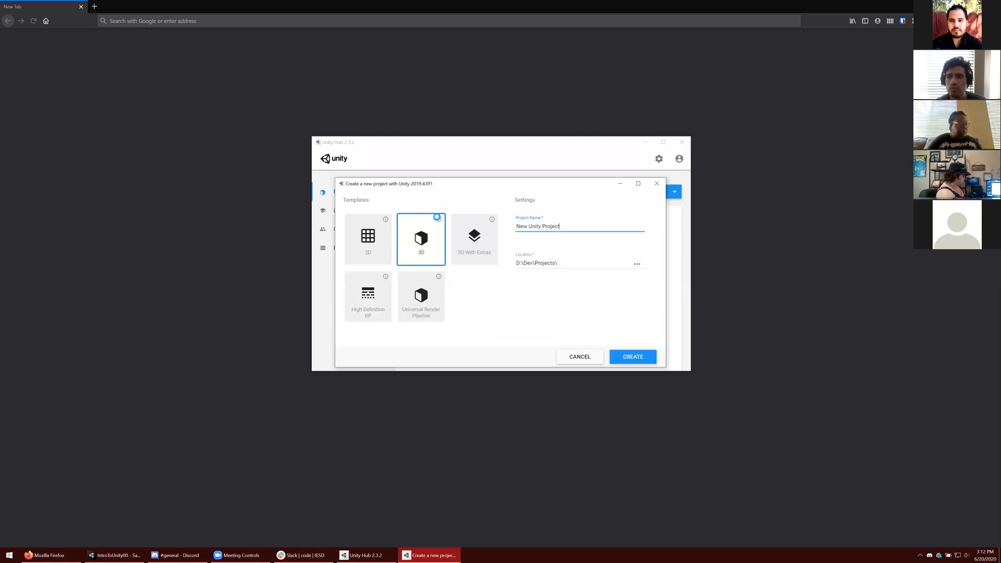
key(ctrl+a)
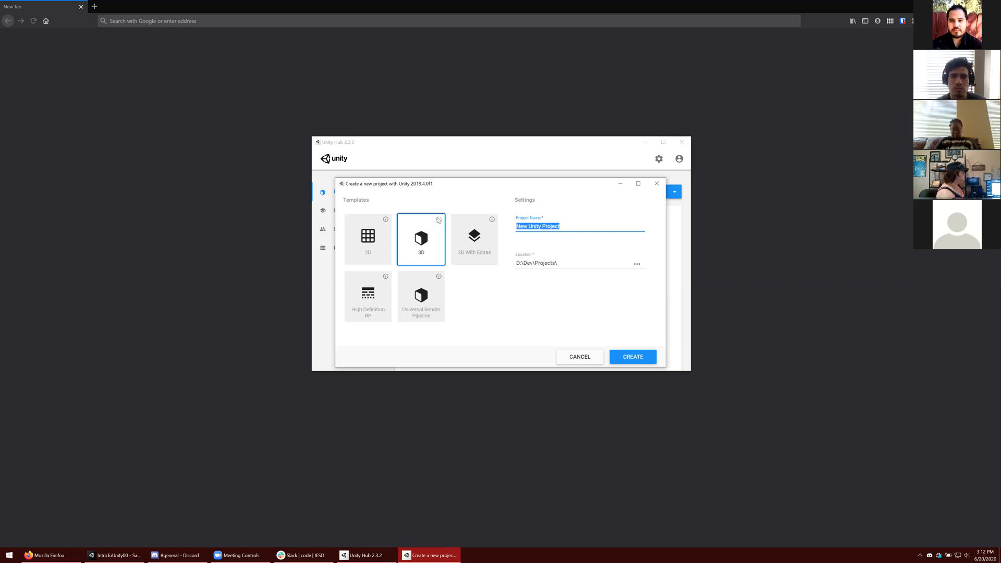
text(UnityINt)
key(BackSpace)
text(ntro00)
key(Return)
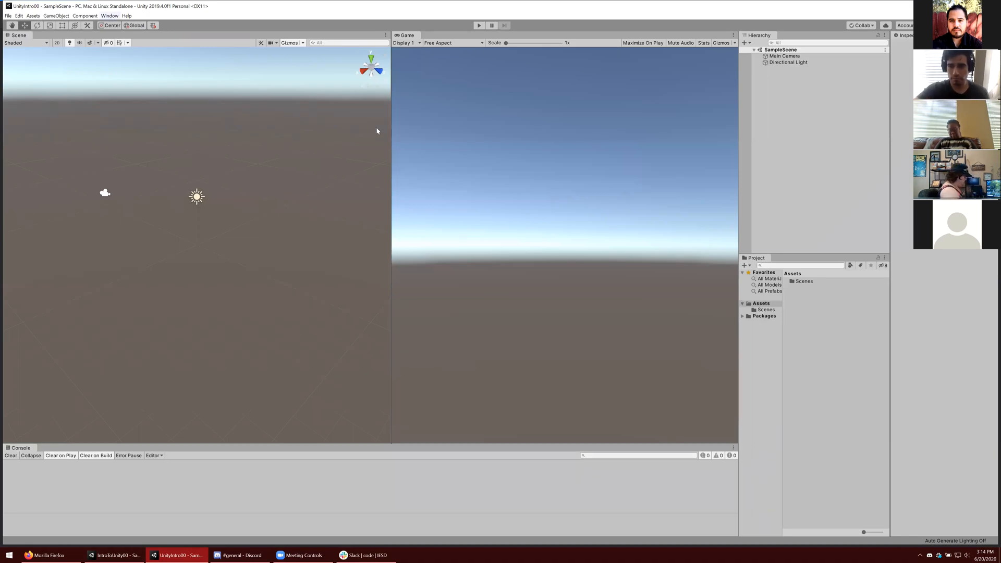
- Revert all editor window layouts to the factory settings
click(110, 16)
mouse_move(149, 42)
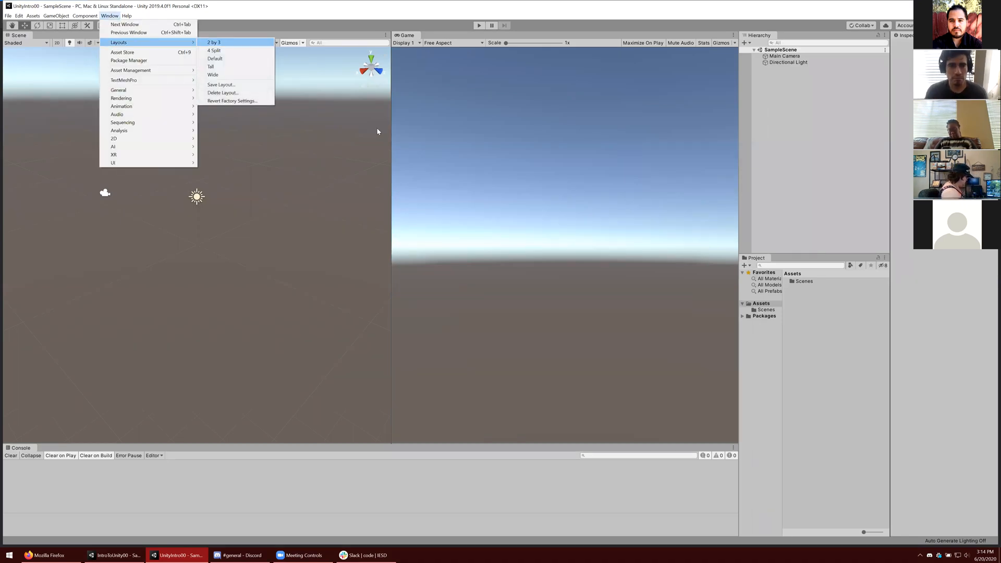
click(232, 101)
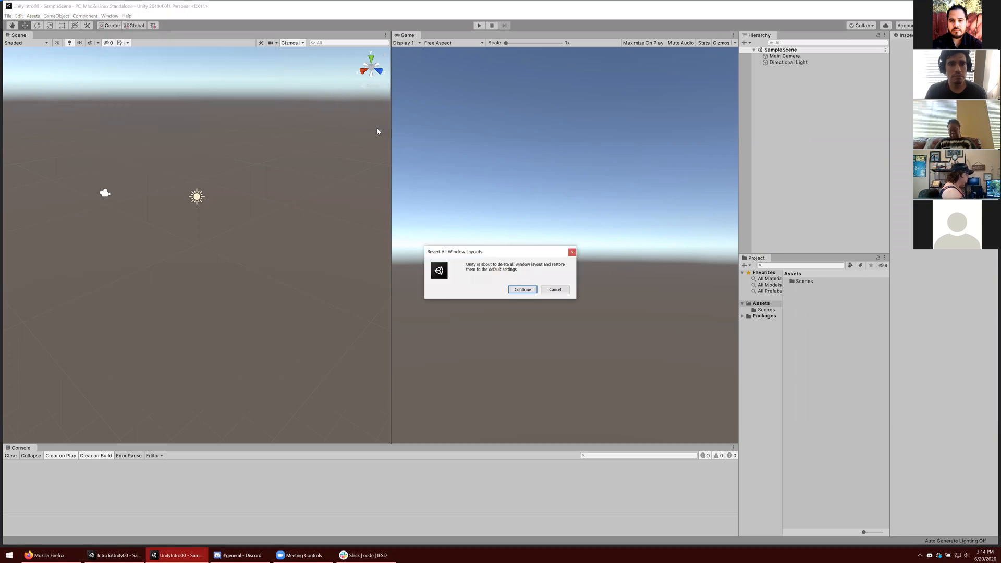
key(Return)
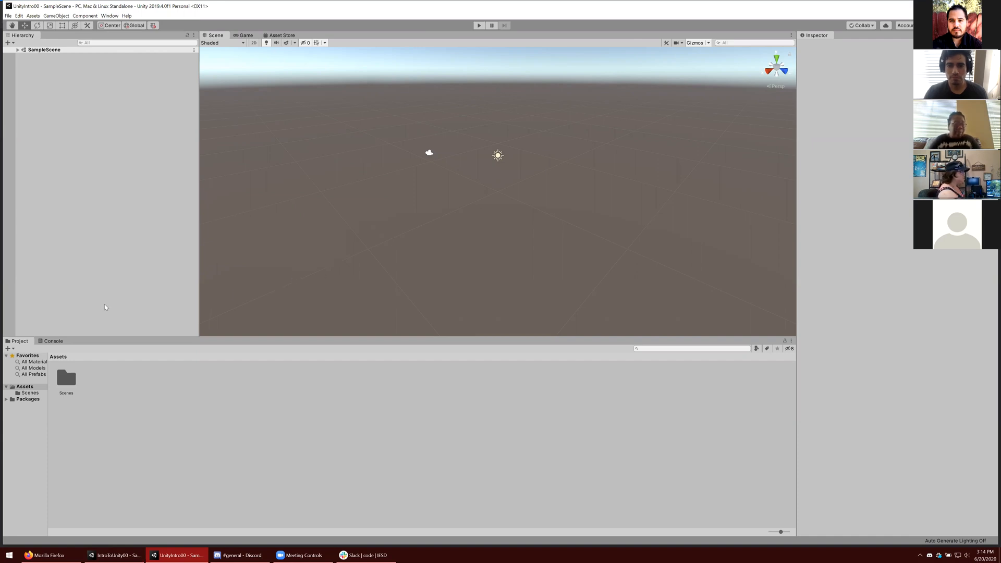
- Switch the editor to the Tall window layout
click(108, 15)
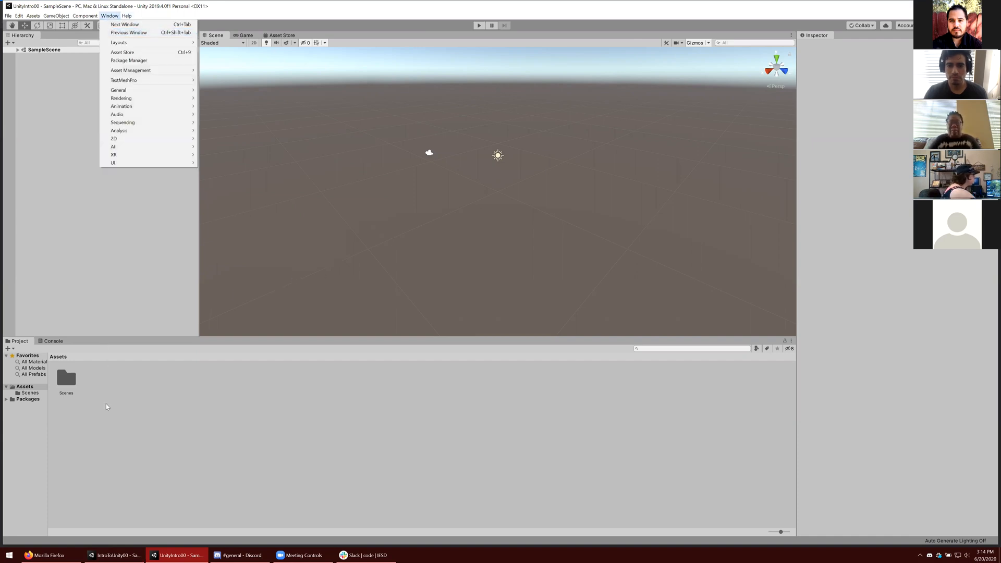
mouse_move(121, 42)
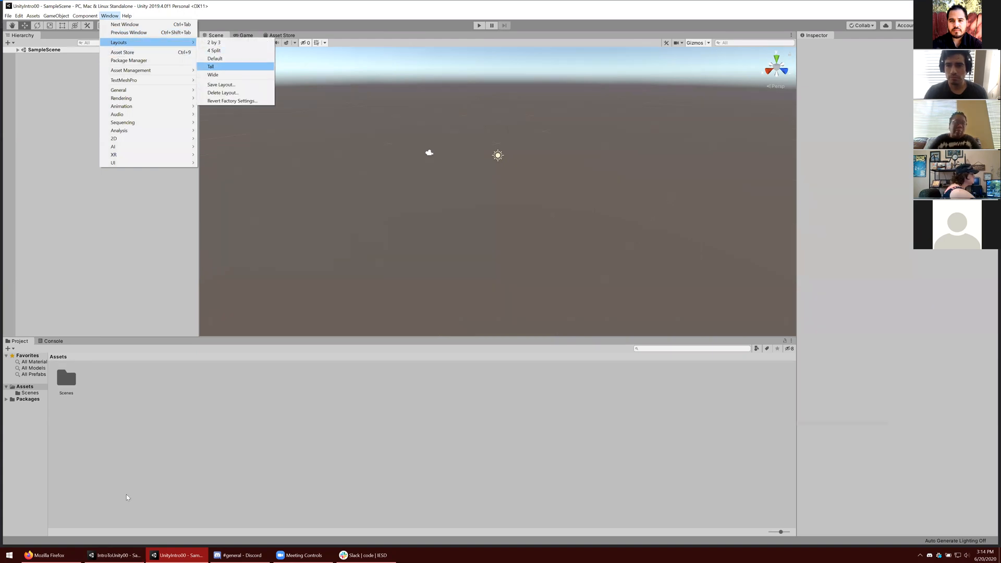
click(211, 66)
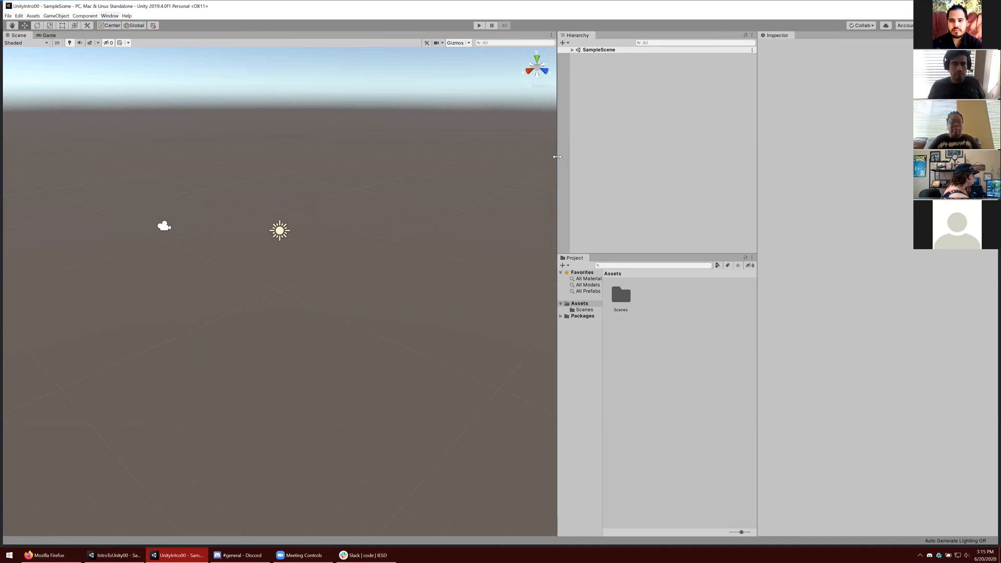
- Open the Console window and dock it below the Scene view
click(110, 16)
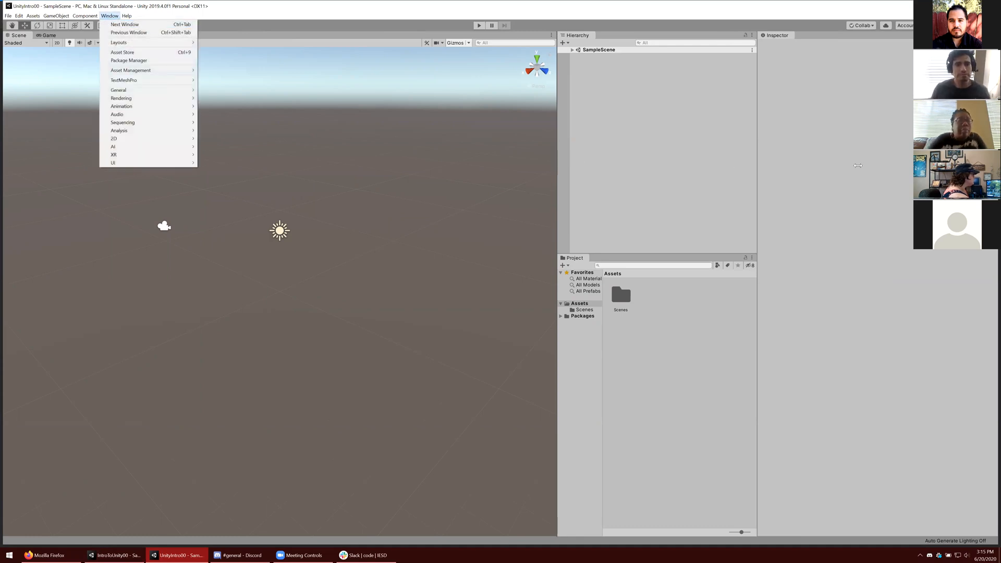
mouse_move(119, 89)
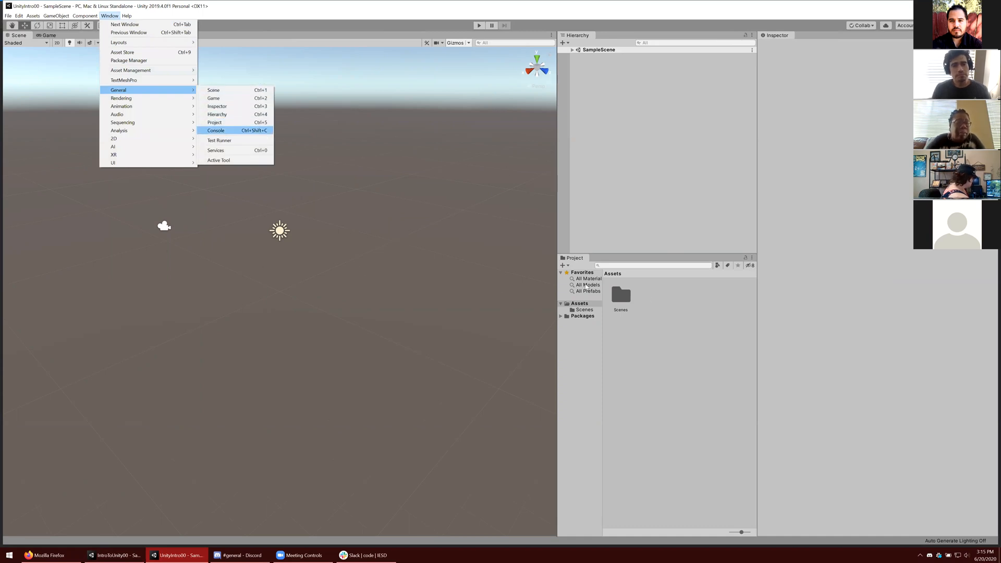
click(216, 131)
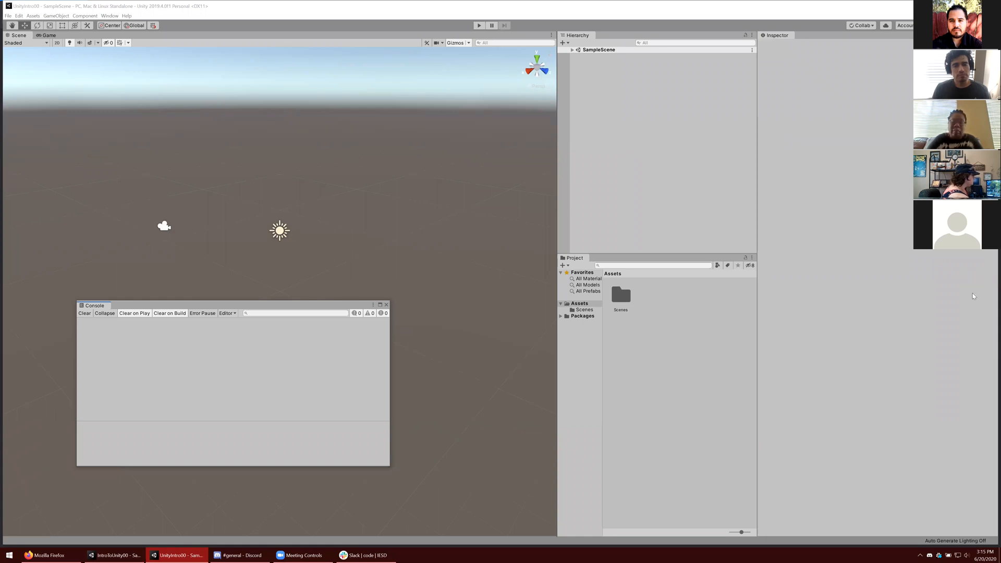
drag(96, 306, 108, 448)
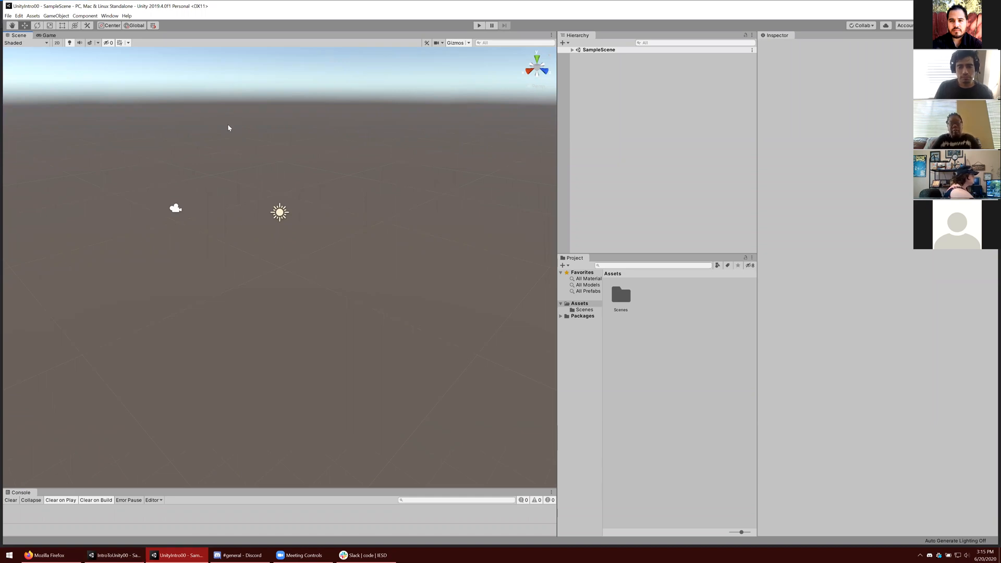
- Widen the Scene area by narrowing the Hierarchy and Project windows, and dock the Game view beside the Scene view
drag(556, 212, 799, 212)
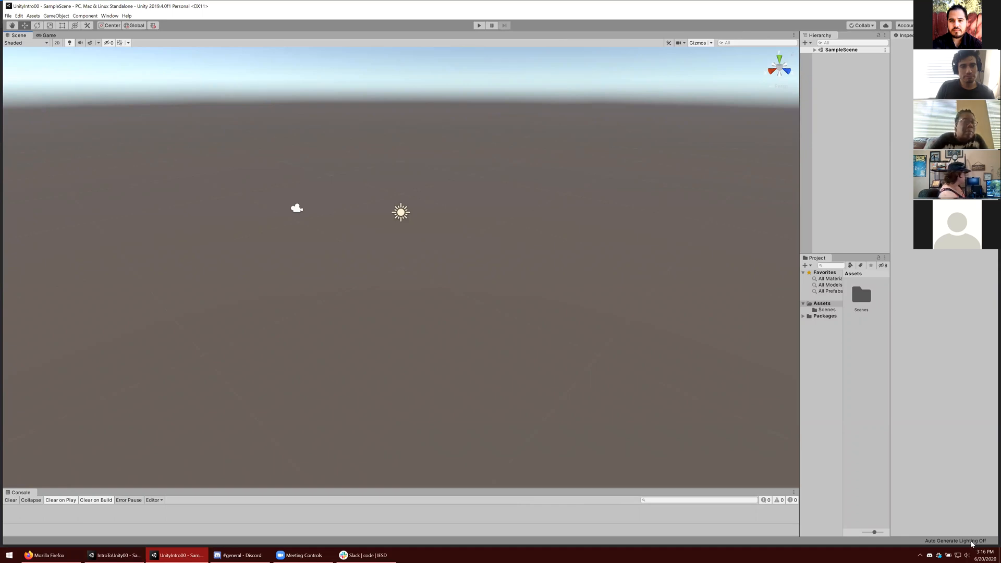
key(ctrl+2)
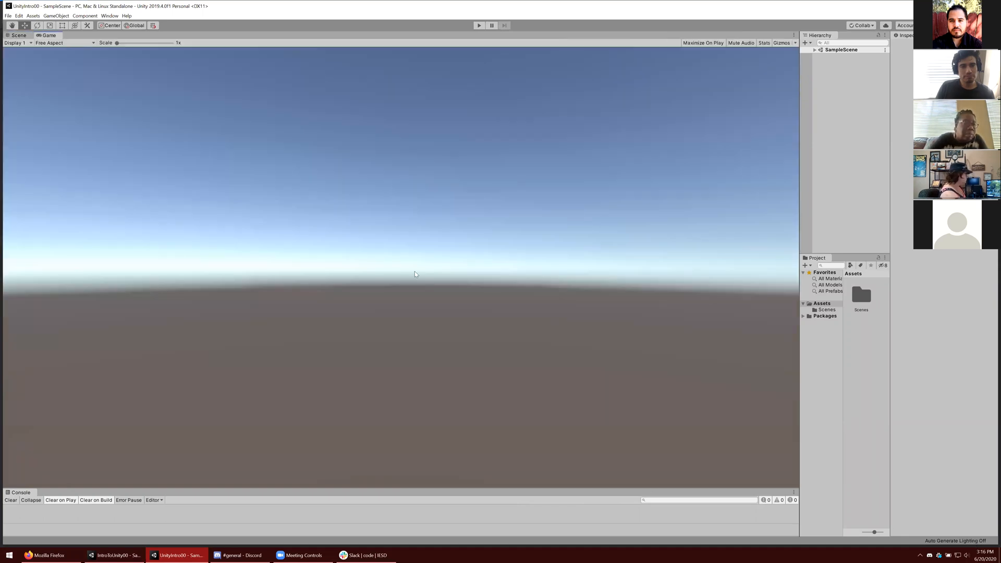
key(ctrl+1)
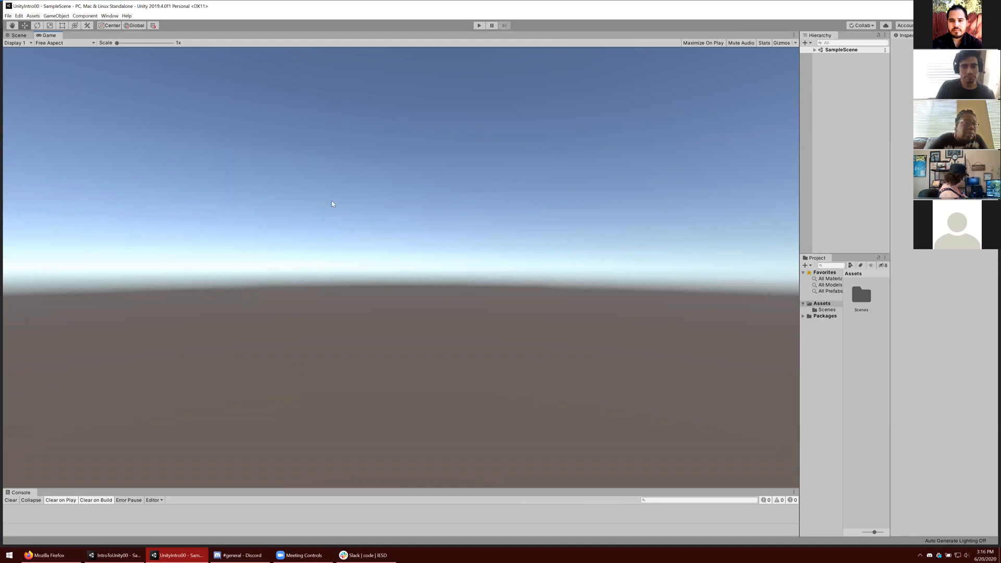
key(ctrl+2)
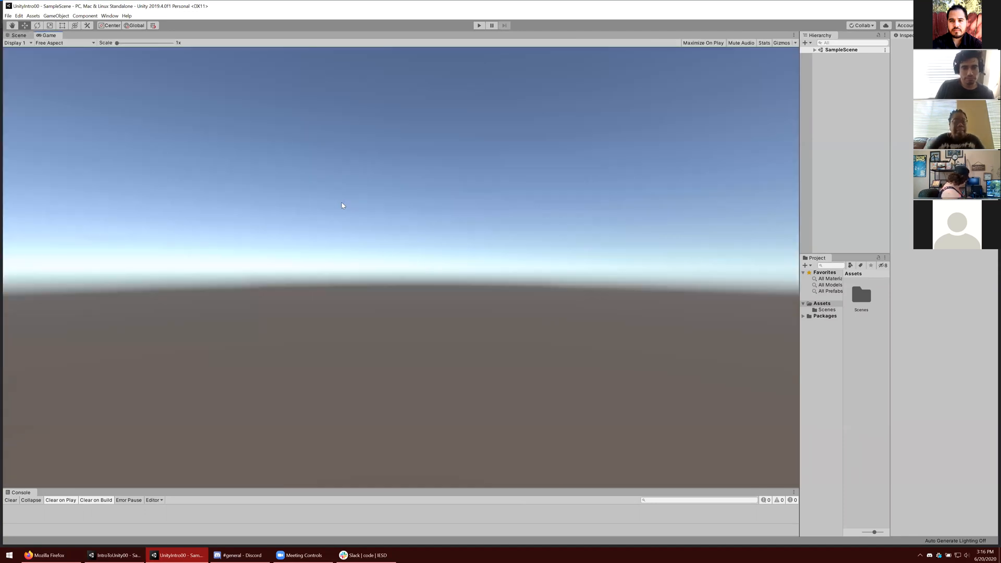
drag(342, 205, 401, 119)
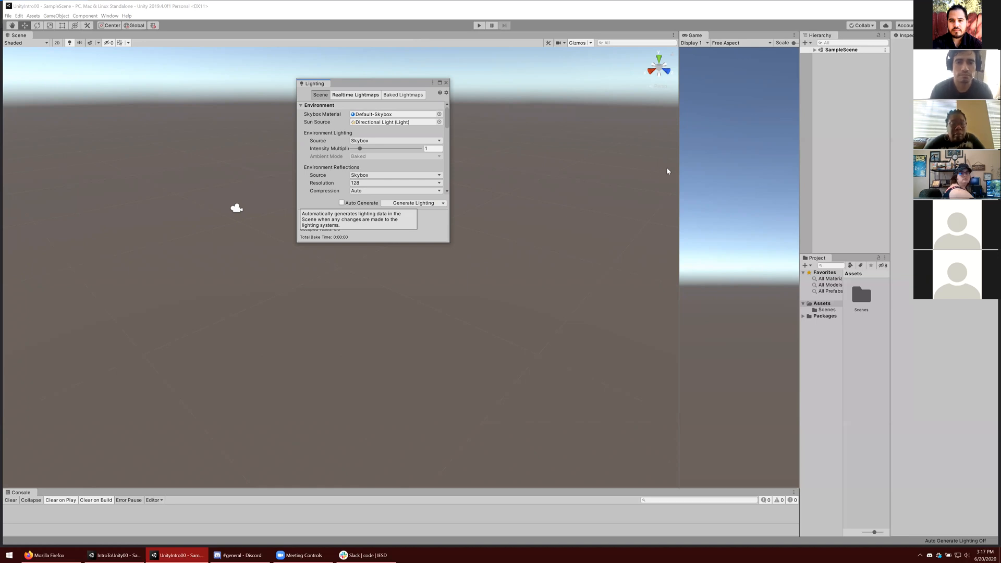
- Enable Auto Generate lighting for the scene and close the Lighting window
click(342, 203)
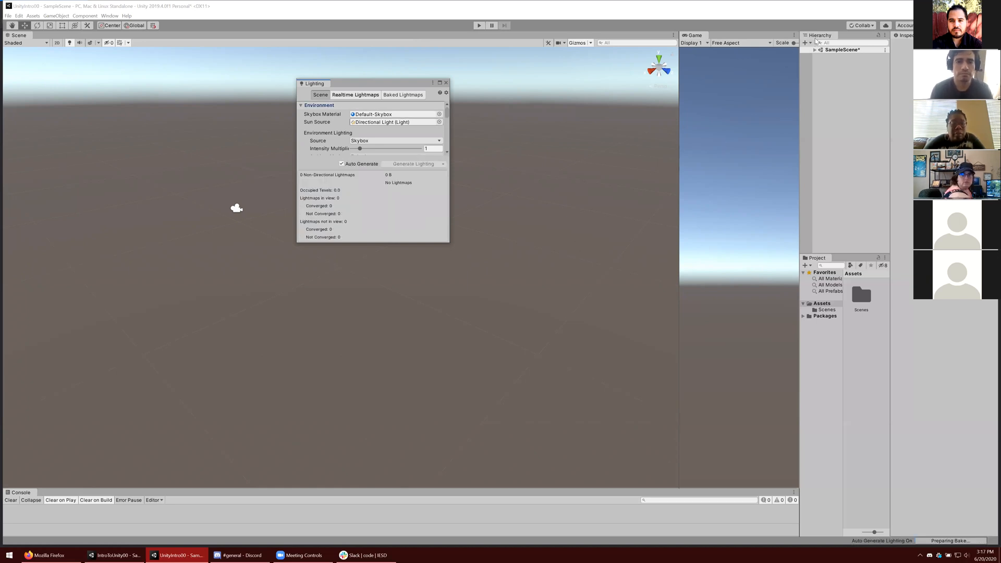
click(445, 82)
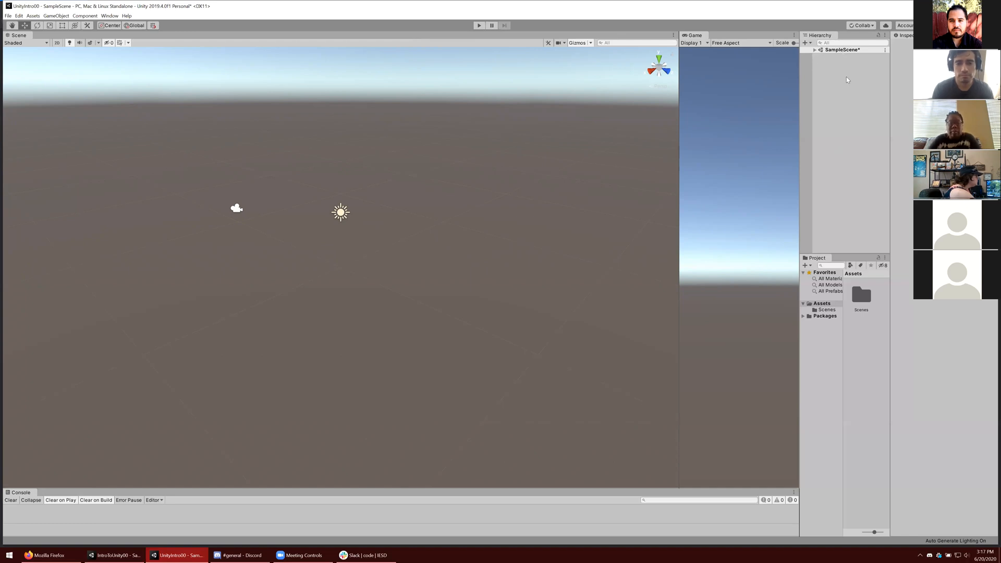
- Display the project assets as a compact list and expand SampleScene in the Hierarchy
drag(874, 532, 864, 532)
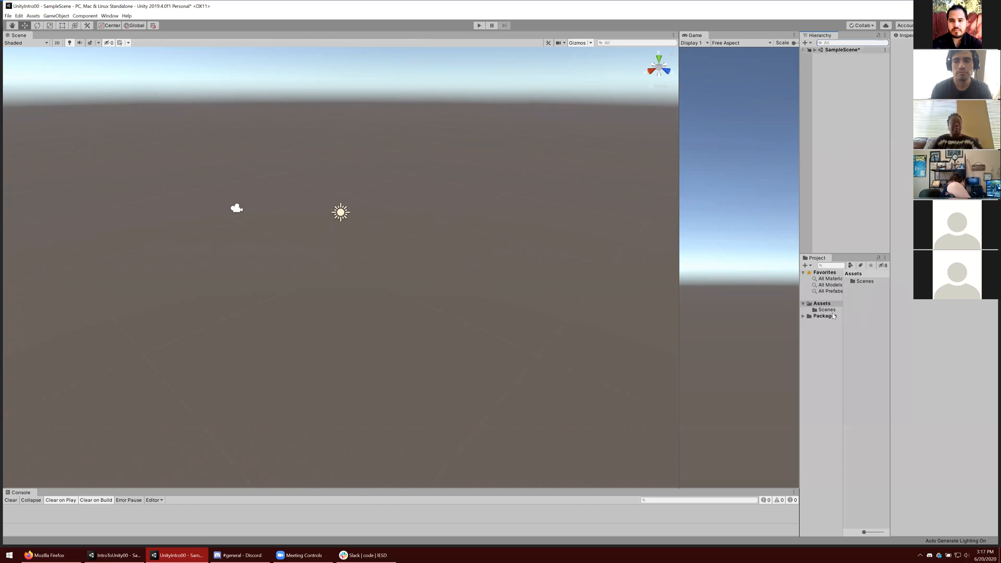
key(Down)
key(Right)
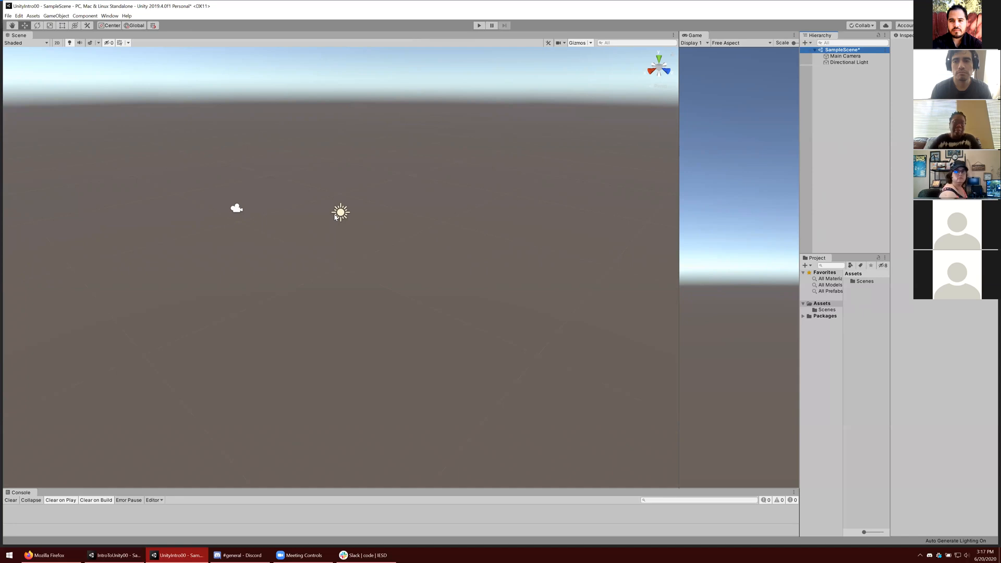
click(342, 225)
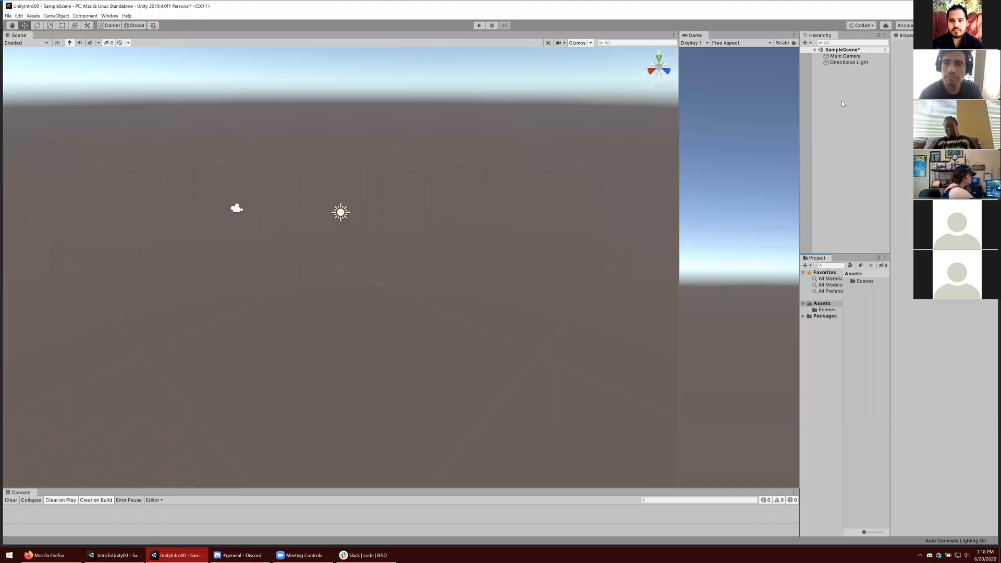
- Browse the Scenes folder and its SampleScene asset, returning to the Assets folder
key(Down)
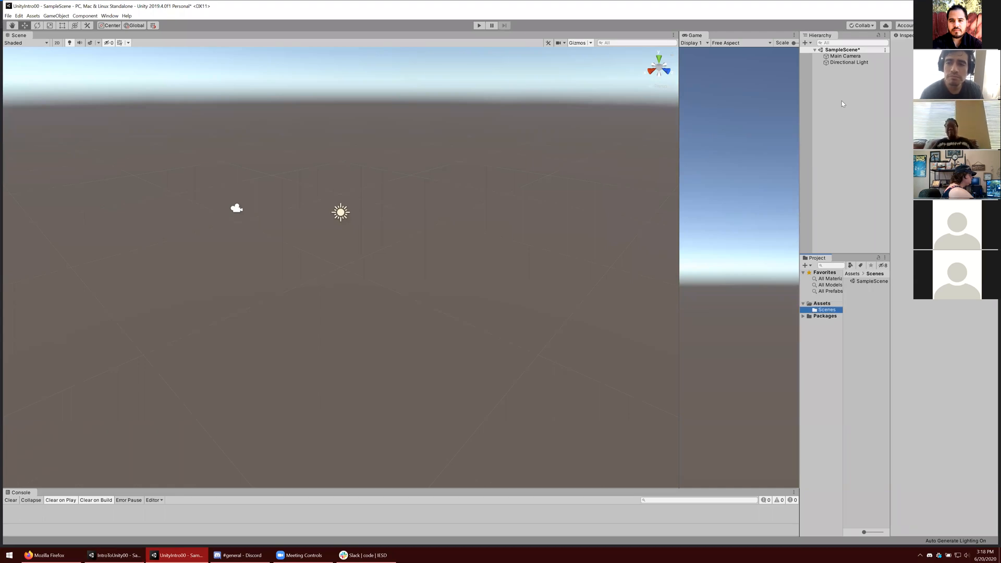
key(Tab)
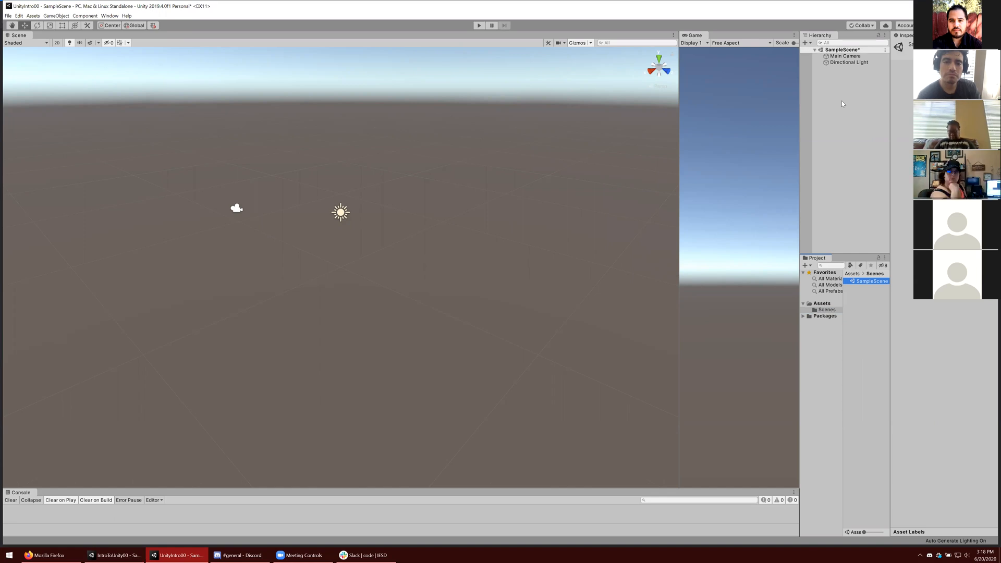
key(BackSpace)
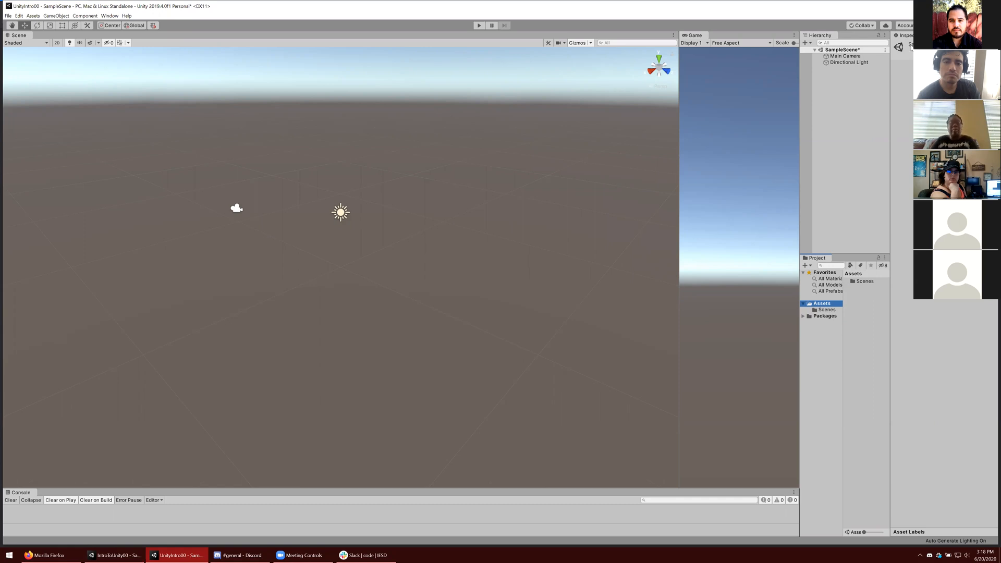
key(Down)
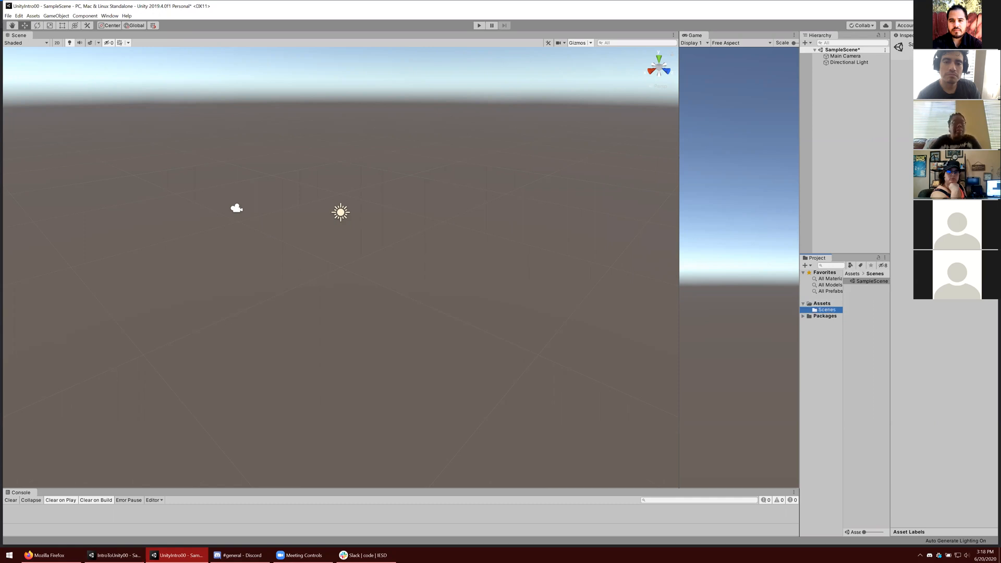
key(Up)
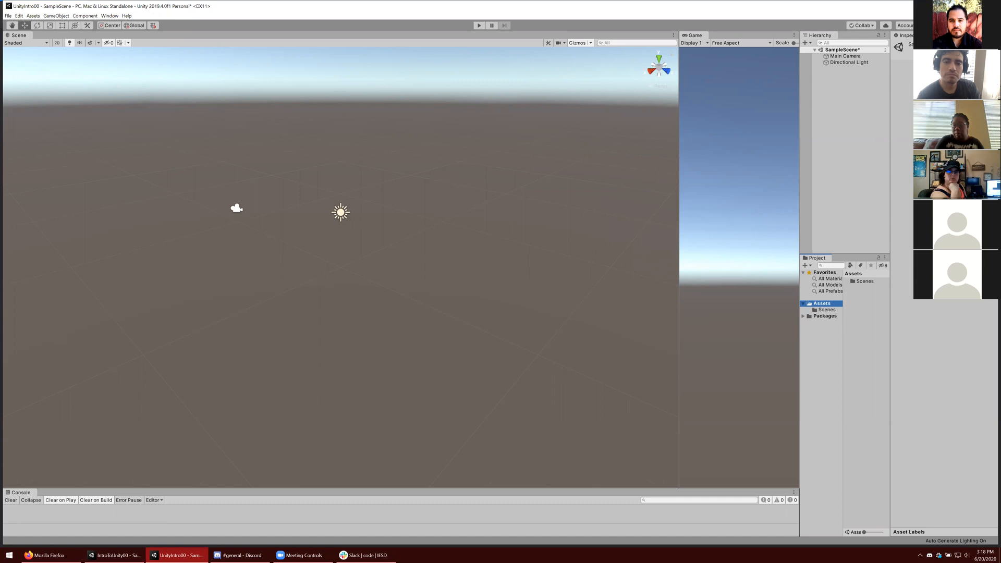
- Create an empty GameObject in SampleScene
click(850, 151)
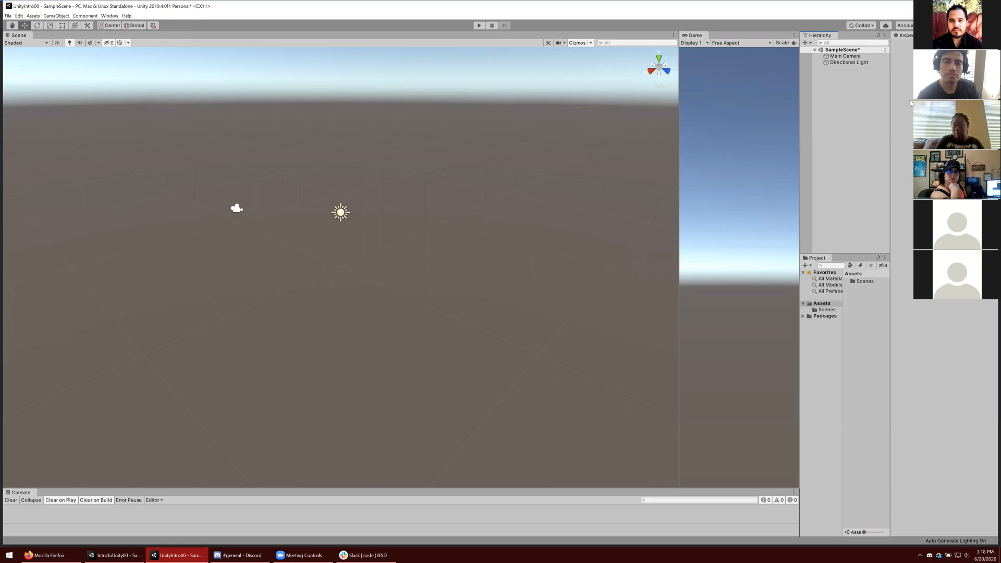
right_click(841, 99)
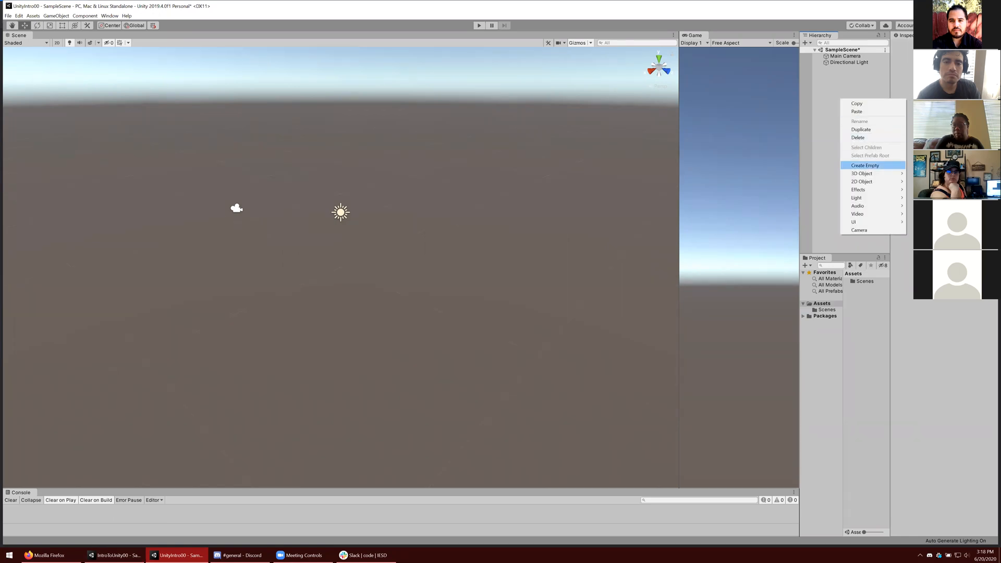
click(863, 166)
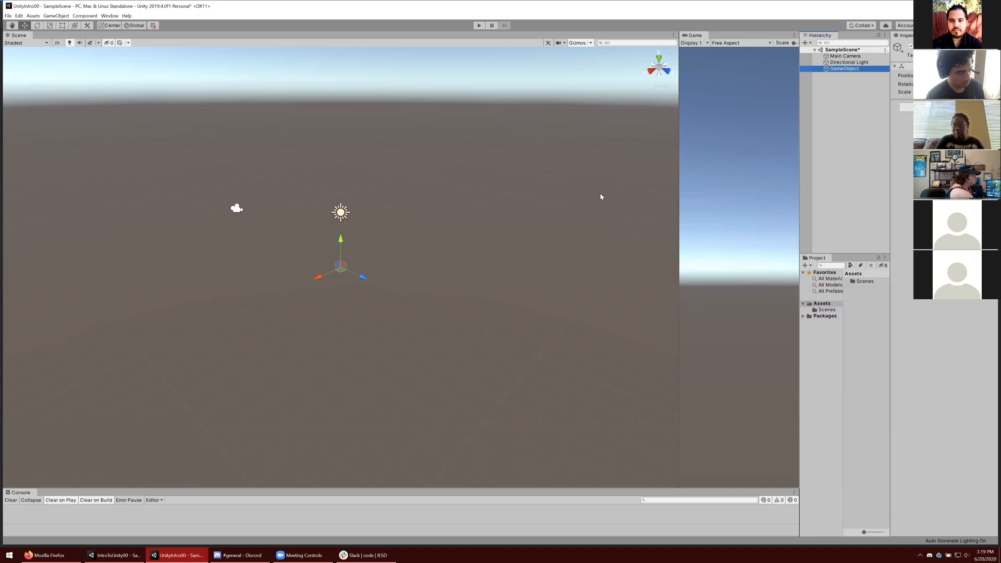
- Try moving the empty GameObject around the scene, undo the moves, and deselect the object
key(Tab)
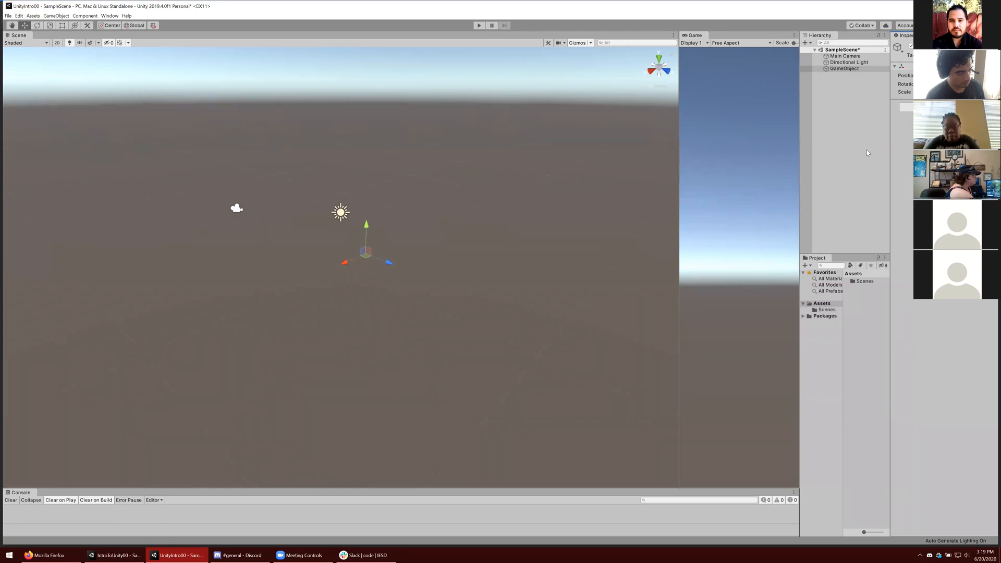
mouse_move(837, 126)
mouse_down()
mouse_move(833, 97)
mouse_move(836, 108)
mouse_up()
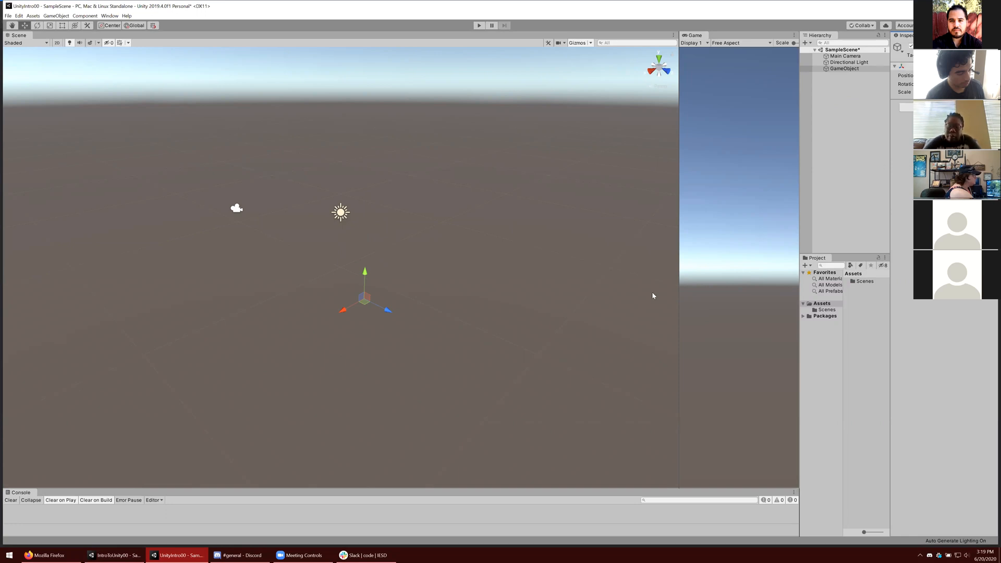
key(ctrl+z)
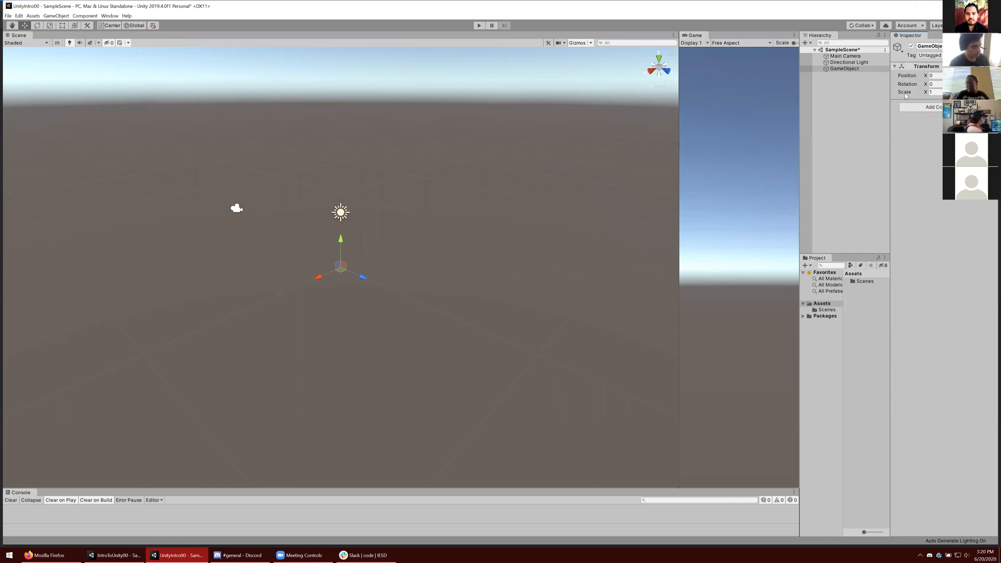
click(829, 182)
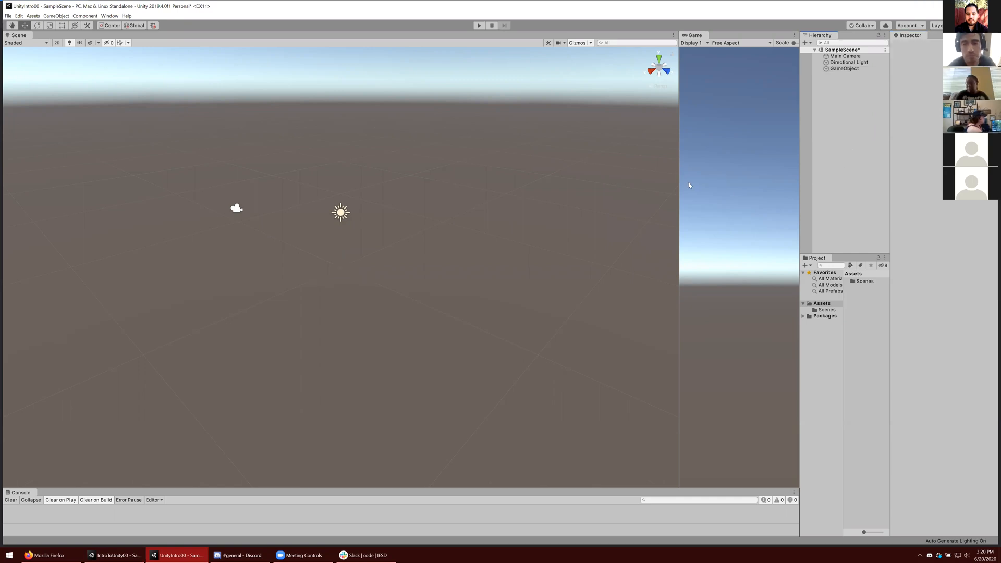
- Delete the empty GameObject from SampleScene
key(ctrl+z)
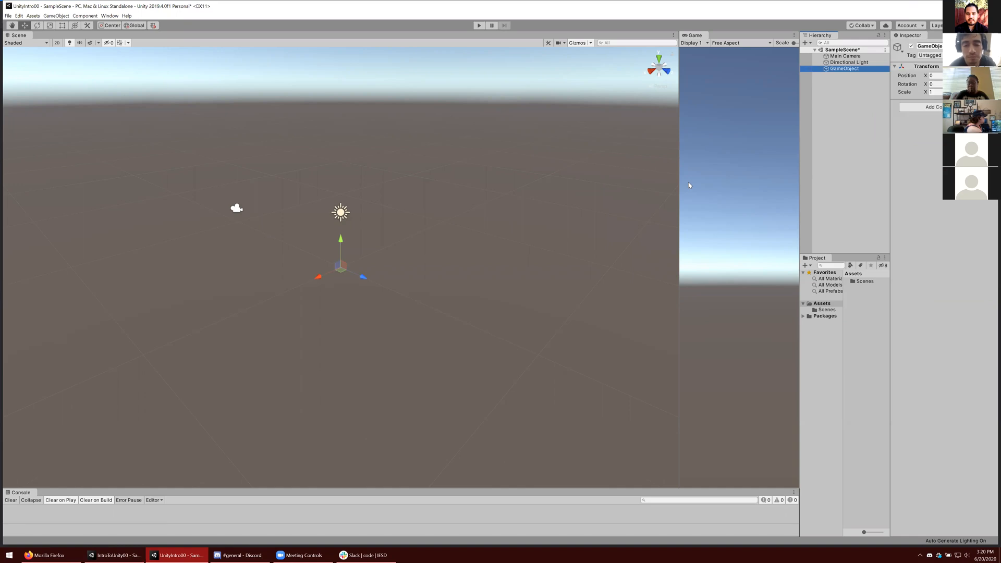
click(647, 198)
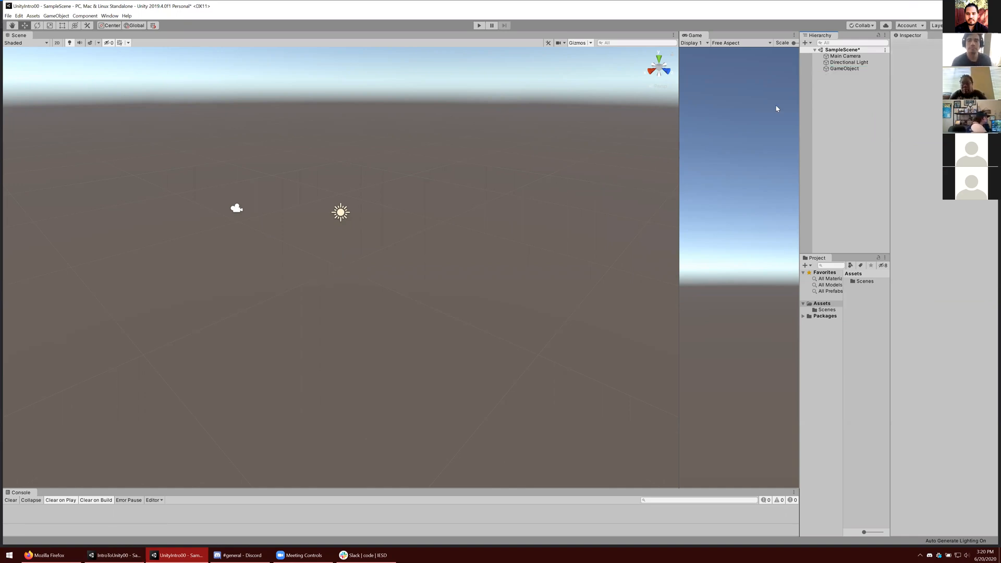
key(ctrl+z)
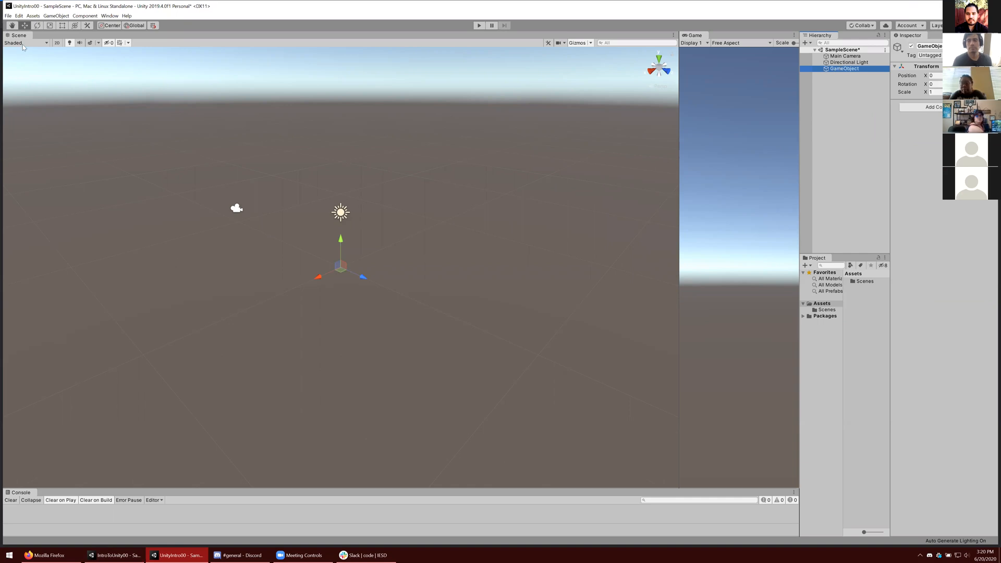
key(Delete)
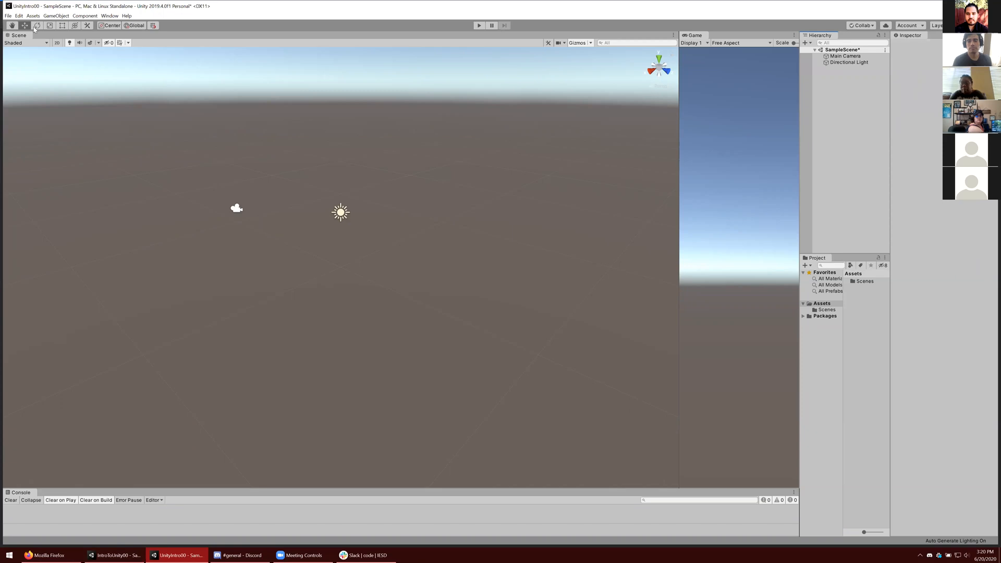
- Create a 3D cube in SampleScene and keep it selected
right_click(837, 87)
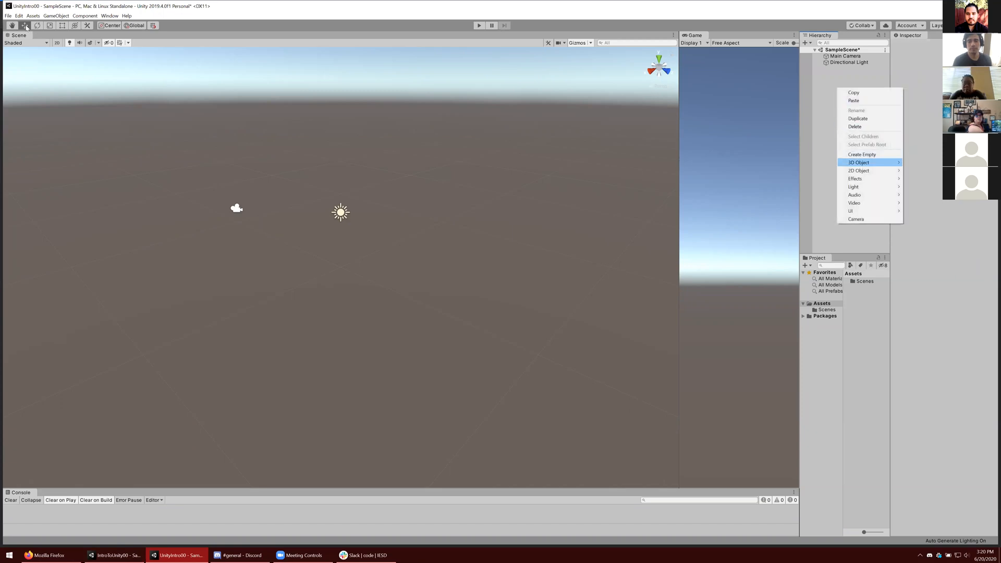
mouse_move(859, 163)
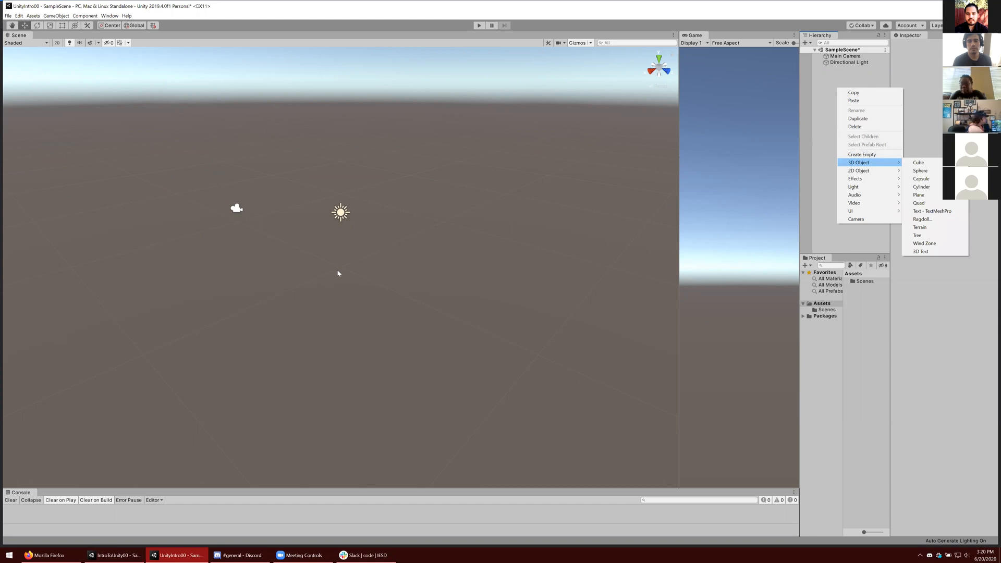
click(918, 163)
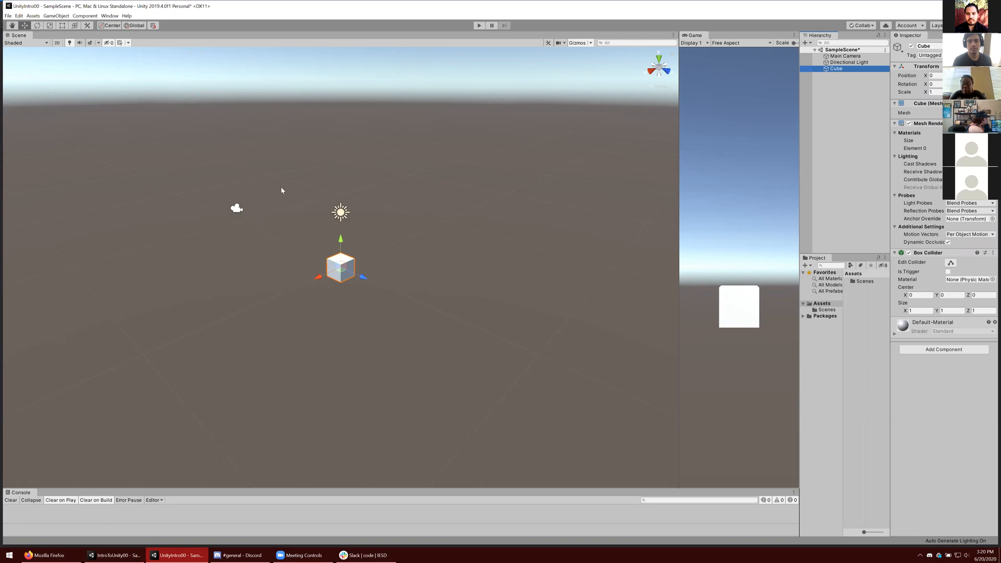
click(380, 298)
click(341, 263)
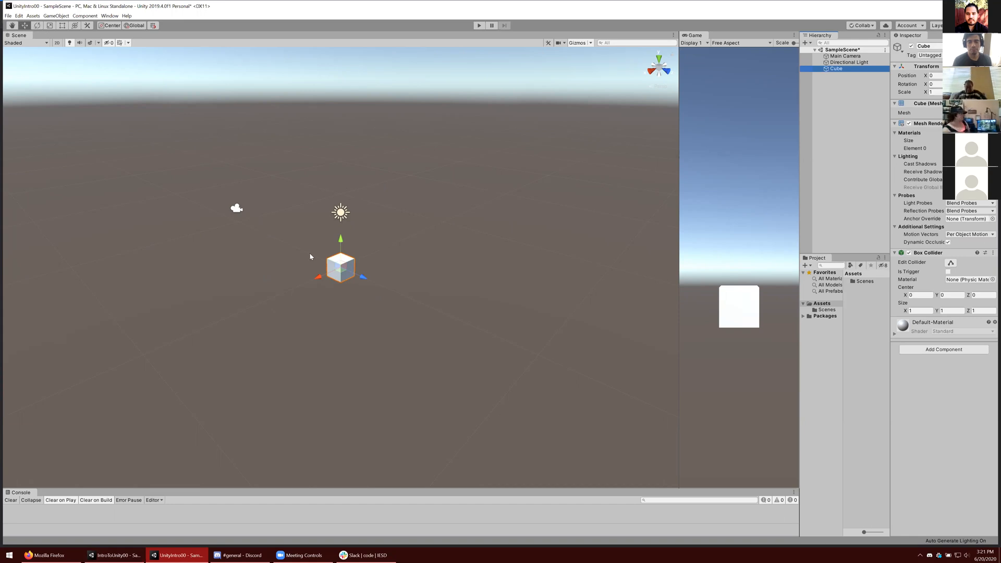
click(375, 279)
click(336, 271)
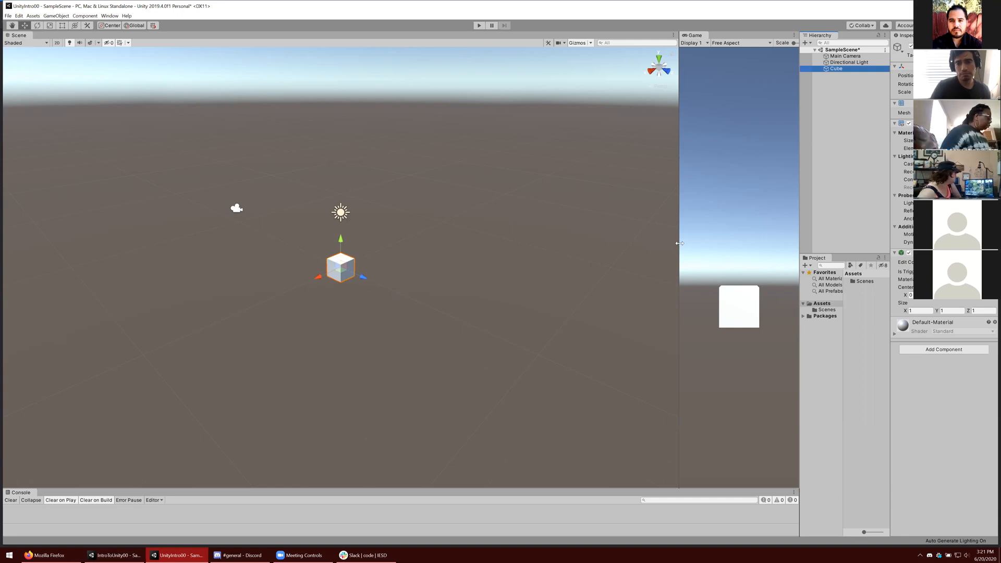
- Try moving the cube in the scene, undo the move, and reset its Transform component
drag(342, 286, 341, 237)
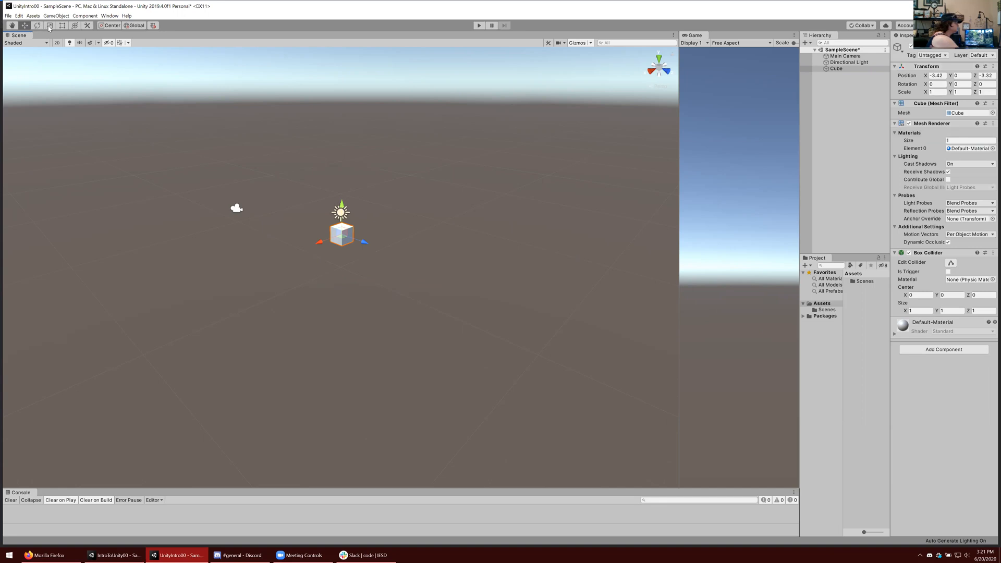
key(ctrl+z)
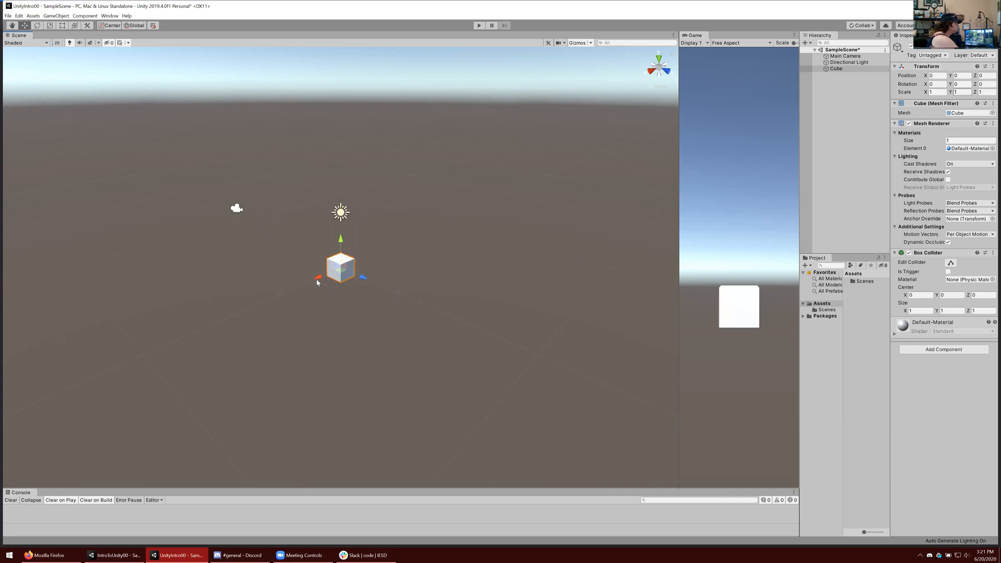
click(993, 66)
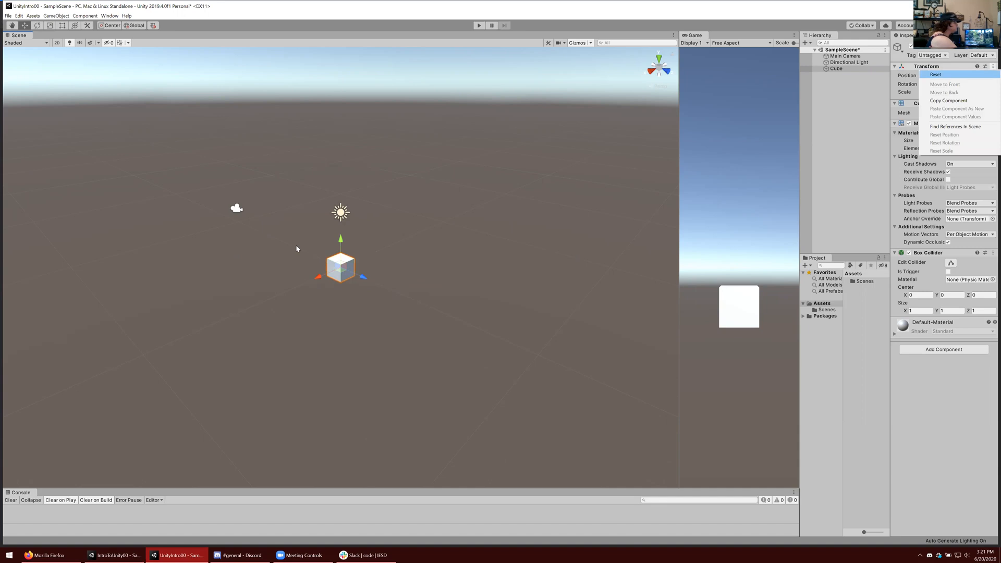
click(935, 75)
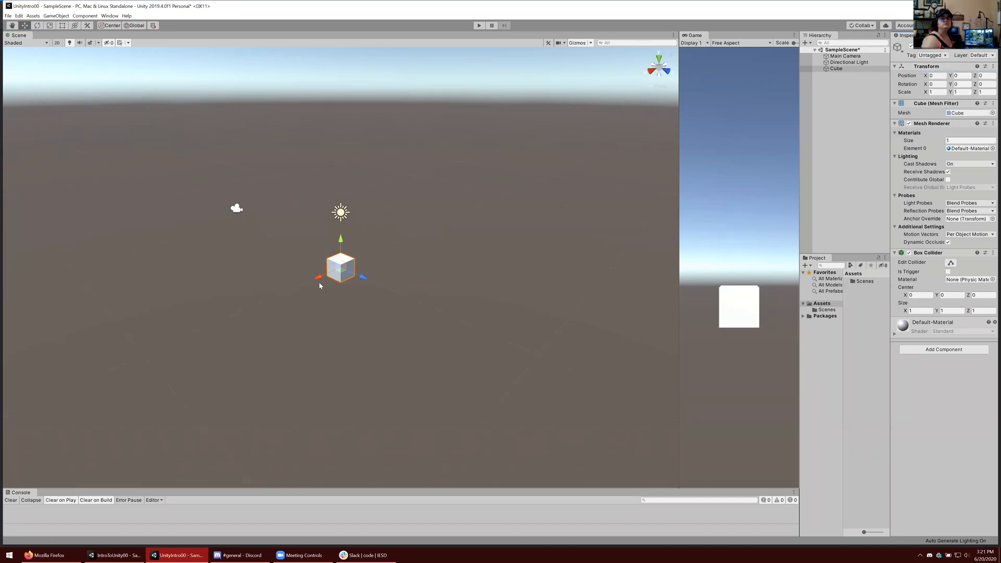
- Try rotating the cube around different axes with the Rotate tool and undo the rotations
click(37, 25)
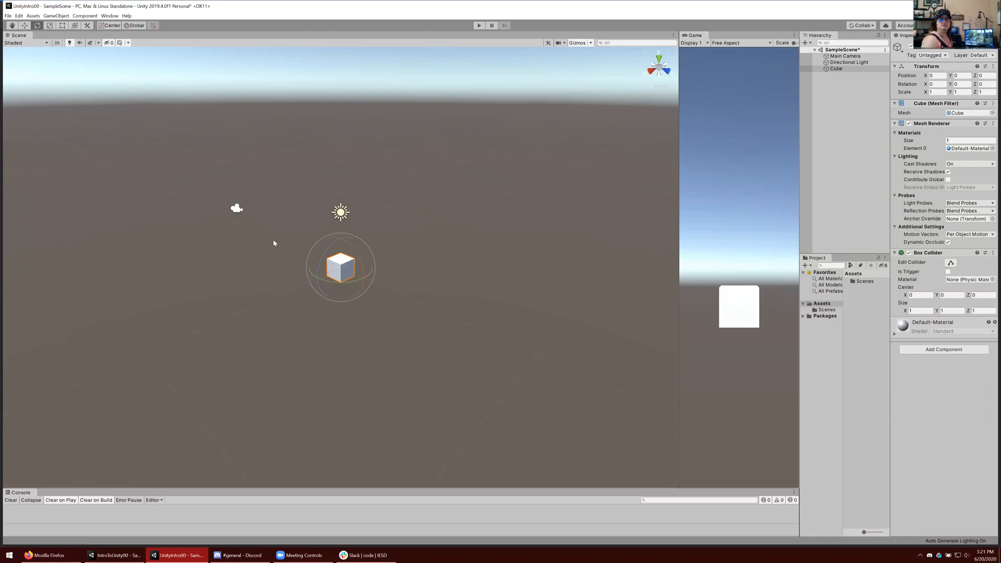
drag(312, 262, 336, 247)
drag(346, 301, 289, 272)
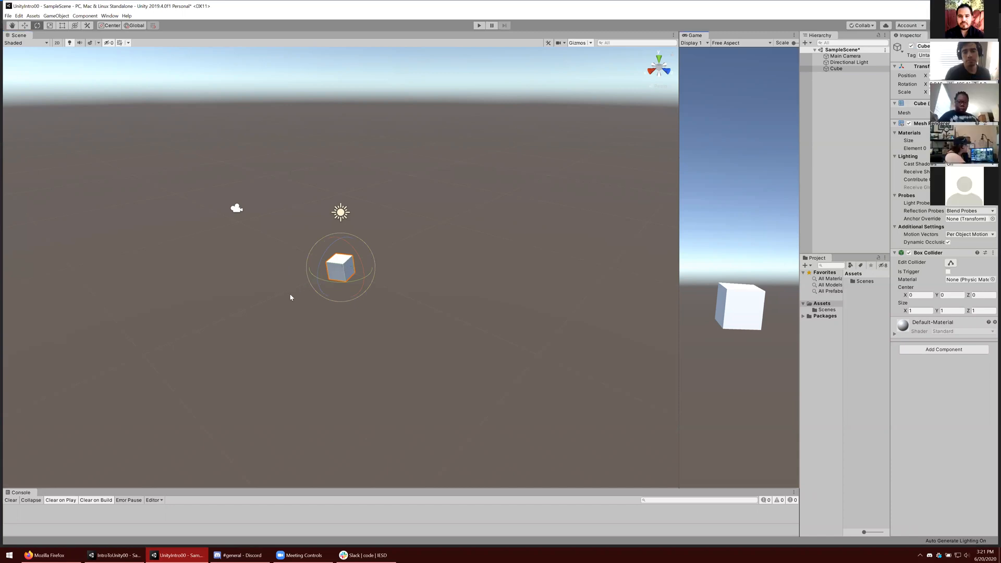
mouse_move(323, 267)
mouse_down()
mouse_move(312, 243)
mouse_move(321, 260)
mouse_up()
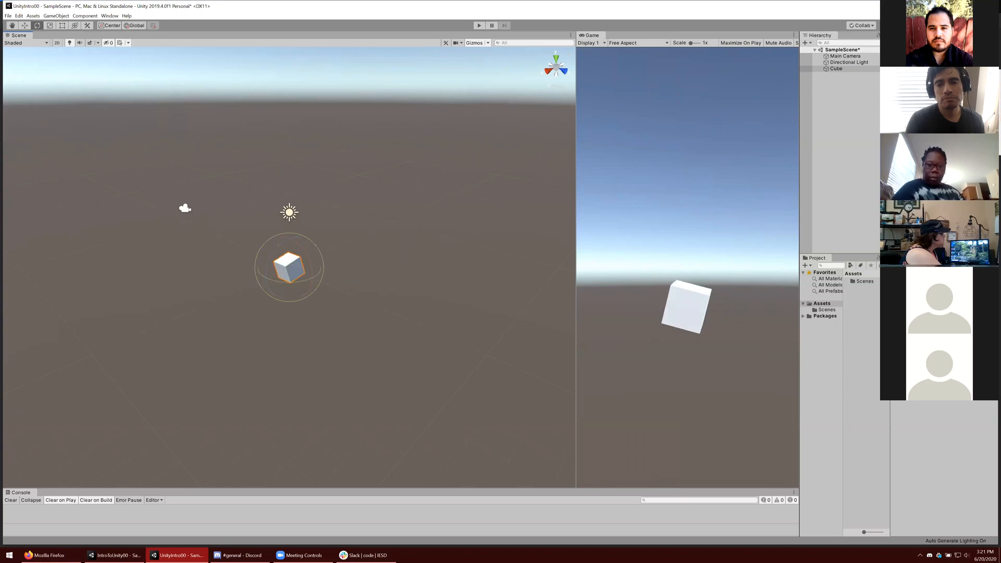
key(ctrl+z)
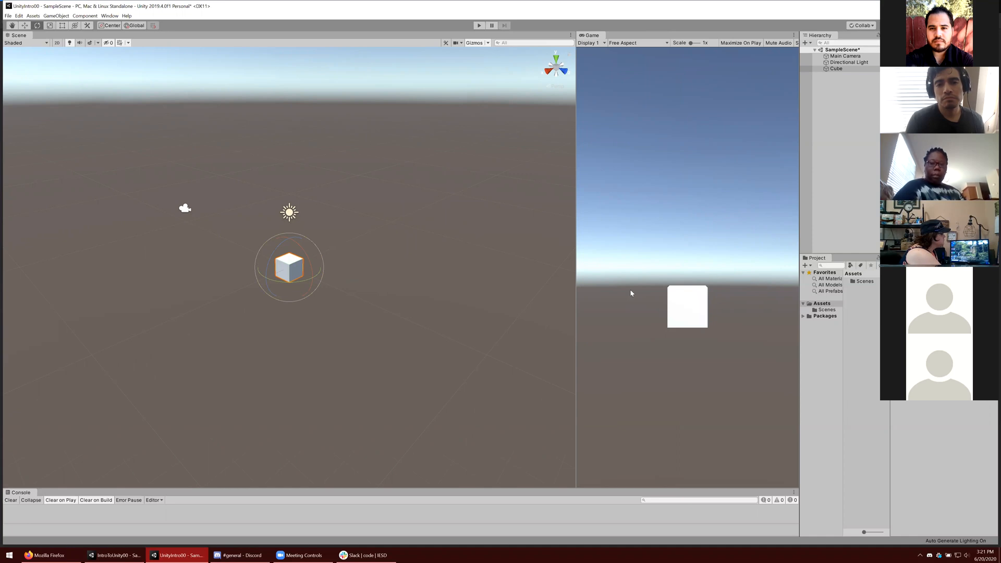
- Try scaling the cube along its Z and Y axes and uniformly, and undo the scaling
key(r)
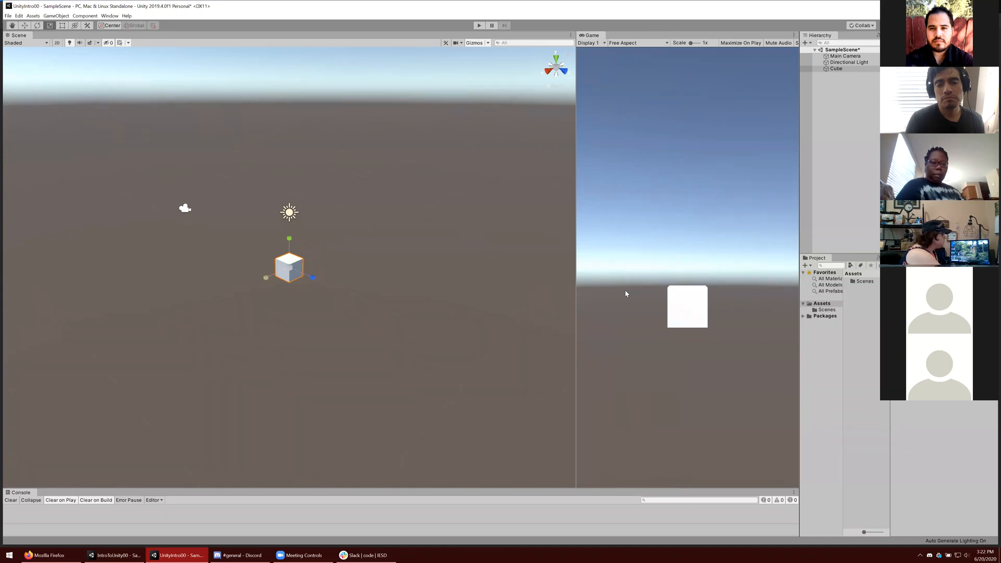
drag(312, 278, 426, 328)
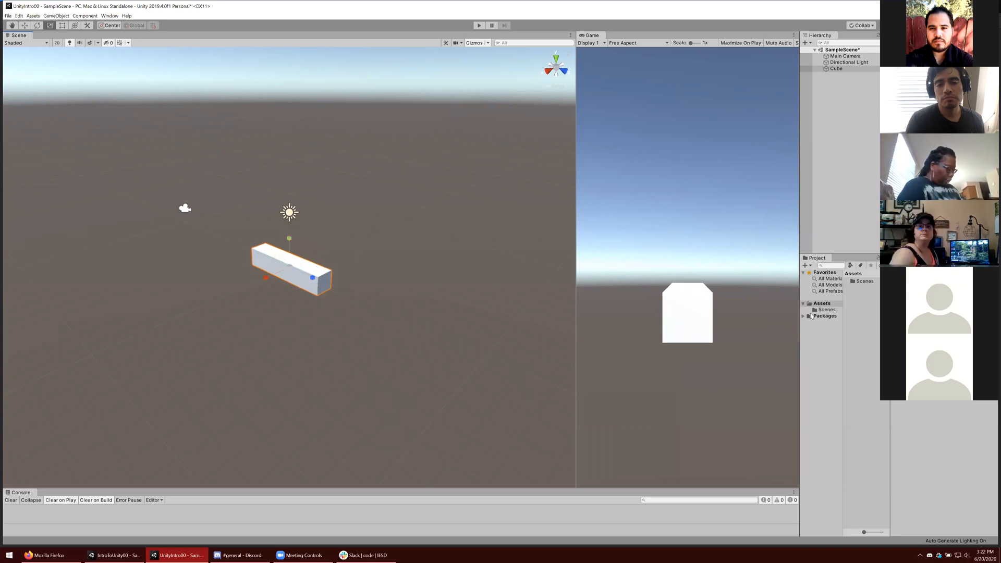
drag(289, 238, 289, 101)
drag(599, 247, 584, 232)
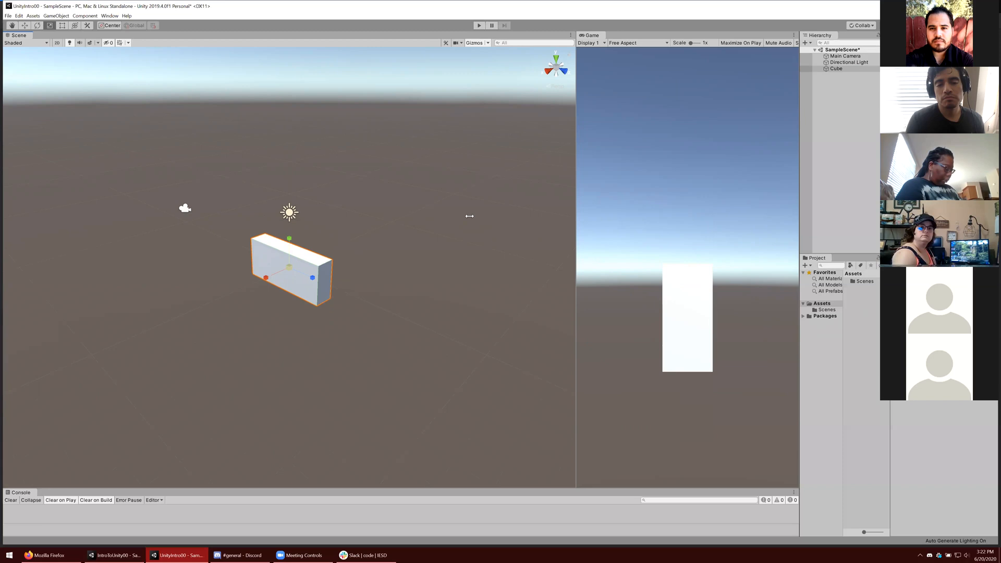
mouse_move(289, 267)
mouse_down()
mouse_move(427, 267)
mouse_move(297, 267)
mouse_move(375, 267)
mouse_move(349, 267)
mouse_up()
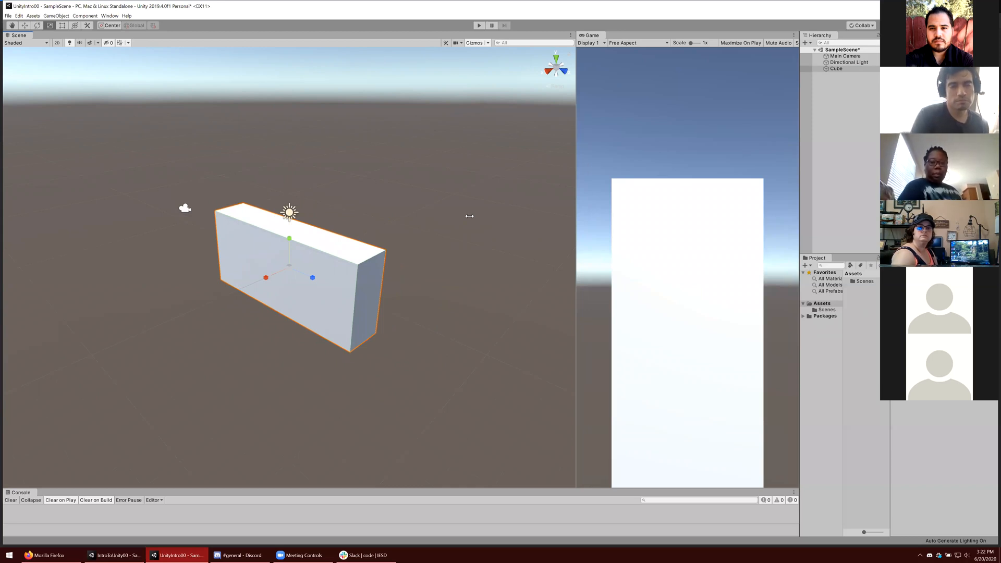
key(ctrl+z)
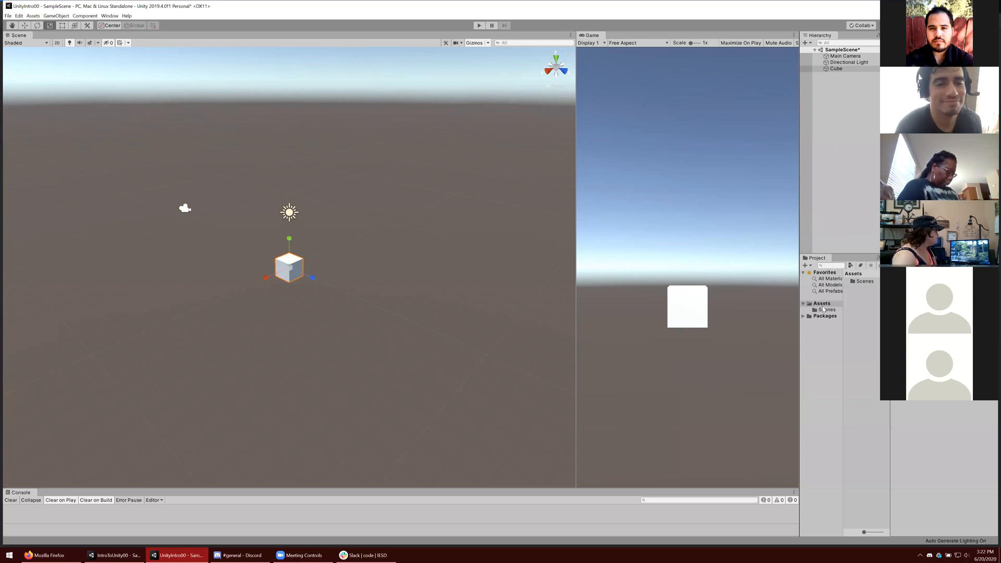
- Widen the Game view at the expense of the Scene view and deselect the cube
drag(576, 305, 470, 305)
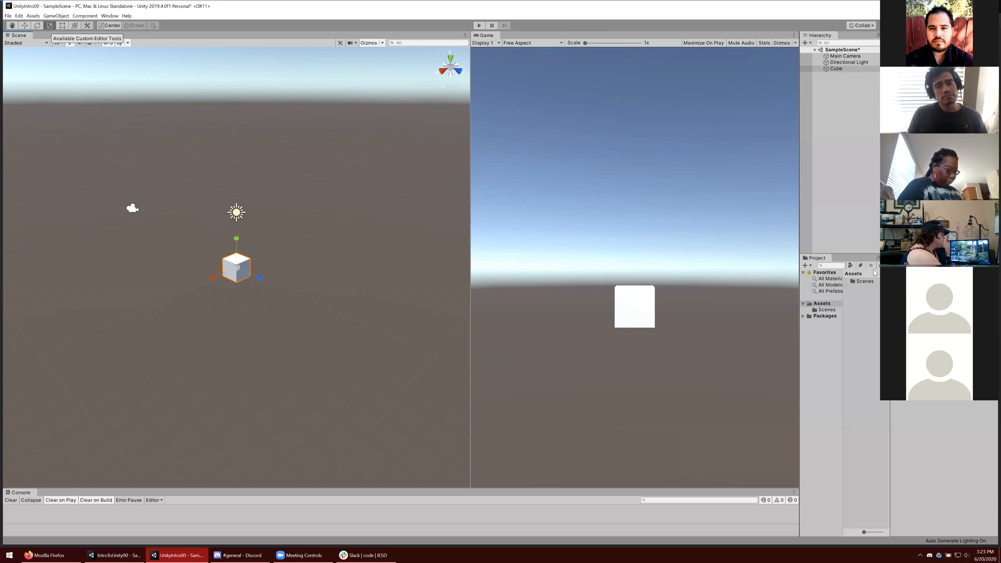
click(783, 179)
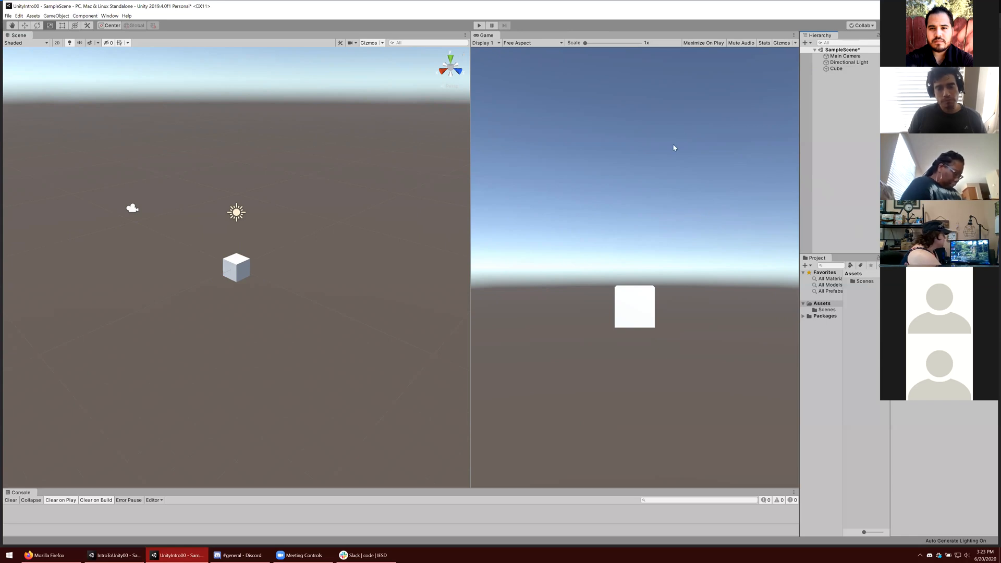
- Create a folder named Scripts inside the Assets folder
key(ctrl+5)
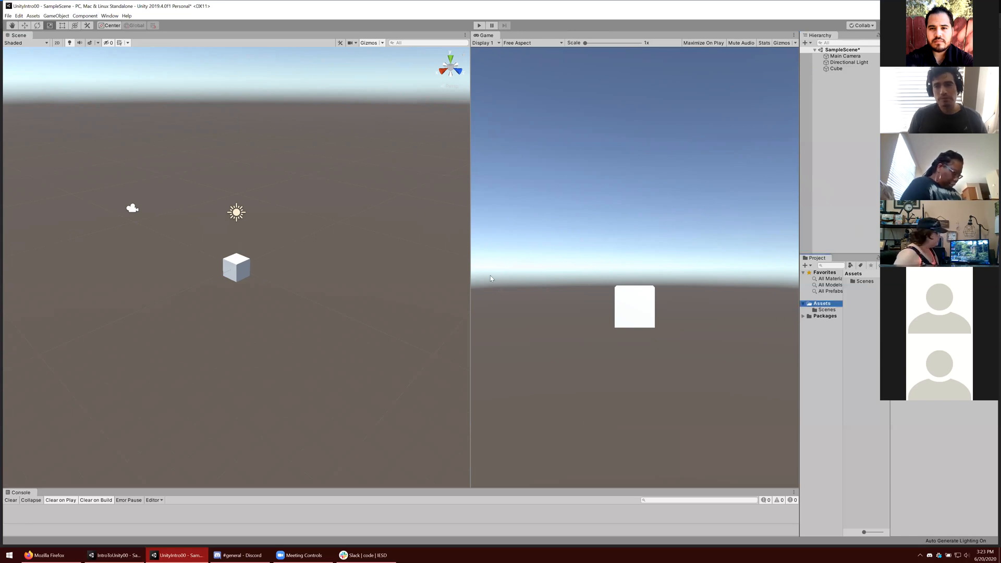
right_click(821, 304)
mouse_move(838, 309)
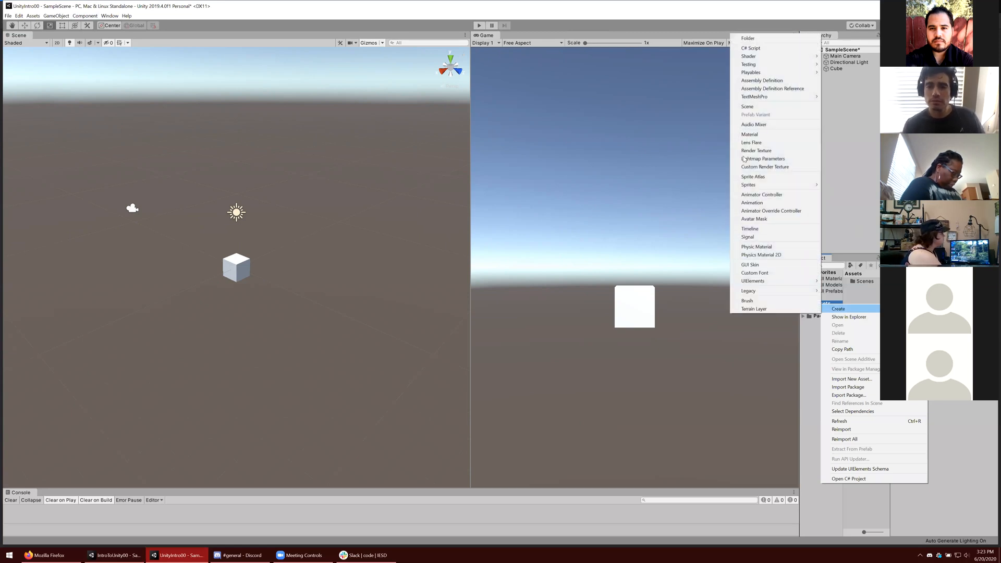
click(747, 38)
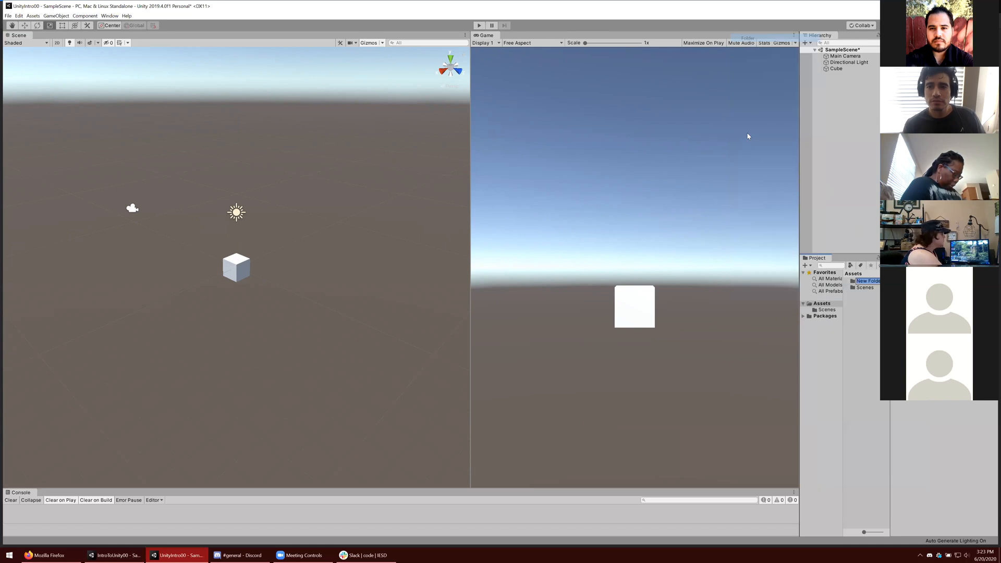
text(Scripts)
key(Return)
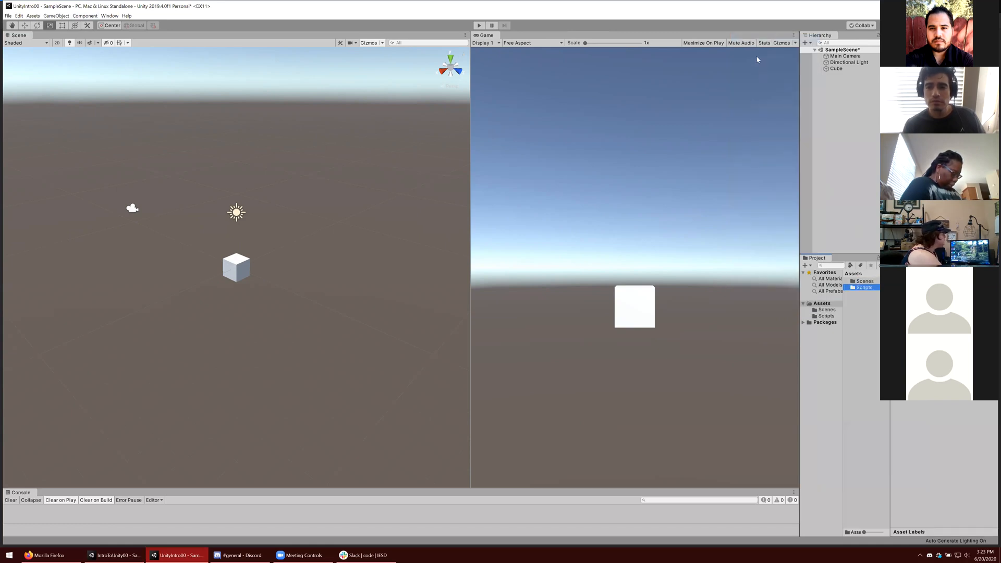
- Widen the Hierarchy and Project views and create a folder named Materials inside Assets
drag(799, 140, 707, 138)
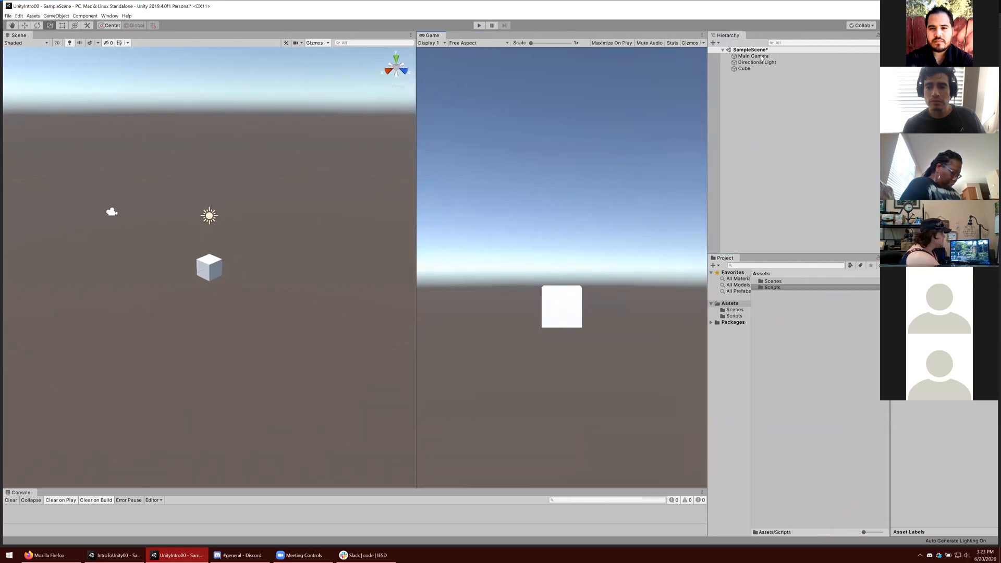
right_click(730, 303)
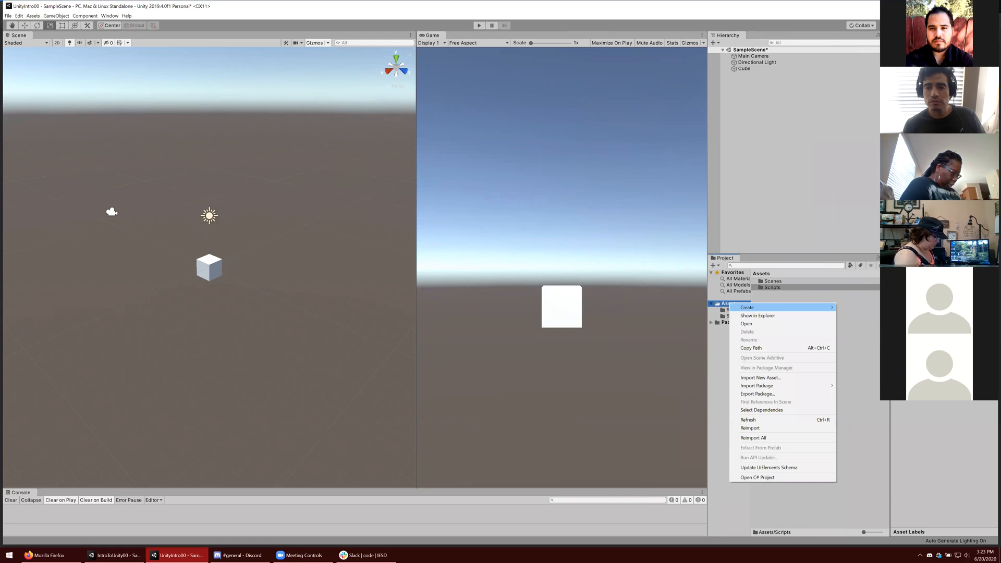
mouse_move(748, 307)
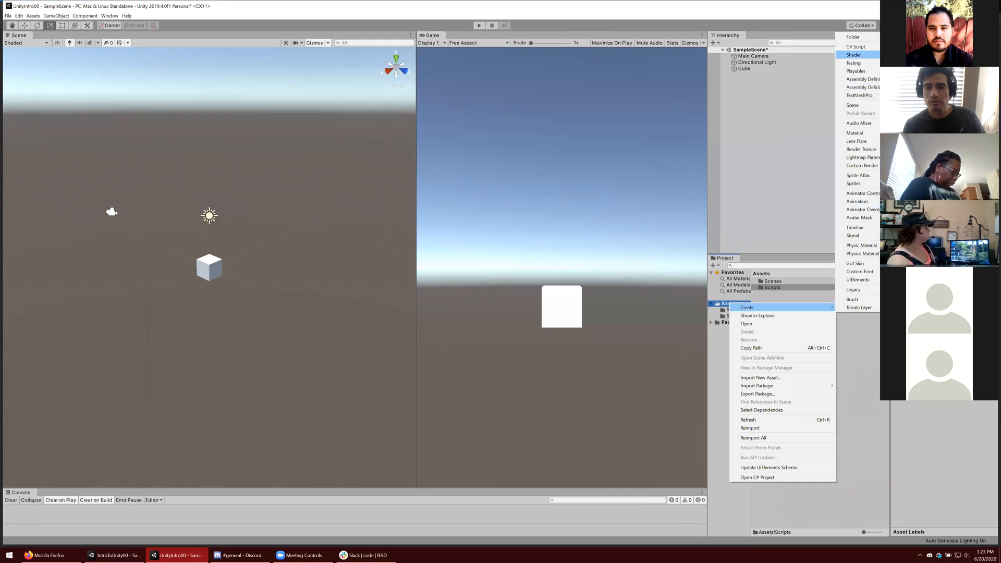
click(853, 37)
text(Materials)
key(Return)
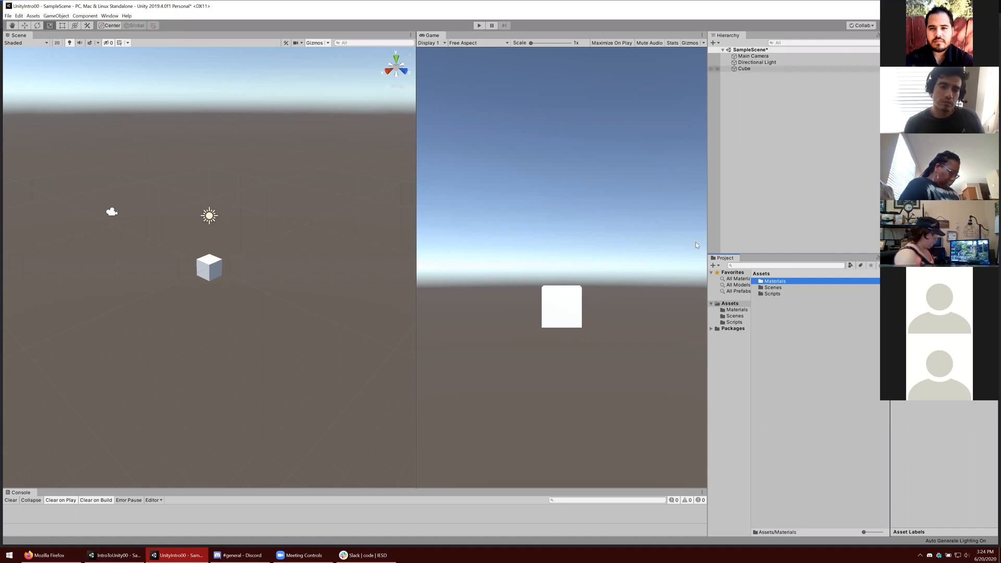
- Set the Main Camera's background colour to dark grey, RGB 69, 69, 69, and deselect the camera
click(755, 55)
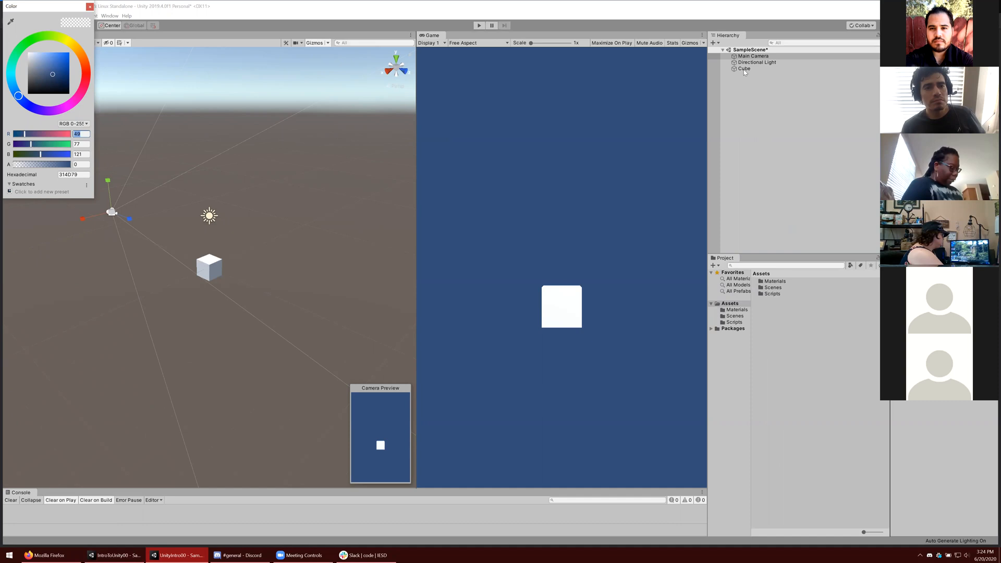
text(69)
key(Tab)
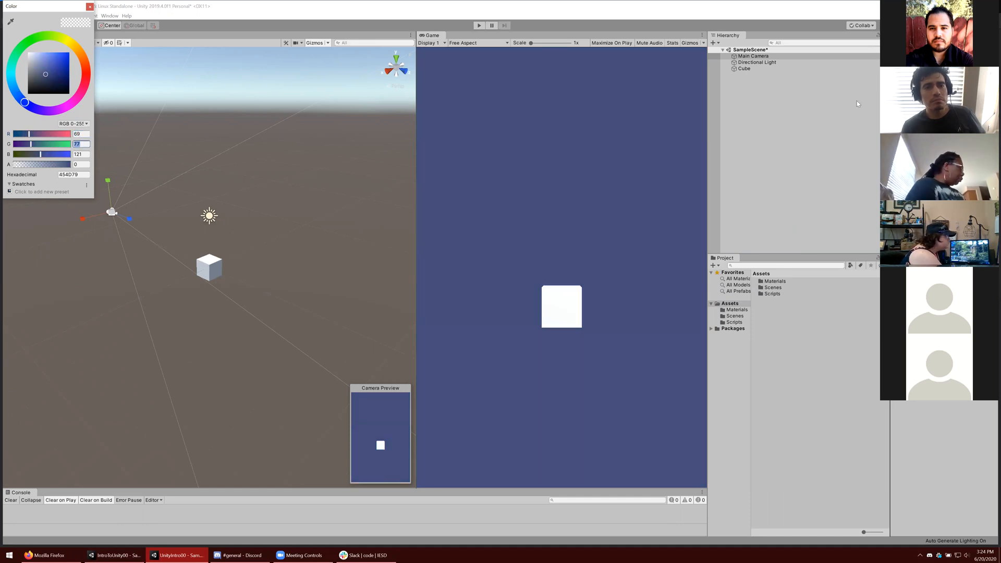
text(69)
key(Tab)
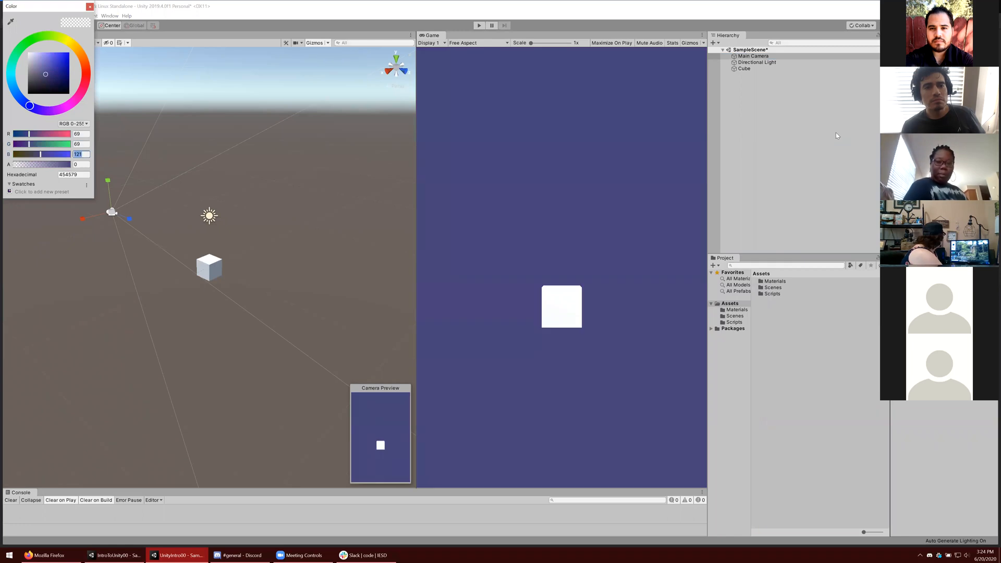
text(69)
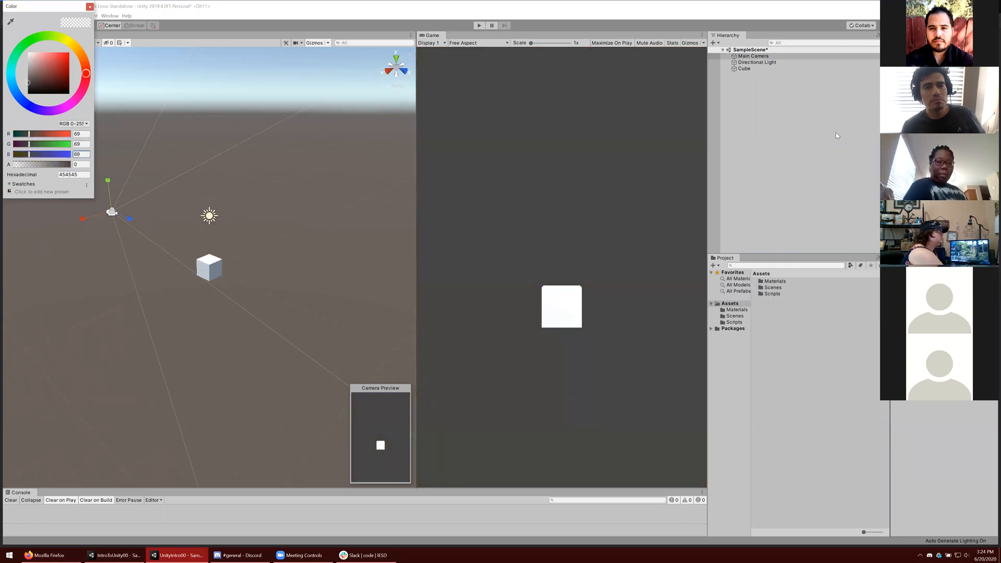
key(Return)
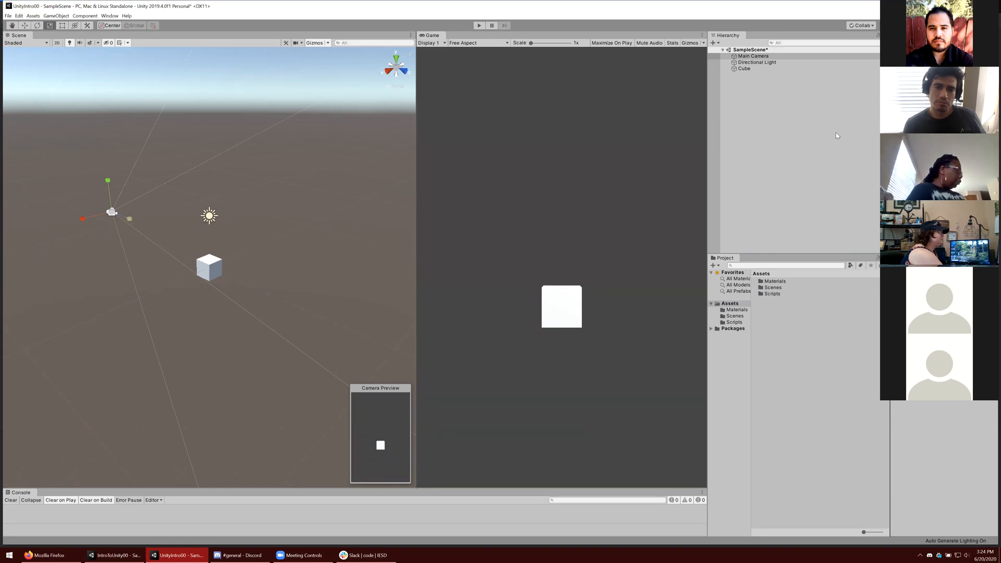
click(836, 133)
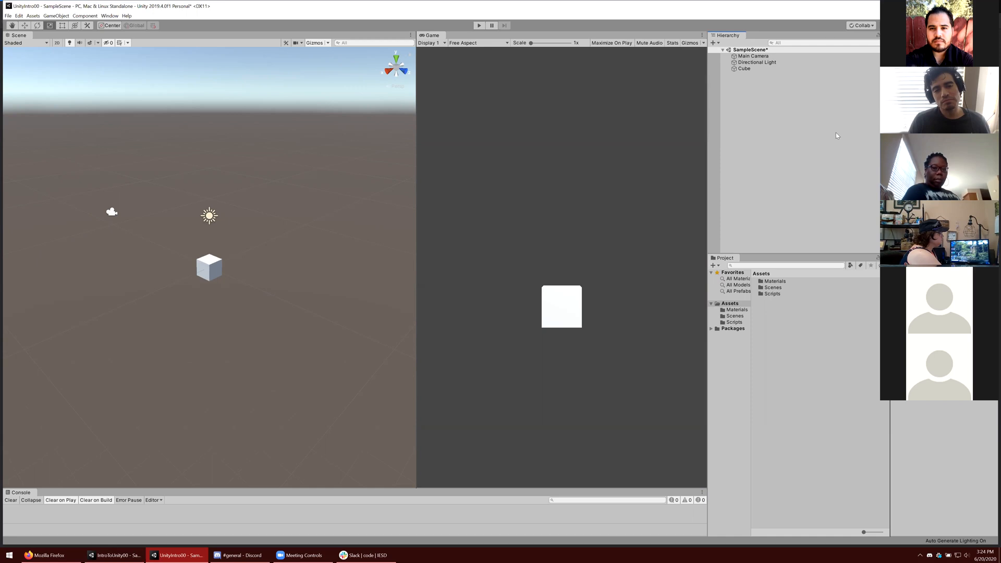
- Create a material named Cube in the Materials folder and set its colour to dark red, RGB 168, 8, 8
click(811, 68)
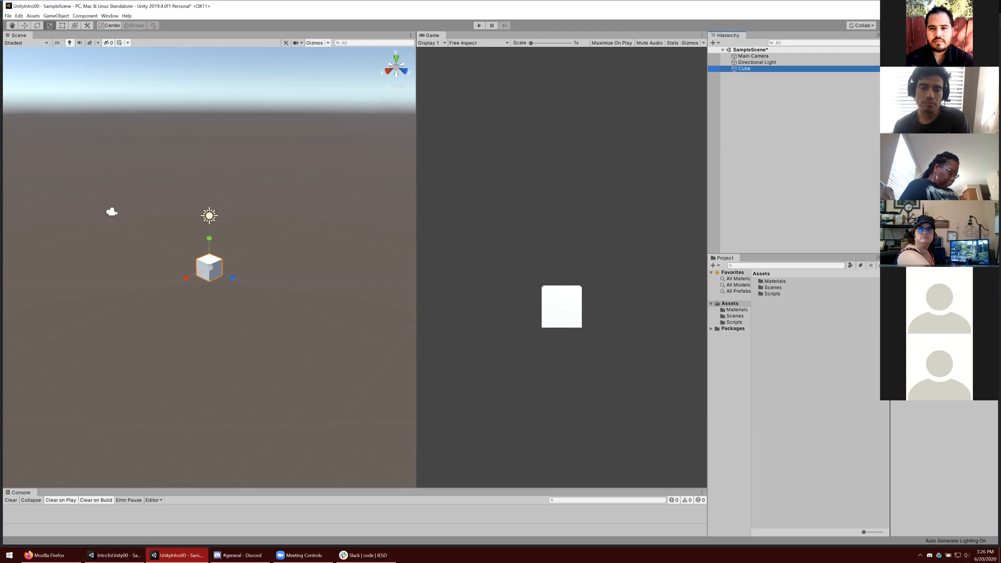
click(863, 386)
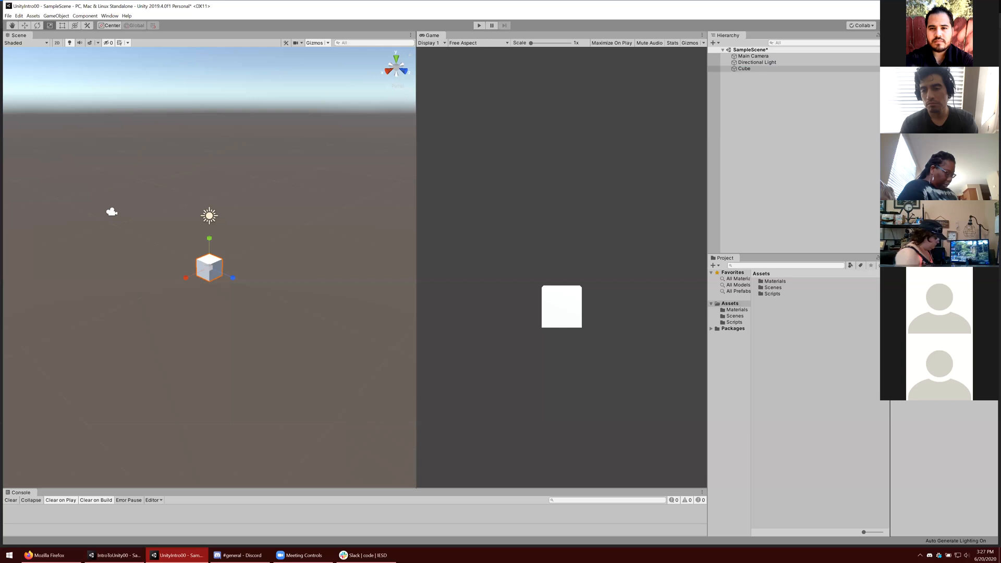
double_click(774, 281)
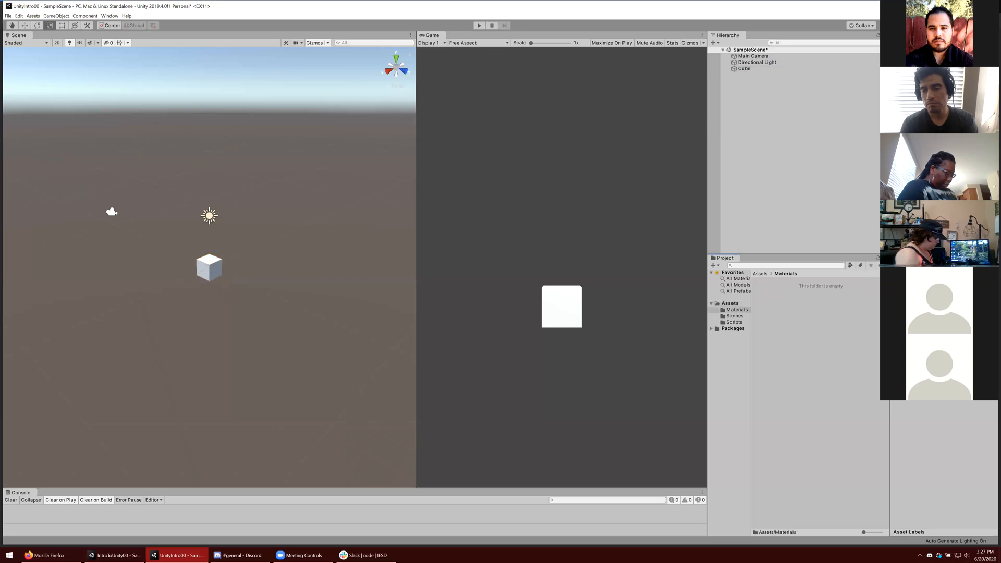
right_click(785, 317)
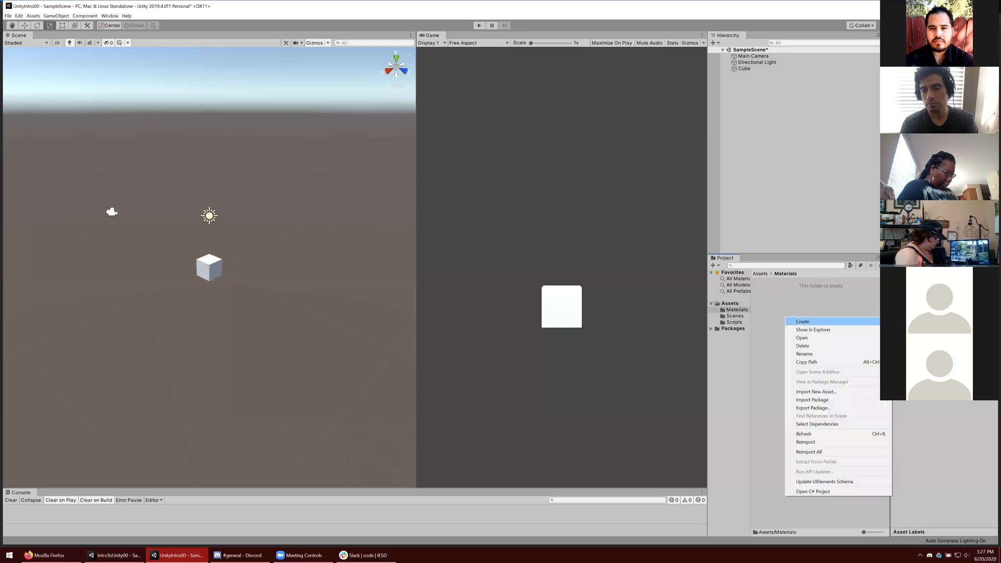
click(770, 282)
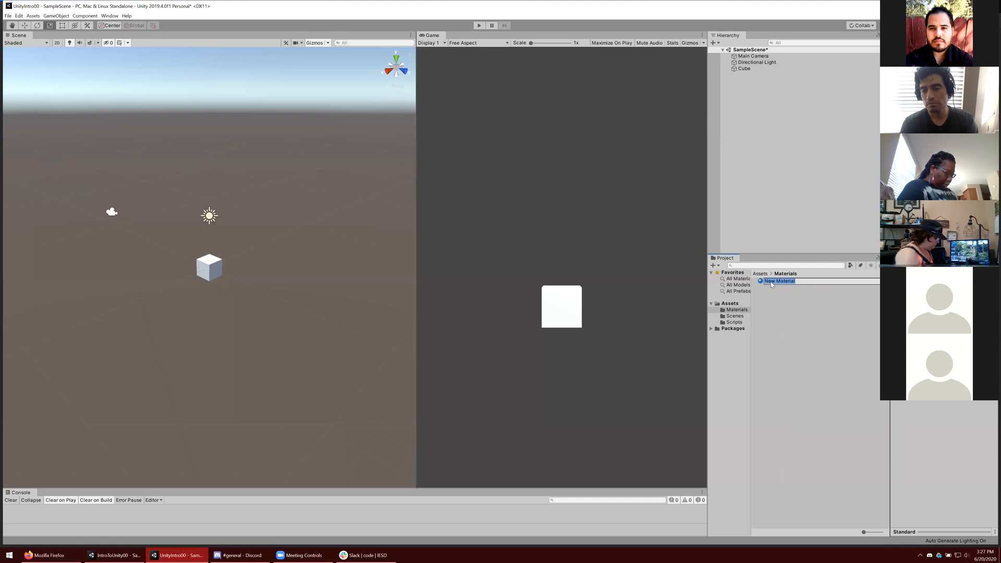
text(C)
key(Return)
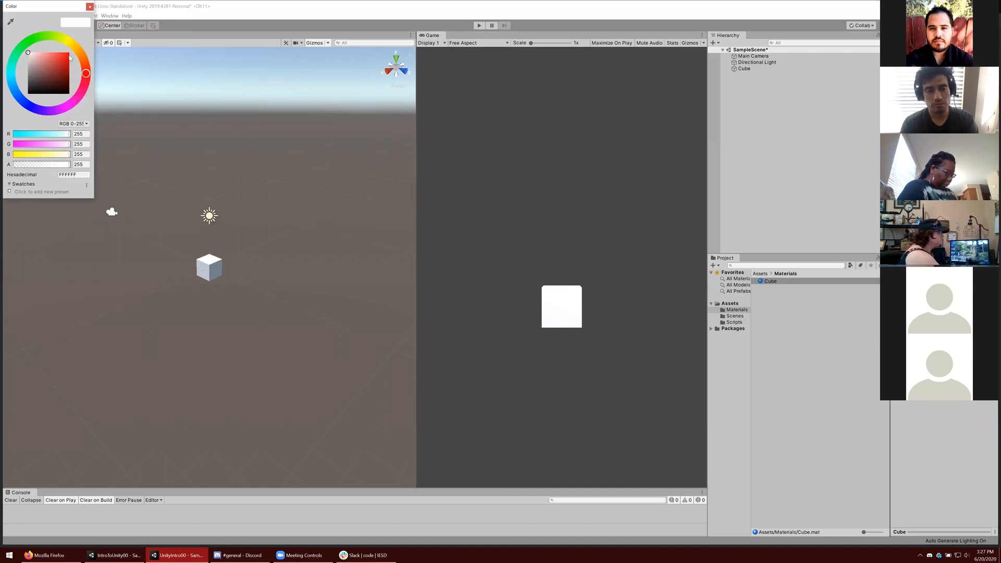
click(68, 53)
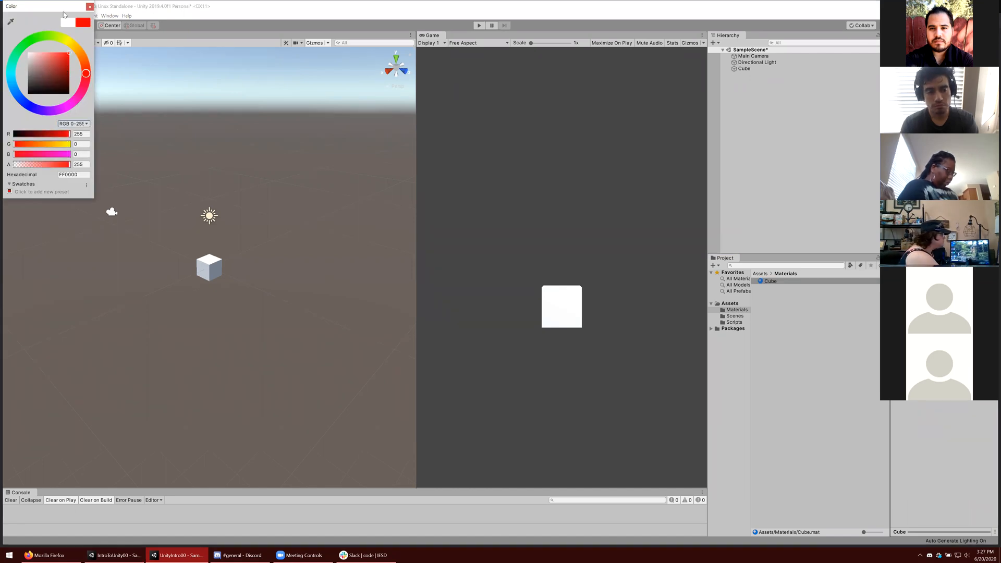
click(67, 66)
click(90, 7)
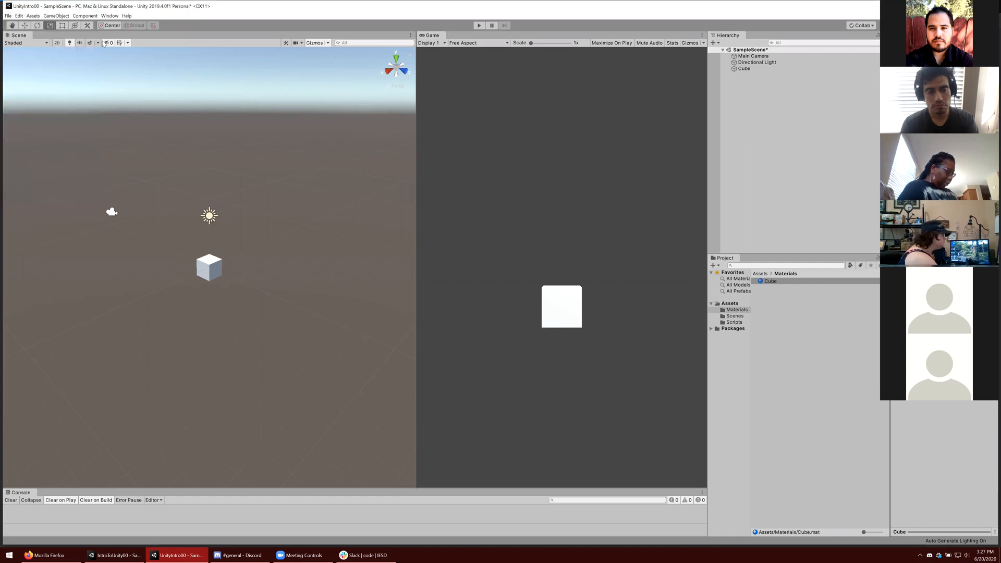
click(742, 311)
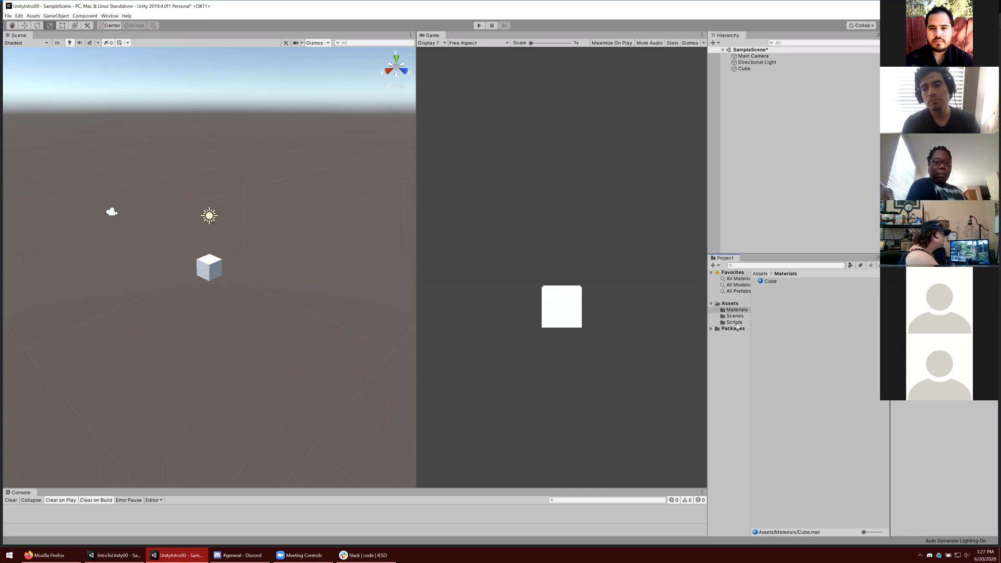
- Apply the Cube material to the Cube object in the scene
click(743, 69)
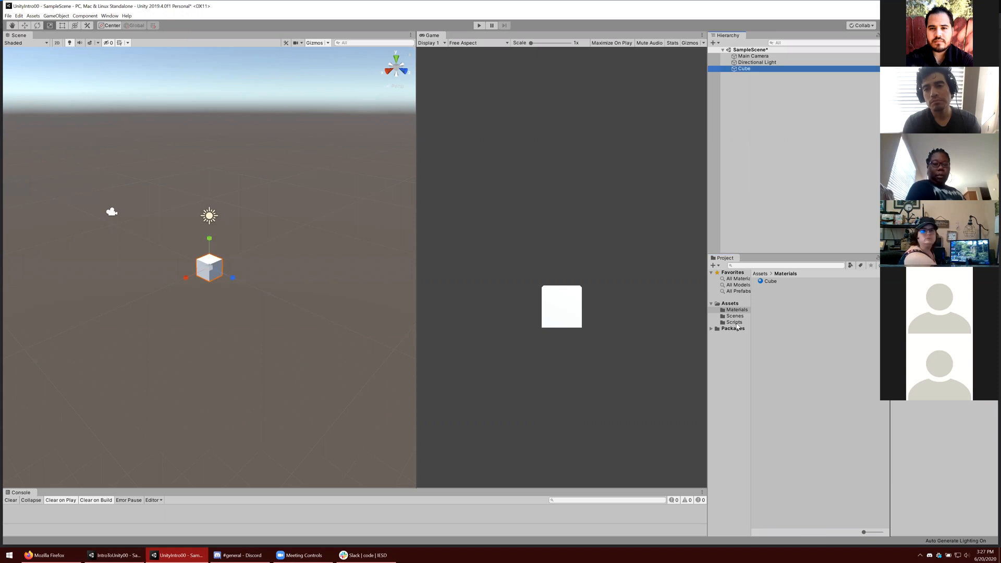
click(770, 281)
drag(771, 281, 751, 70)
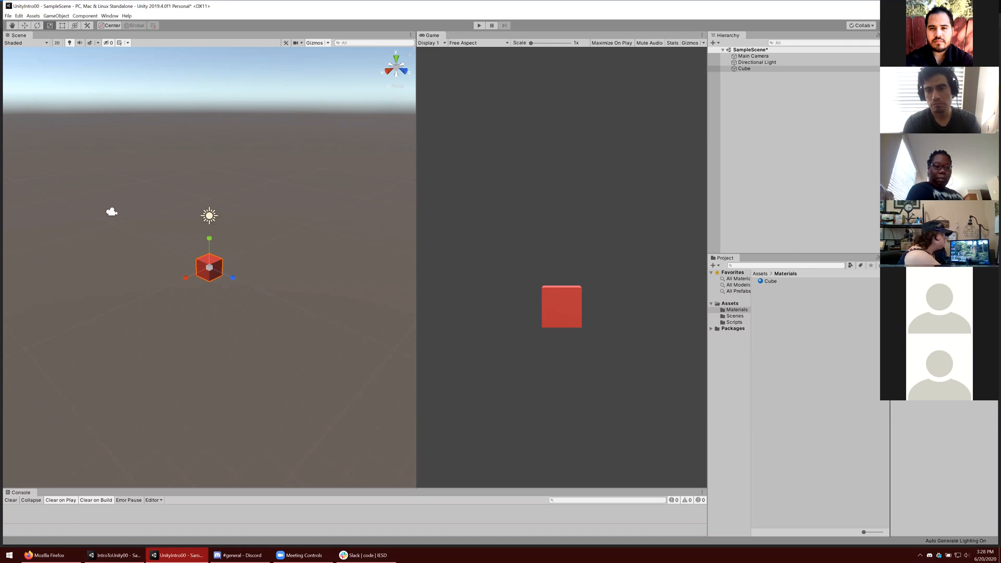
- Try a blue colour, RGB 0, 22, 200, on the Cube material
drag(770, 281, 743, 71)
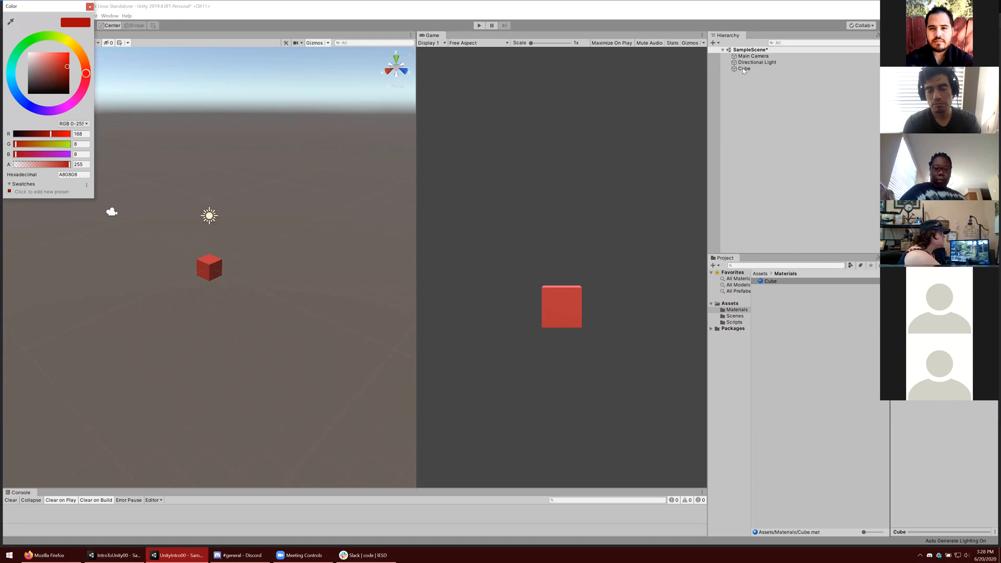
click(26, 104)
click(65, 60)
mouse_move(65, 60)
mouse_down()
mouse_move(52, 81)
mouse_move(69, 61)
mouse_up()
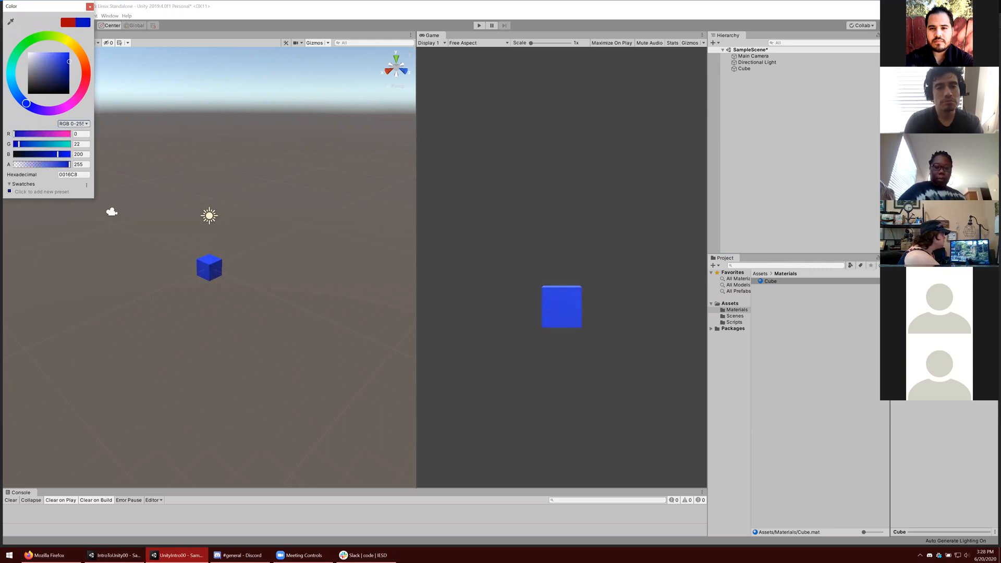
- Set the Cube material's colour to crimson, RGB 159, 17, 40, and close the colour picker
click(85, 79)
drag(68, 55, 67, 58)
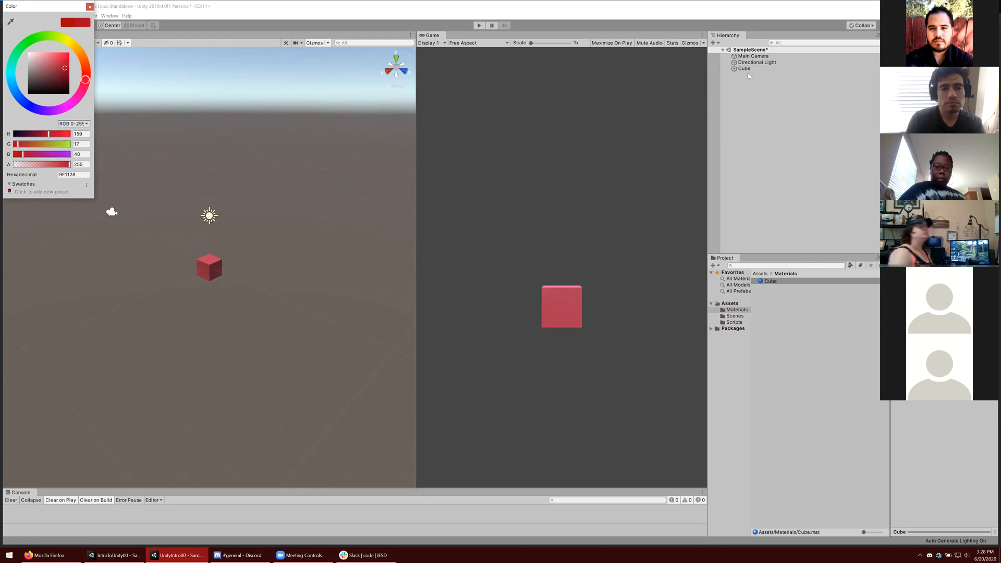
click(770, 285)
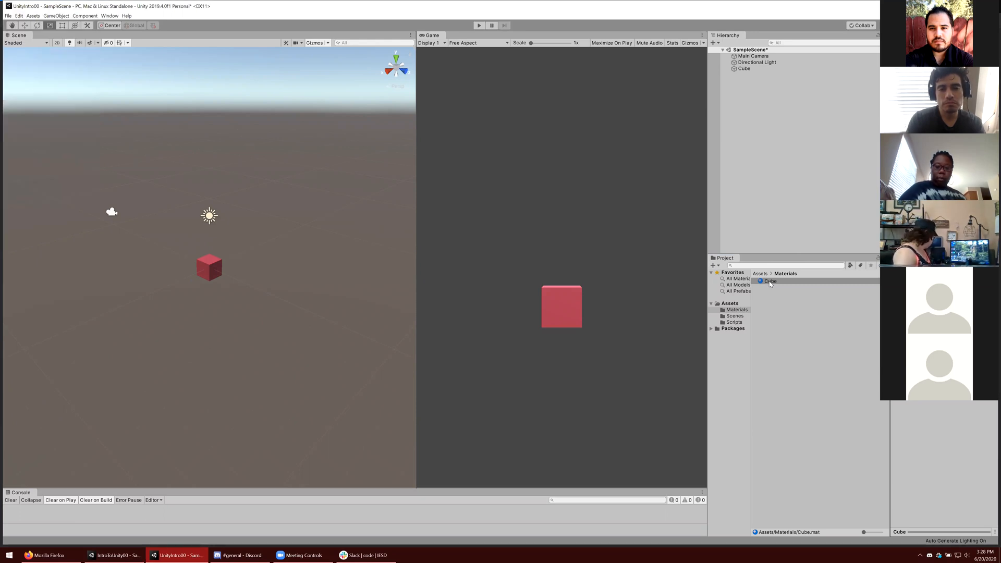
click(769, 284)
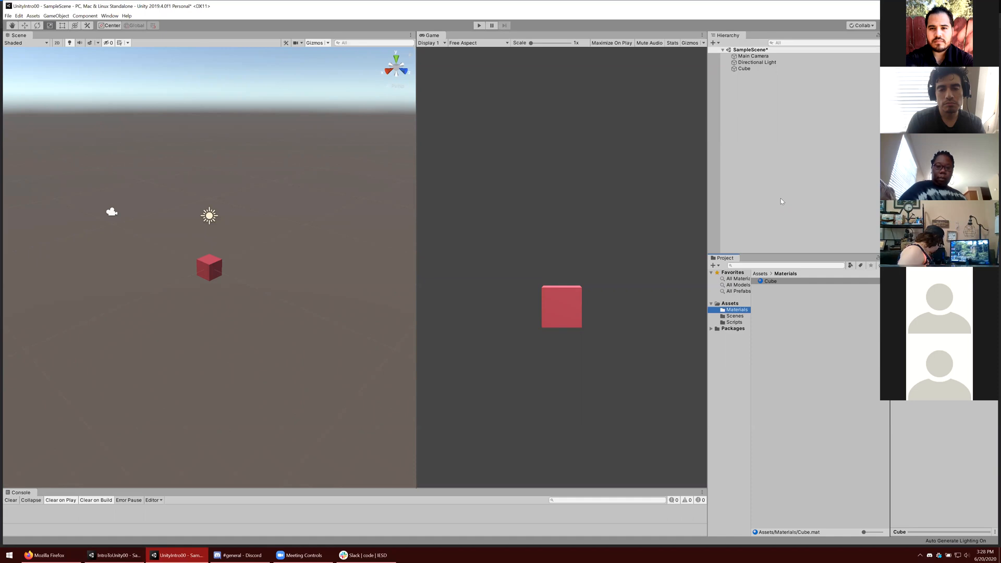
- Look through the Scripts and Materials folders and inspect the Cube object and its material
click(734, 322)
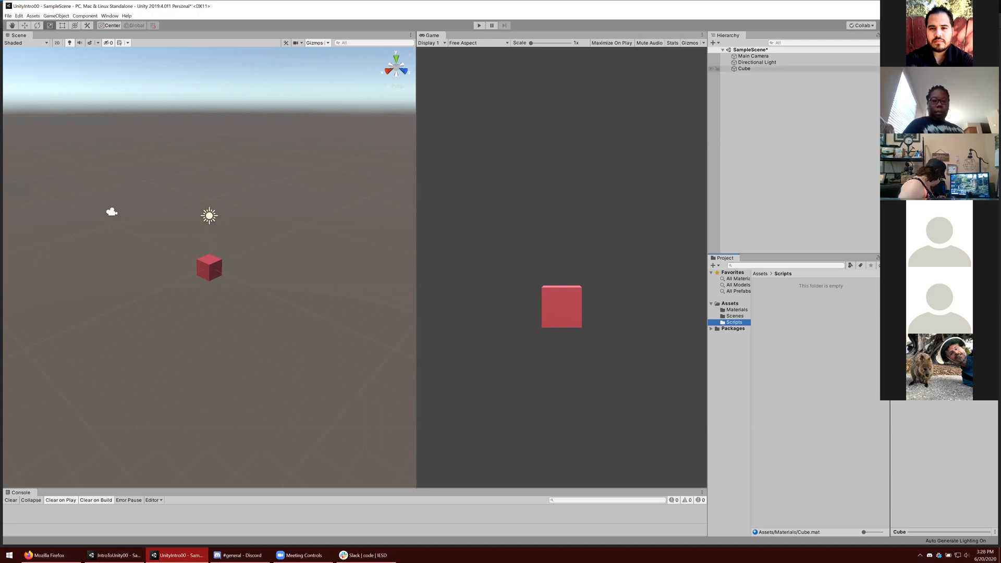
click(744, 68)
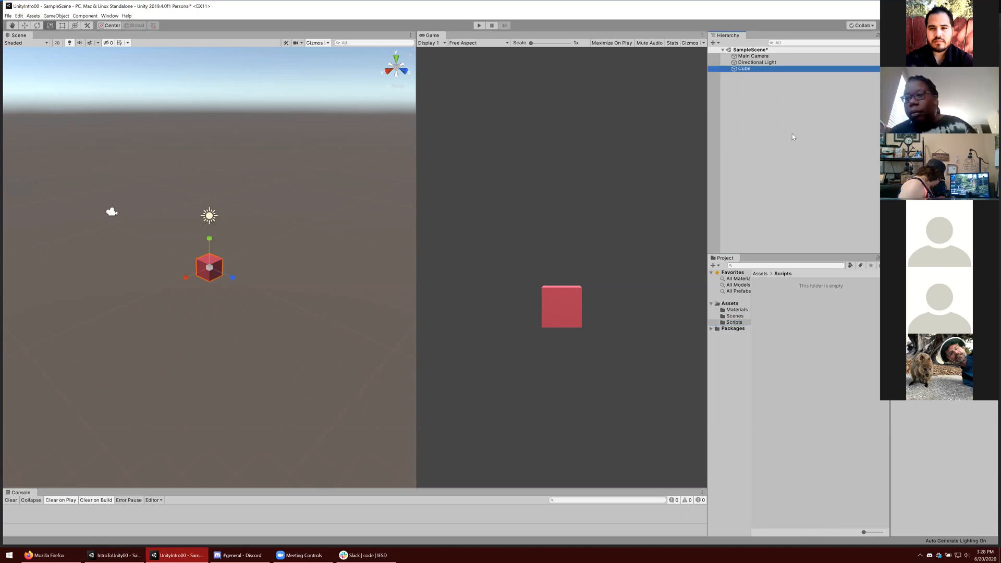
click(736, 309)
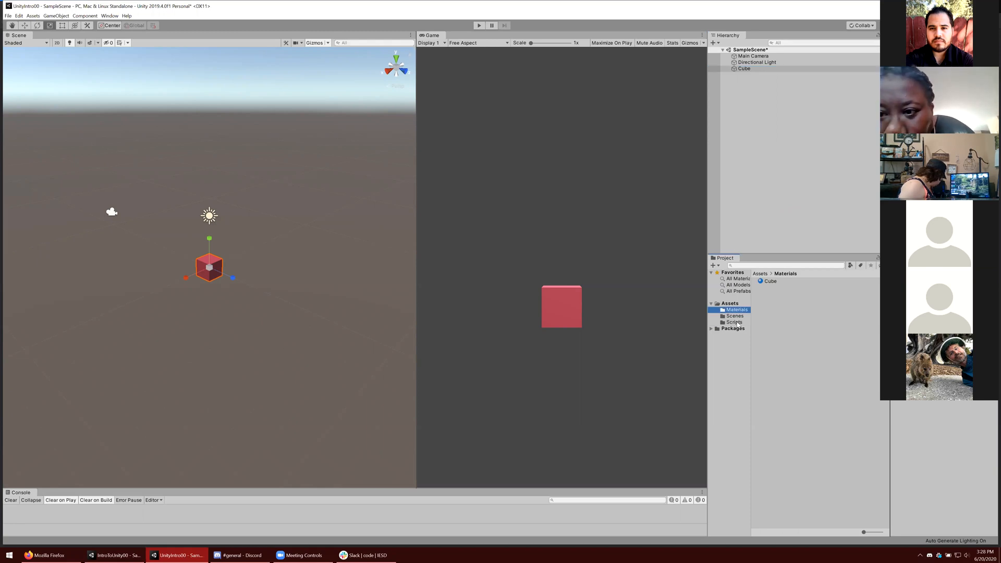
key(Tab)
key(Tab)
key(Down)
key(ctrl+4)
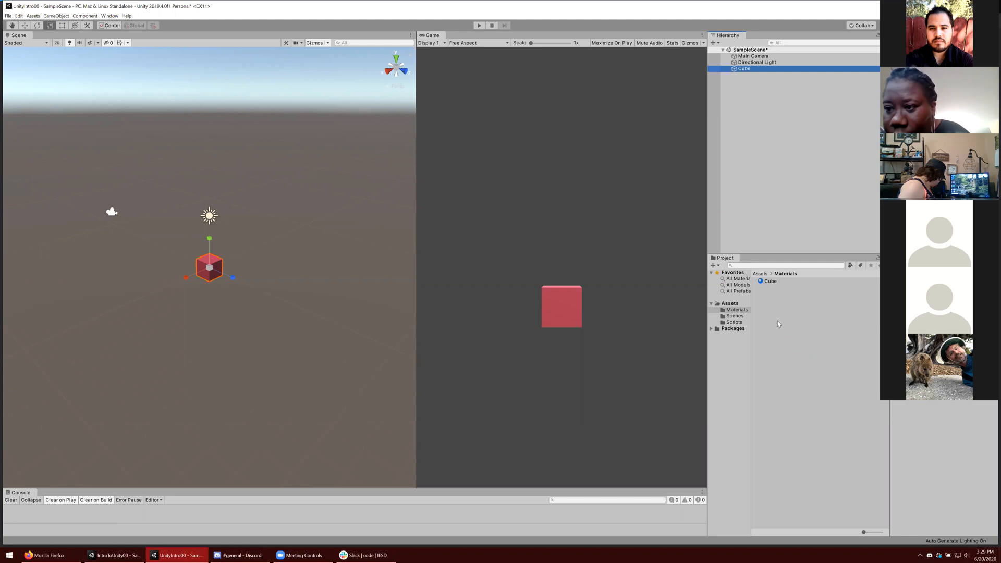
key(F2)
key(Return)
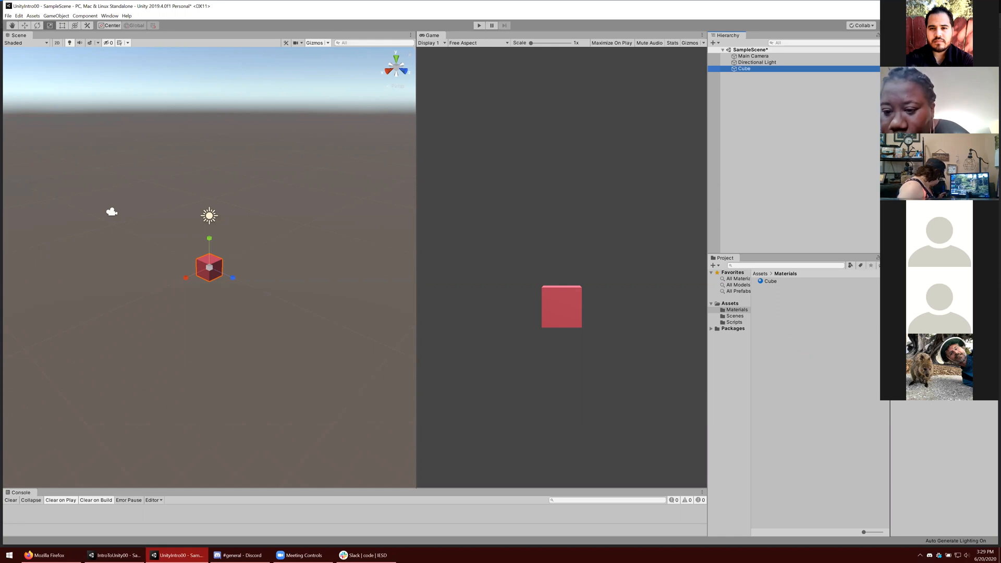
click(769, 281)
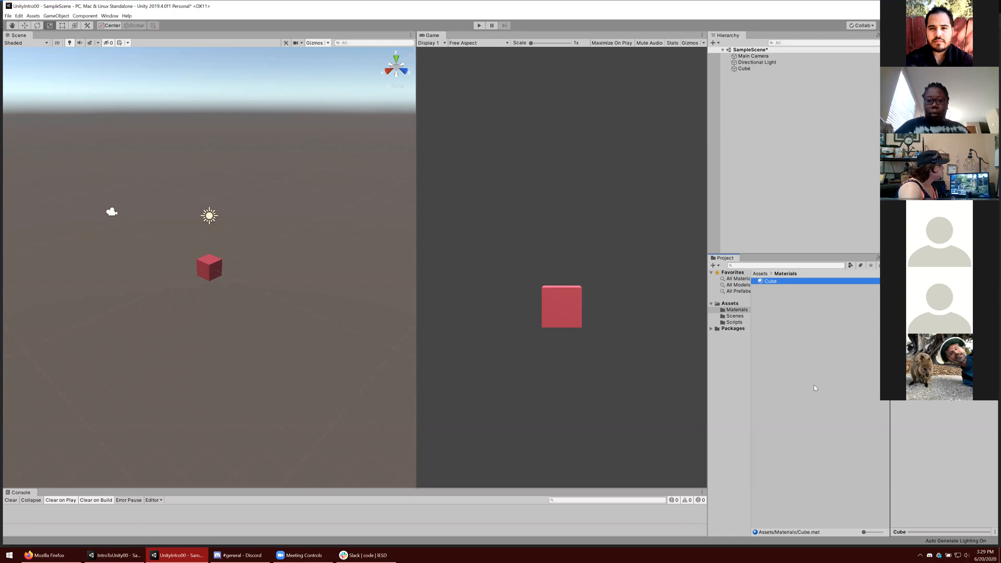
- Create a C# script named Rotate in the Scripts folder
click(733, 322)
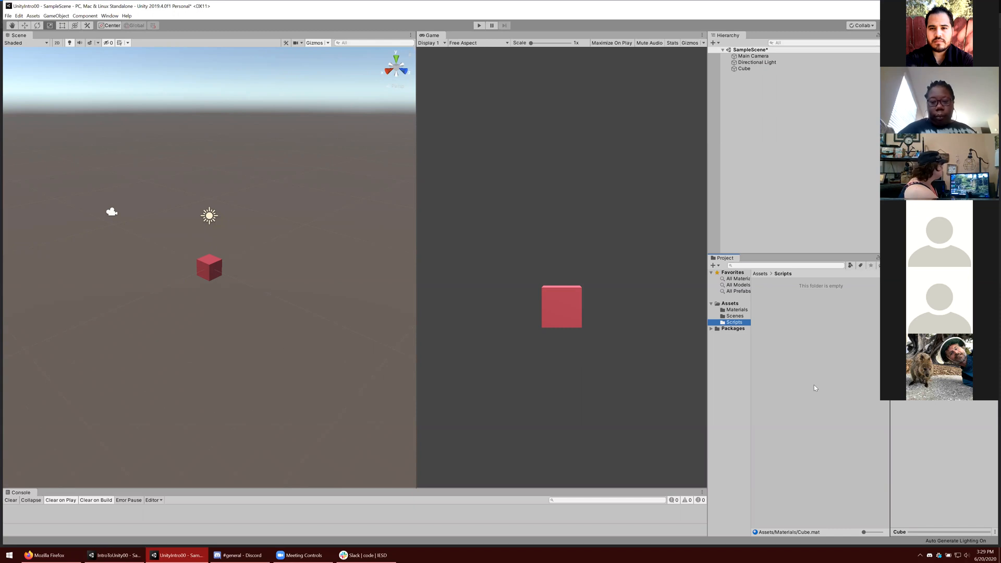
right_click(815, 387)
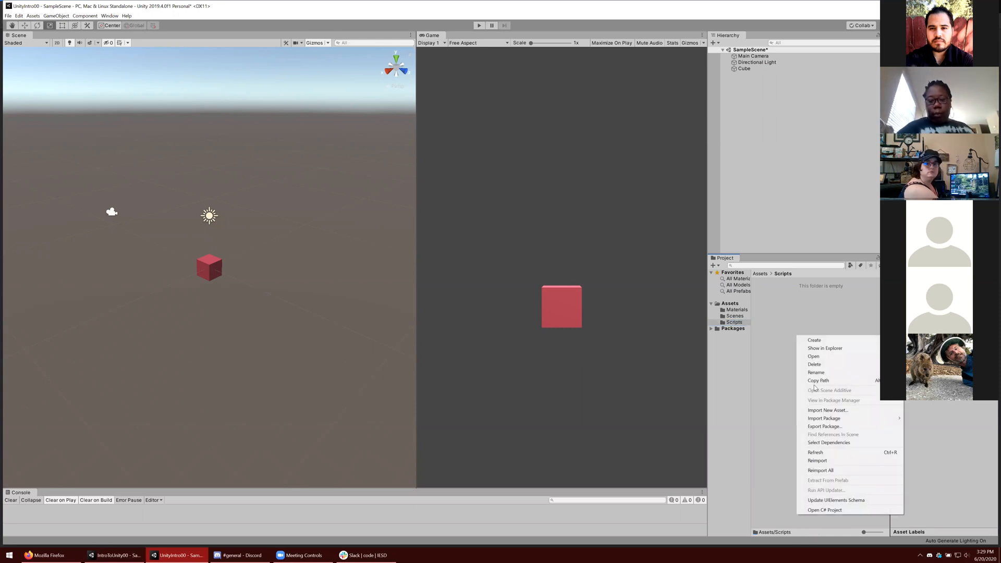
click(814, 385)
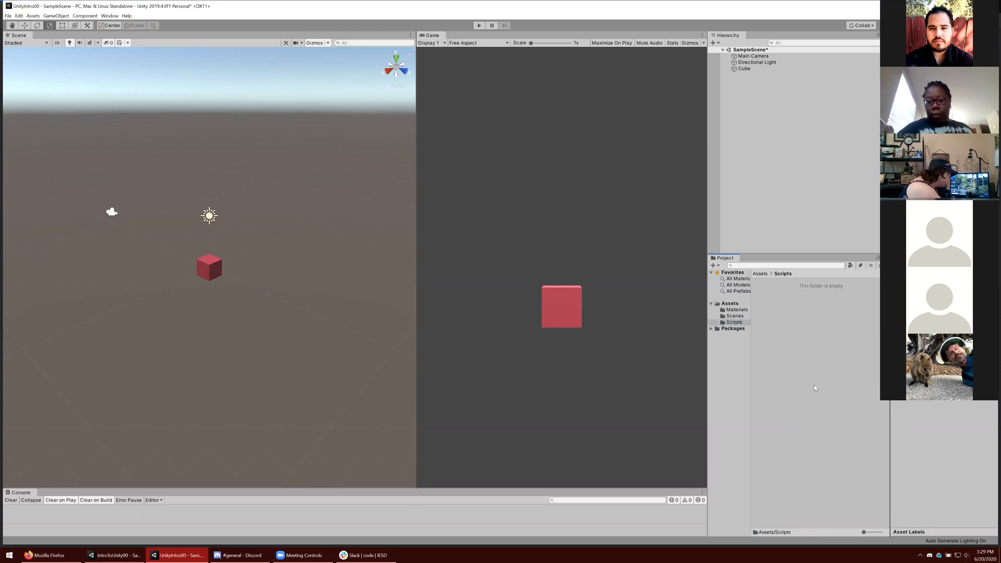
click(814, 384)
right_click(814, 385)
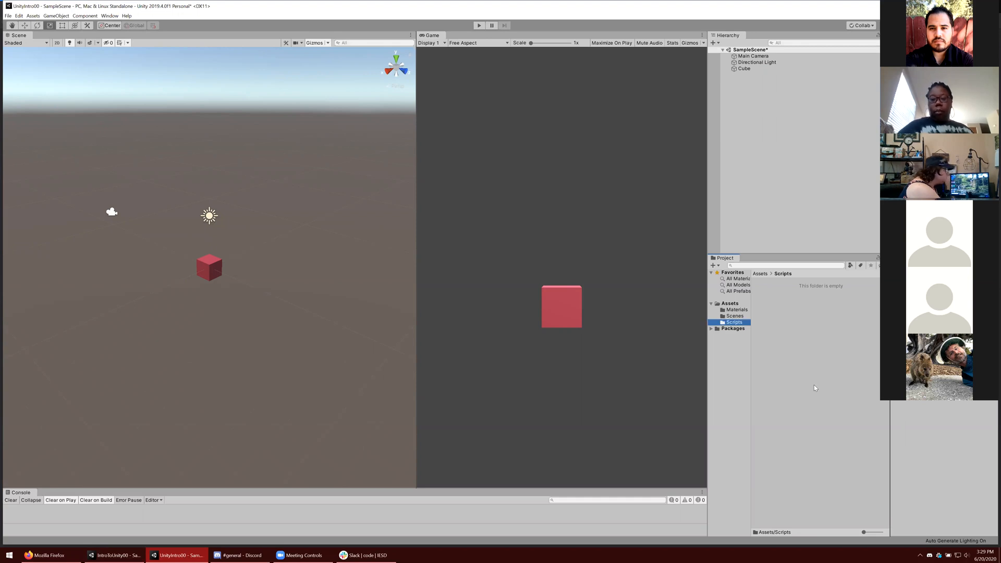
right_click(788, 321)
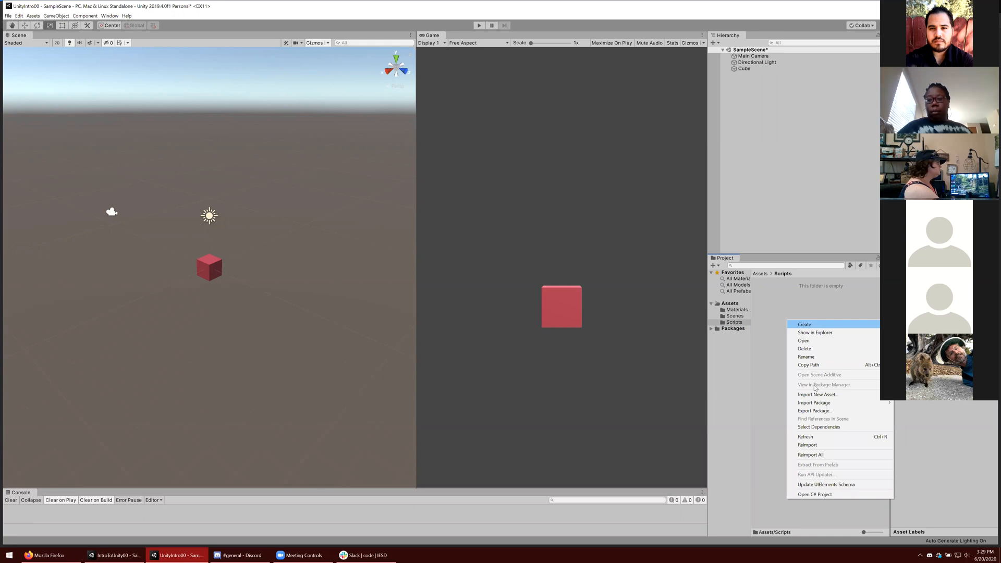
click(920, 62)
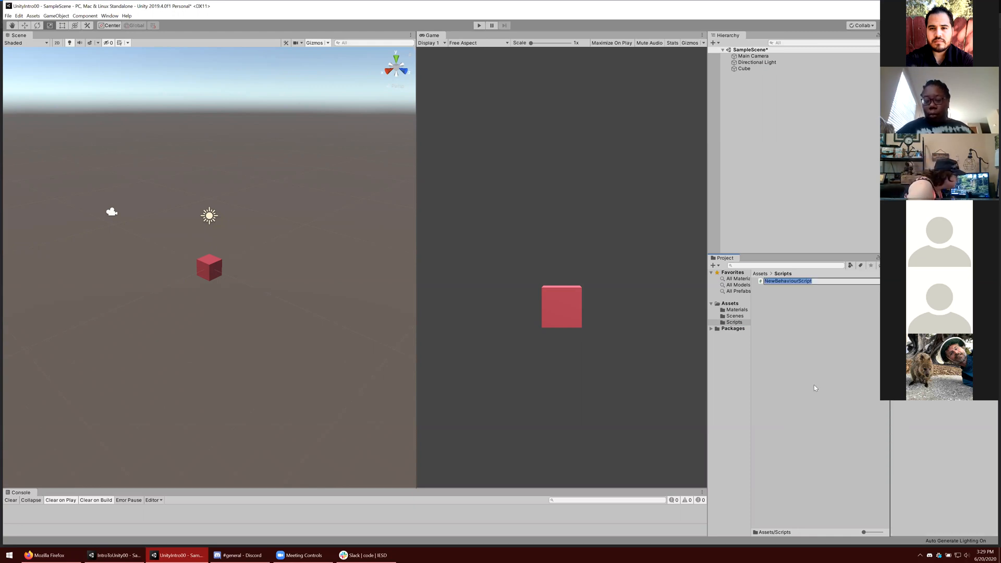
text(Rotate)
key(Return)
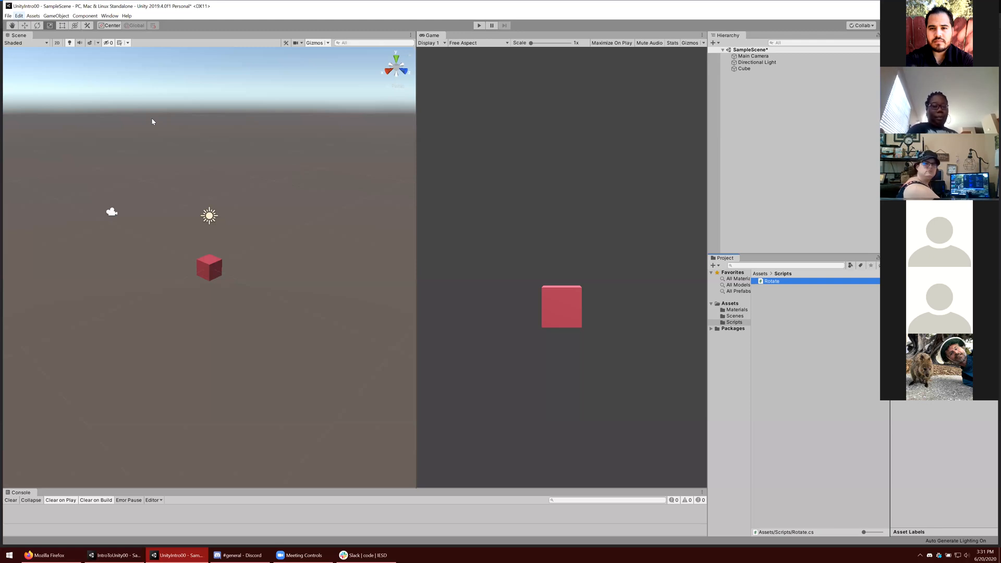
- Open the External Tools page of the editor preferences
key(alt+e)
key(Down)
key(Down)
key(Down)
key(Down)
key(Down)
key(Down)
key(Down)
key(Down)
key(Down)
key(Down)
key(Down)
key(Down)
key(Down)
key(Down)
key(Down)
key(Down)
key(Down)
key(Down)
key(Down)
key(Down)
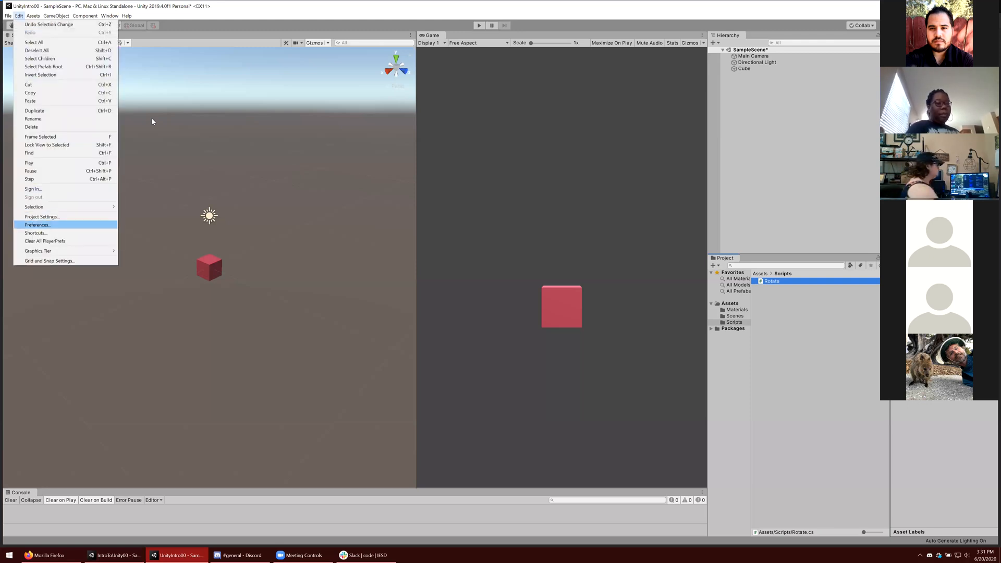
key(Return)
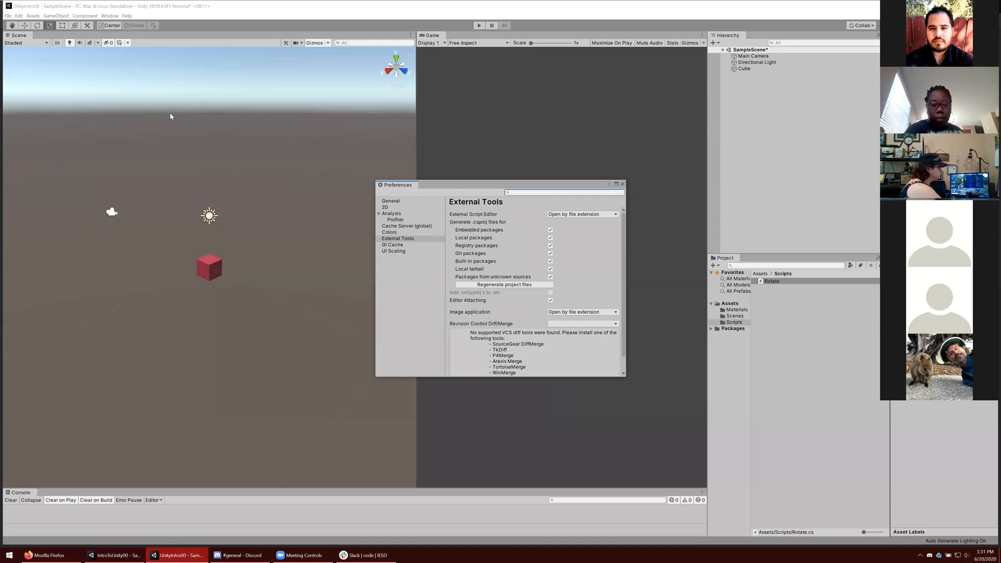
key(Tab)
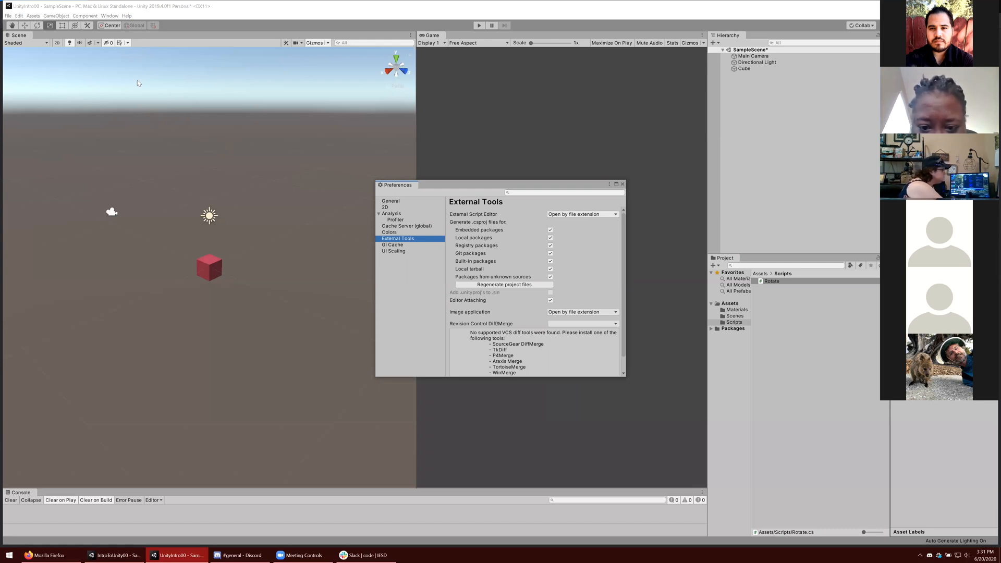
- Look for the external script editor's executable in the AppData Local folder and the VSCode folder without choosing one
click(583, 214)
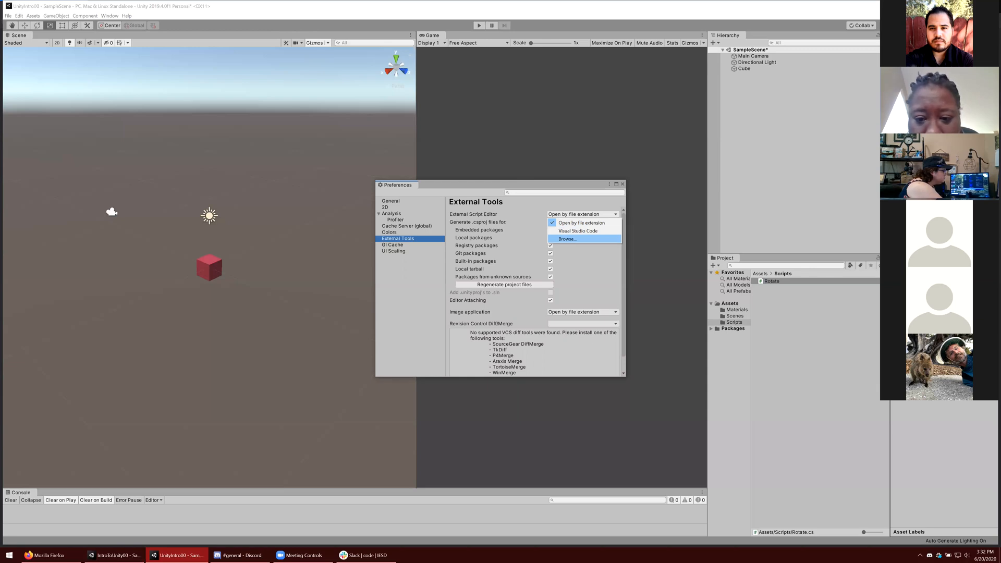
click(567, 239)
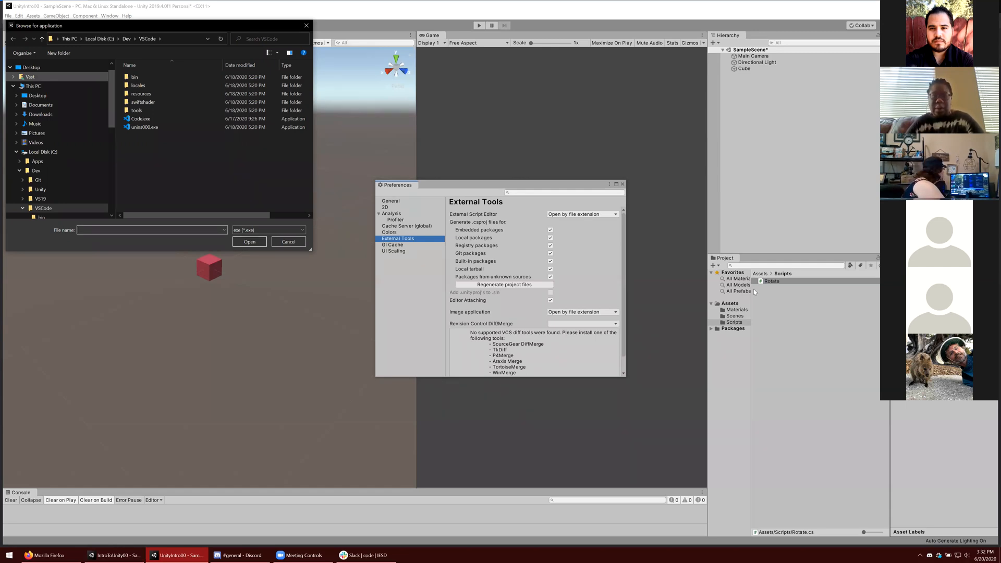
click(29, 77)
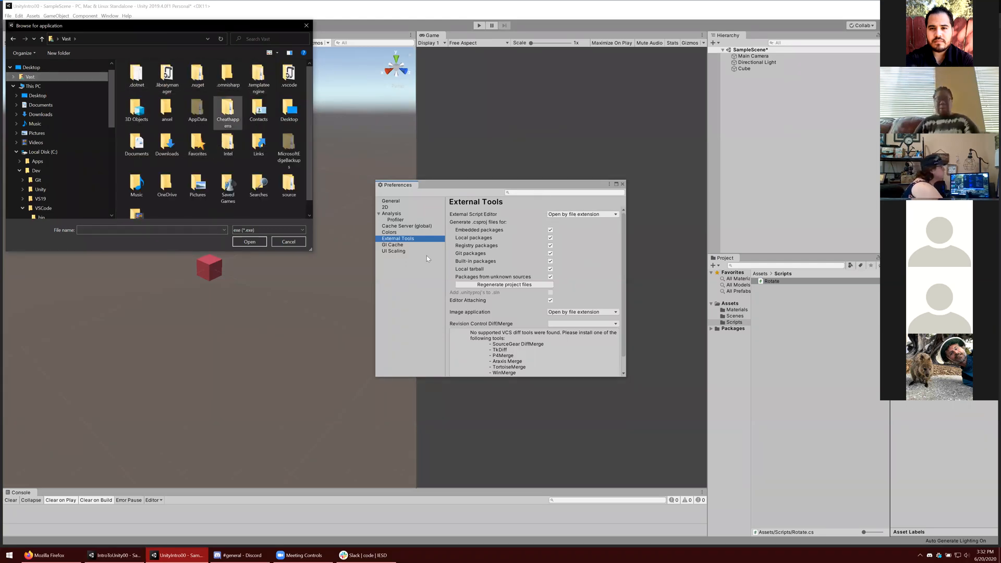
double_click(197, 110)
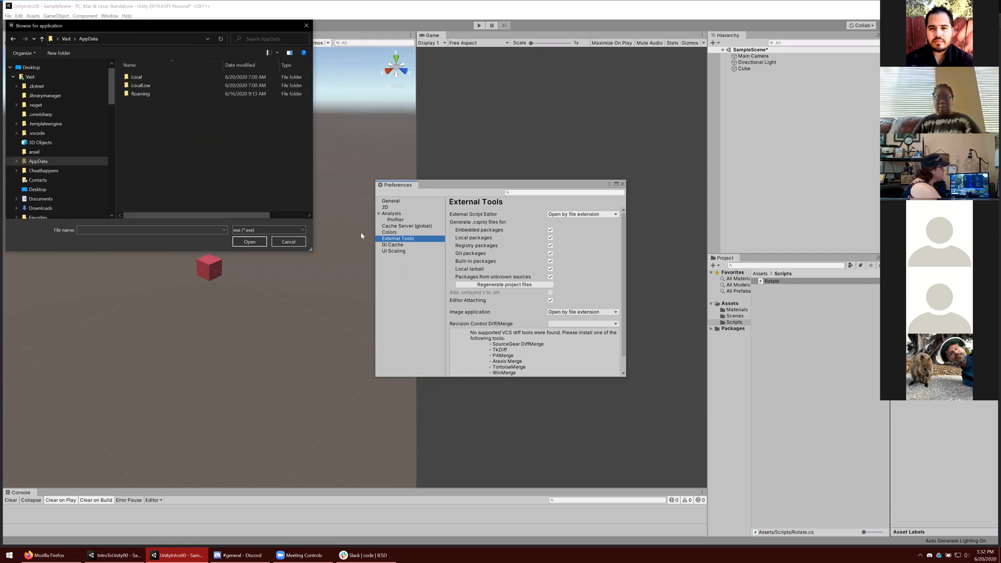
double_click(136, 77)
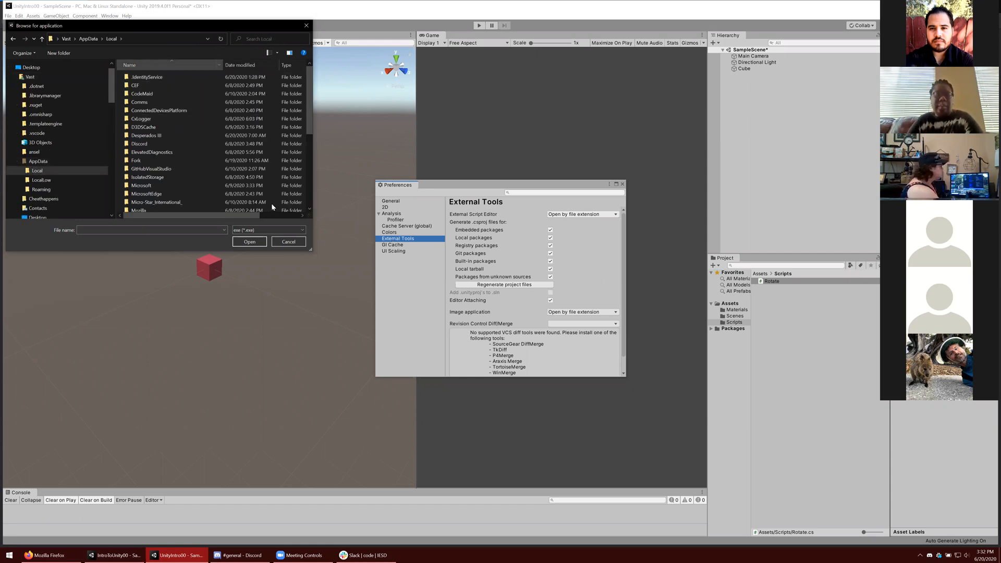
key(Escape)
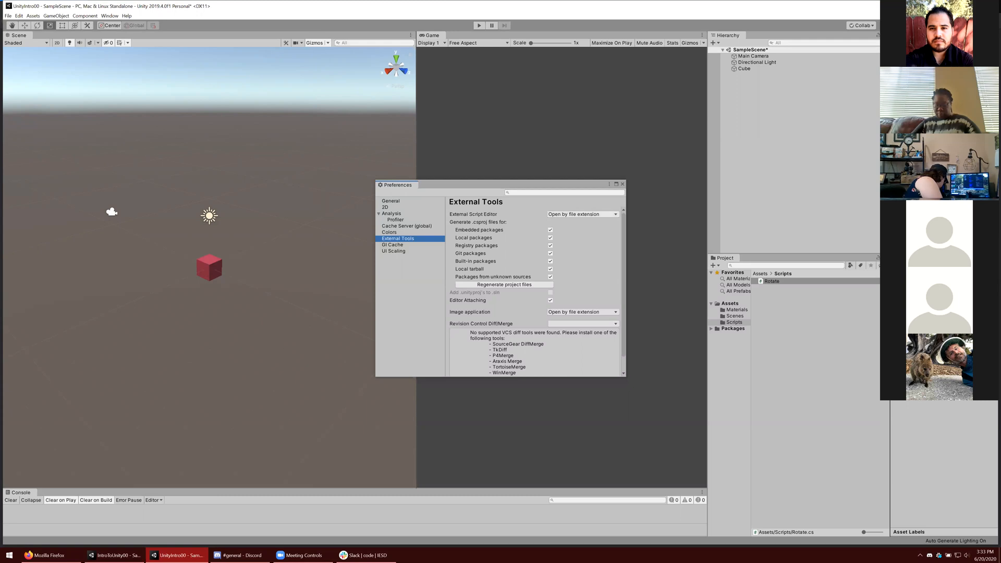
click(605, 214)
click(567, 239)
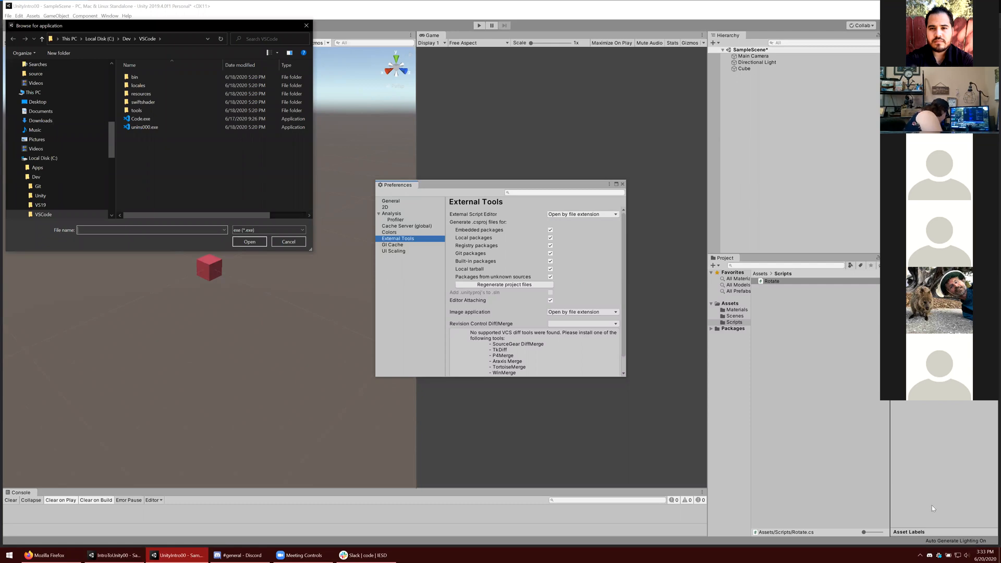
click(289, 242)
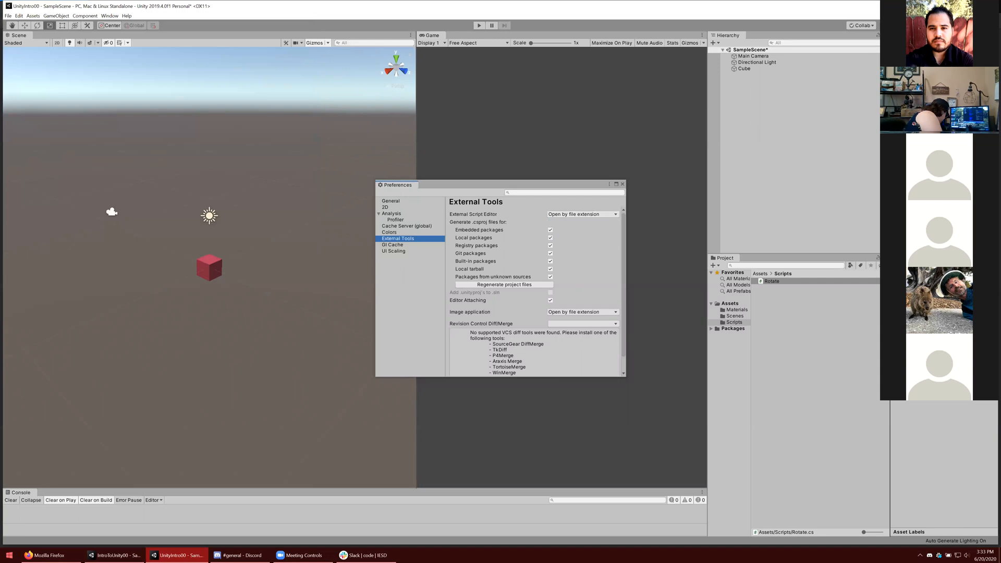
- Open the file location of the Visual Studio Code shortcut and check the target path in its properties
click(9, 555)
right_click(227, 333)
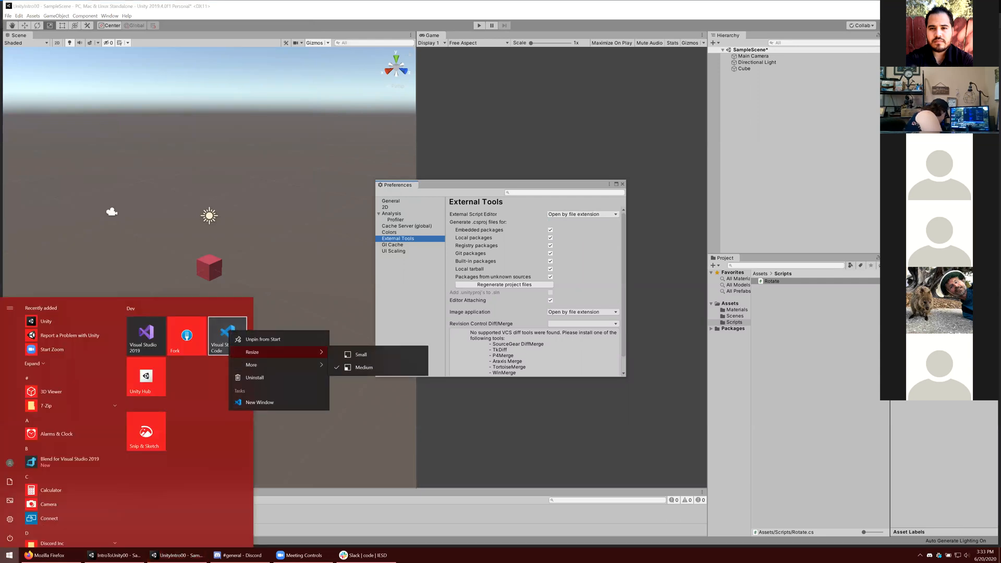
mouse_move(281, 364)
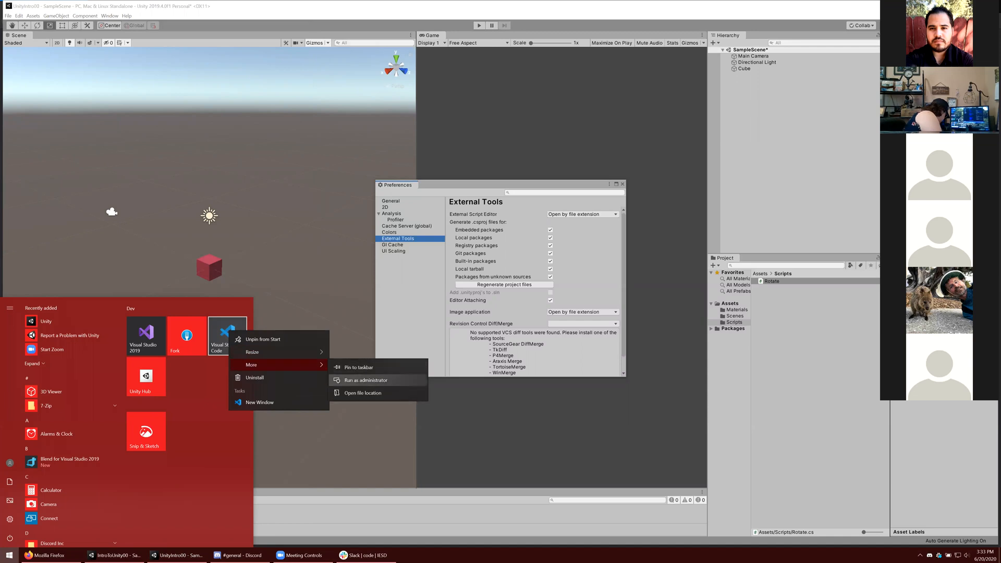
click(363, 393)
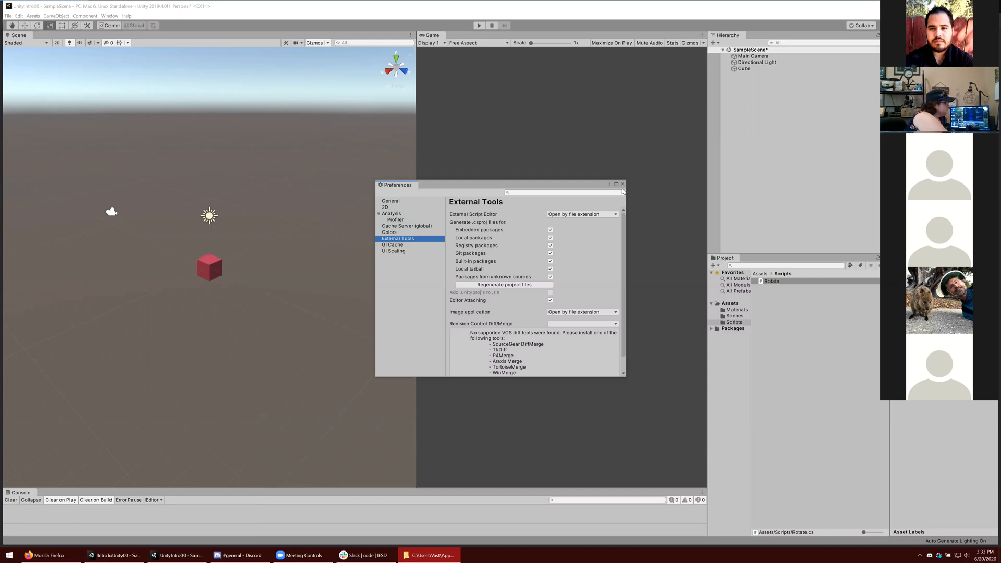
key(alt+Return)
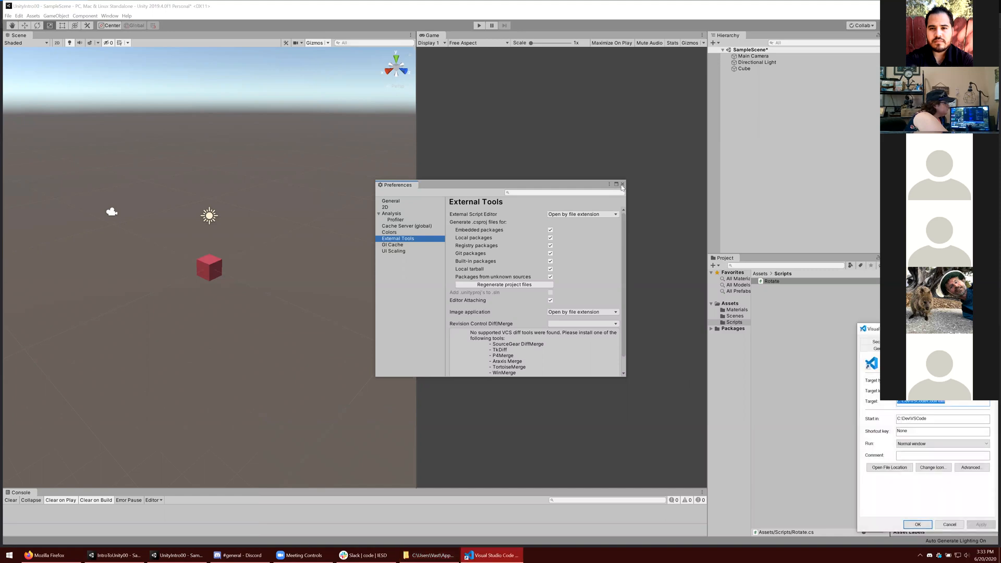
key(Escape)
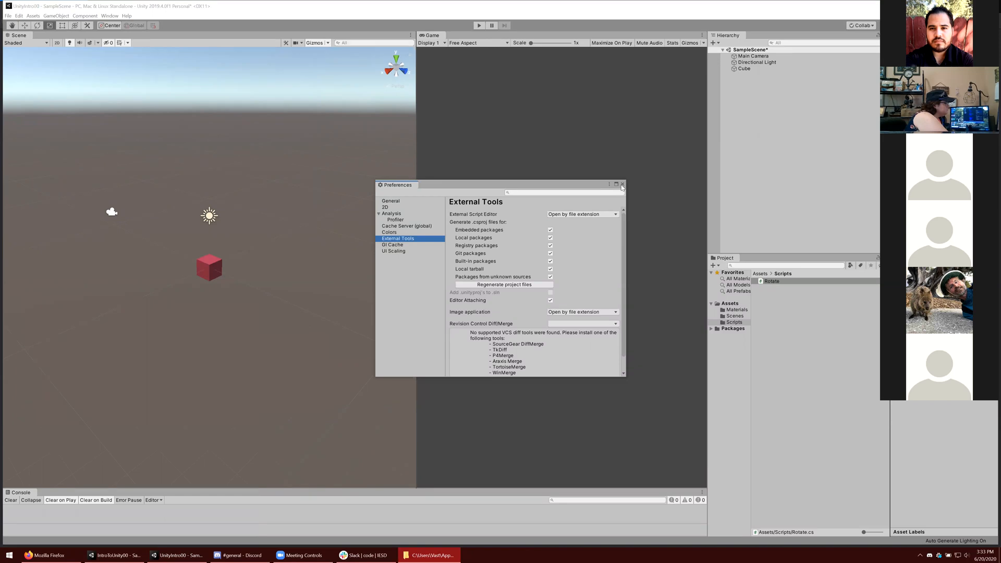
key(alt+F4)
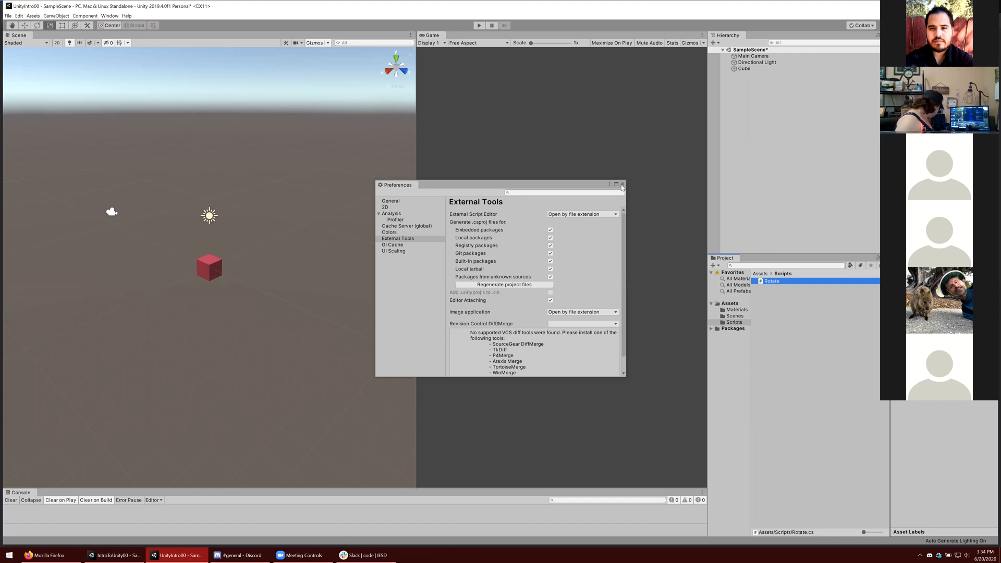
- Set the External Script Editor to Visual Studio Code and close the preferences
click(582, 215)
key(Escape)
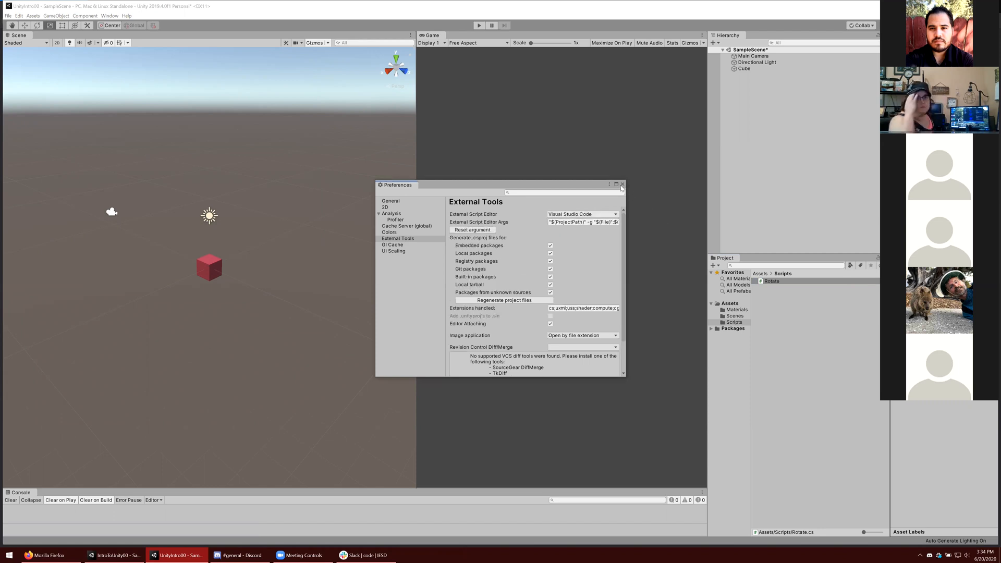
key(Tab)
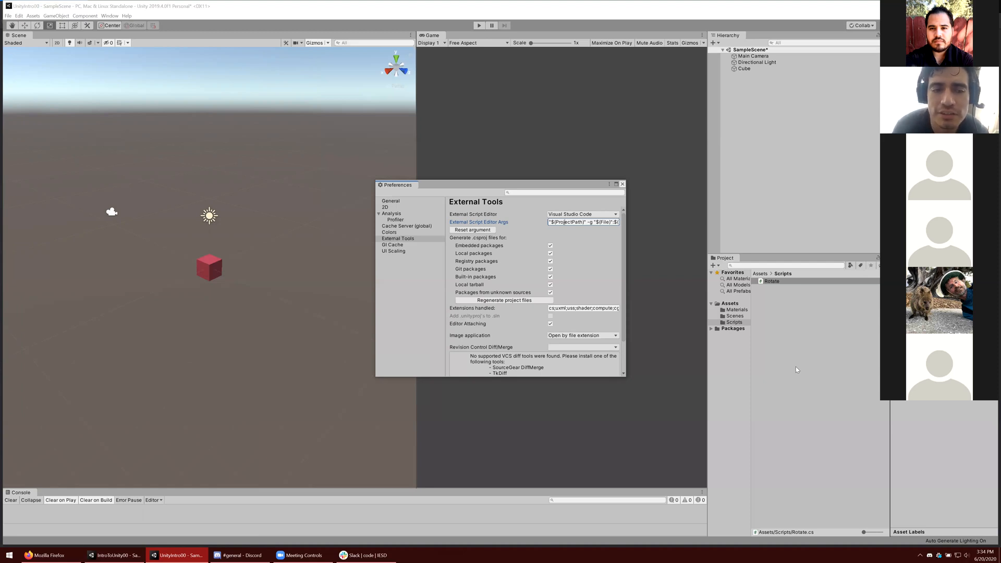
key(alt+F4)
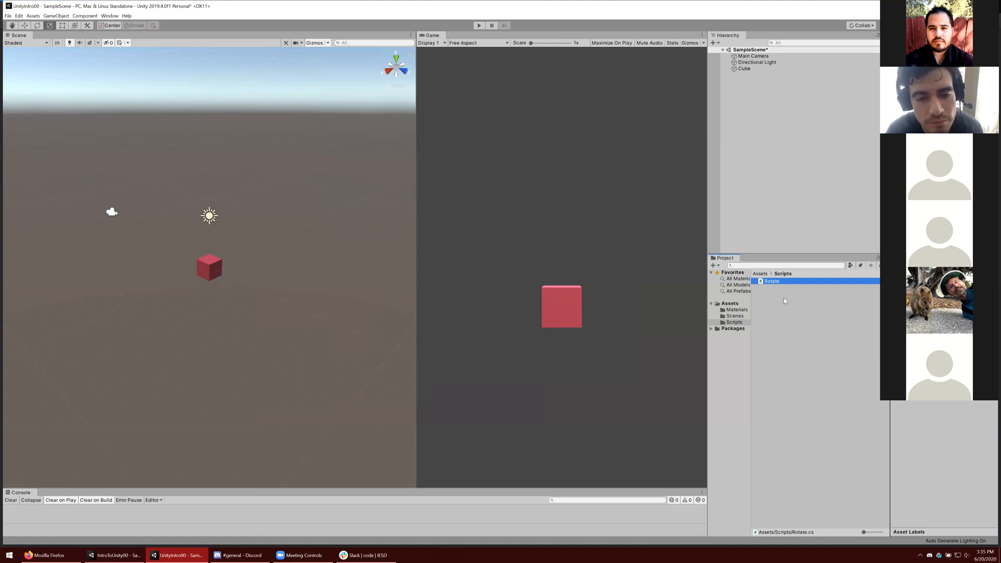
- Look through the Assets and Materials folders, and open the Rotate script from the Scripts folder in Visual Studio Code
click(730, 303)
click(736, 310)
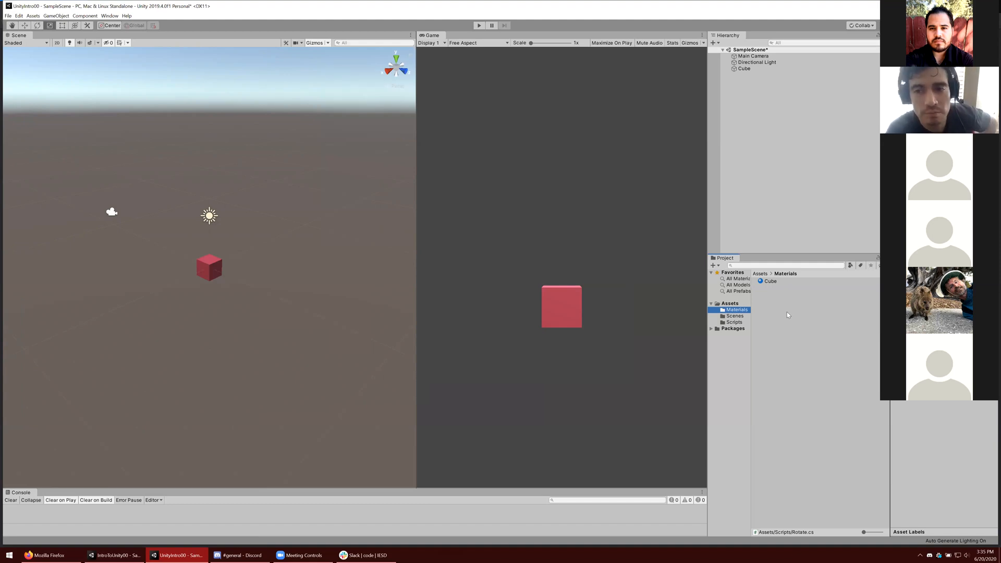
key(Up)
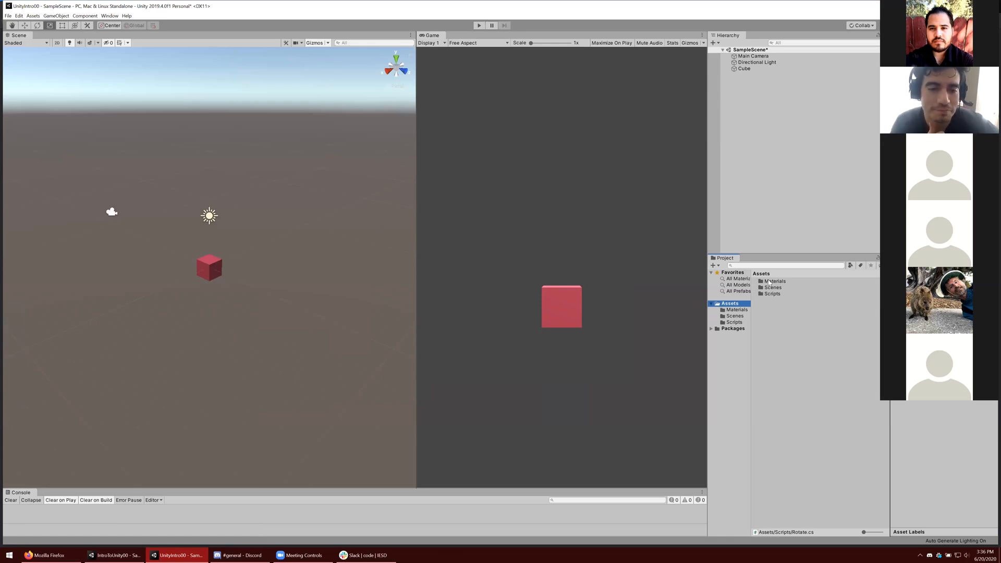
click(736, 321)
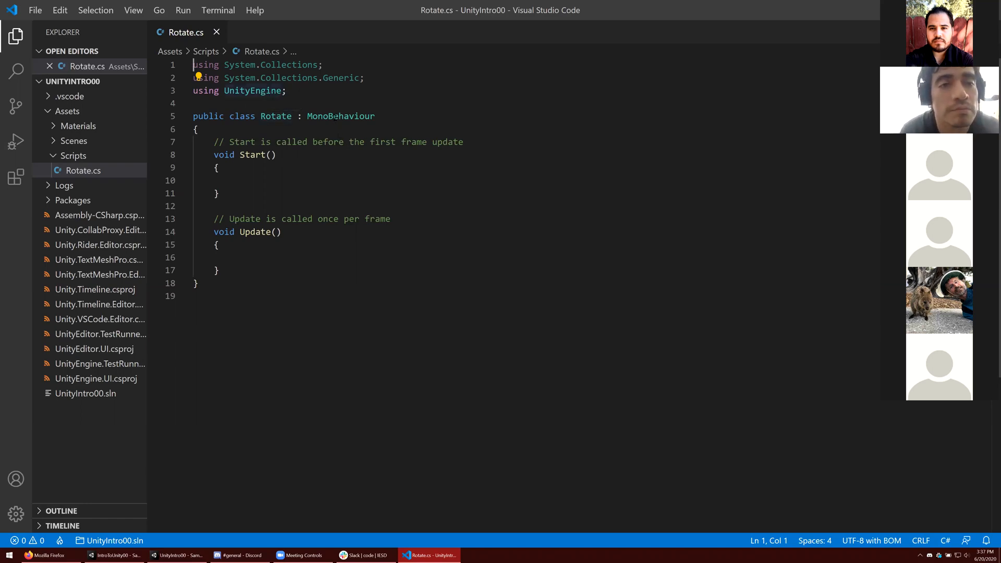
- Examine the UnityEngine import and the MonoBehaviour base class in Rotate.cs
double_click(253, 91)
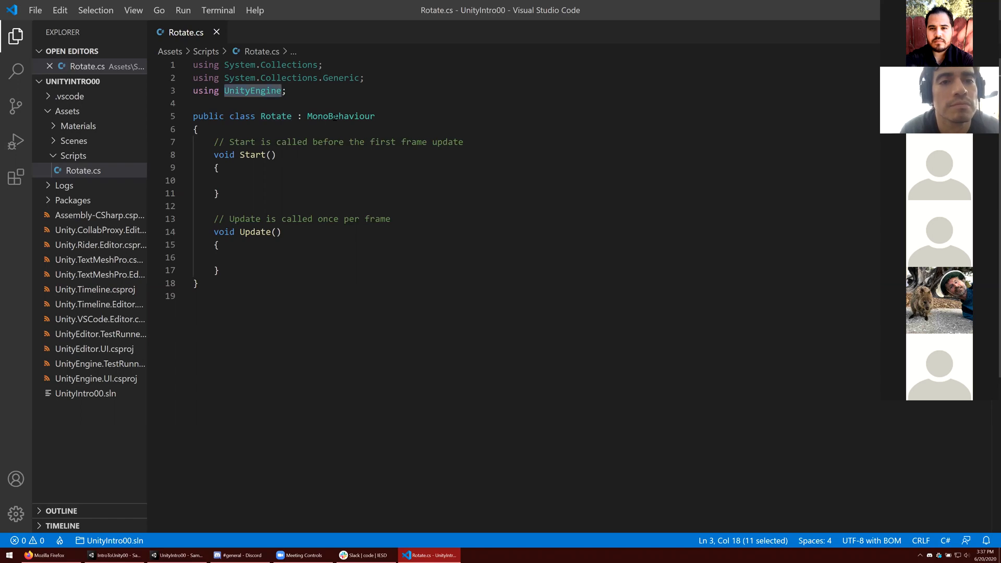
double_click(336, 117)
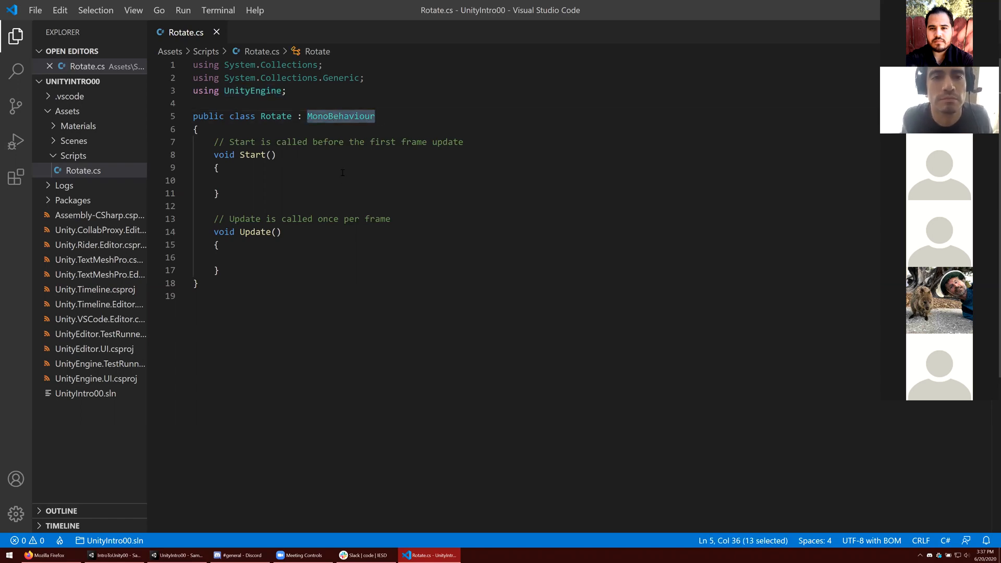
click(342, 191)
mouse_move(341, 116)
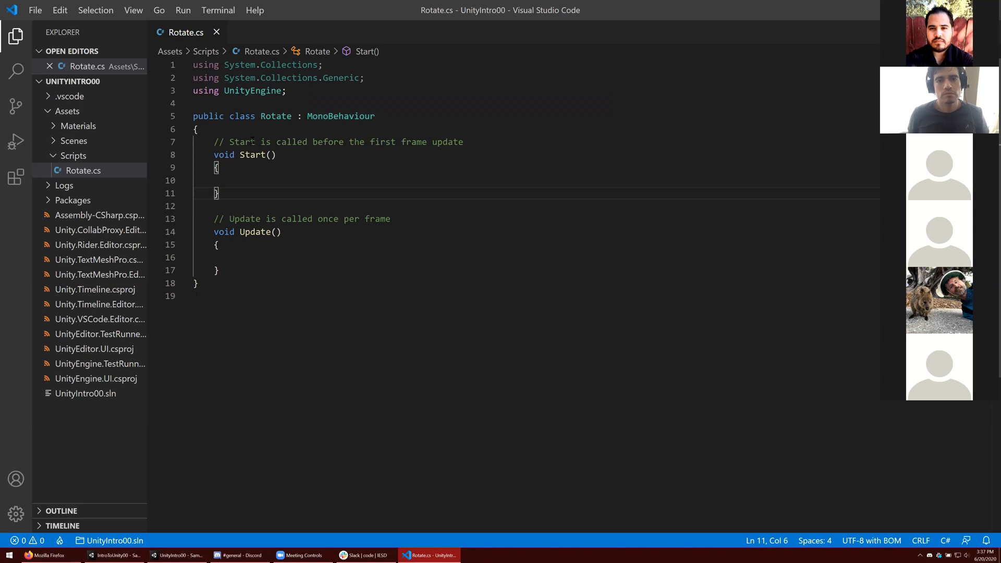
- Delete the comment lines above the Start and Update methods in the Rotate class
click(251, 141)
key(Home)
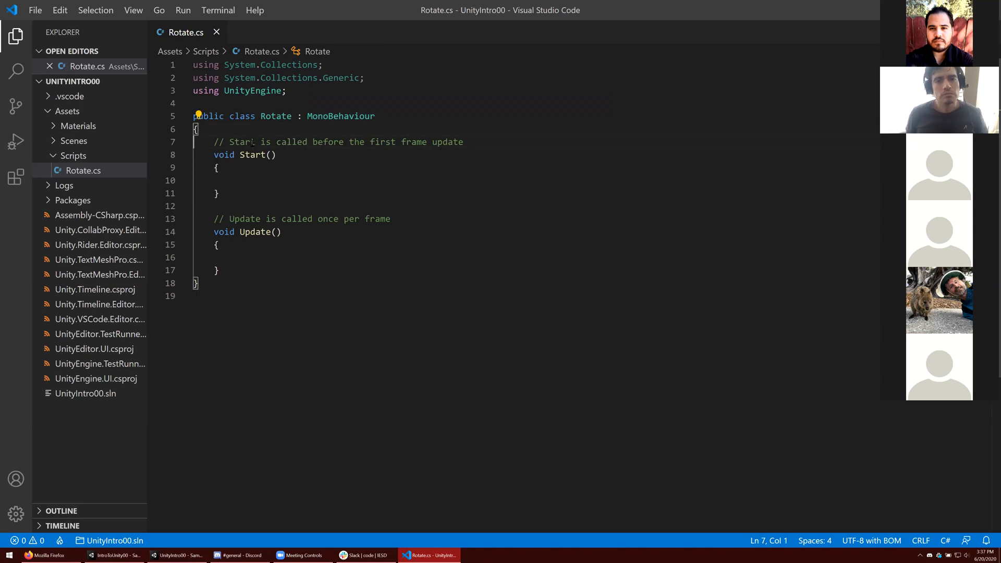
key(shift+Down)
key(BackSpace)
key(Down)
key(Down)
key(Down)
key(Down)
key(Down)
key(Down)
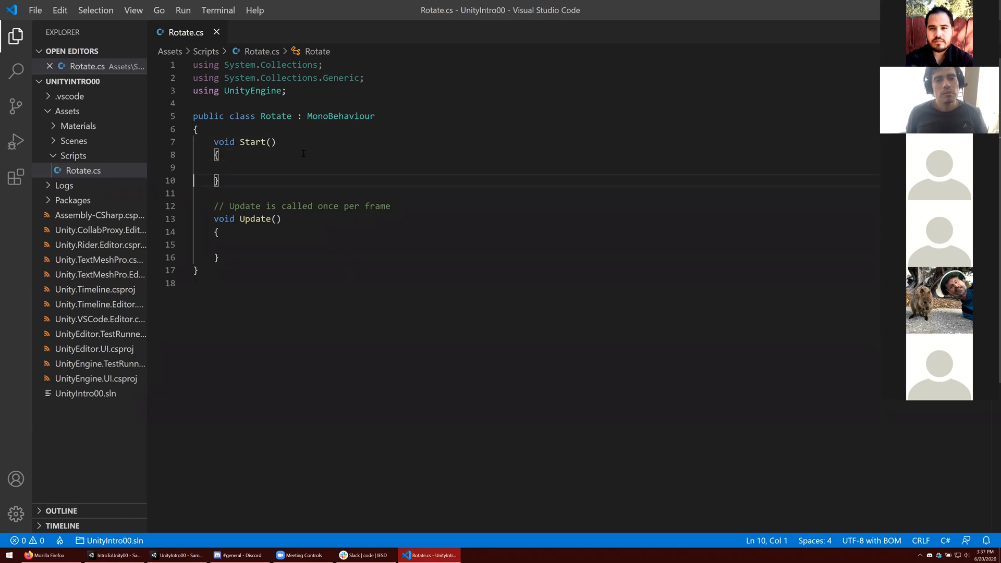
key(shift+Up)
key(BackSpace)
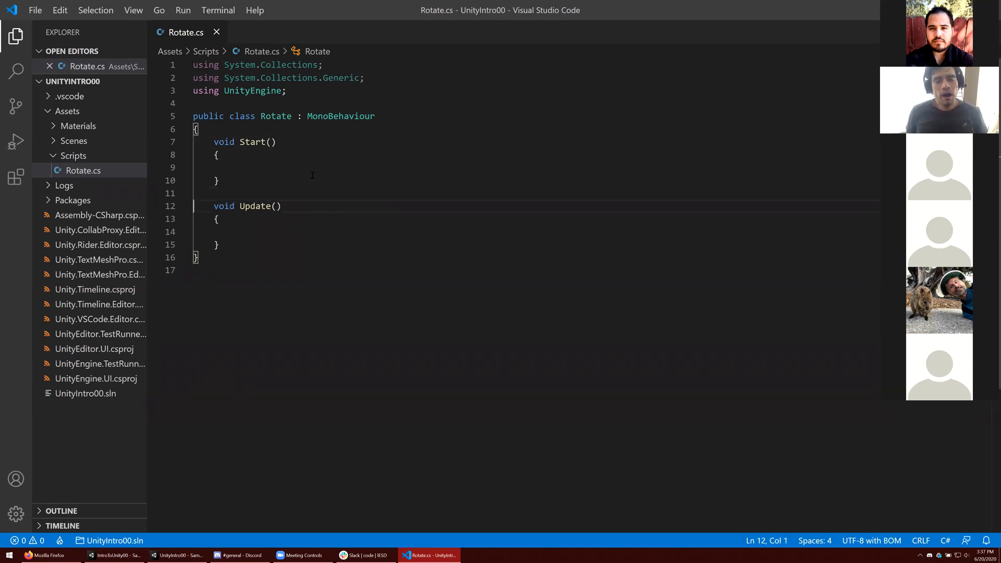
- Format the Rotate.cs document so opening braces share the declaration lines
key(shift+alt+f)
key(Up)
key(Up)
key(Up)
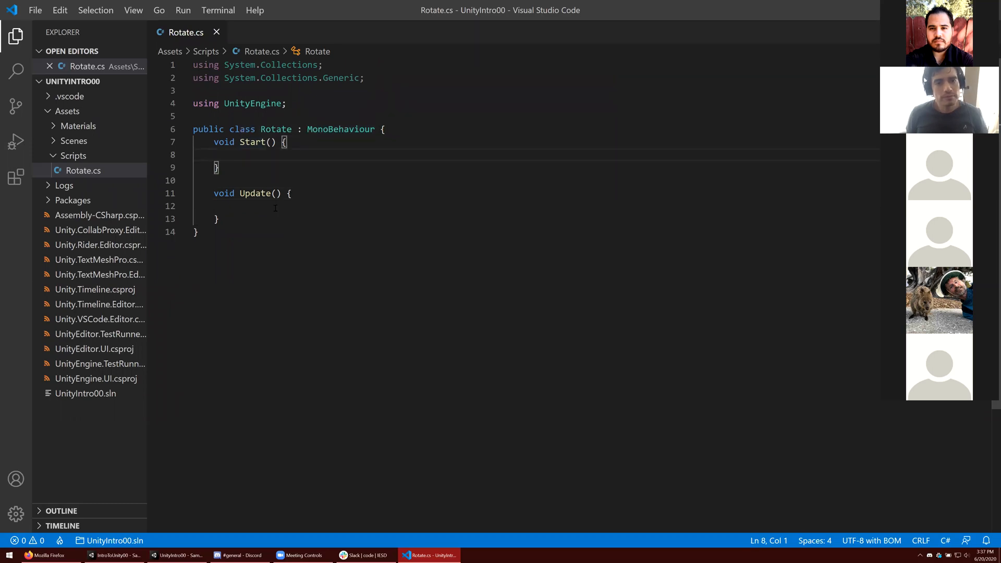
- Examine the empty bodies of the Start and Update methods in the Rotate class
key(Up)
key(Up)
key(ctrl+l)
key(Down)
key(Down)
key(Down)
key(Down)
key(End)
key(Down)
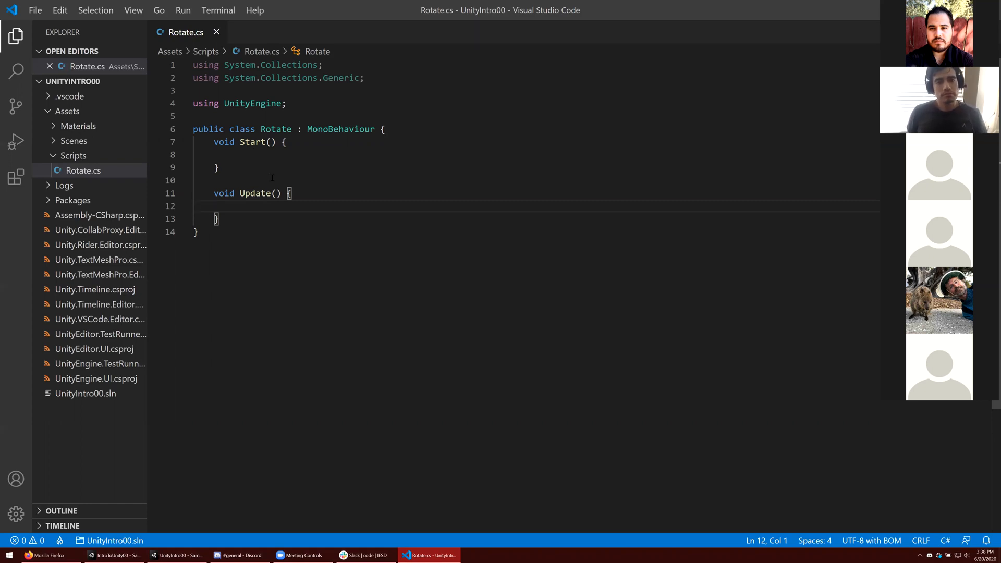
key(Up)
key(Up)
key(Up)
key(Up)
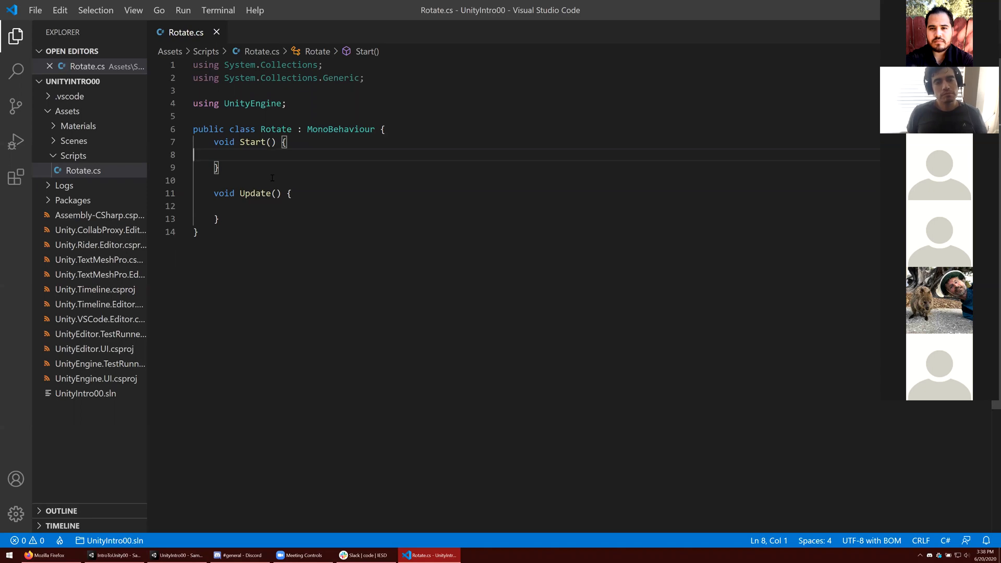
click(246, 208)
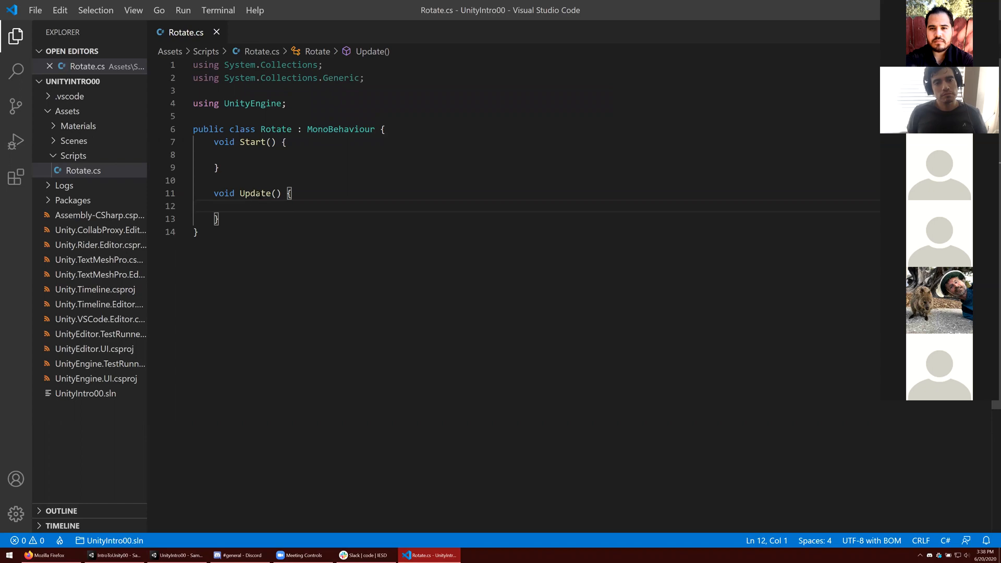
click(248, 157)
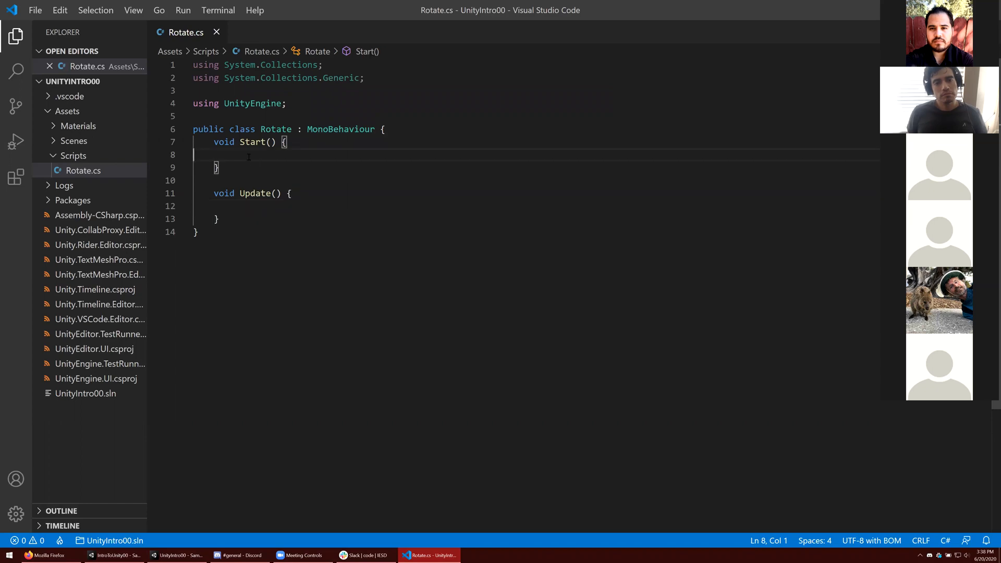
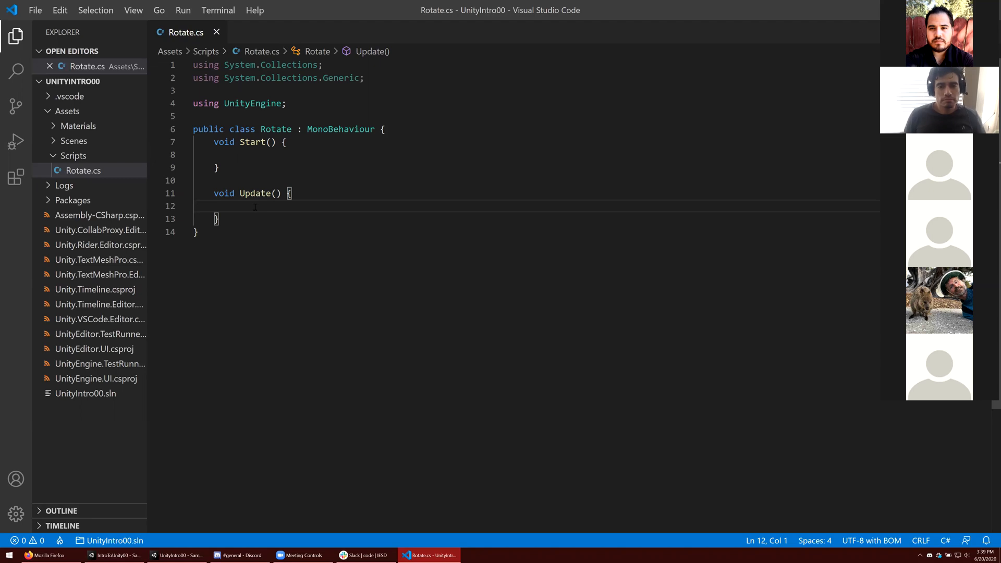
- Begin a statement in the Update method of Rotate.cs with "gameObject.transform."
key(Tab)
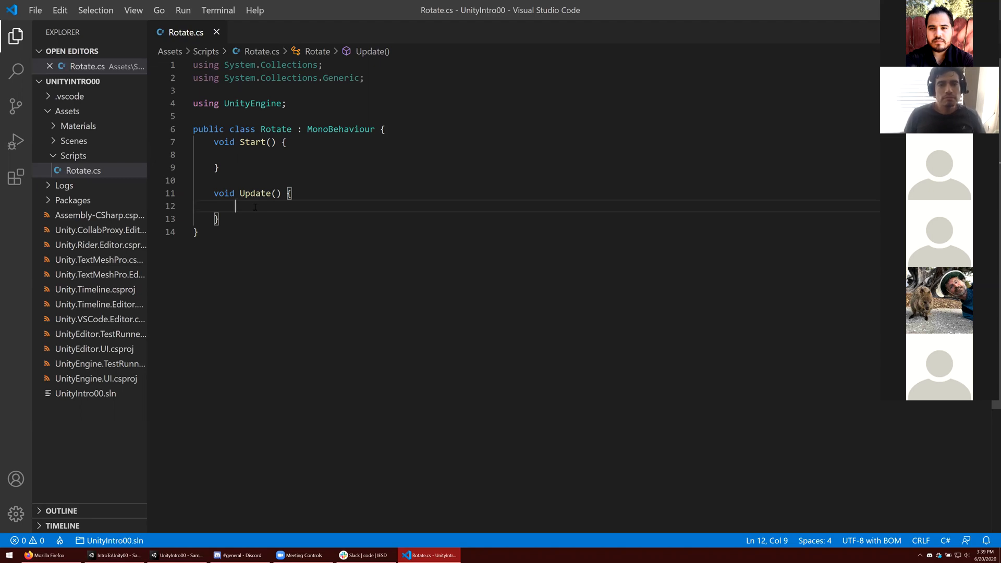
text(gameObject.)
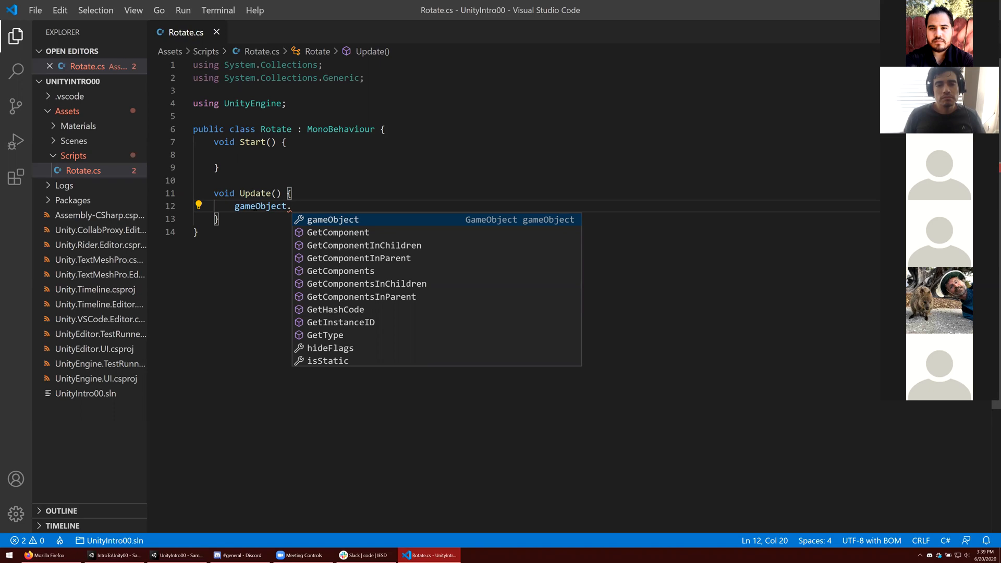
text(transform.)
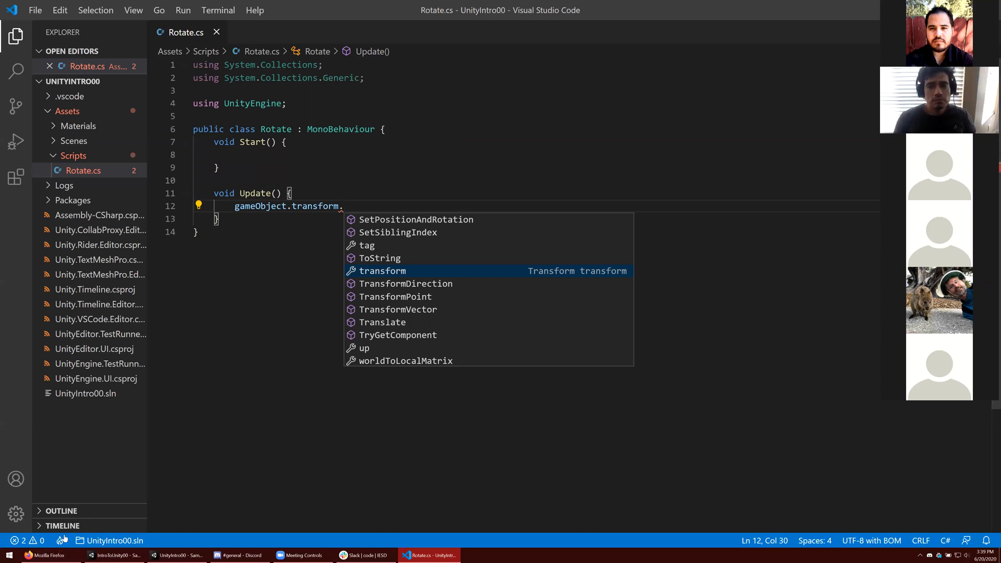
- Switch to Firefox, search Google for "Unity How do I rotate a gameobject" and open the Unity Scripting API page for Transform.Rotate
click(48, 555)
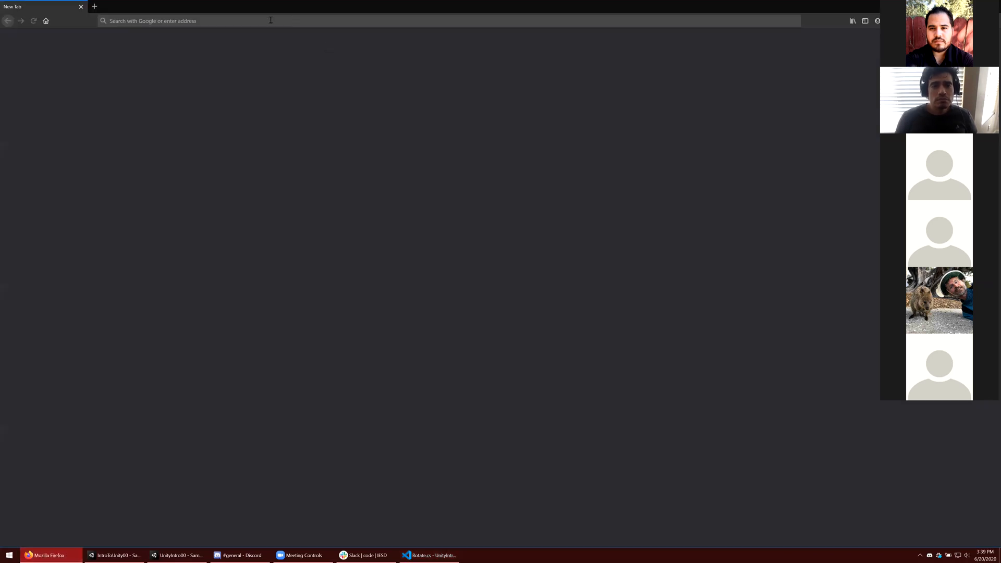
click(250, 22)
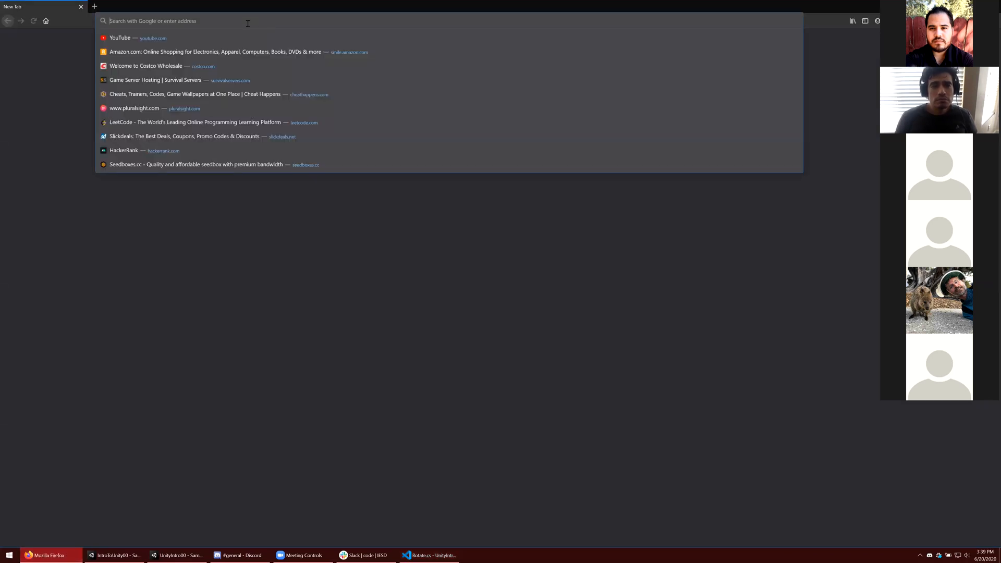
text(Unity How do I rotate a gameobject)
key(Return)
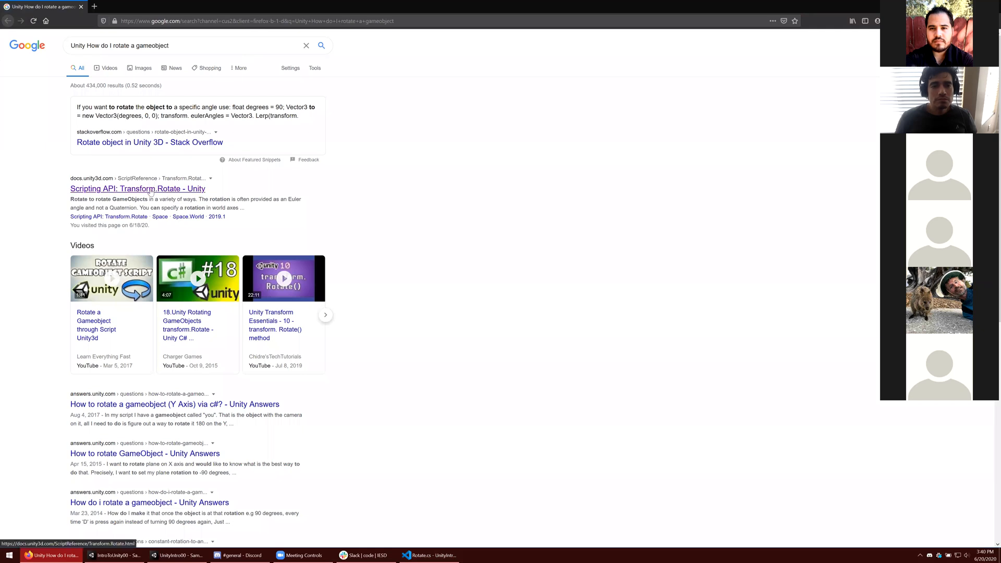
click(151, 190)
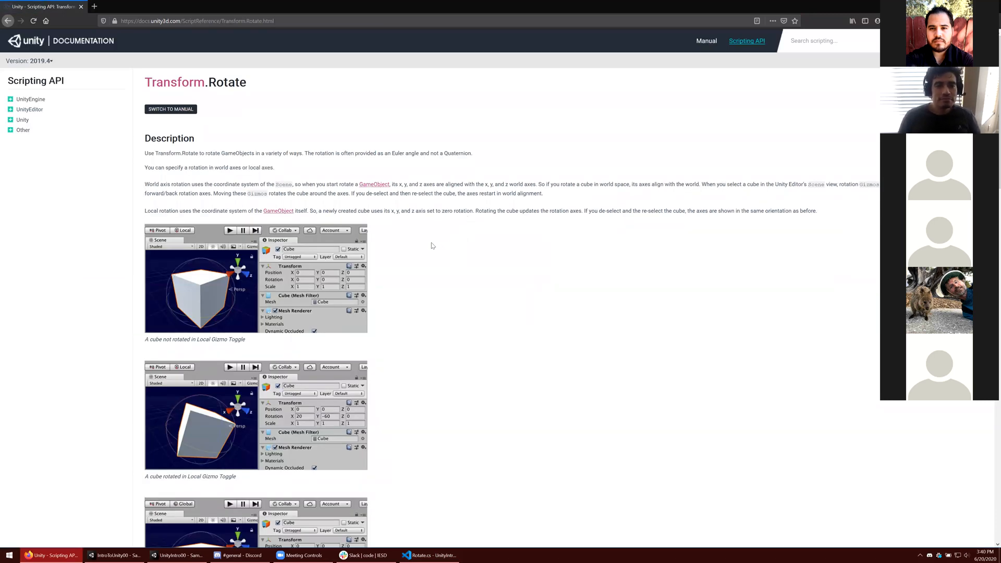
- Examine the Transform.Rotate signatures, their parameters and the example script on the documentation page
scroll(420, 250, down, 10)
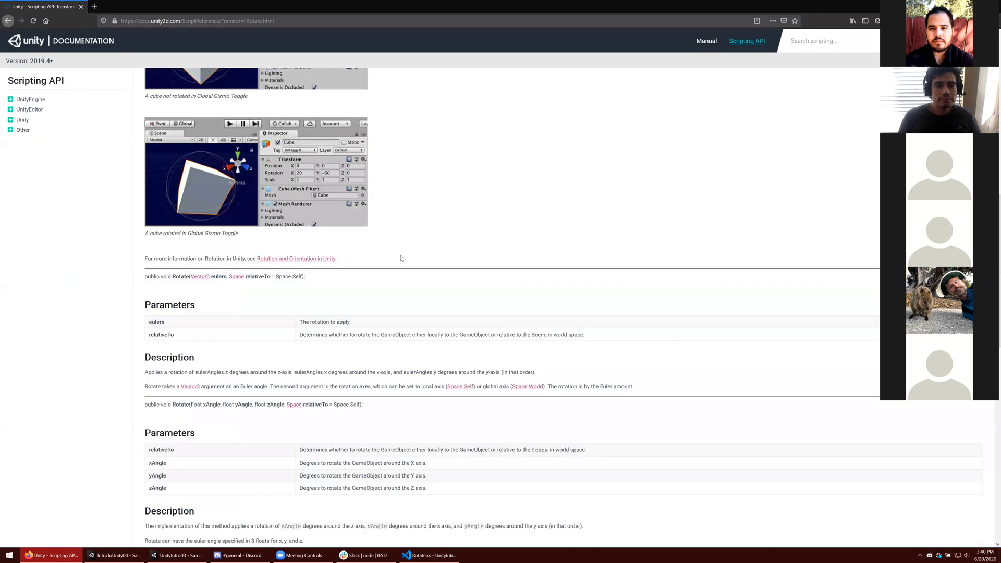
scroll(226, 236, down, 5)
scroll(180, 180, up, 1)
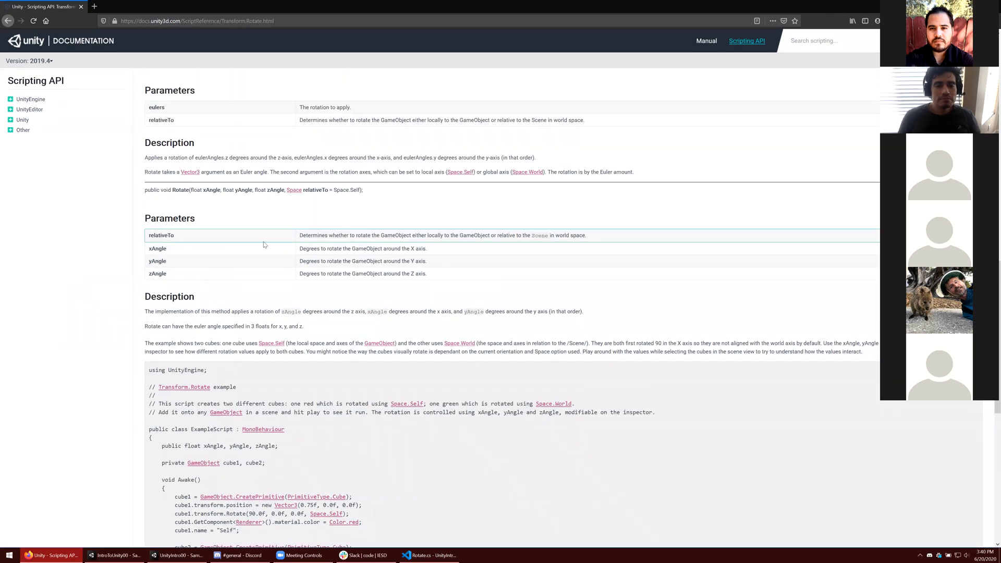
scroll(264, 244, down, 4)
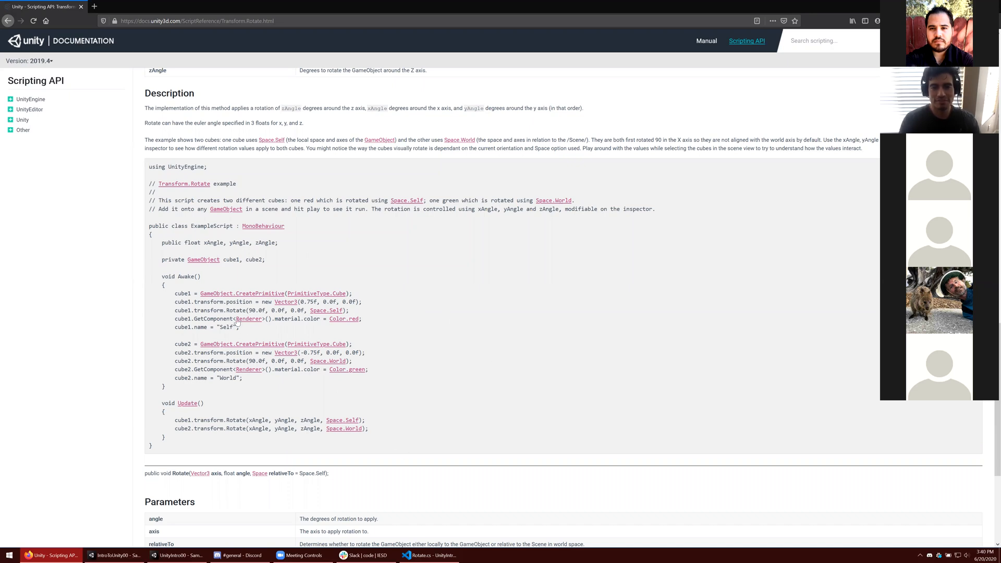
scroll(232, 324, up, 5)
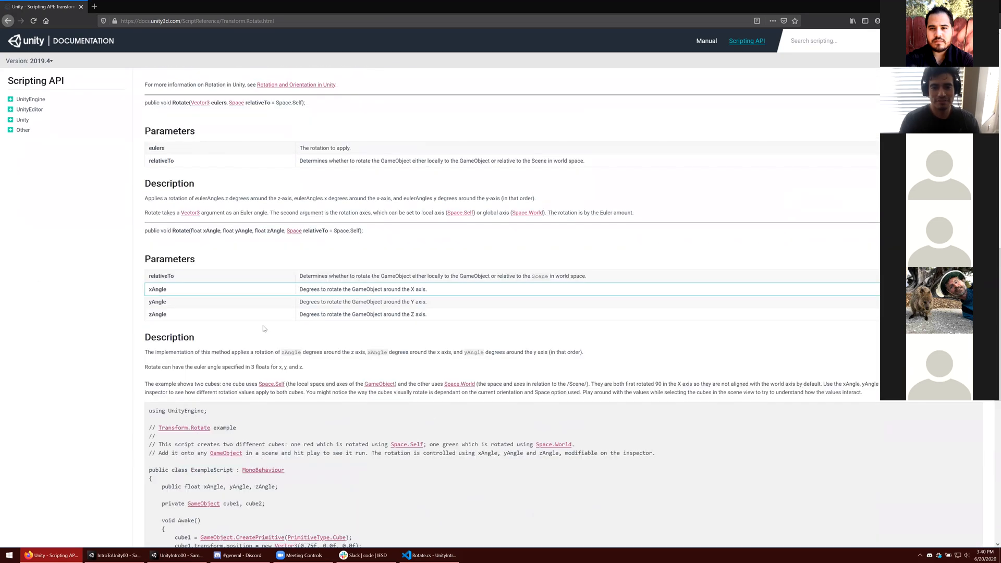
scroll(264, 334, up, 5)
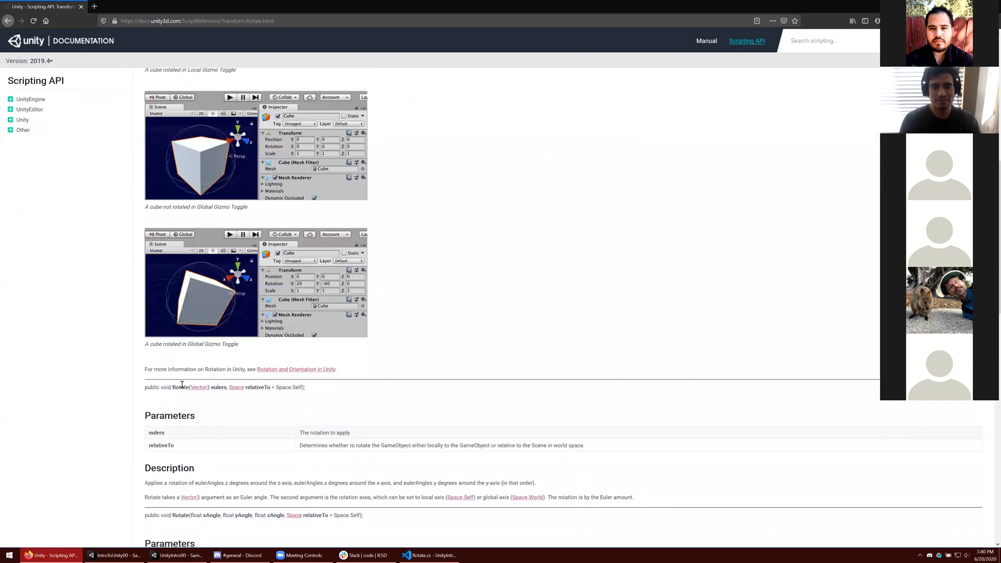
- Switch to Visual Studio Code and complete the Update statement as "gameObject.transform.Rotate(Vector3.up);"
click(430, 555)
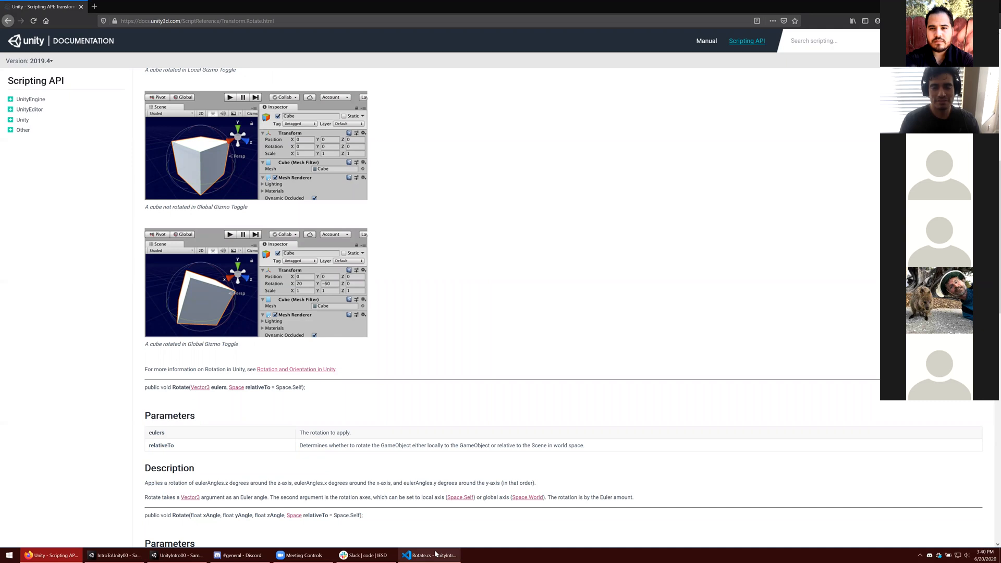
key(BackSpace)
text(.Ro)
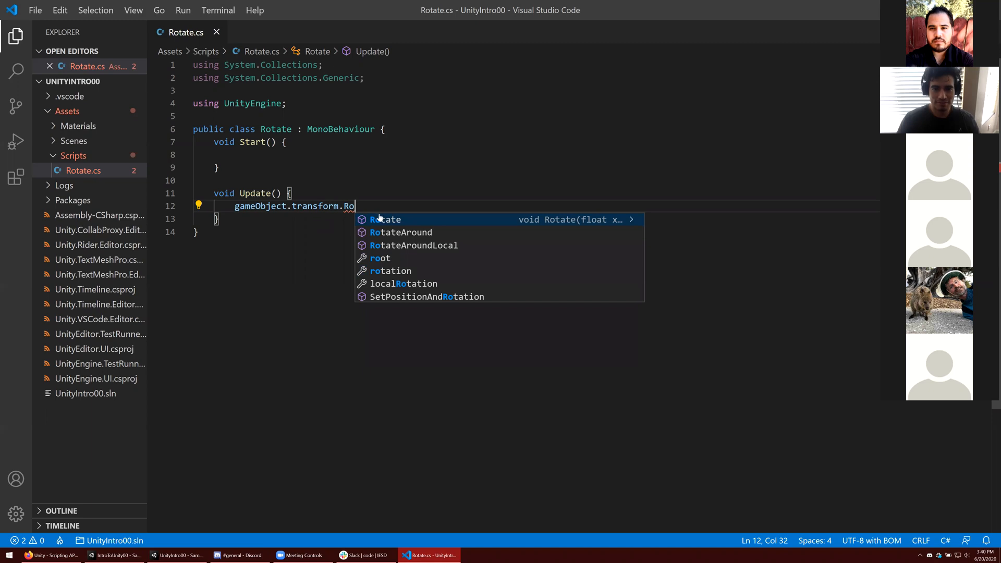
key(Tab)
text(()
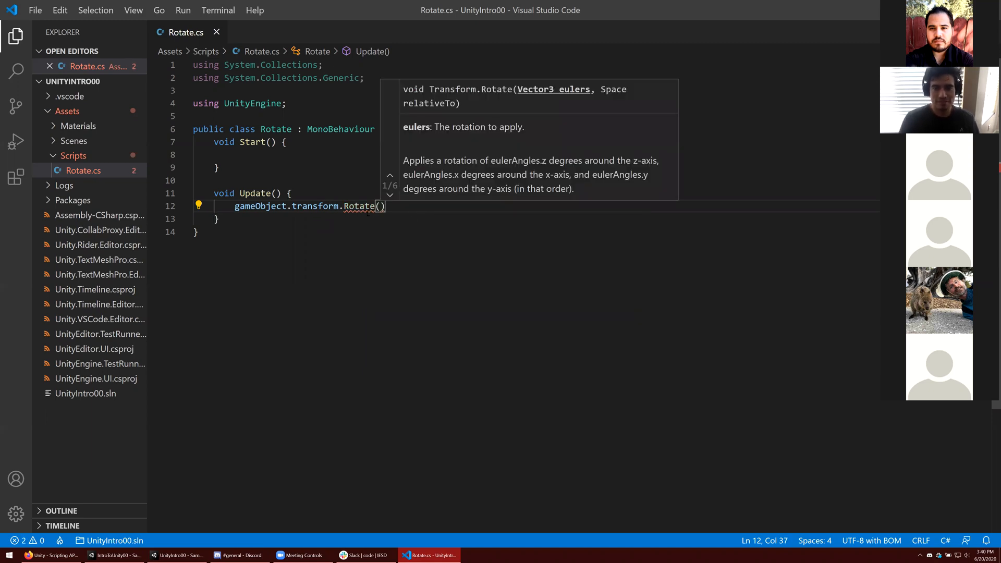
mouse_move(377, 211)
text(Vector3.up)
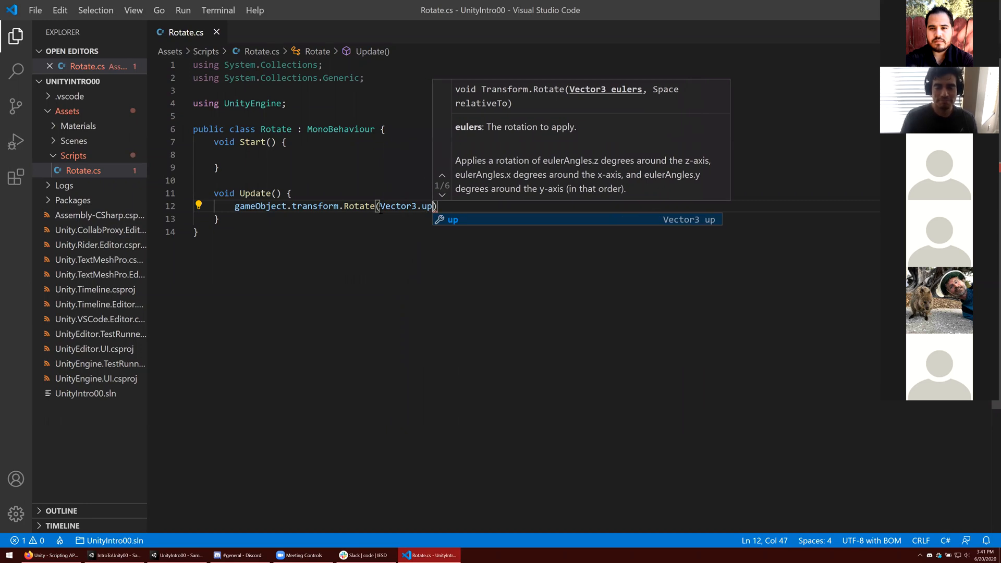
text();)
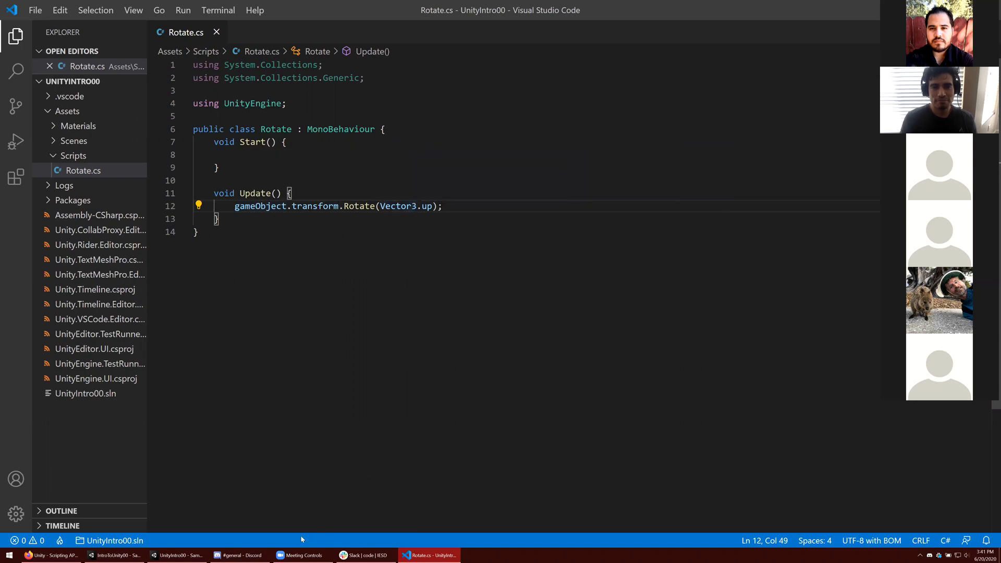
- Switch to the UnityIntro00 project in Unity and run the scene twice in play mode, stopping it each time
click(154, 554)
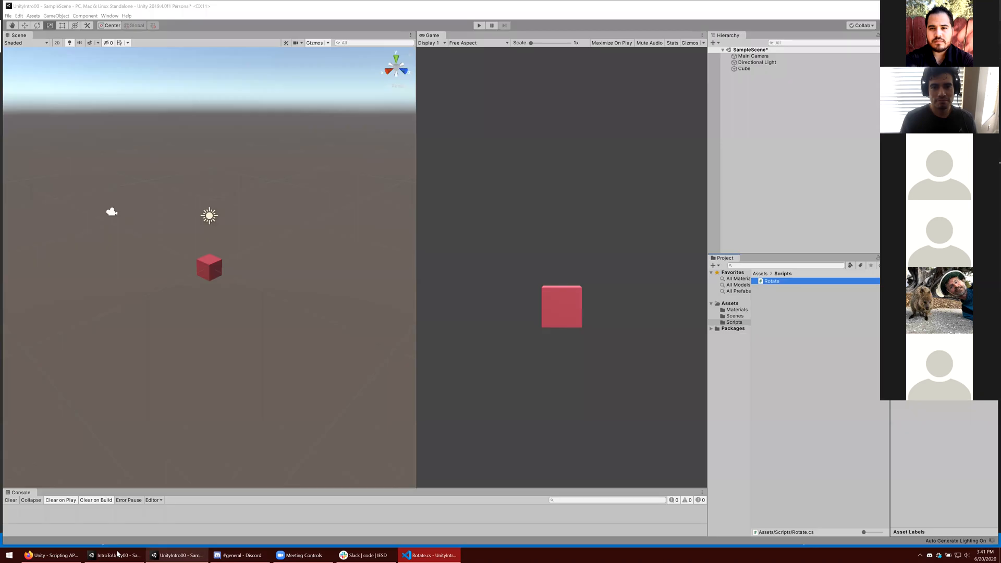
click(117, 553)
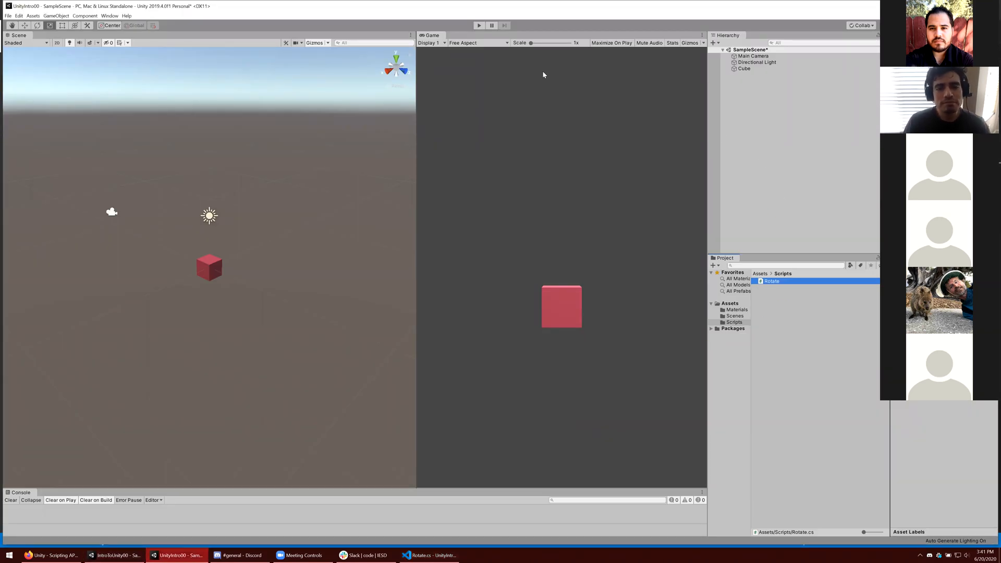
click(479, 25)
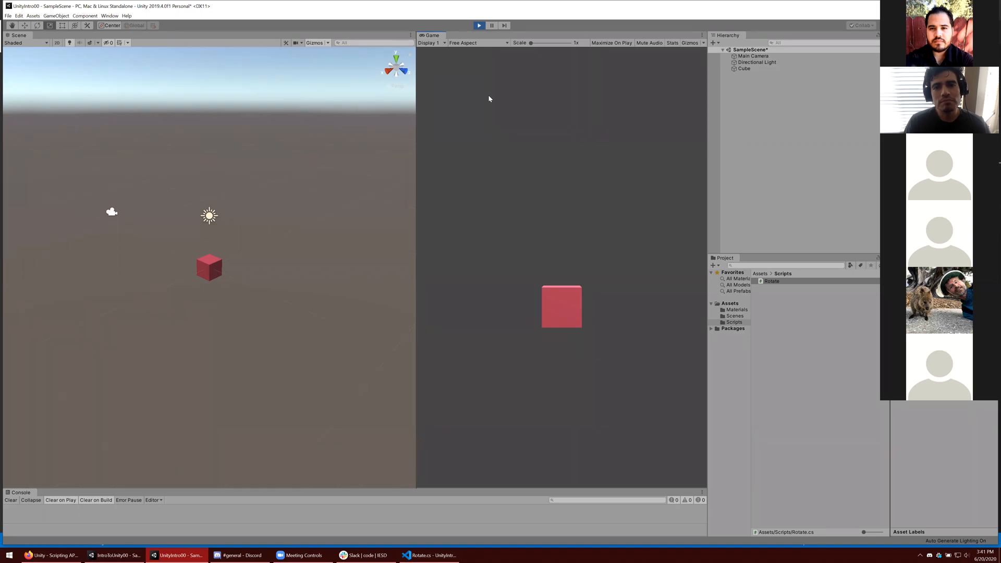
click(479, 25)
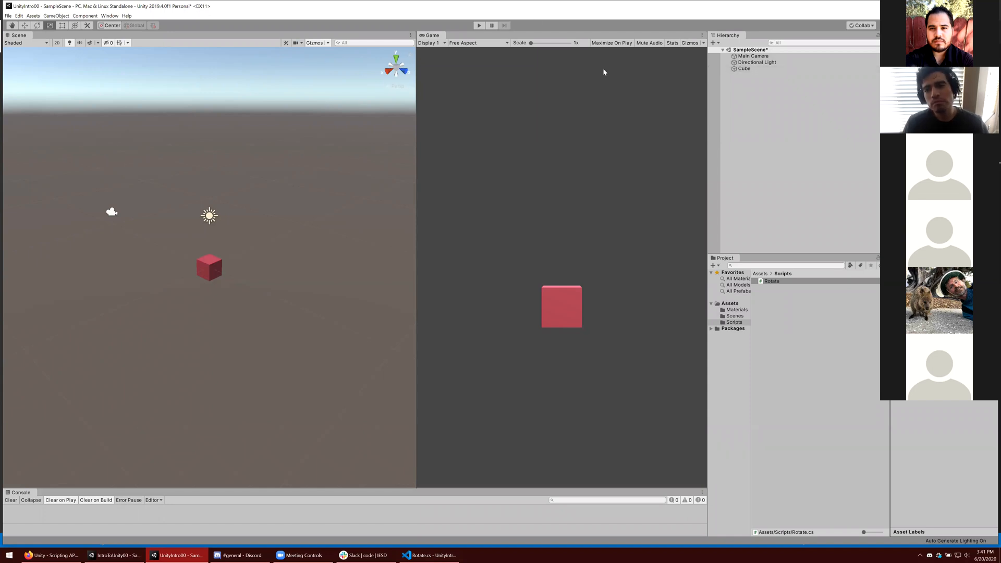
click(479, 26)
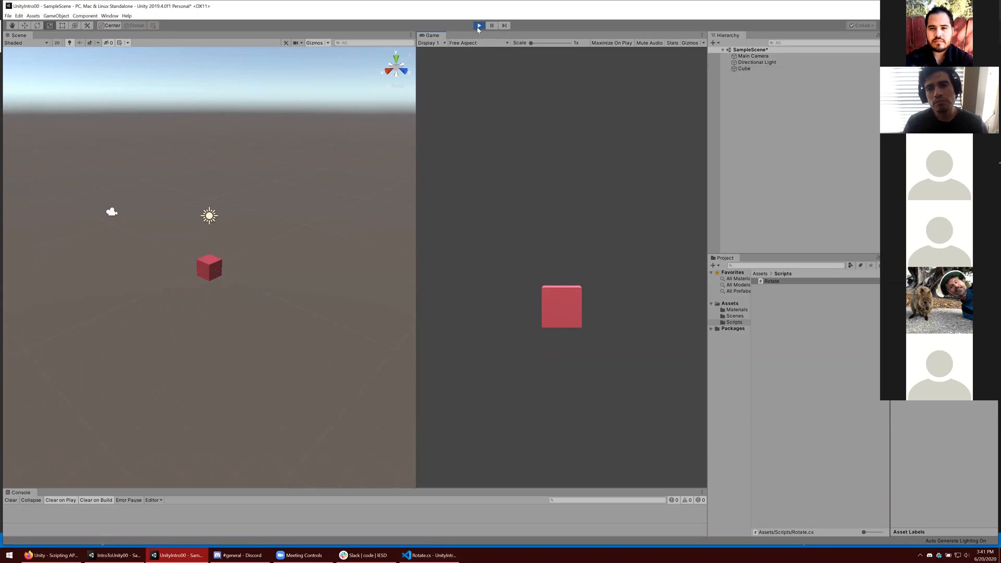
key(ctrl+p)
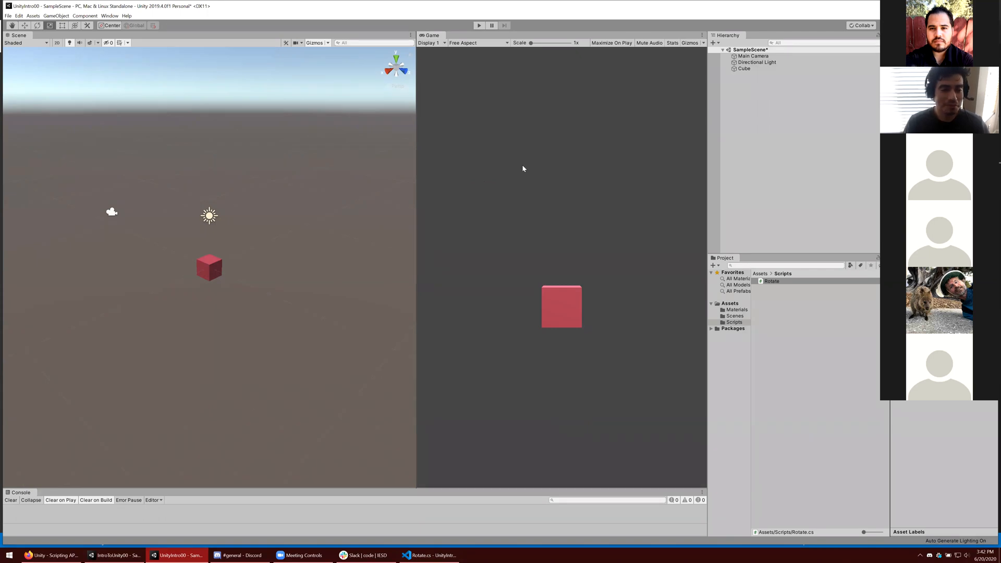
- Attach the Rotate script to the Cube and test the scene in play mode, stopping it at the end
click(787, 157)
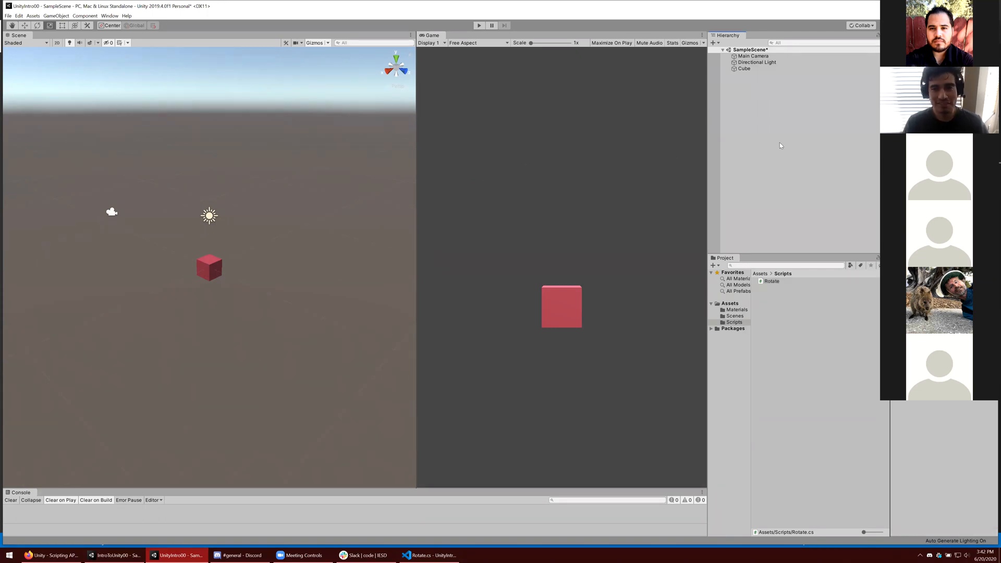
click(745, 69)
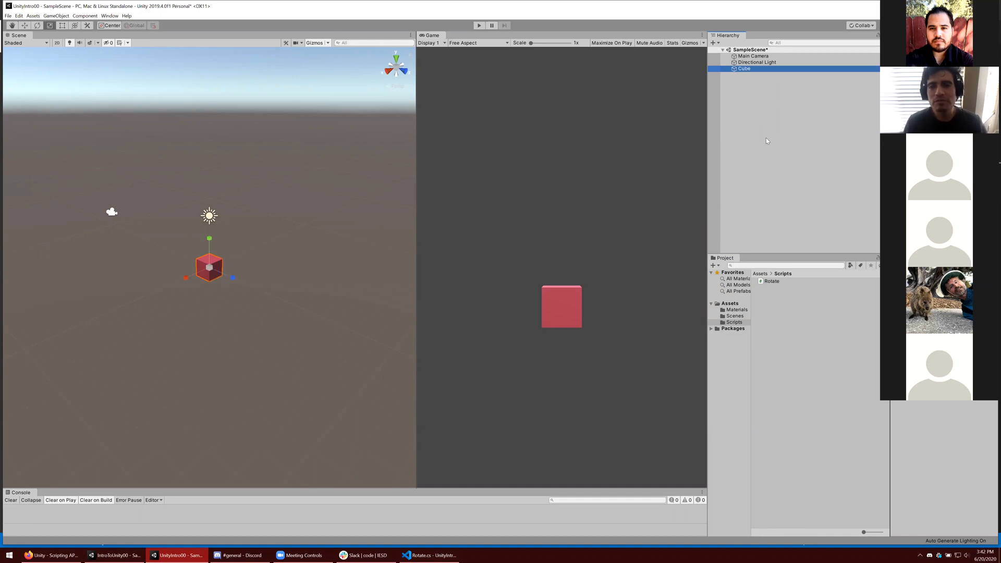
click(765, 282)
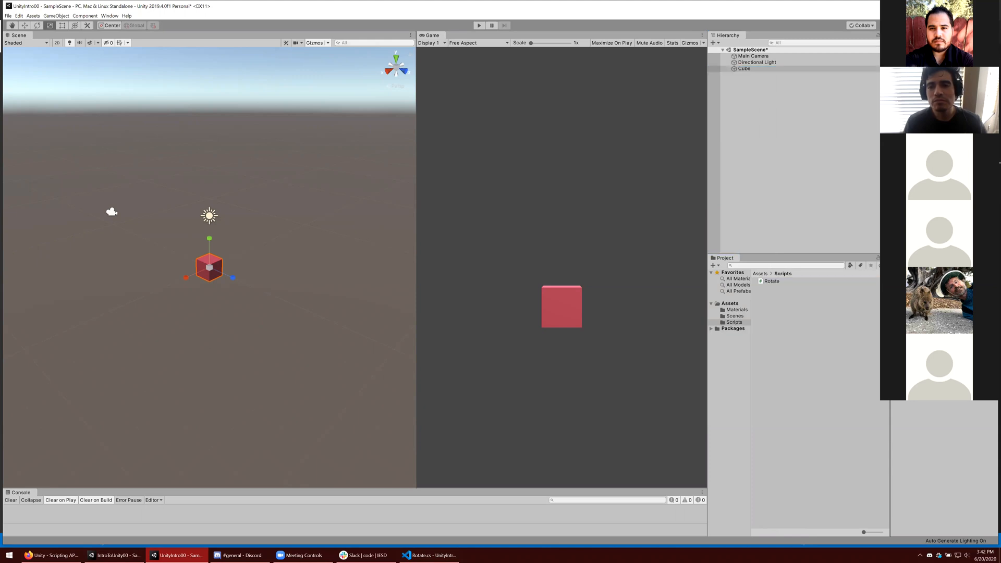
drag(765, 282, 755, 70)
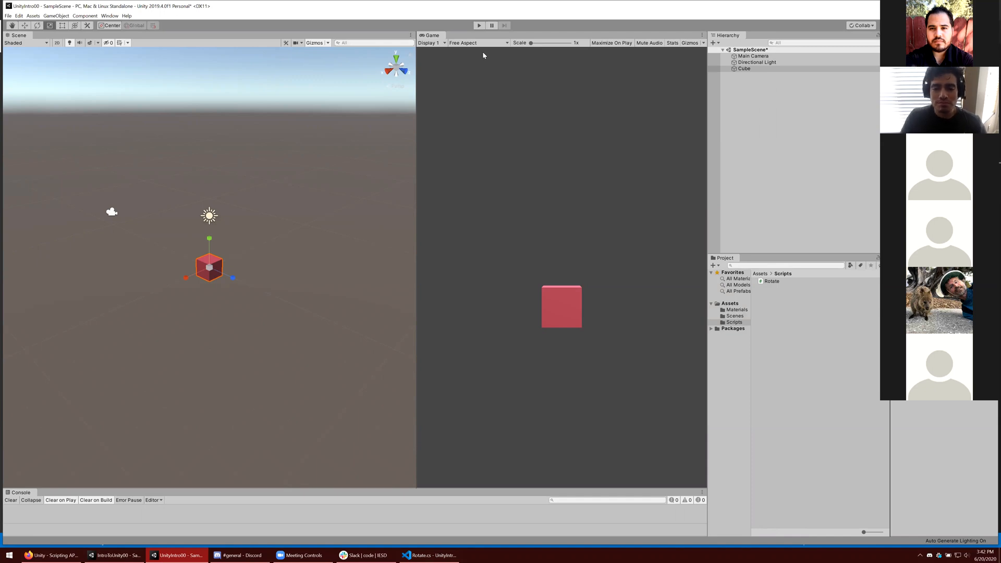
click(478, 25)
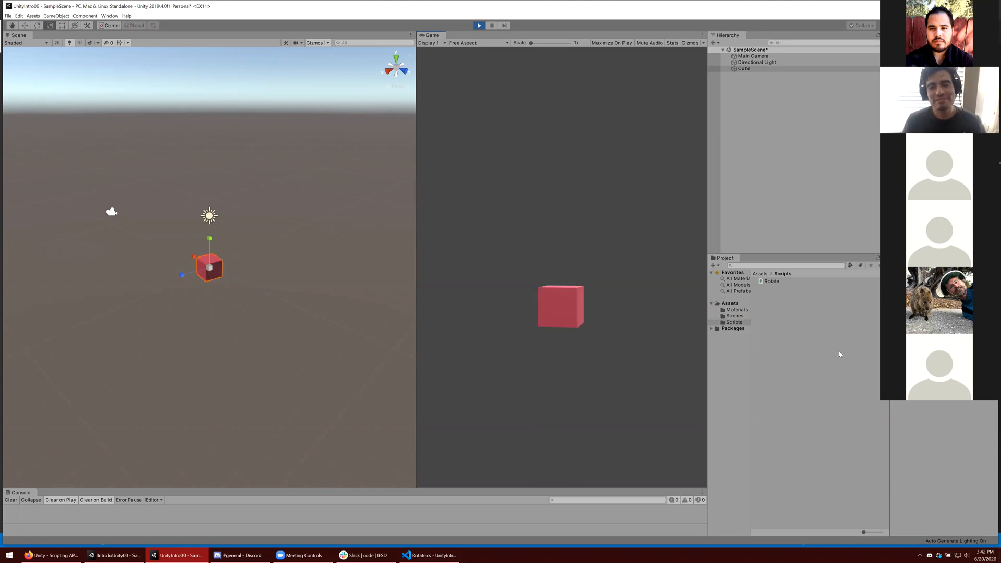
click(478, 25)
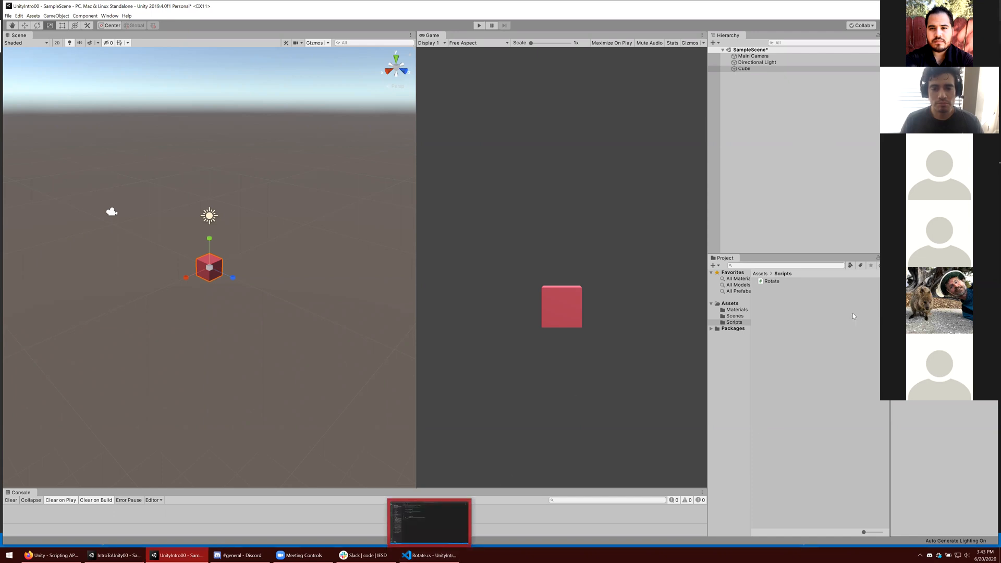
- Review the Rotate script asset in the Scripts folder and its code in Visual Studio Code
click(786, 298)
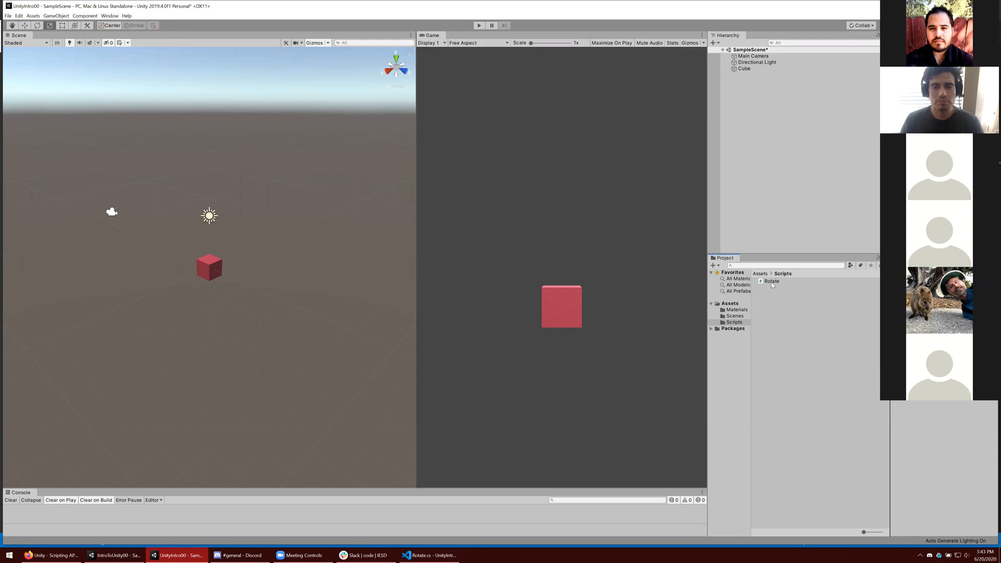
click(771, 282)
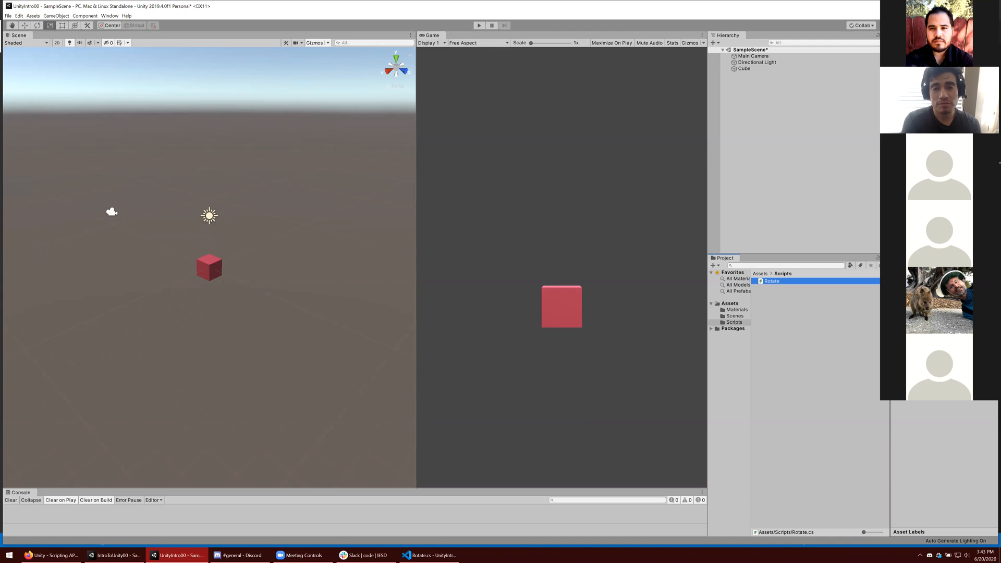
click(840, 198)
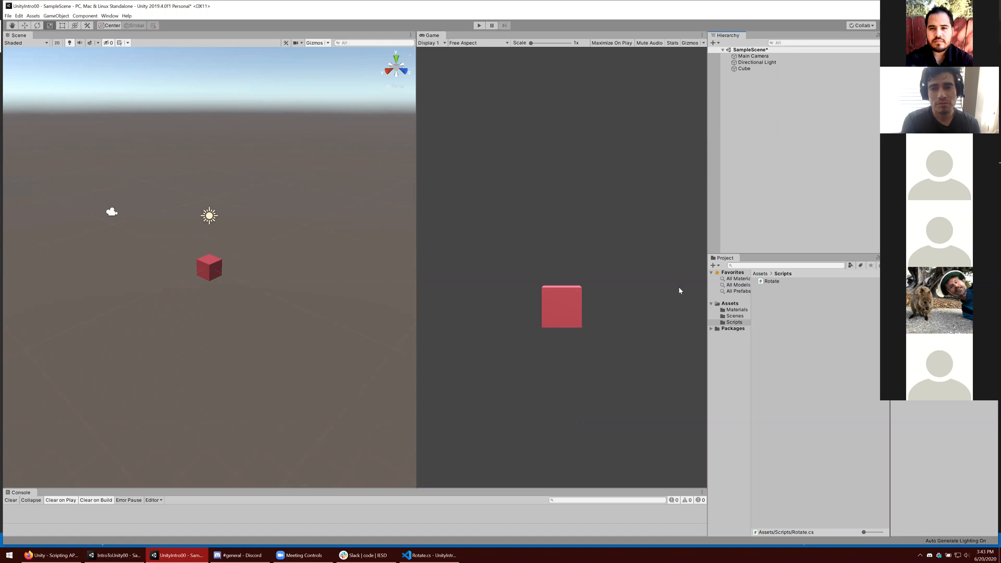
click(440, 554)
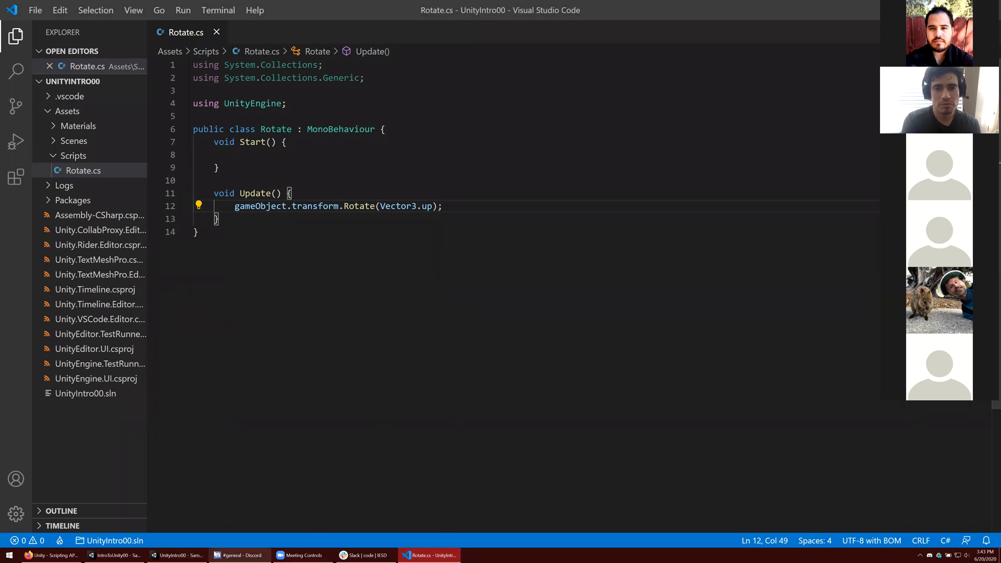
- Switch back to Unity and select the Cube in the scene hierarchy to inspect it
click(171, 554)
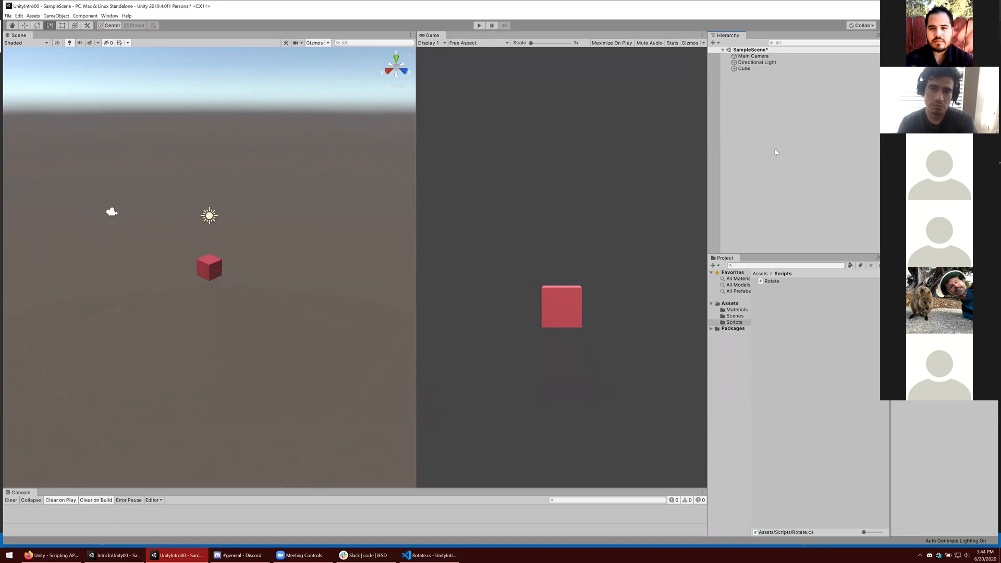
click(742, 69)
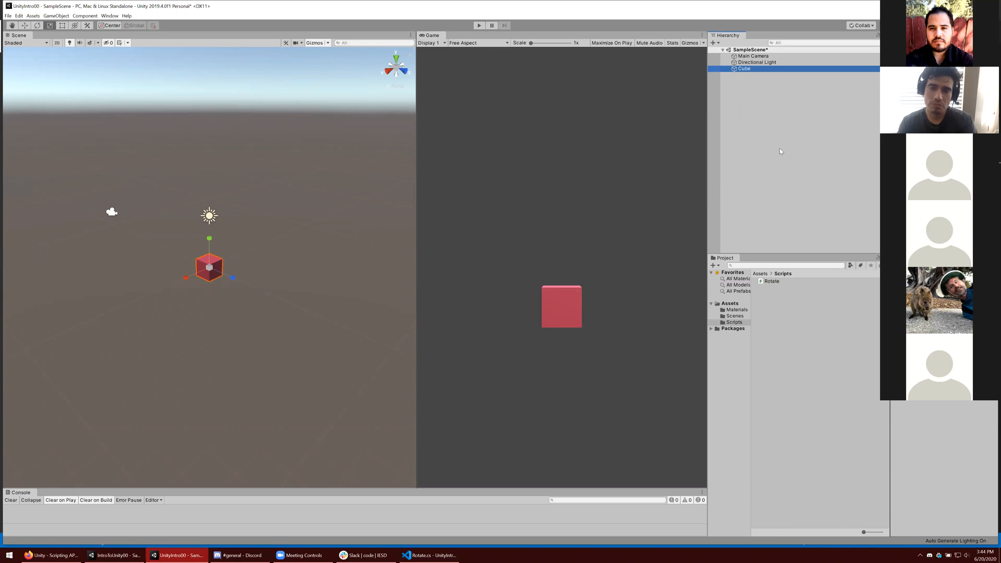
- Switch to Visual Studio Code and multiply Vector3.up by 2f in the Rotate call of Rotate.cs
click(430, 555)
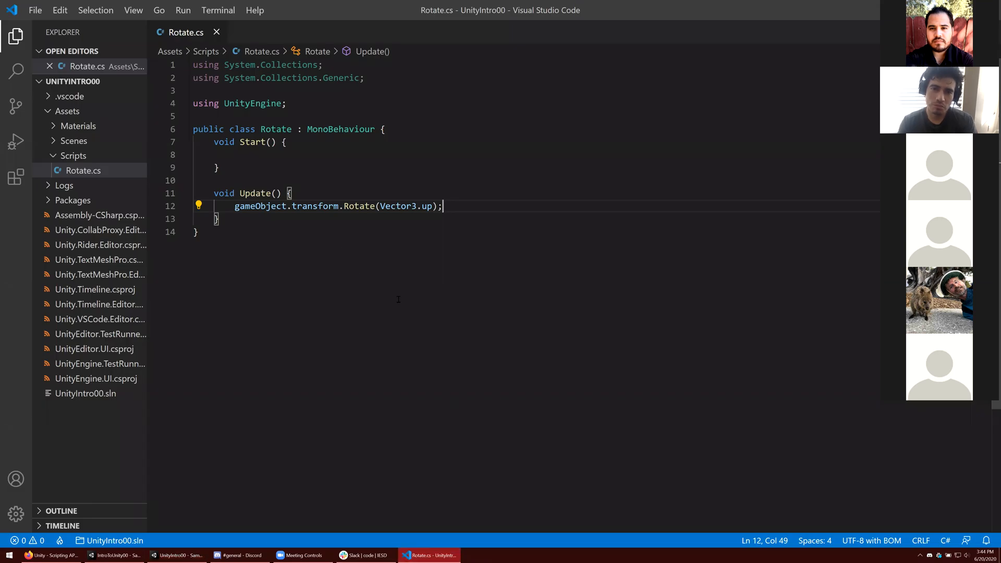
click(343, 230)
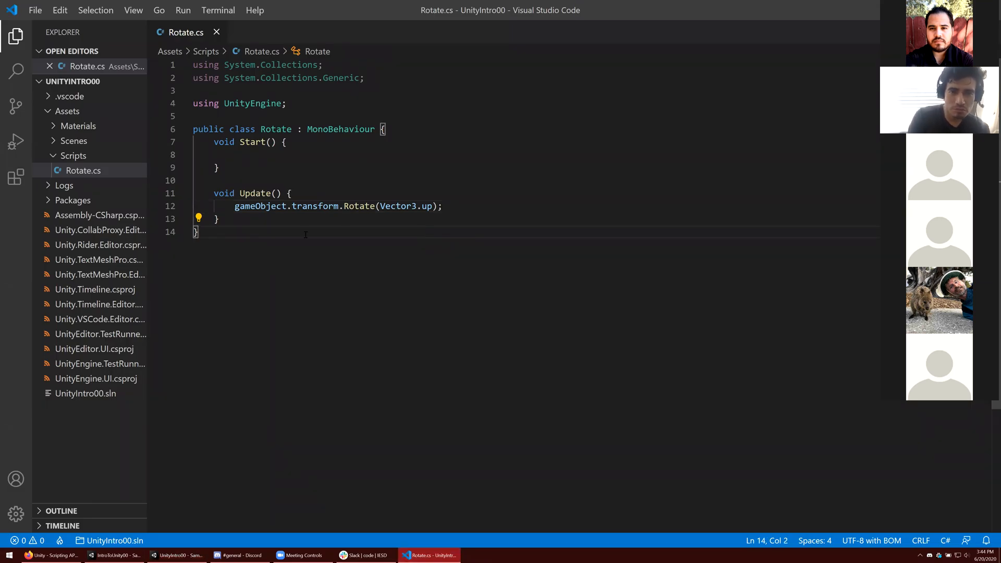
mouse_move(262, 207)
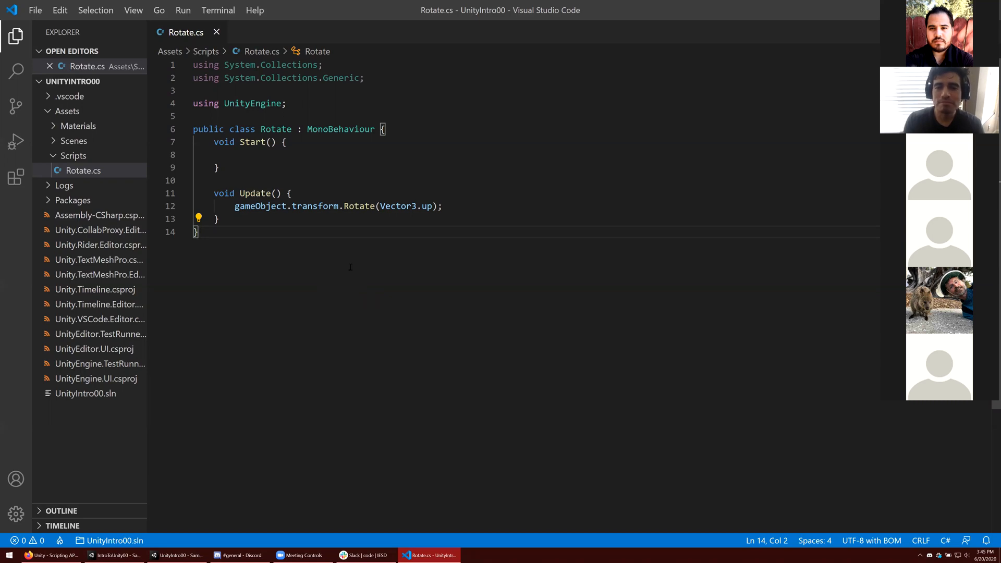
mouse_move(408, 214)
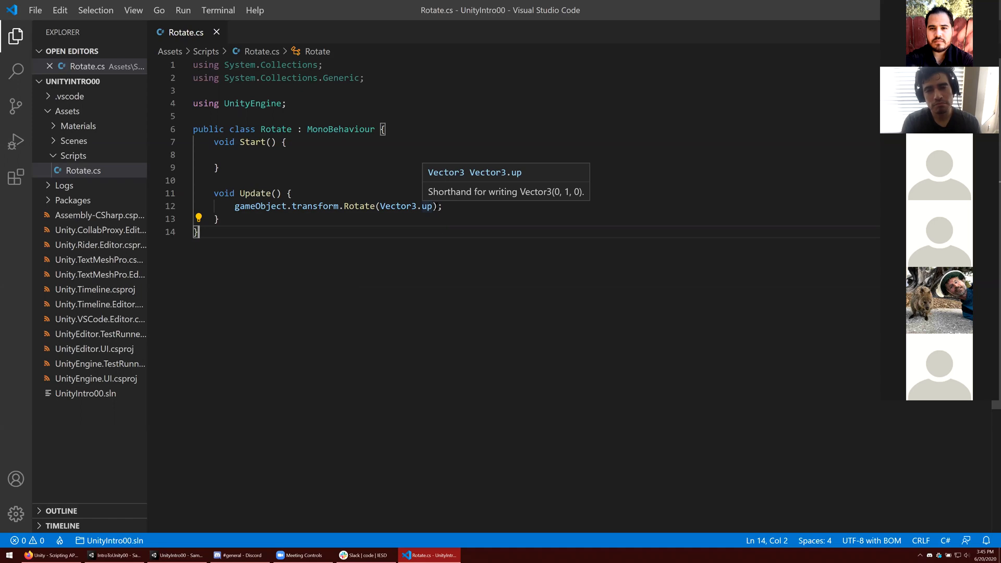
click(433, 206)
text(* )
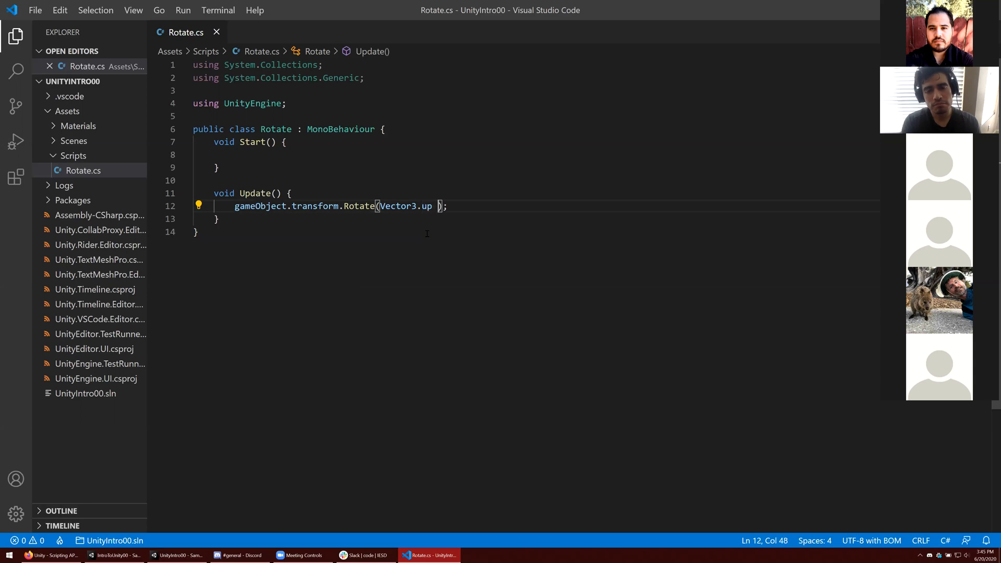
text(2f)
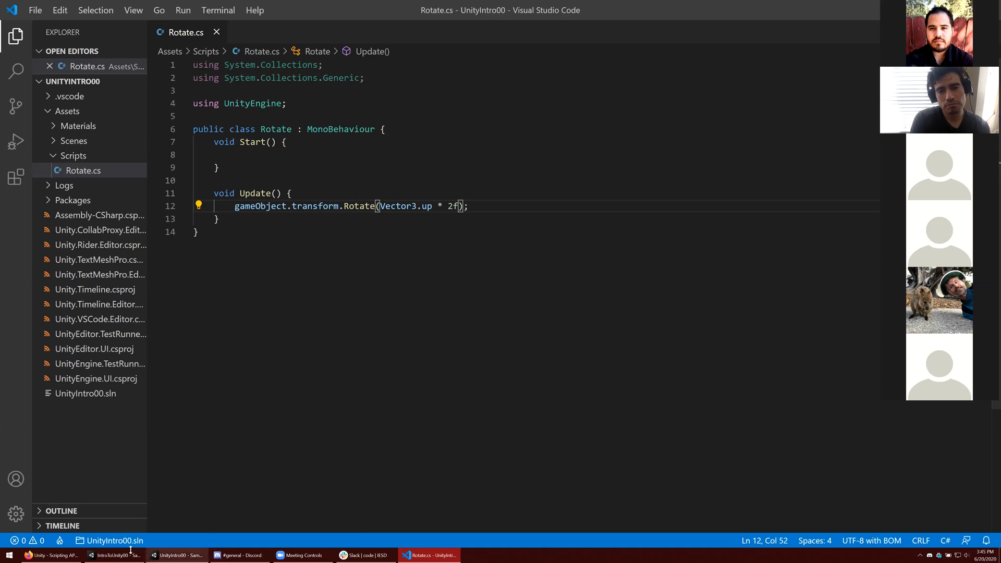
- Return to the UnityIntro00 project in Unity and test the scene in play mode twice, stopping each run
click(113, 555)
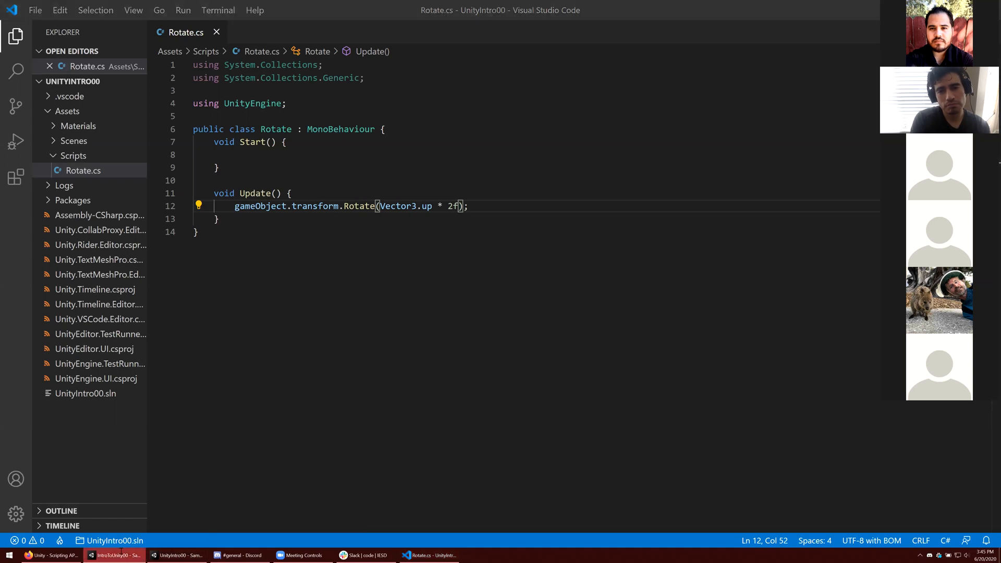
click(175, 554)
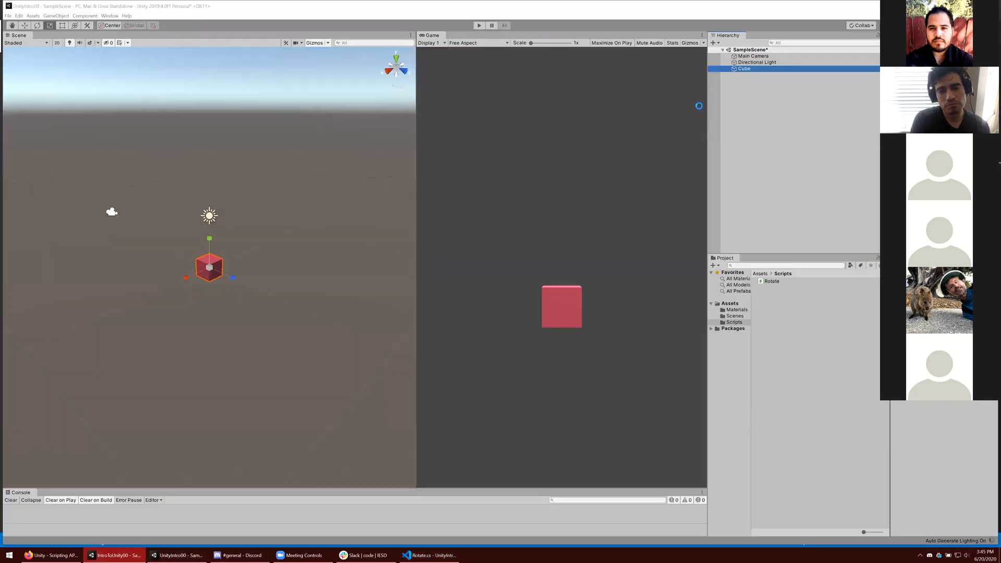
click(478, 26)
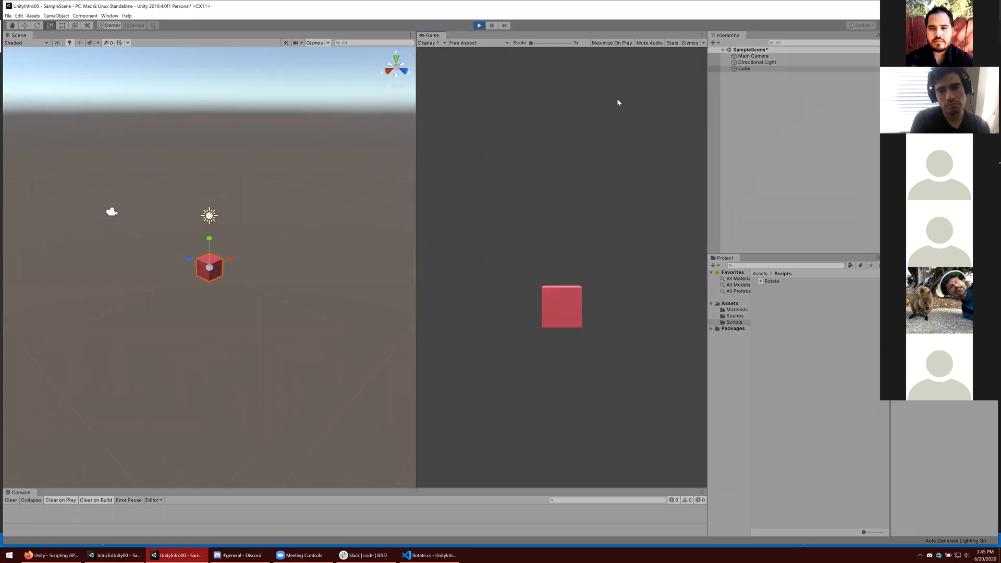
click(478, 25)
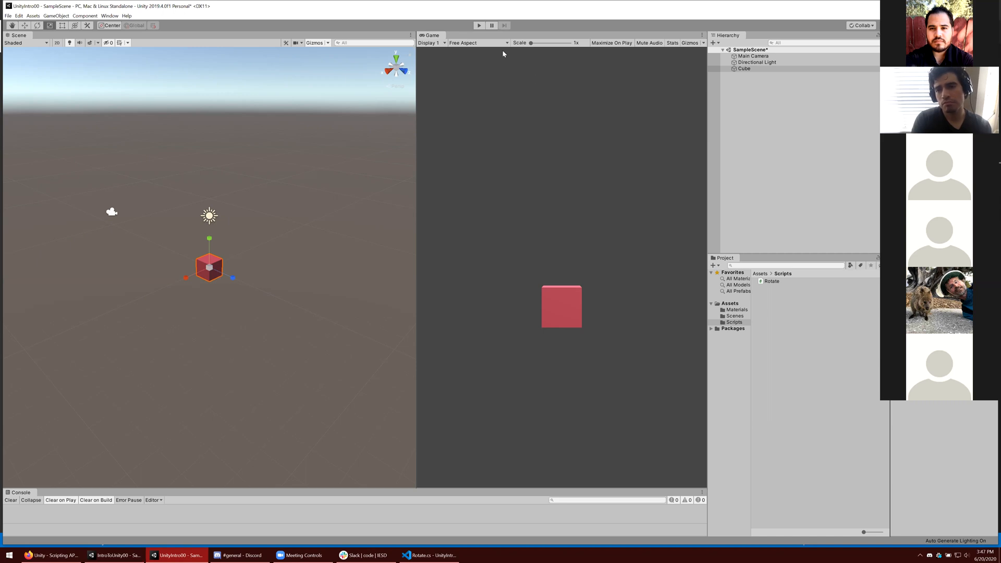
click(478, 25)
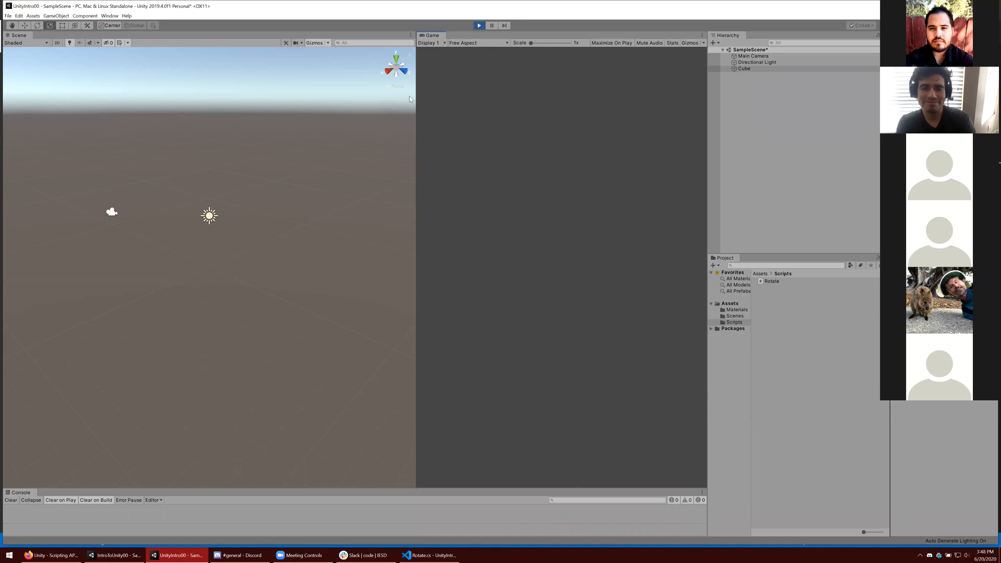
click(477, 25)
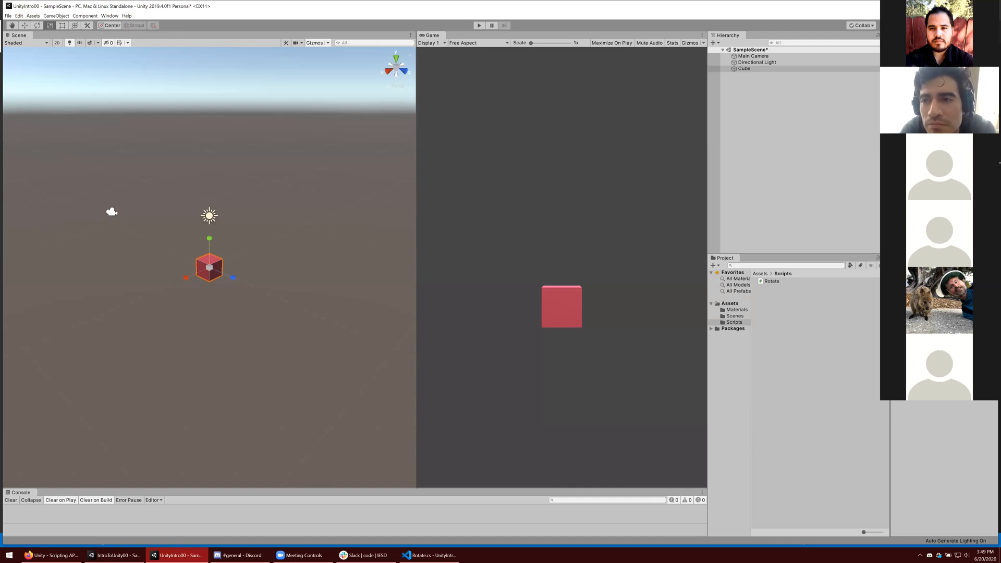
- Hide the Cube's mesh to examine its box collider, try stretching the collider, undo the stretch and show the mesh again
click(907, 112)
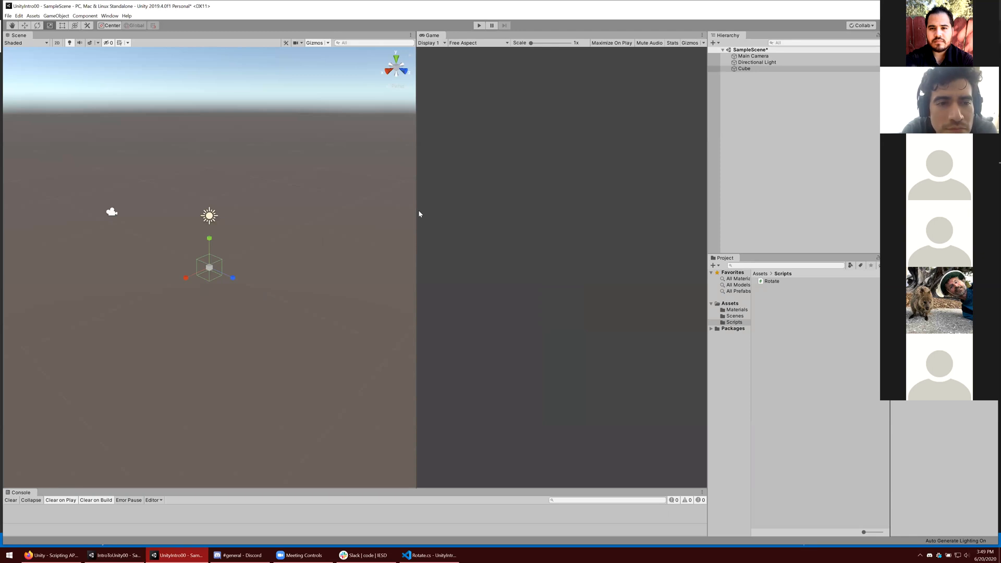
drag(415, 210, 497, 209)
scroll(251, 295, up, 5)
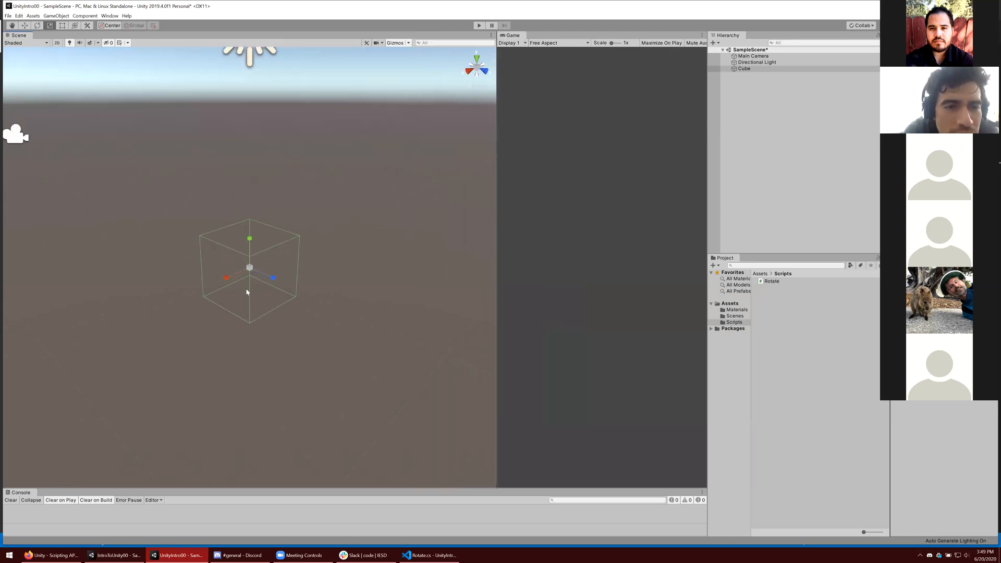
scroll(249, 291, up, 1)
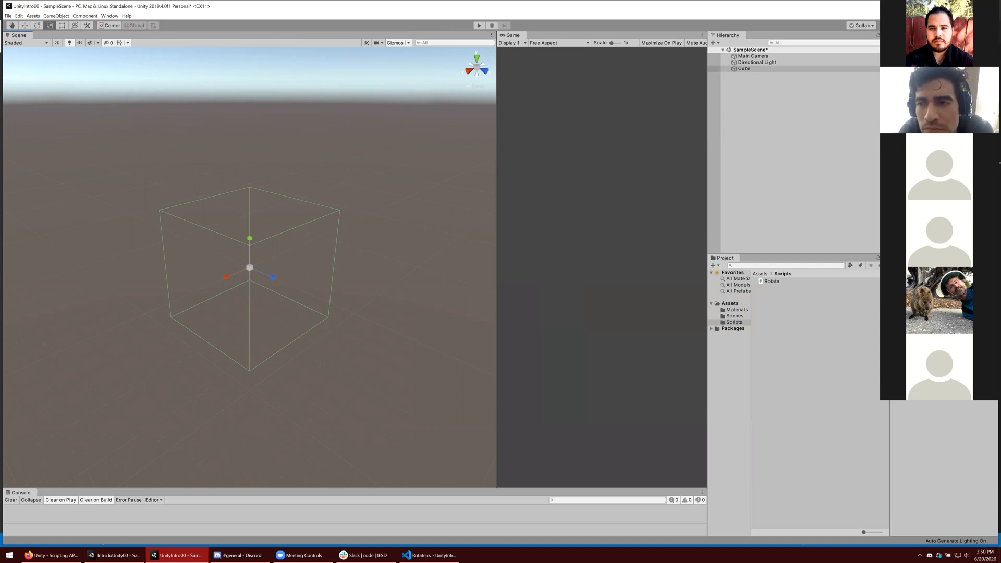
drag(907, 148, 868, 166)
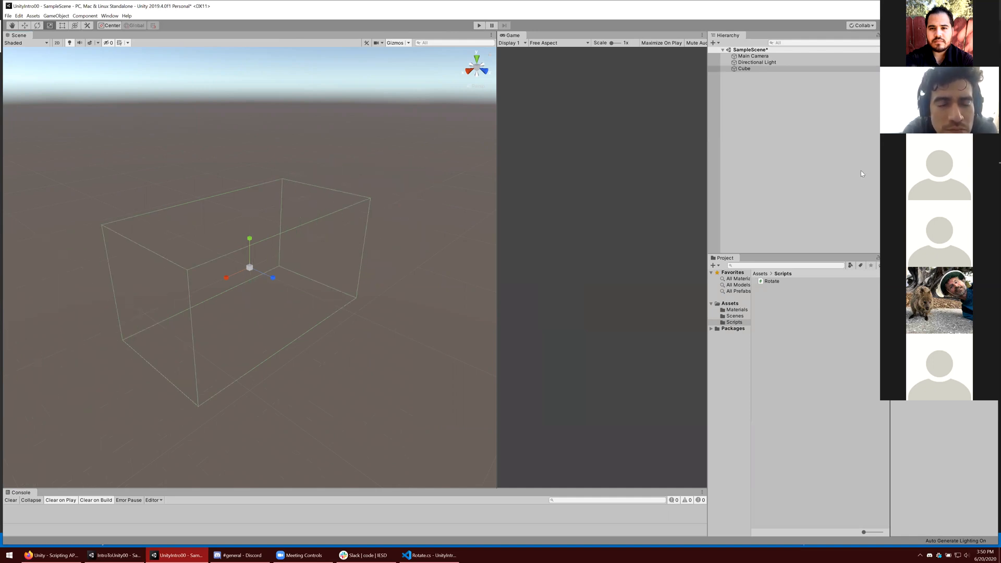
key(ctrl+z)
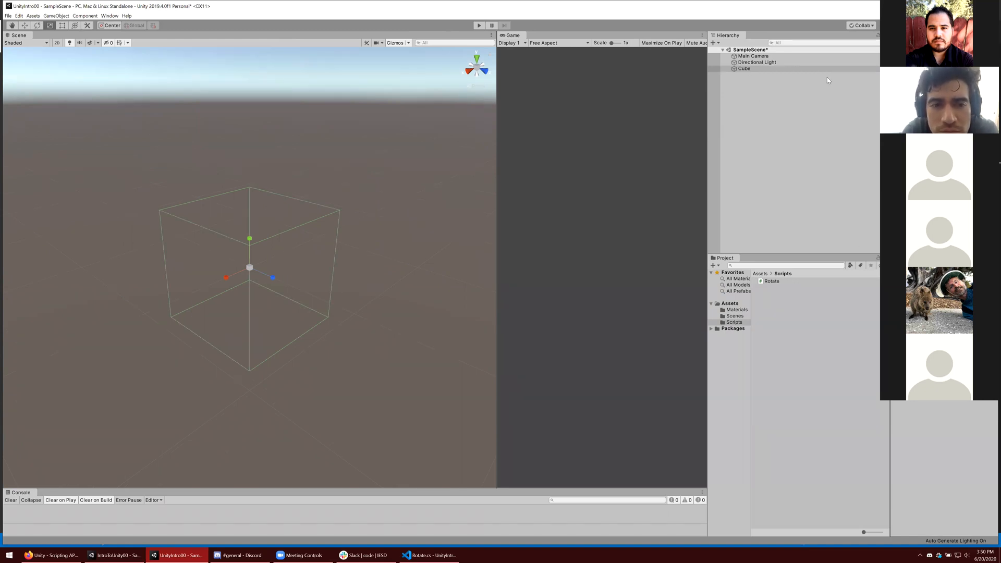
click(906, 111)
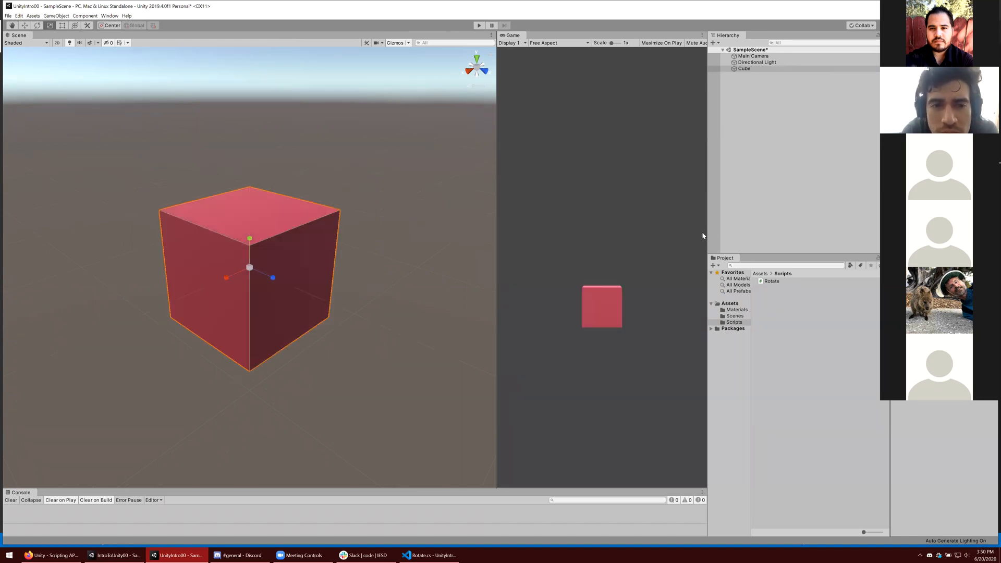
- Widen the Game view against the Scene view and duplicate the Cube in the scene hierarchy
click(763, 181)
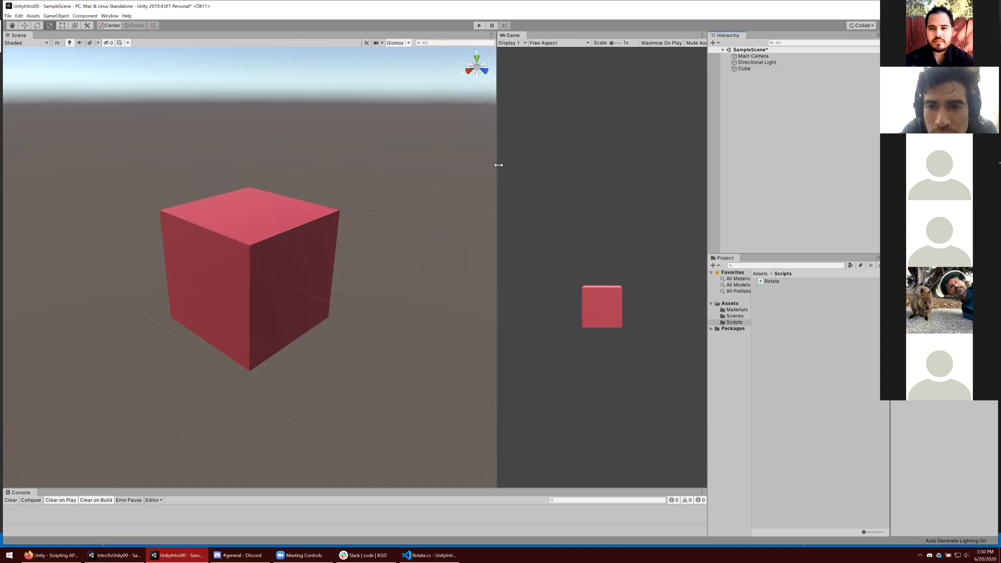
drag(495, 159, 337, 155)
click(744, 68)
right_click(747, 70)
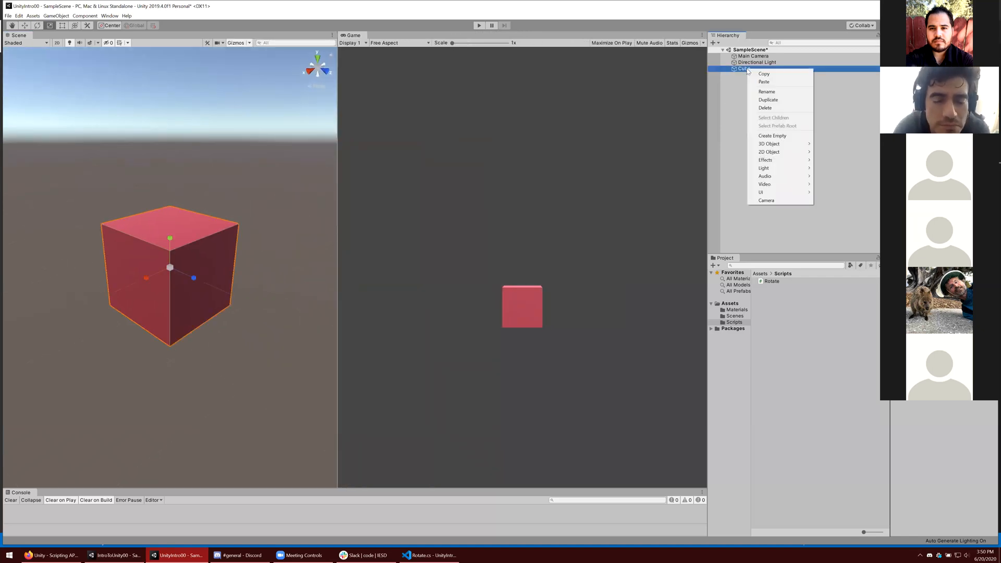
click(769, 100)
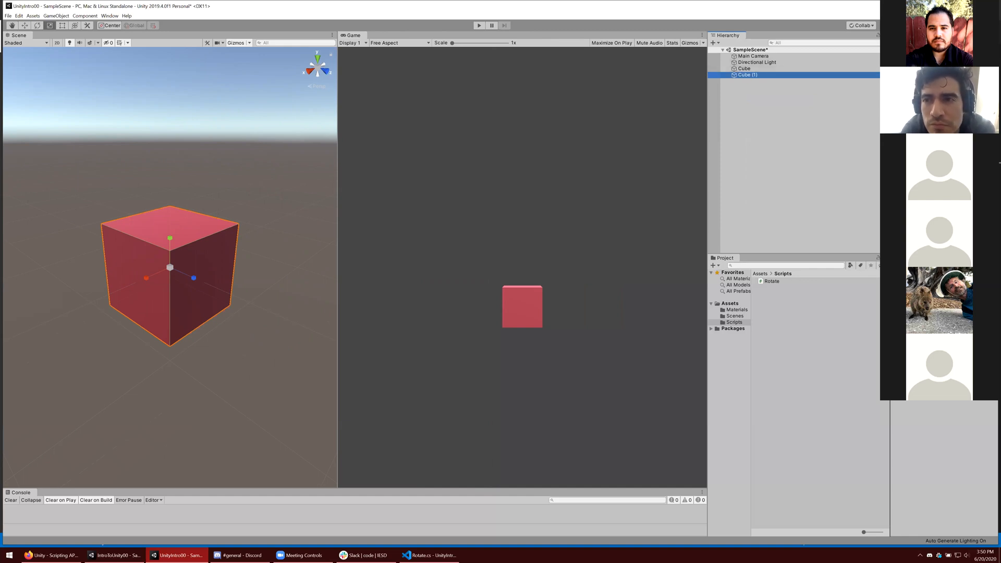
- Set the X position of the original Cube to -2 and of its duplicate to 2
click(776, 69)
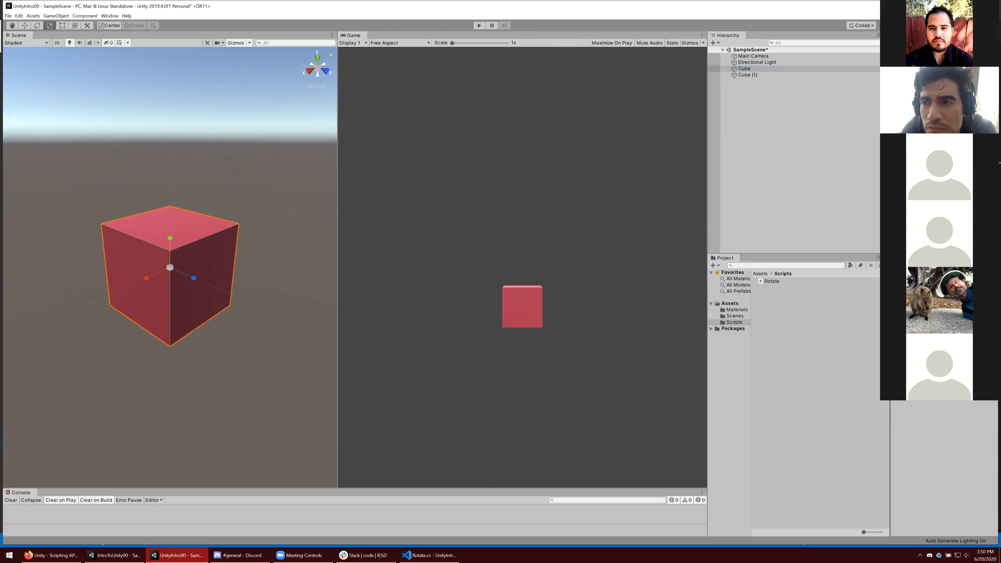
text(-2)
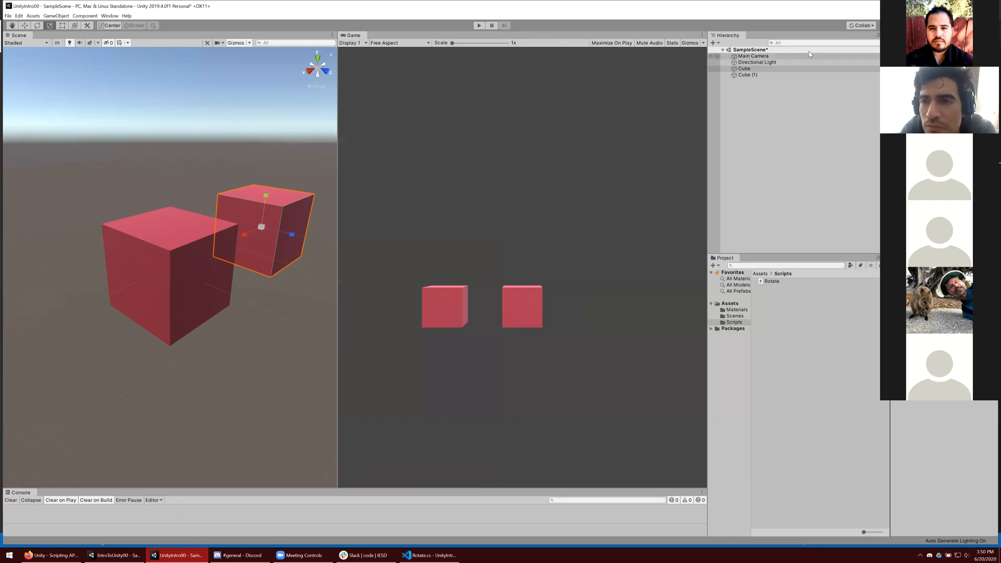
click(758, 70)
click(756, 75)
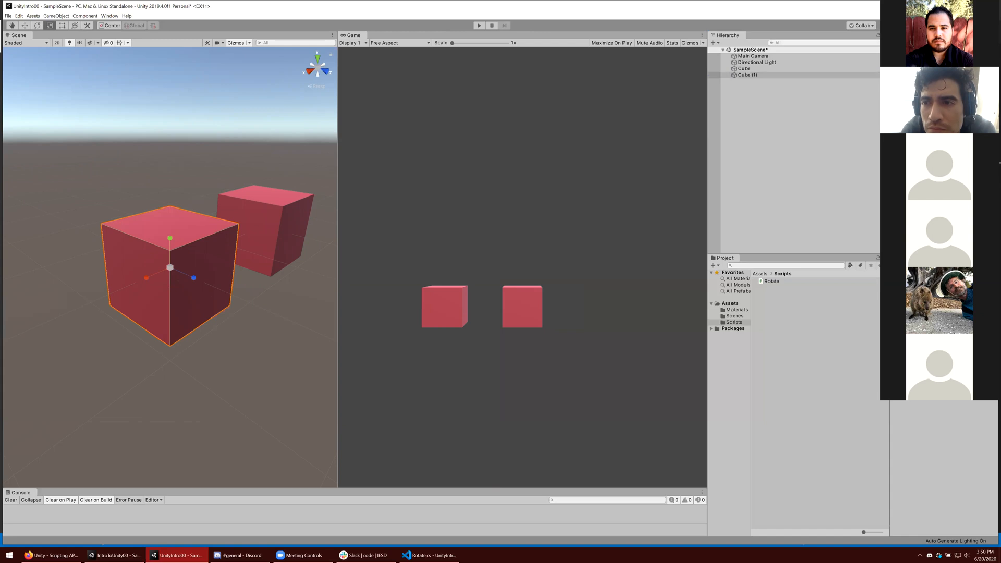
text(2)
click(770, 148)
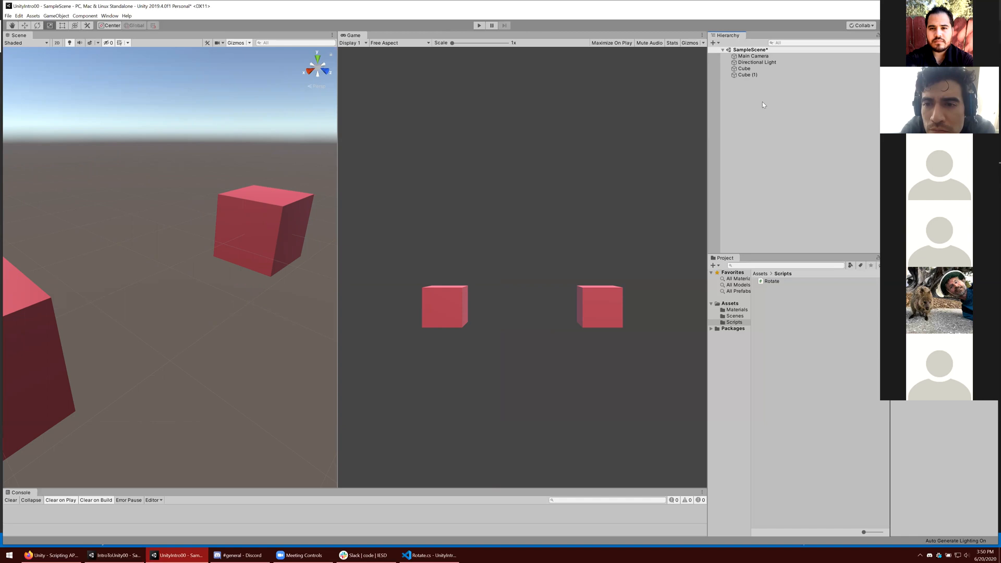
- Select the duplicated cube and test the scene with both cubes in play mode, stopping it at the end
click(747, 76)
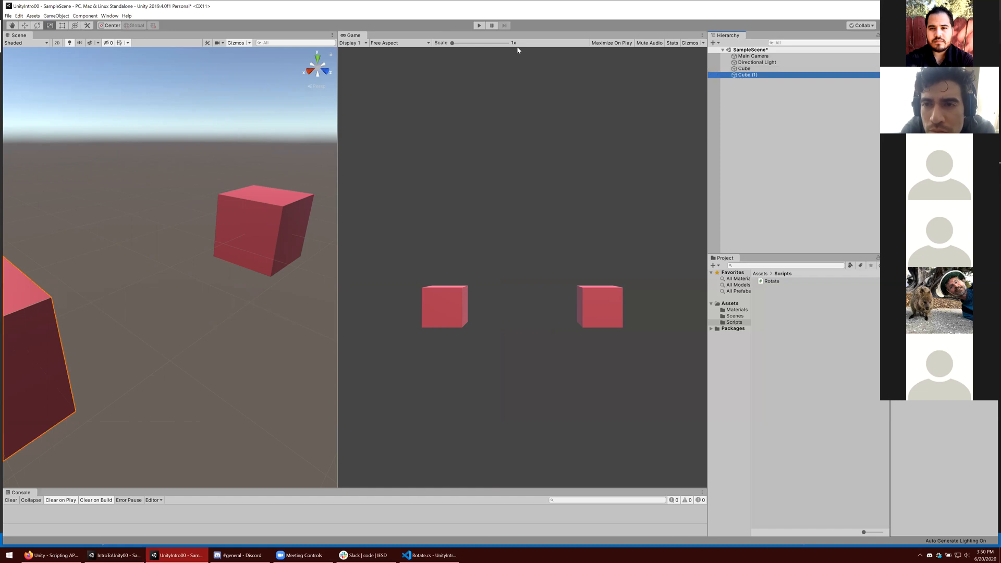
click(479, 25)
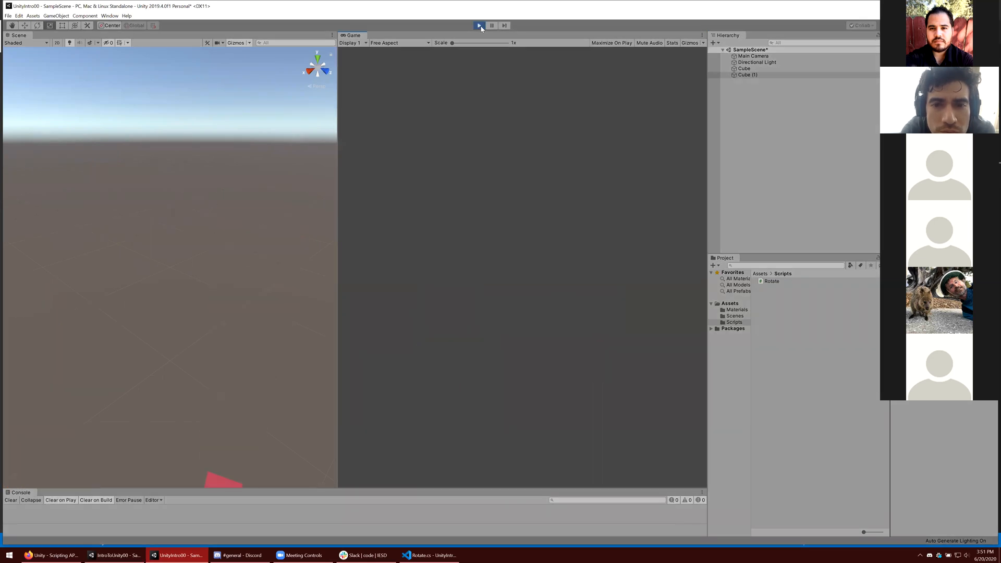
click(479, 26)
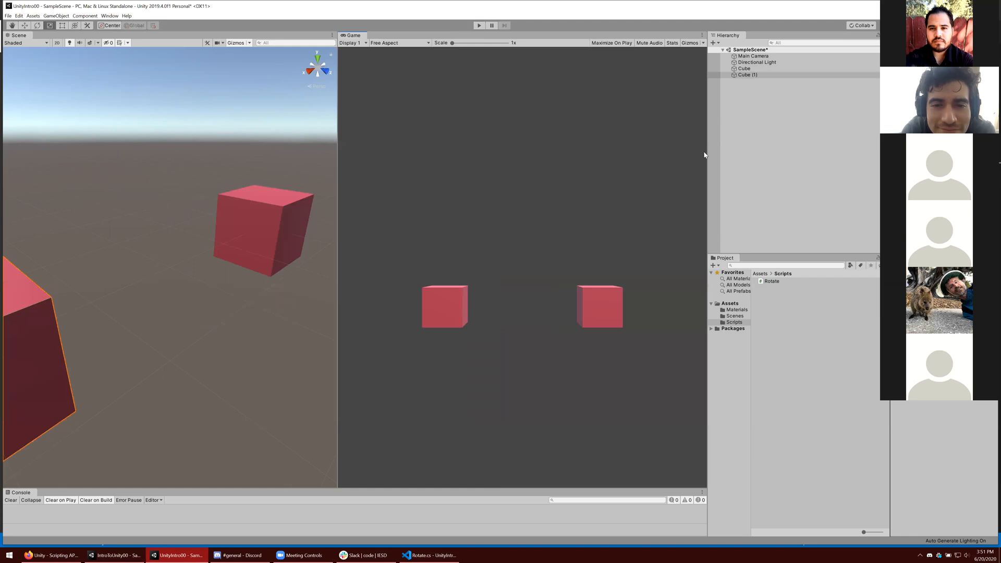
- Add a new 3D cube to the scene and rename it Ground
click(726, 147)
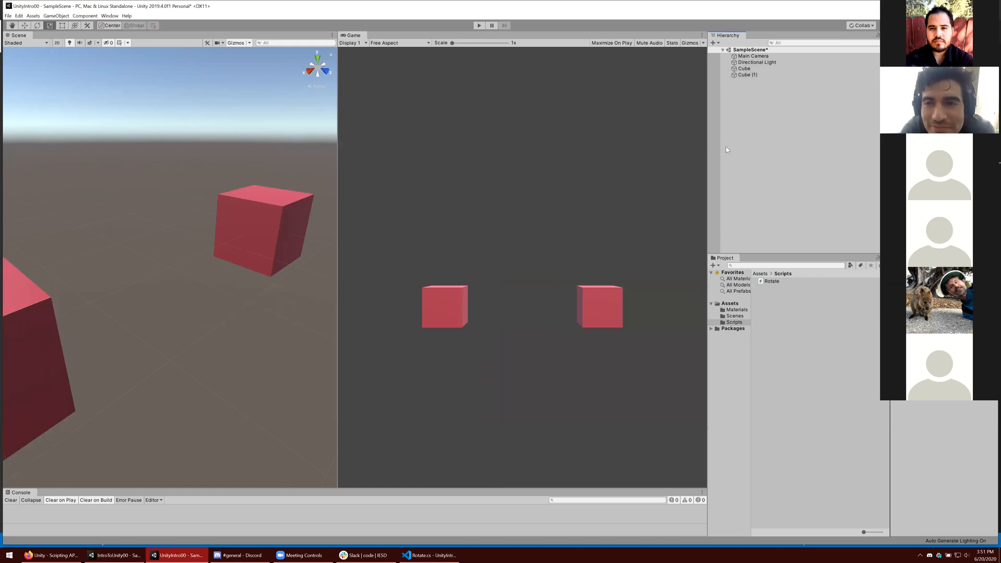
right_click(748, 88)
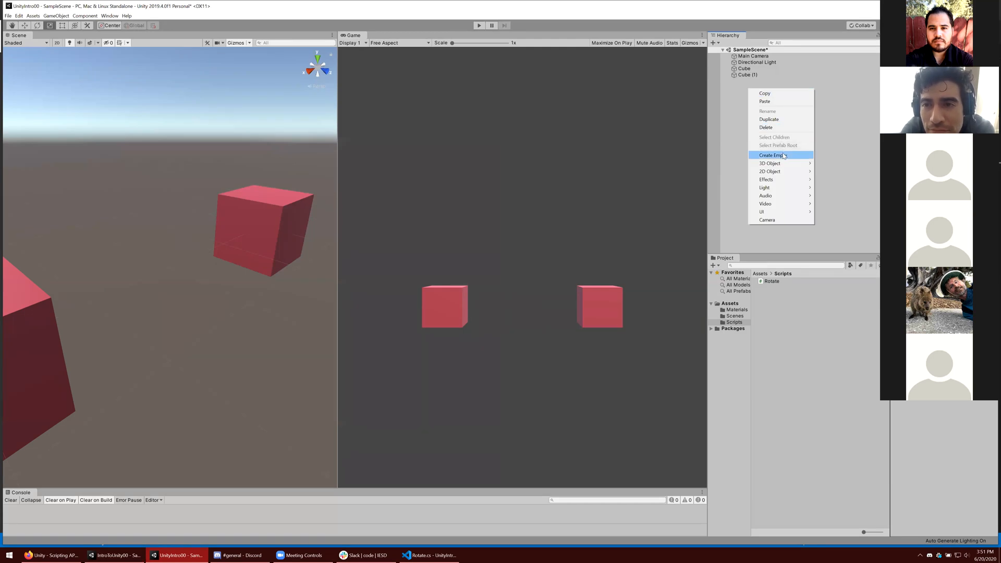
mouse_move(782, 164)
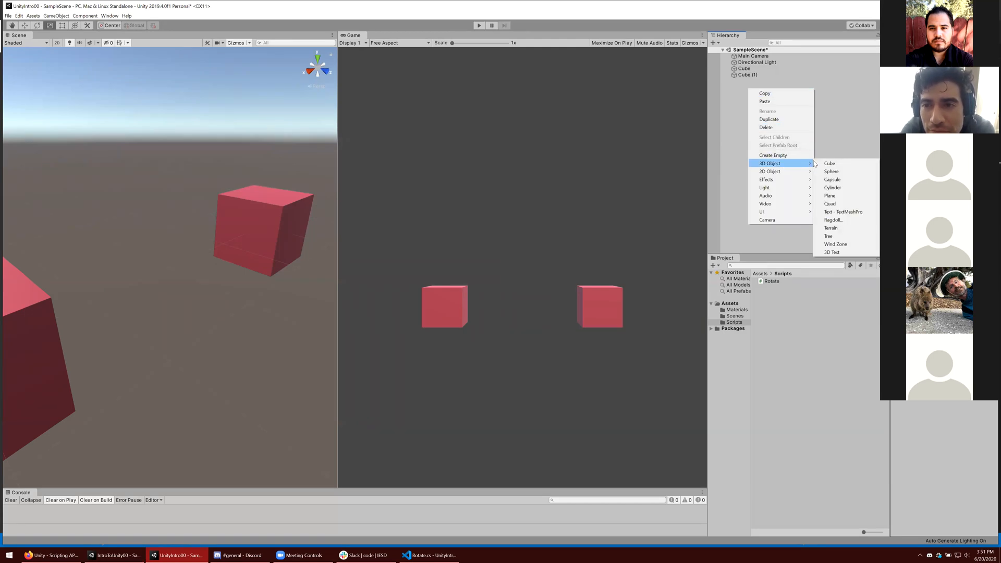
click(829, 164)
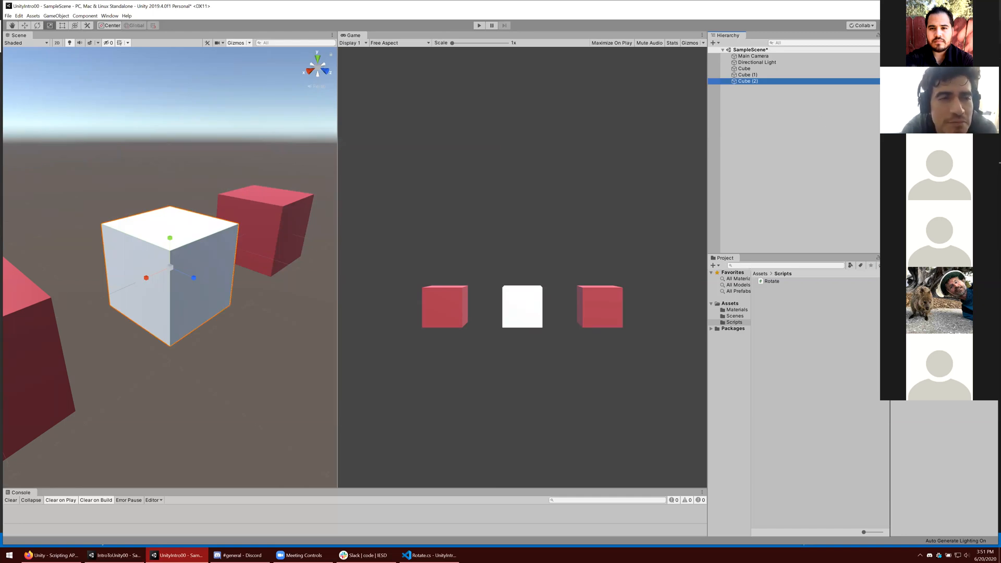
click(747, 82)
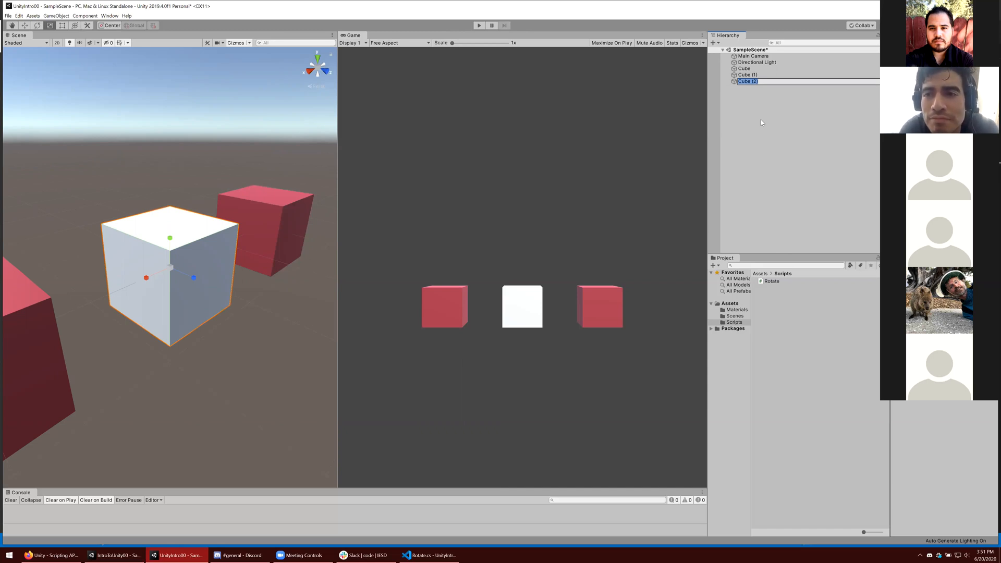
text(Ground)
key(Return)
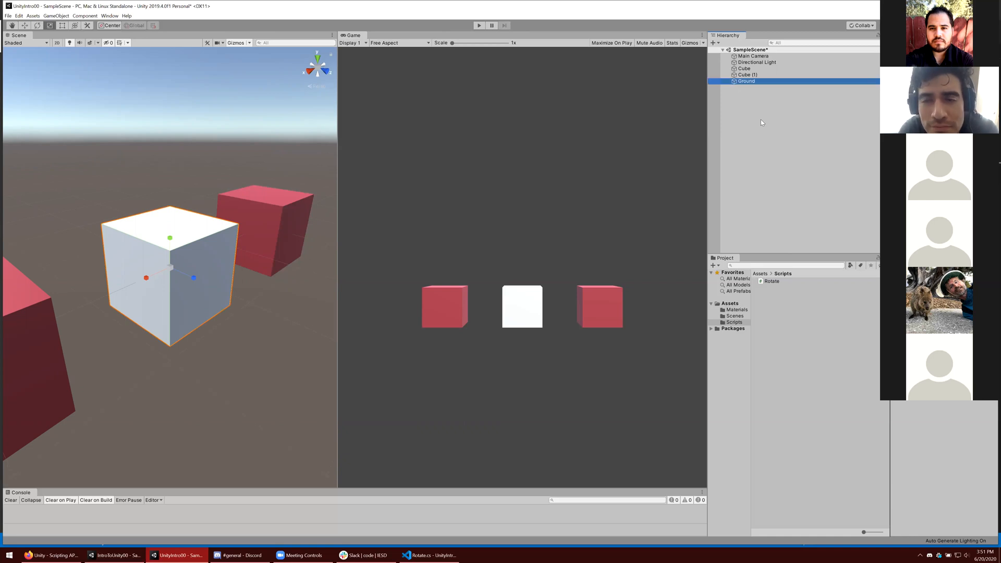
- Set the Ground object's Y position to -4
click(756, 83)
click(933, 83)
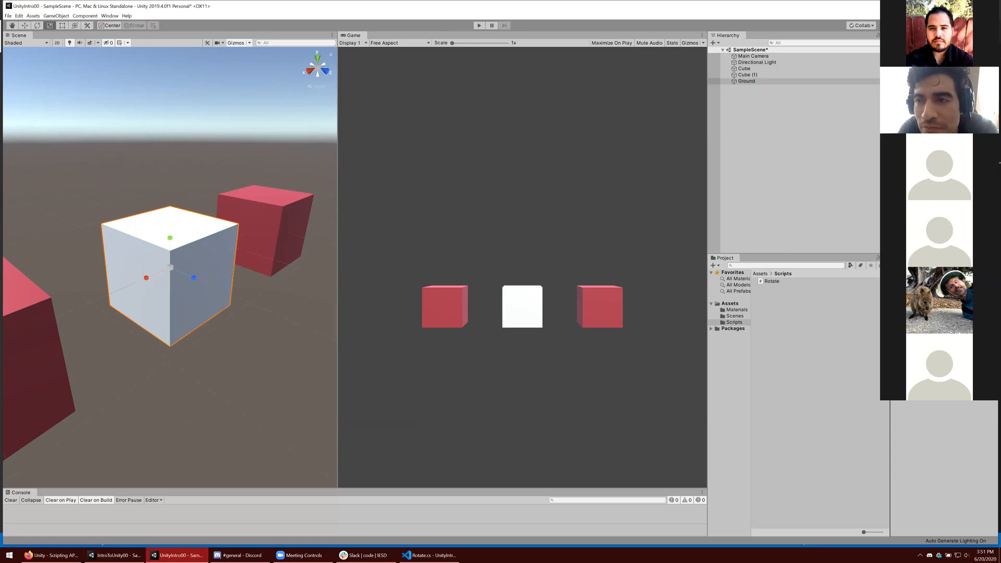
text(-4)
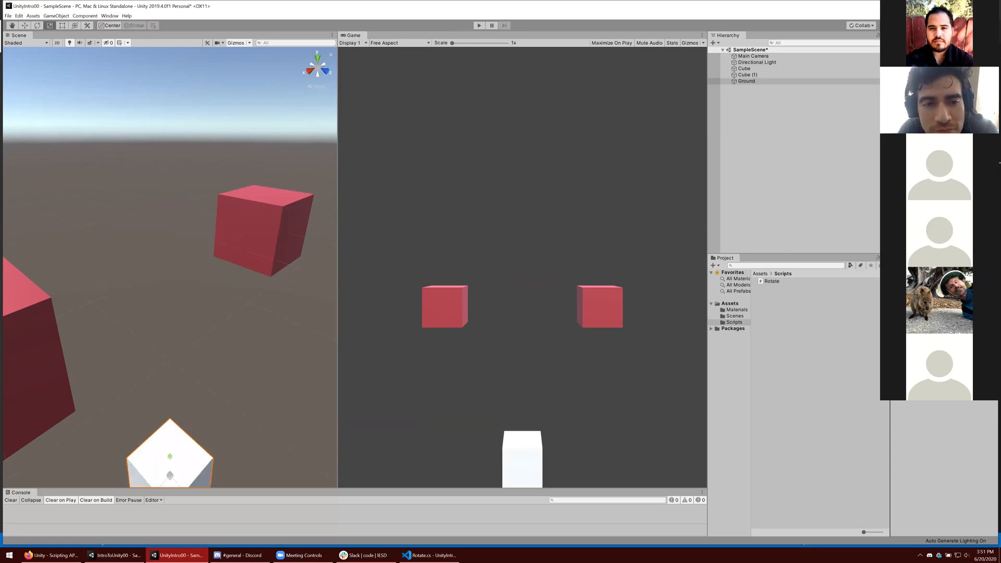
- Raise the Ground cube beneath the two red cubes by changing the digit of its vertical position to 3
key(BackSpace)
text(3)
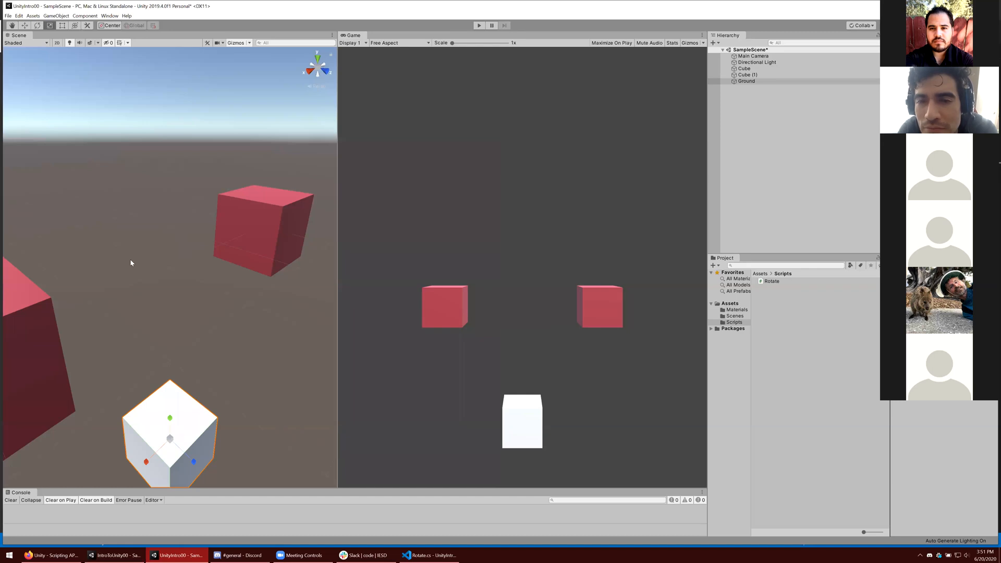
- Examine the placement of the Ground cube, the two red cubes and the camera from several angles in an enlarged Scene view
scroll(131, 263, down, 5)
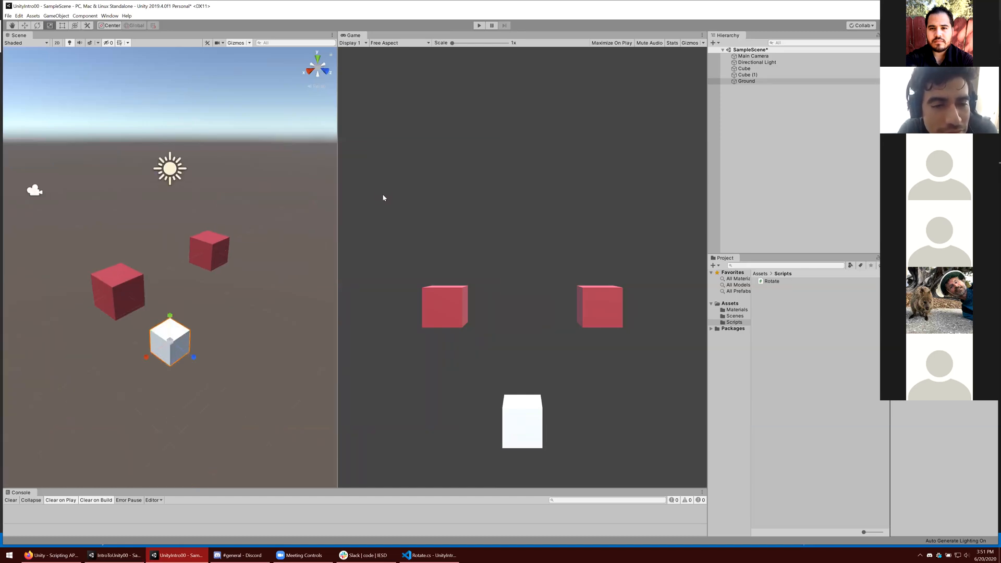
drag(336, 177, 604, 202)
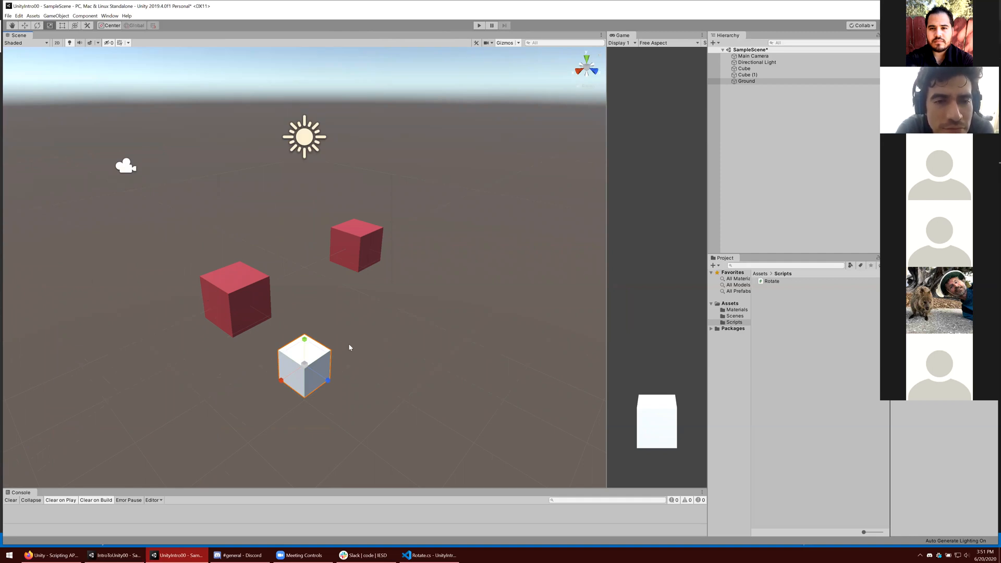
right_drag(346, 342, 588, 340)
right_drag(594, 338, 563, 271)
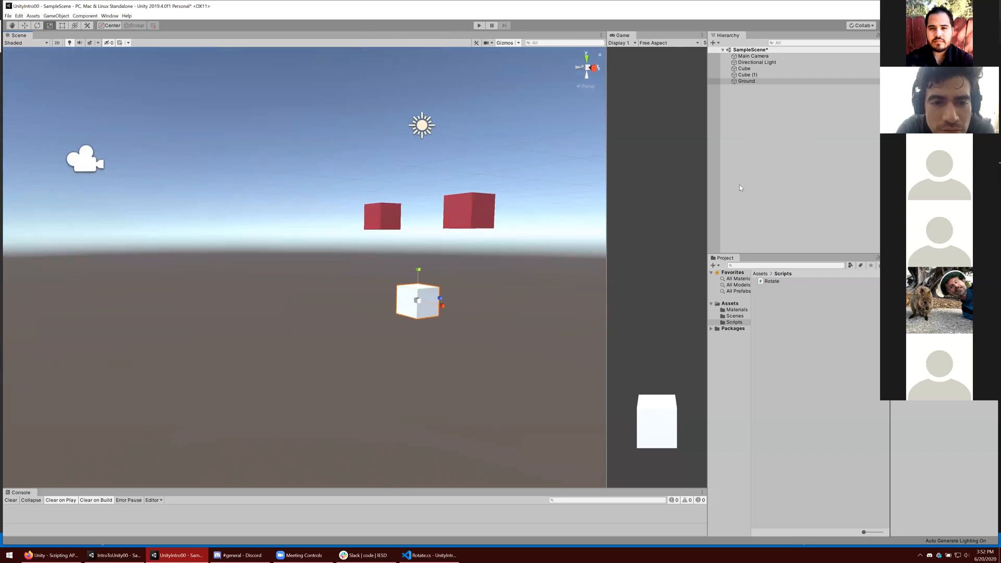
double_click(755, 71)
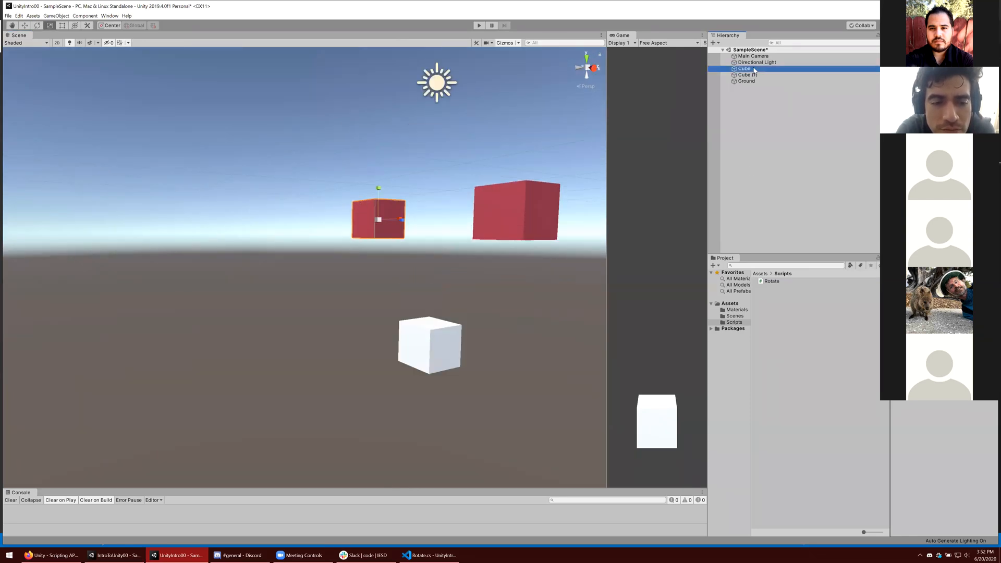
scroll(334, 268, down, 5)
scroll(334, 267, up, 3)
scroll(335, 268, down, 5)
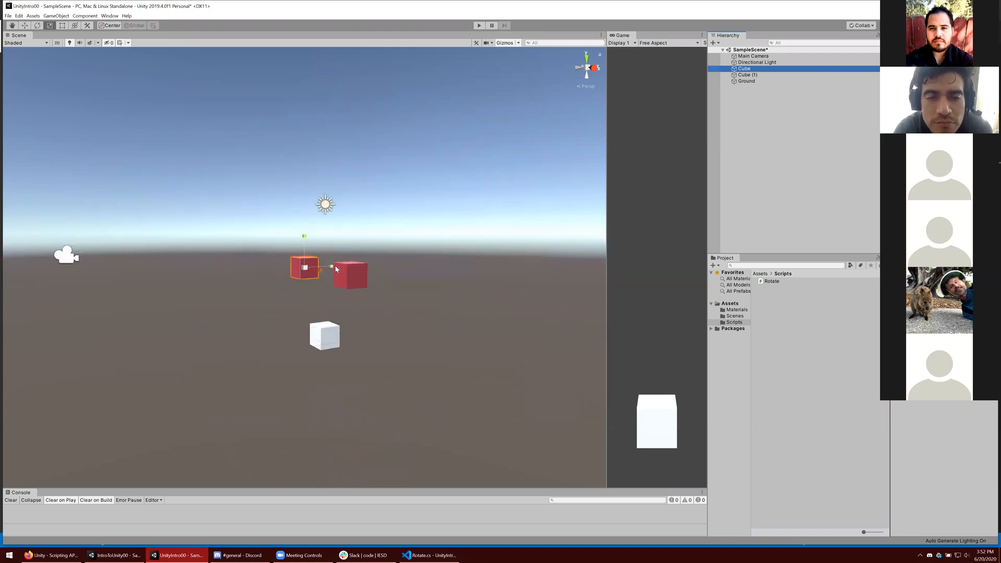
scroll(336, 268, up, 3)
alt+drag(333, 279, 459, 308)
right_drag(459, 307, 641, 272)
alt+drag(642, 272, 421, 302)
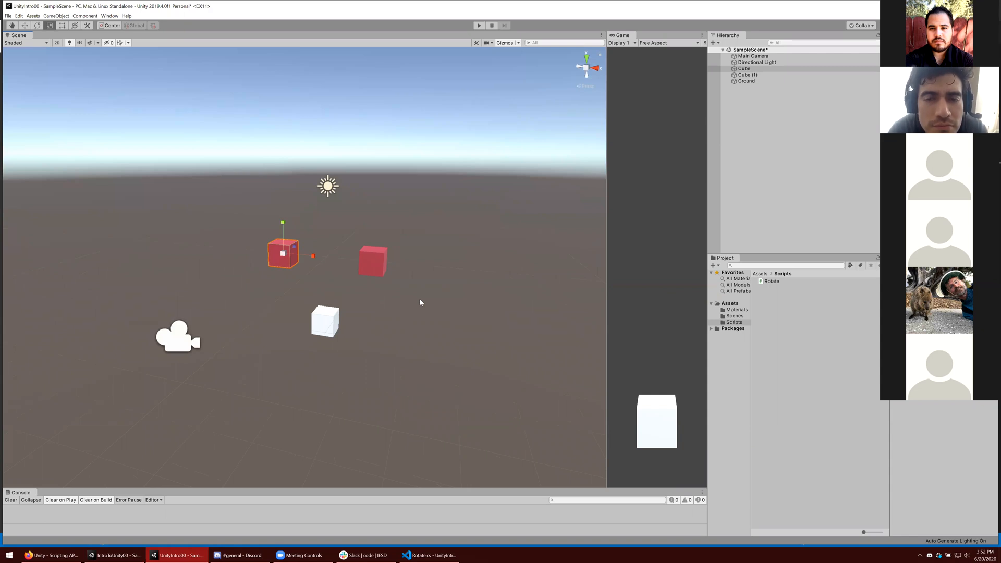
- Select the Ground cube and widen the Game view to about half of the combined viewport area
click(794, 139)
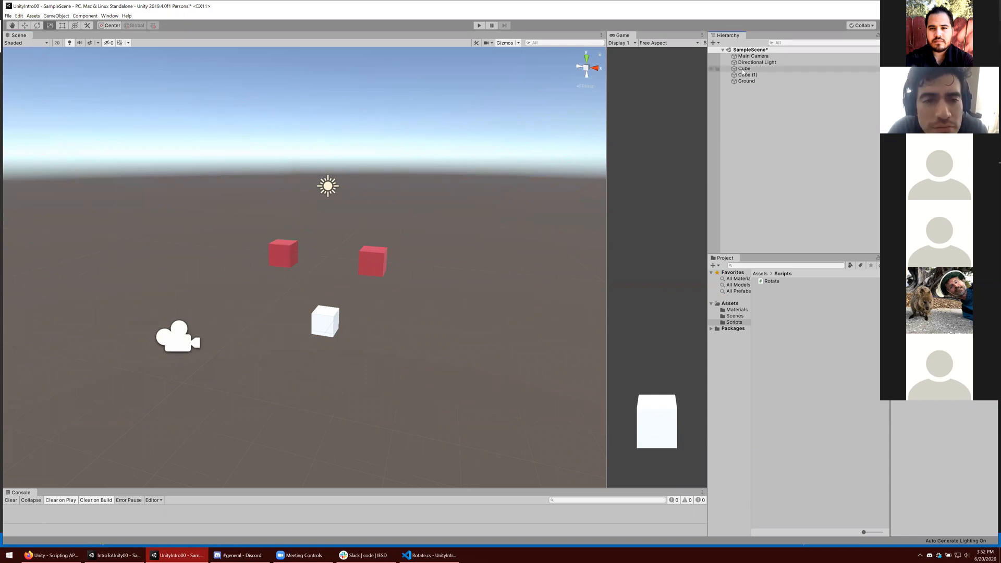
click(747, 81)
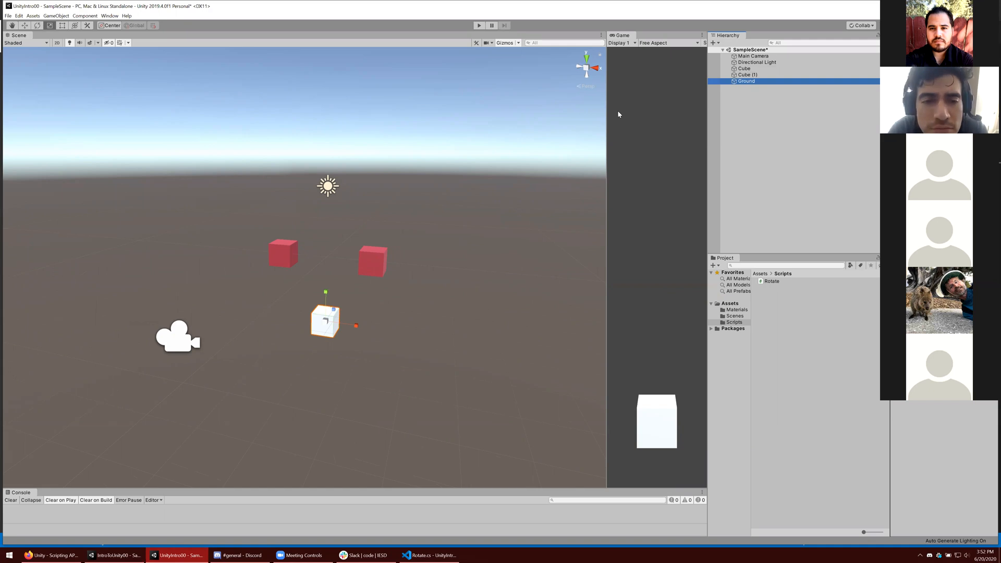
drag(607, 119, 350, 127)
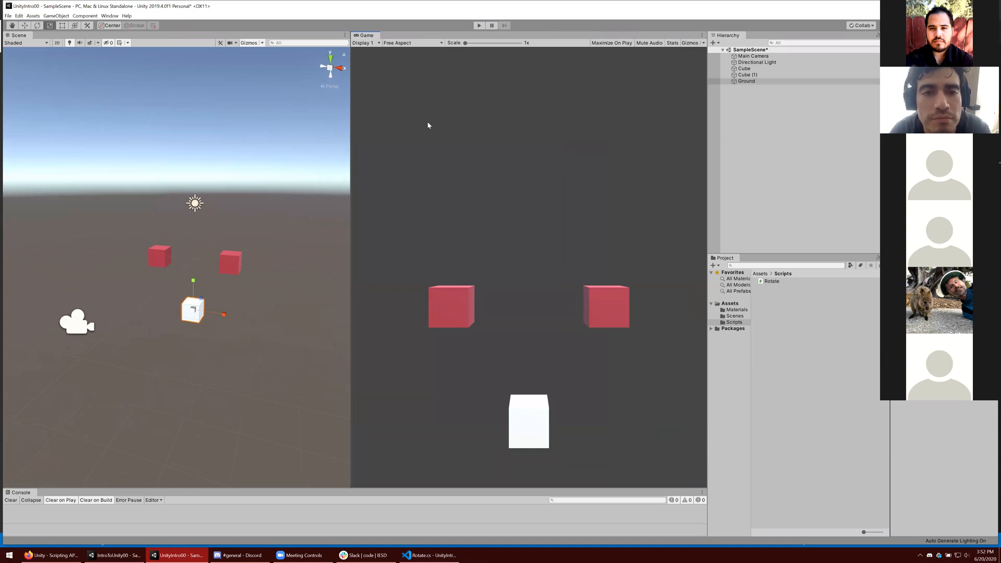
- Inspect the Main Camera's settings and preview, and clear the selection
click(760, 56)
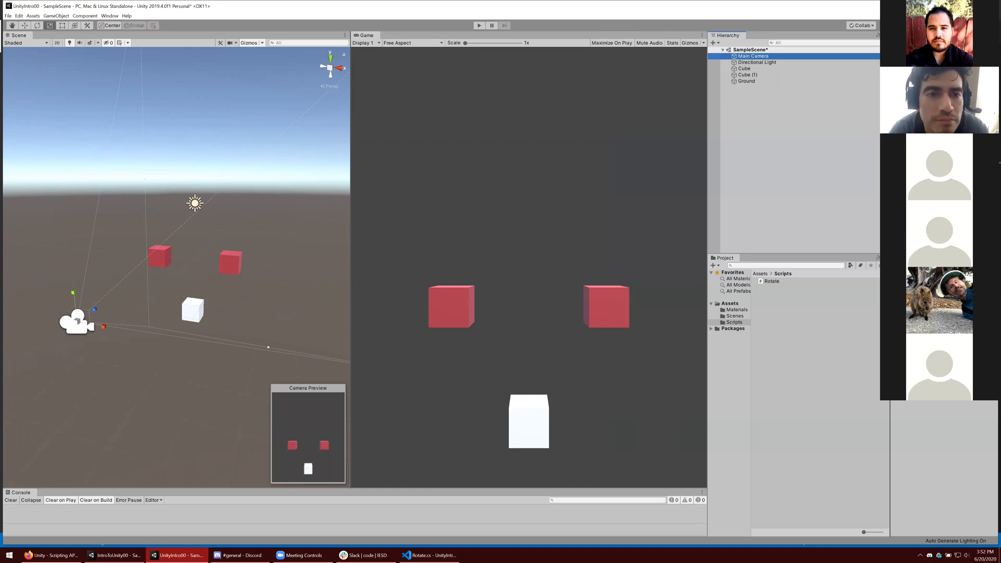
mouse_move(904, 85)
mouse_down()
mouse_move(32, 80)
mouse_move(906, 81)
mouse_up()
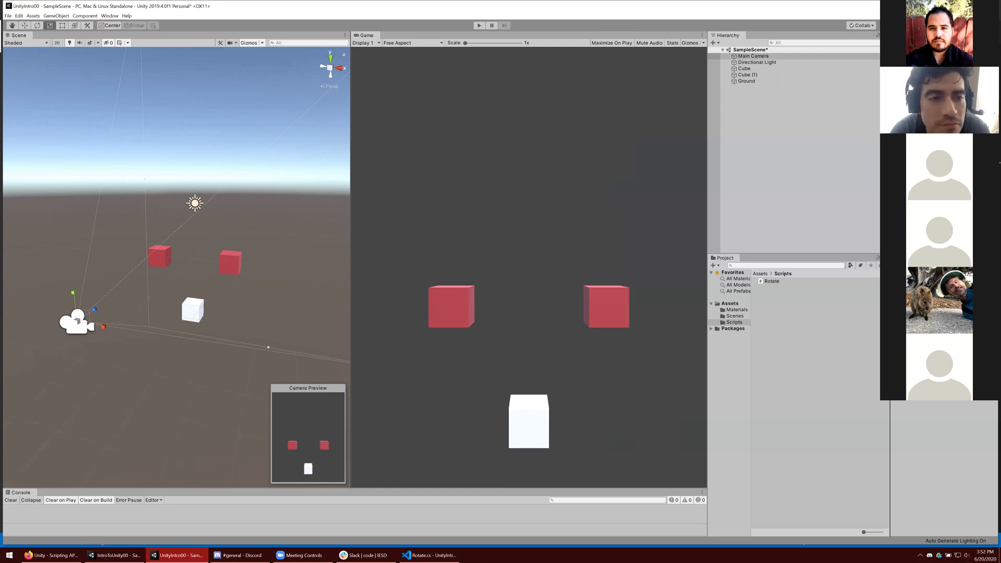
click(799, 166)
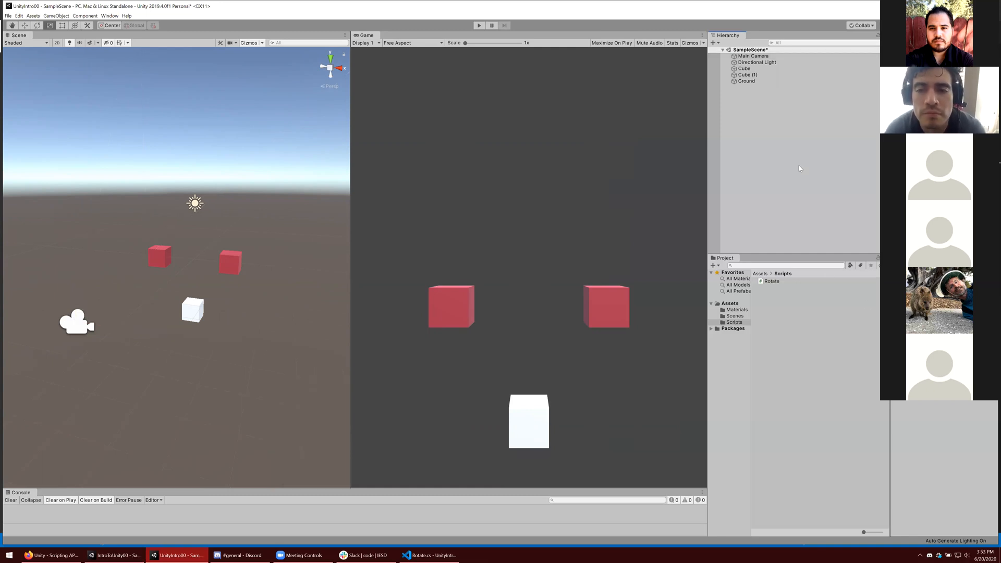
- Scale the Ground cube to 20 along both the X and Z axes to form a flat floor
click(752, 82)
click(940, 86)
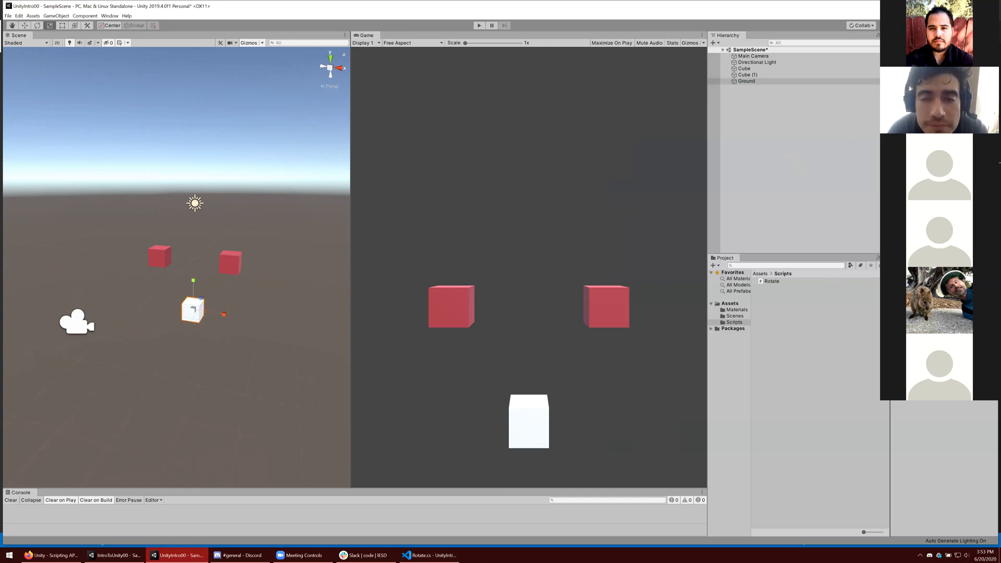
text(20)
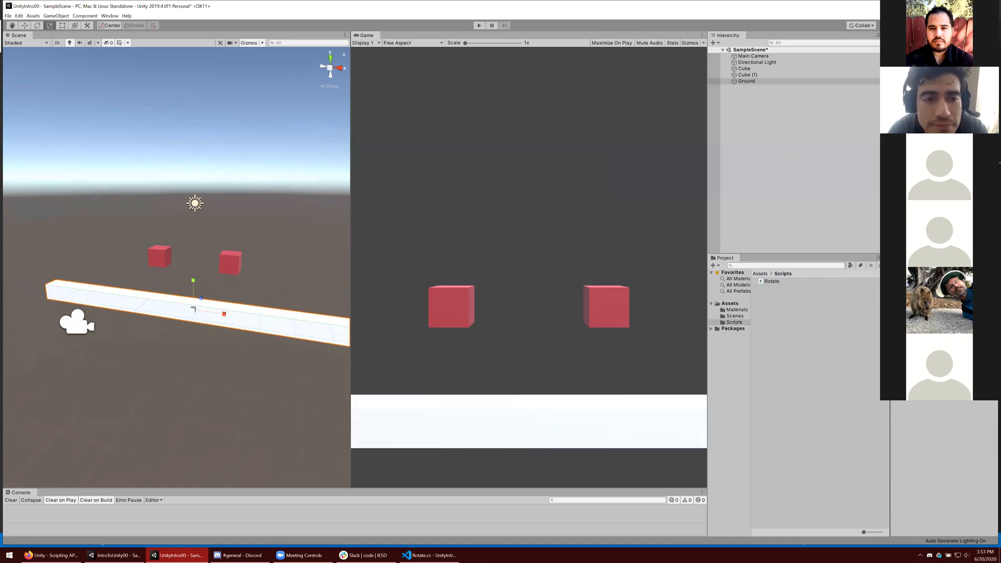
text(20)
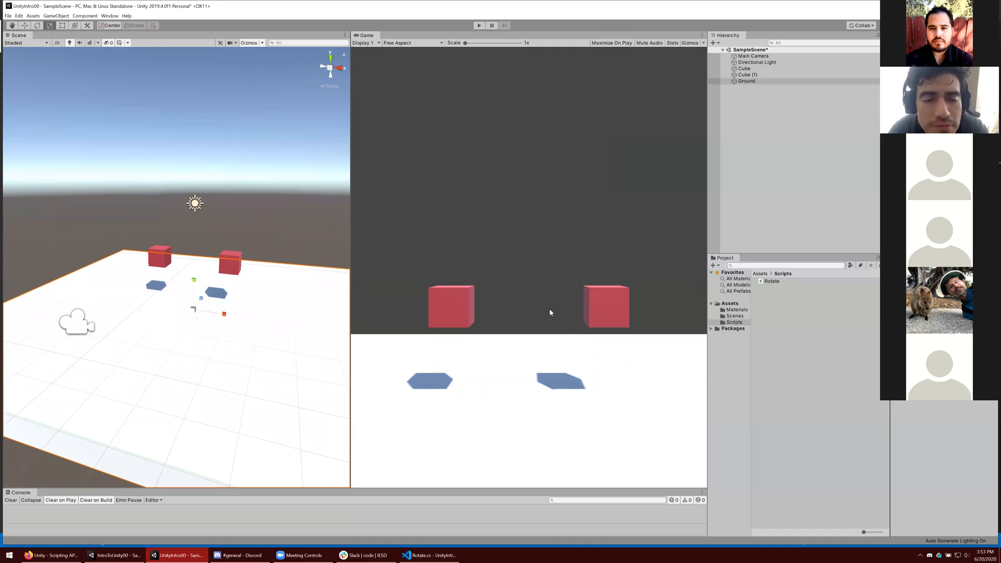
- Create a new material named Ground in the Materials folder
click(736, 310)
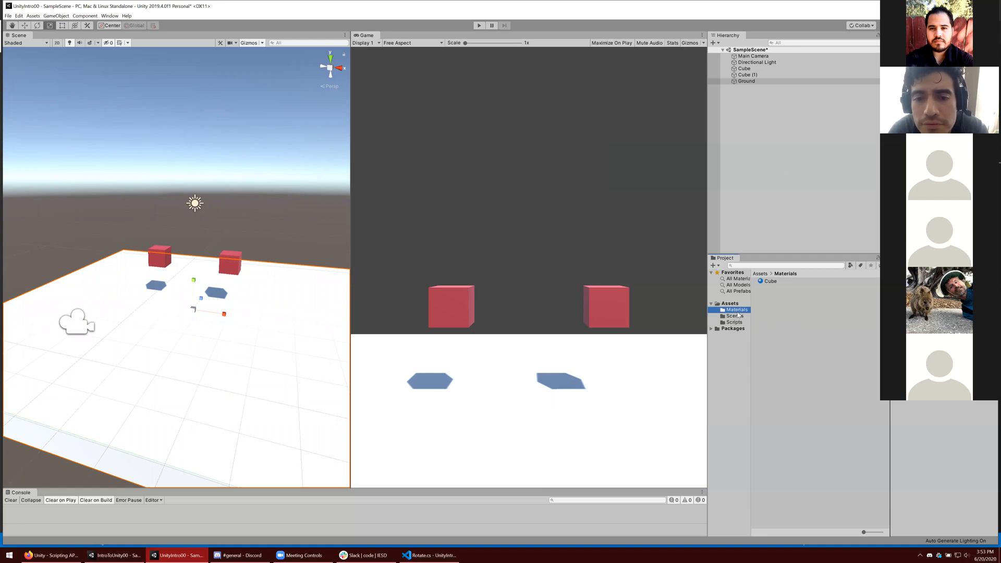
right_click(783, 324)
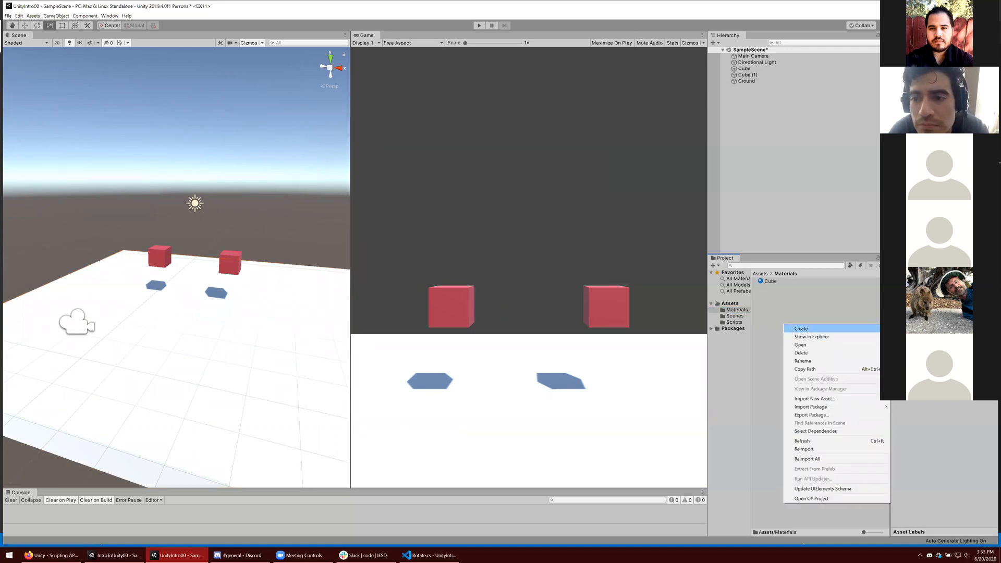
click(920, 151)
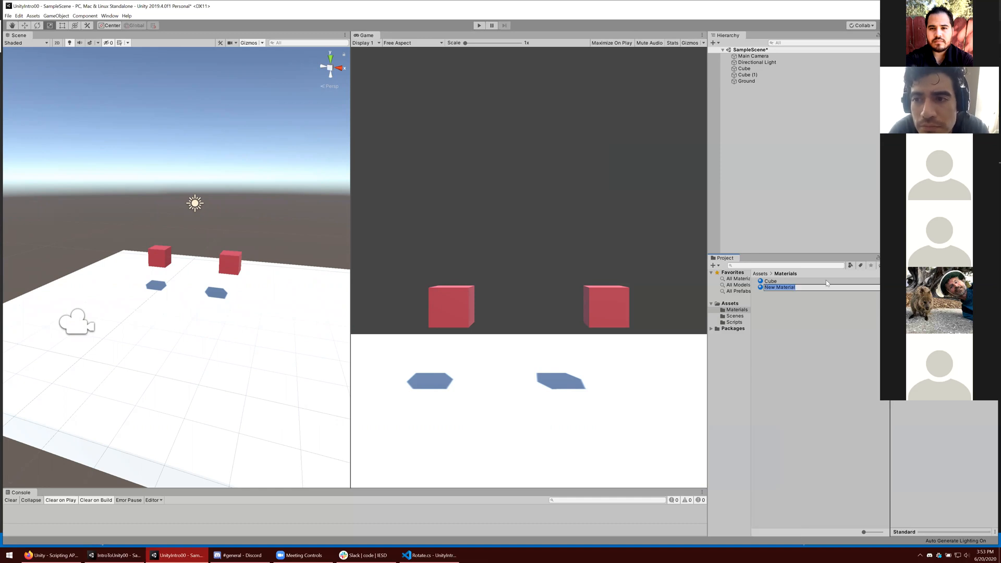
text(Ground)
key(Return)
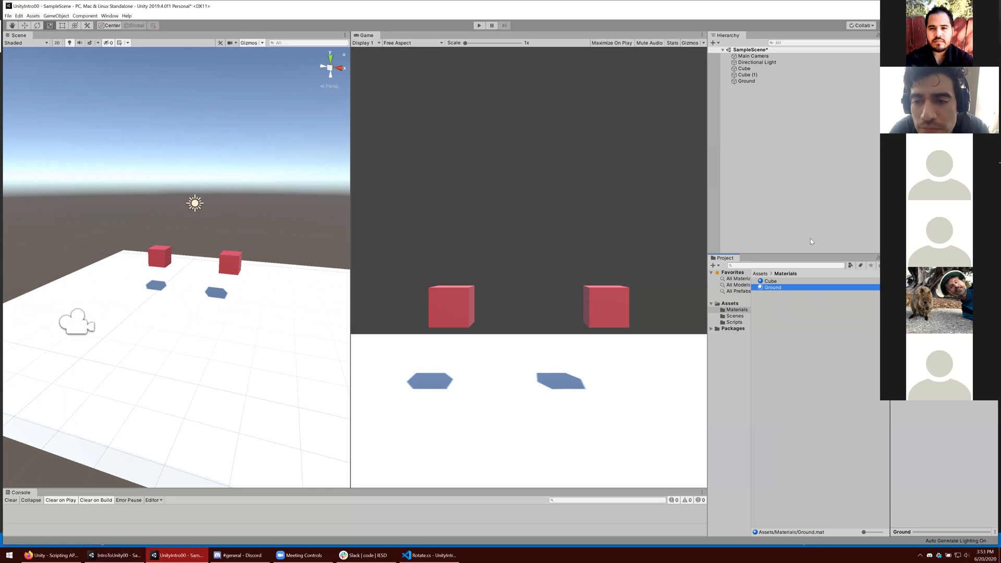
- Set the Ground material's colour to green with RGB 5, 157, 13
click(961, 79)
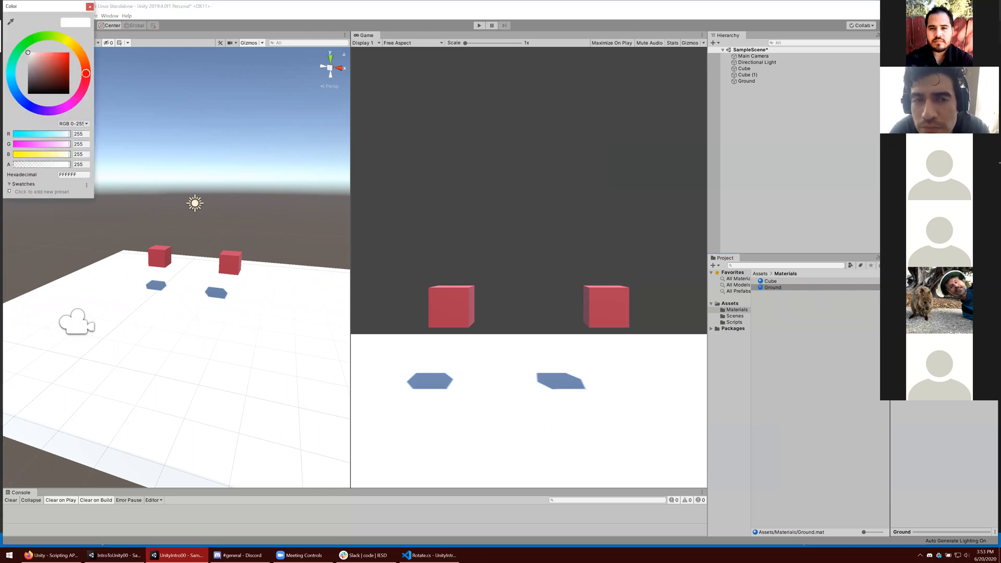
click(27, 42)
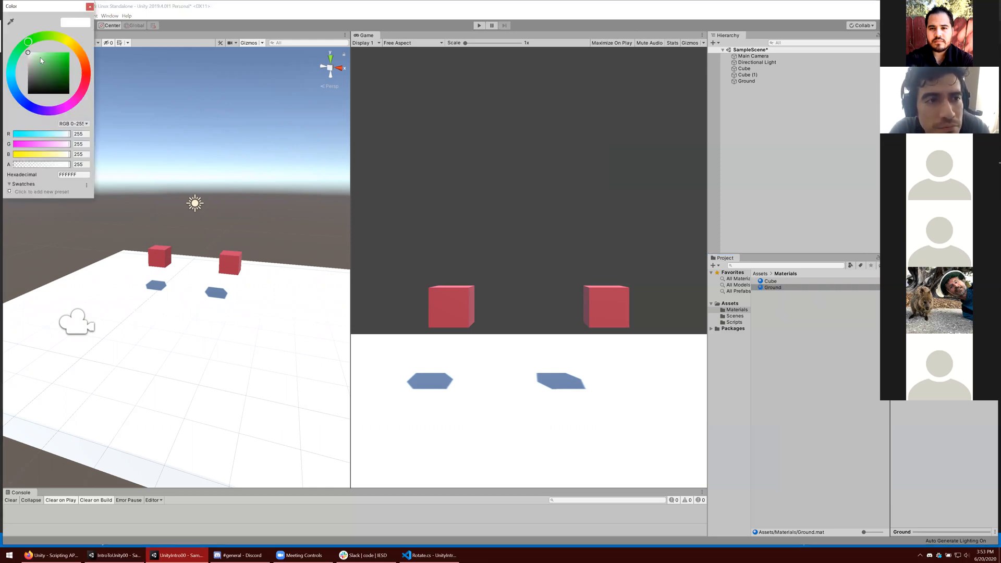
click(65, 67)
click(68, 68)
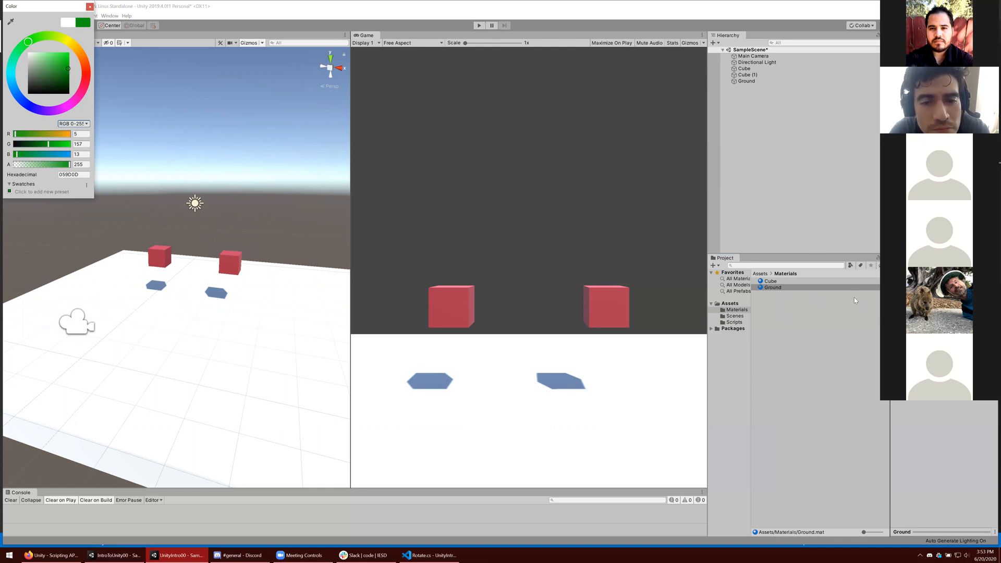
click(749, 84)
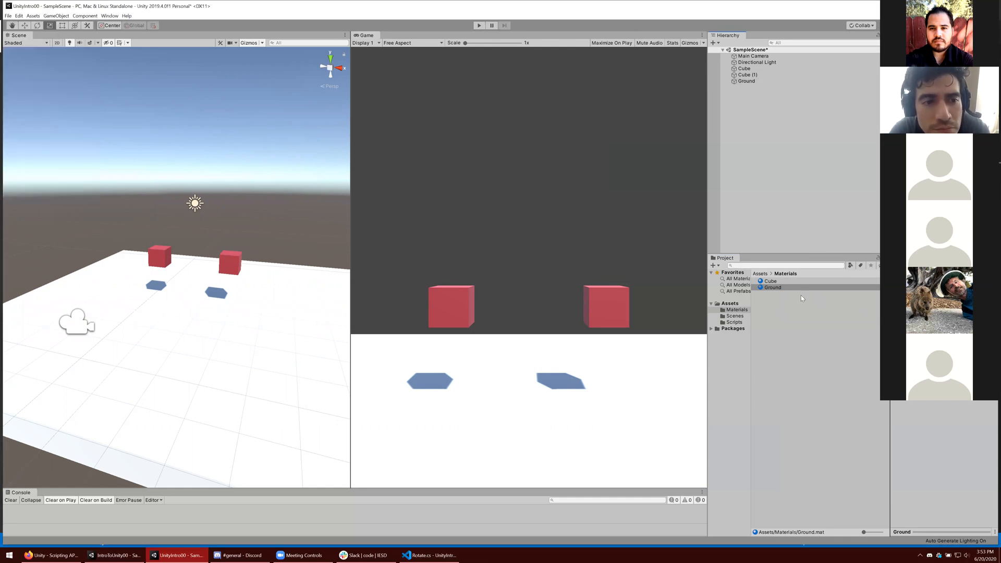
- Apply the Ground material to the Ground object in the scene
click(756, 82)
drag(775, 288, 949, 128)
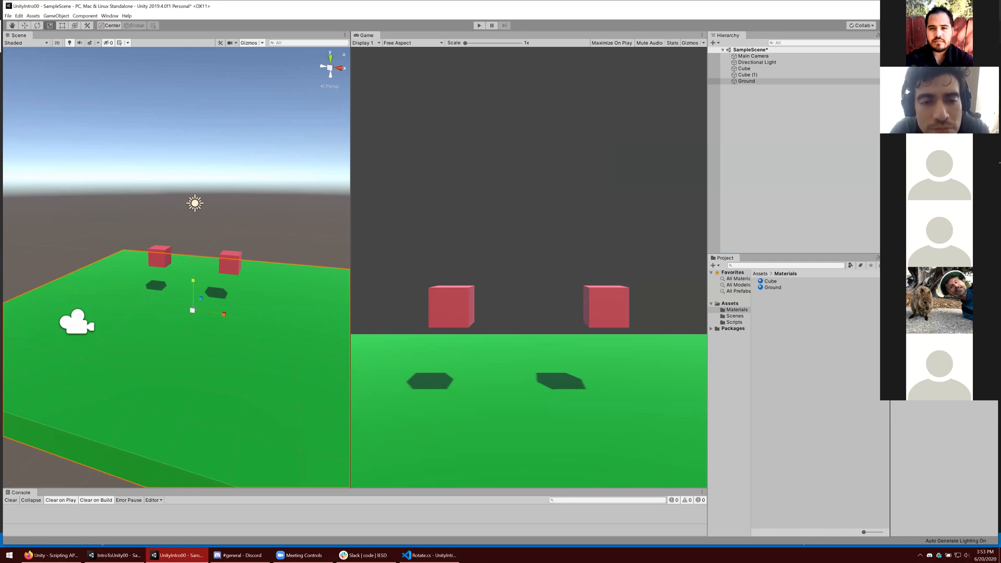
click(780, 155)
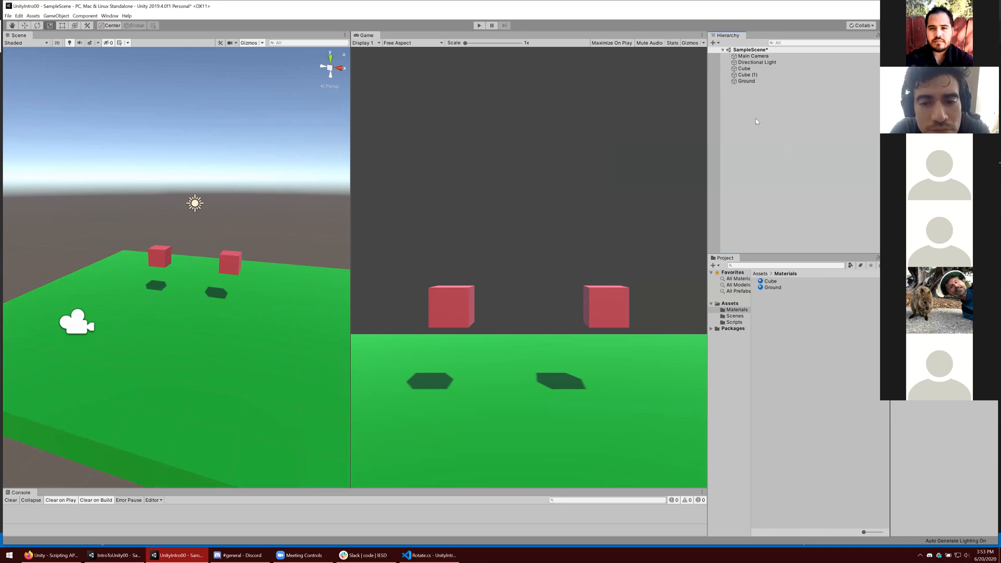
- Run the scene in play mode to test how the red cubes interact with the ground, and stop it
click(748, 75)
click(751, 82)
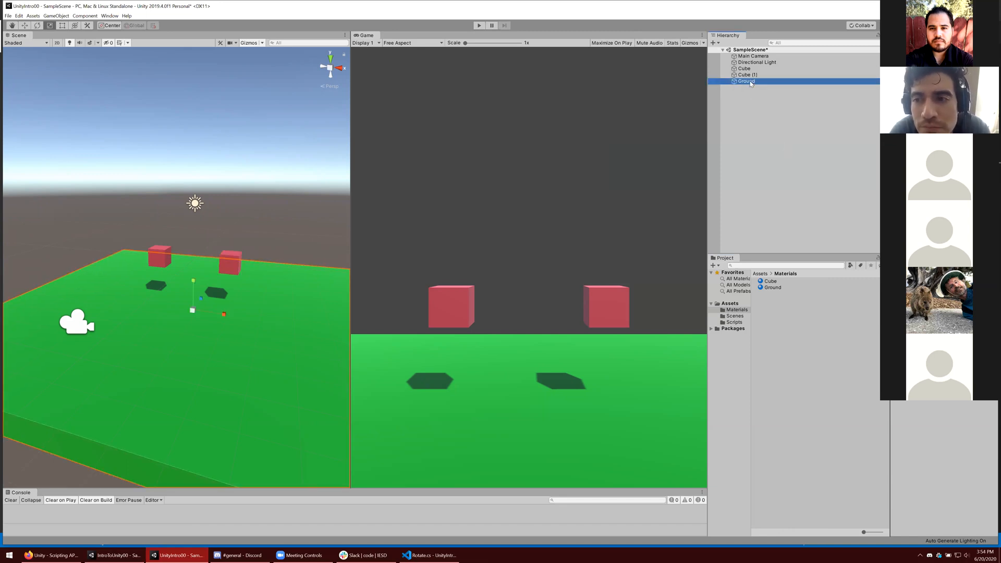
click(744, 69)
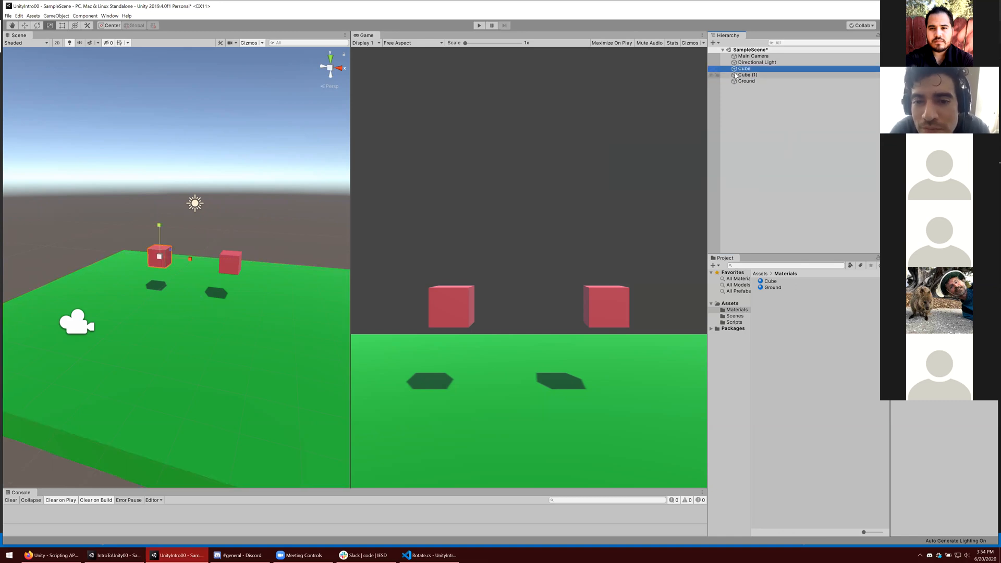
click(478, 26)
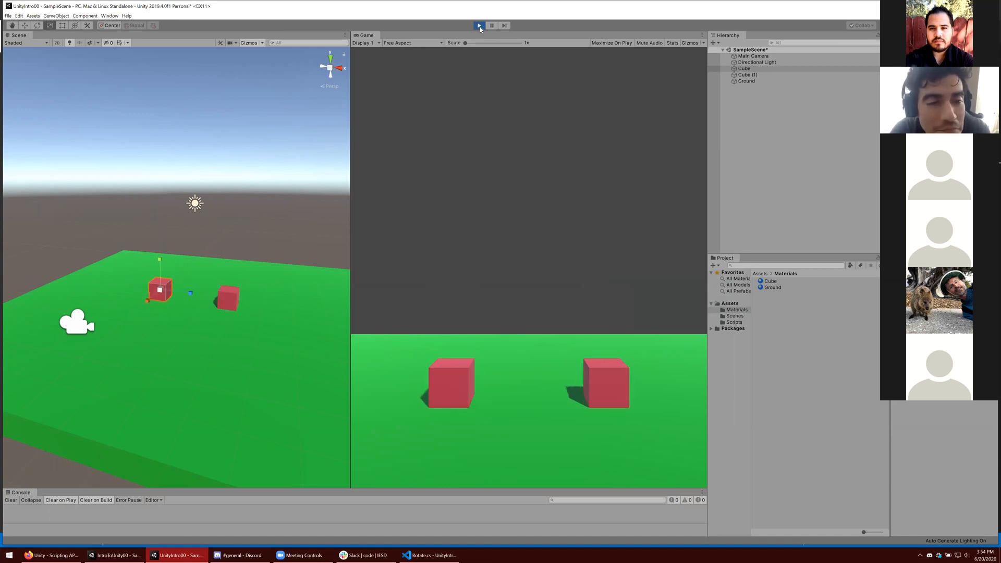
click(478, 25)
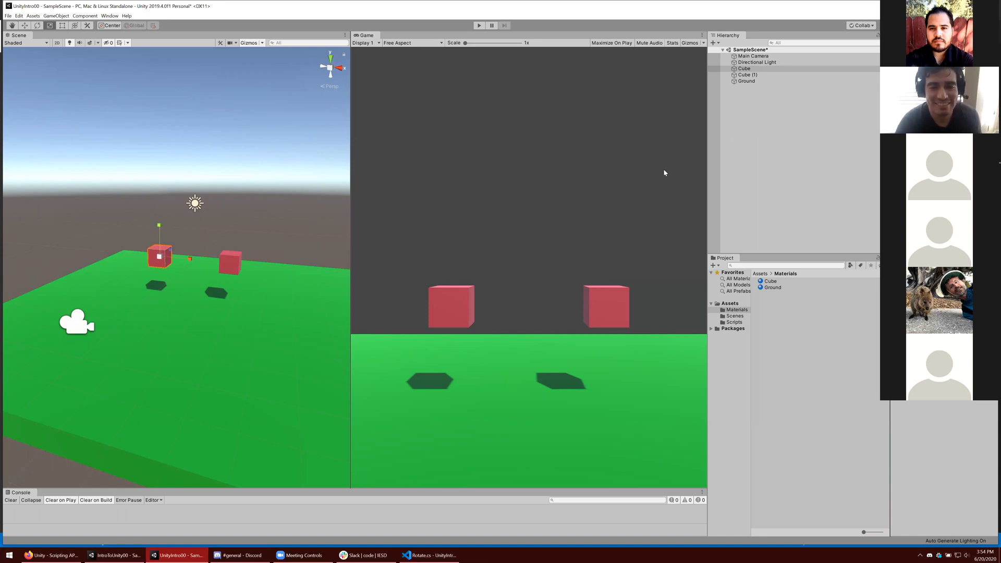
- Add a 3D sphere to the scene and place it midway between the two red cubes
click(759, 149)
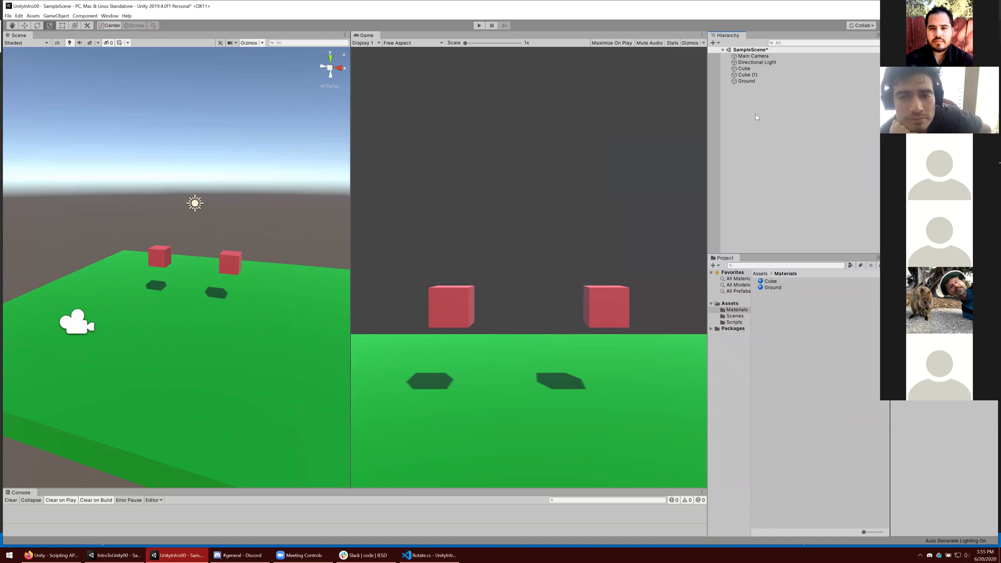
right_click(748, 99)
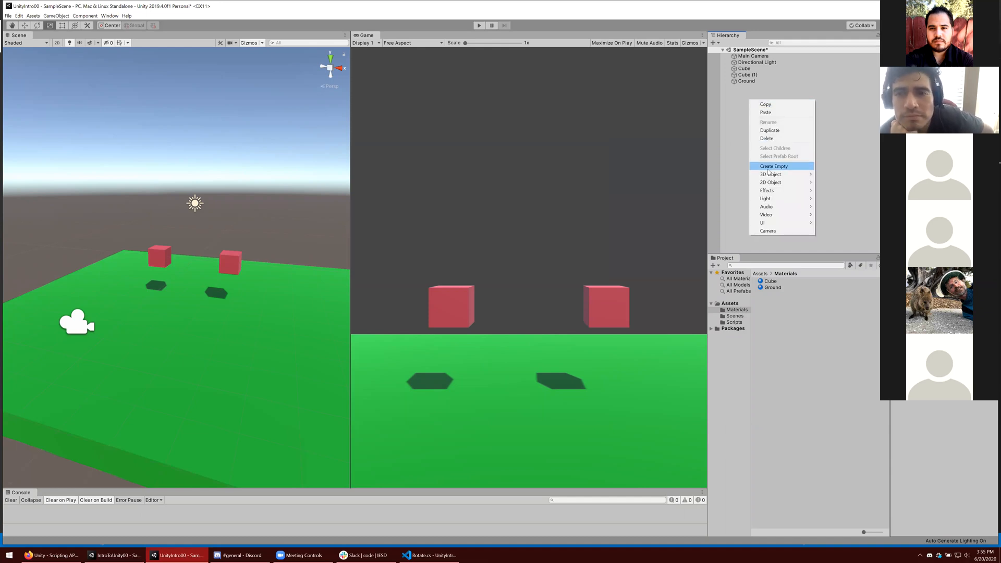
mouse_move(770, 174)
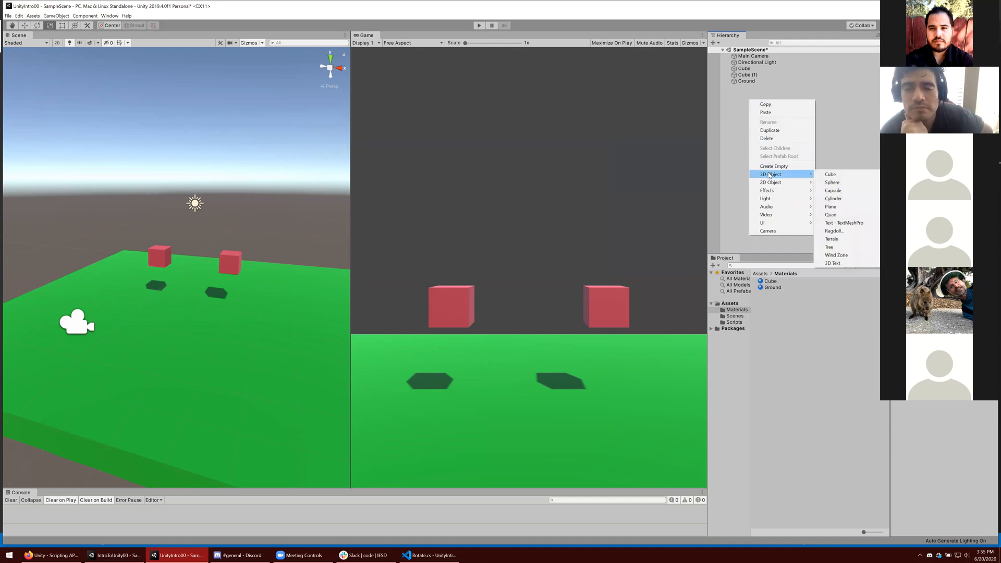
click(833, 182)
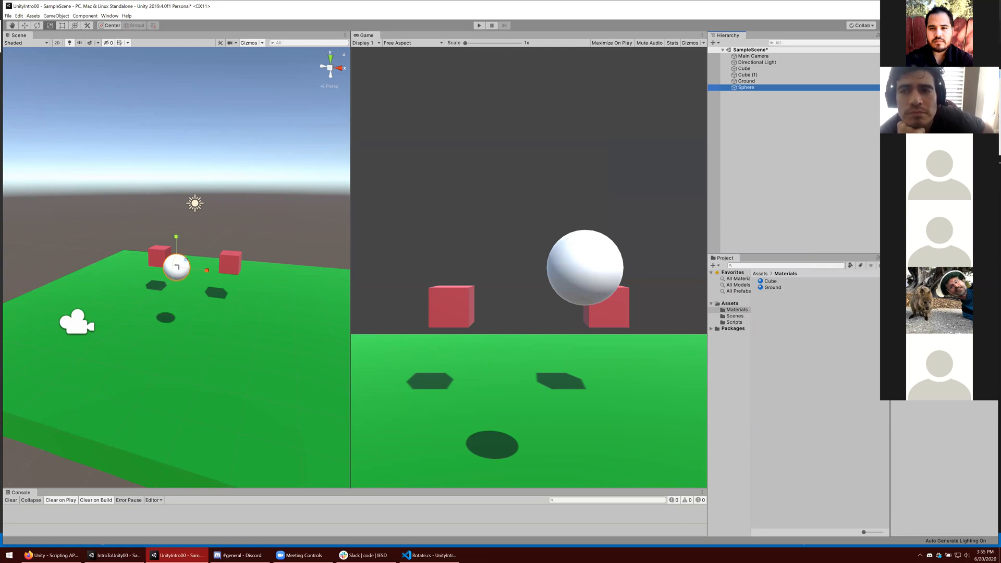
click(976, 74)
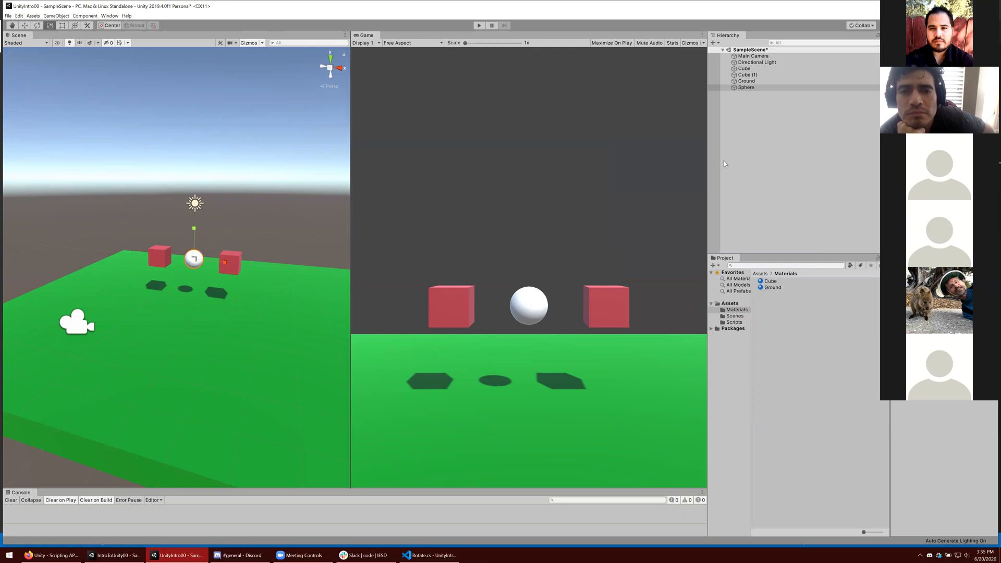
- Run the scene in play mode to test how the sphere behaves beside the falling cubes, and stop it
click(787, 129)
click(782, 87)
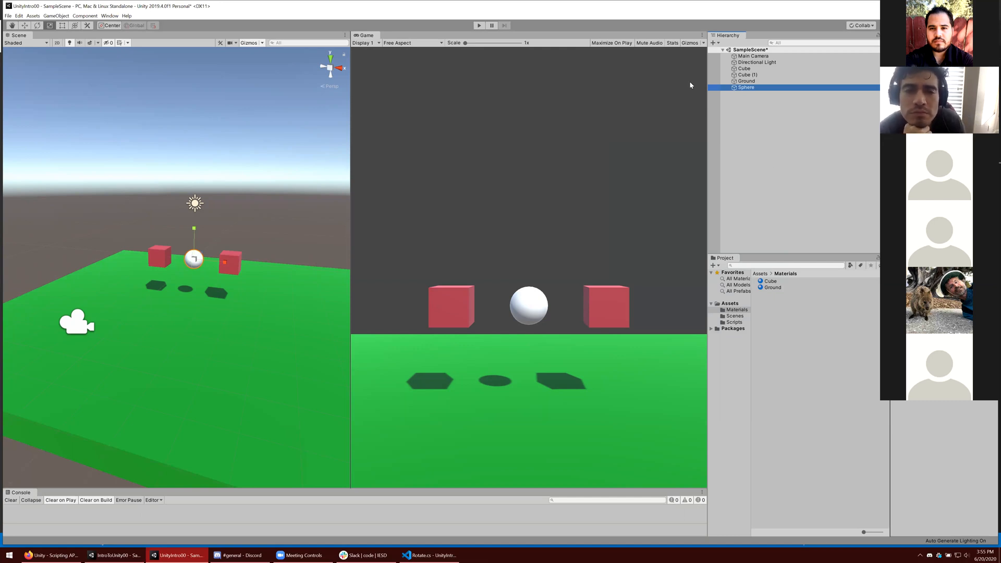
click(478, 26)
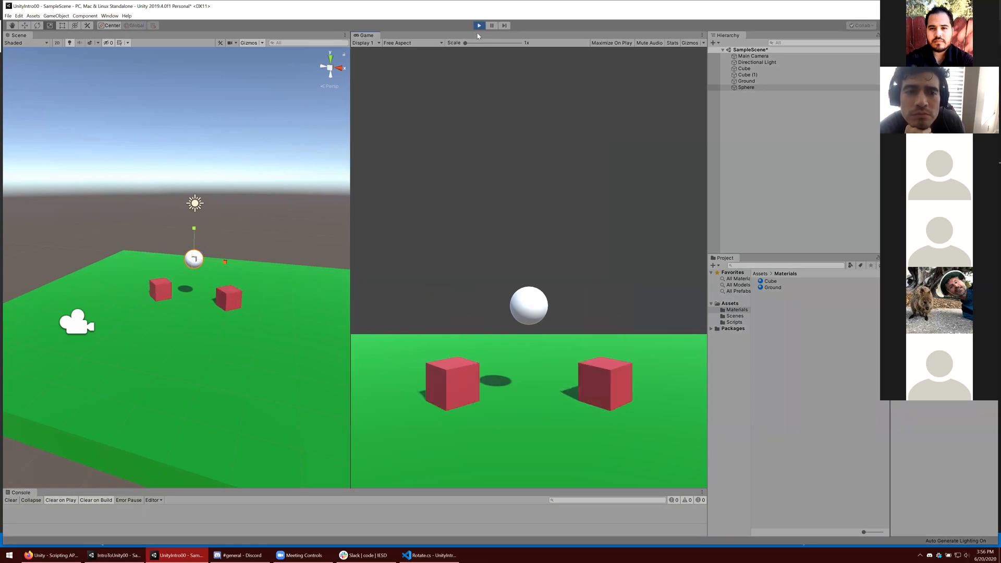
click(478, 27)
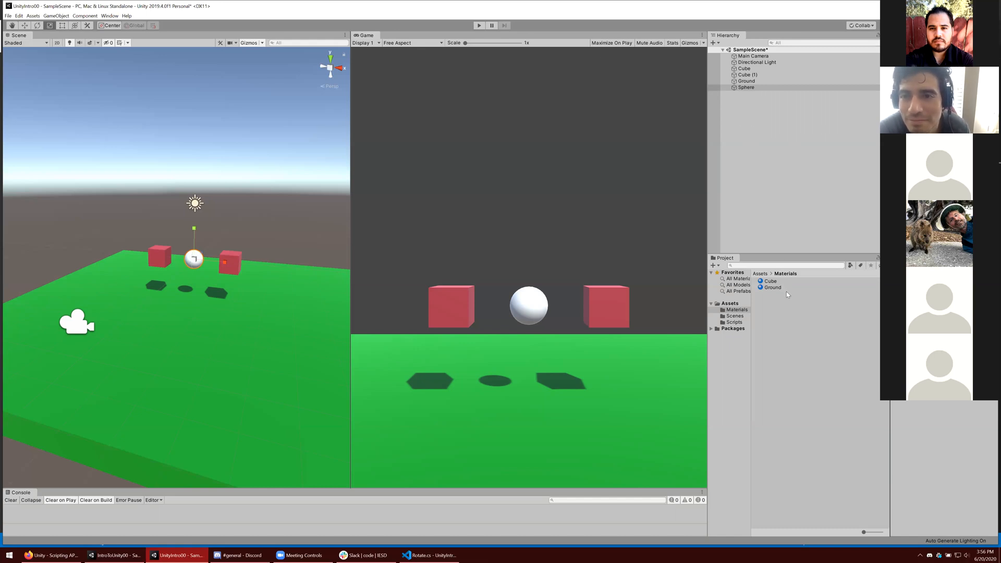
- Create a material named Sphere in the Materials folder and apply it to the Sphere object
right_click(778, 317)
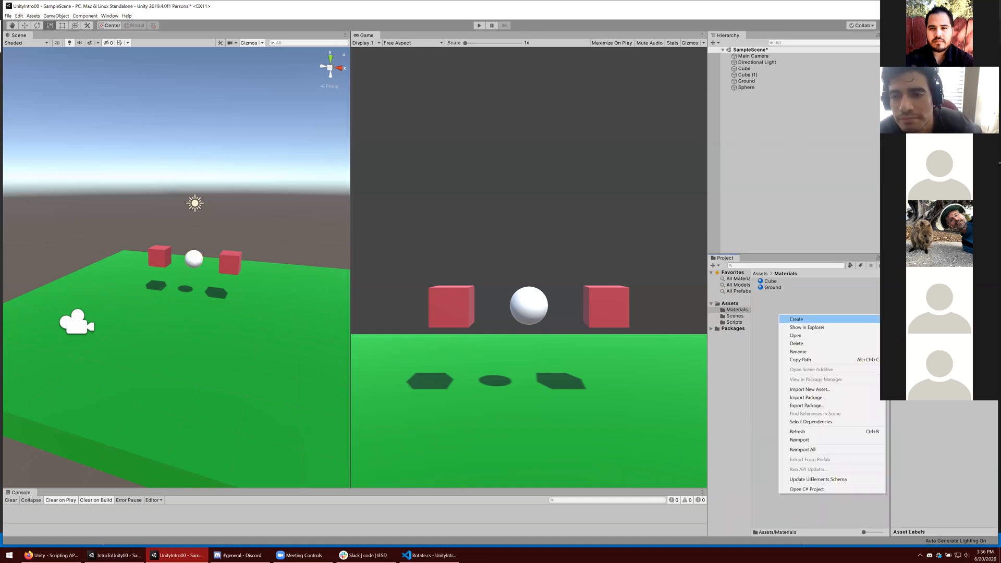
click(751, 335)
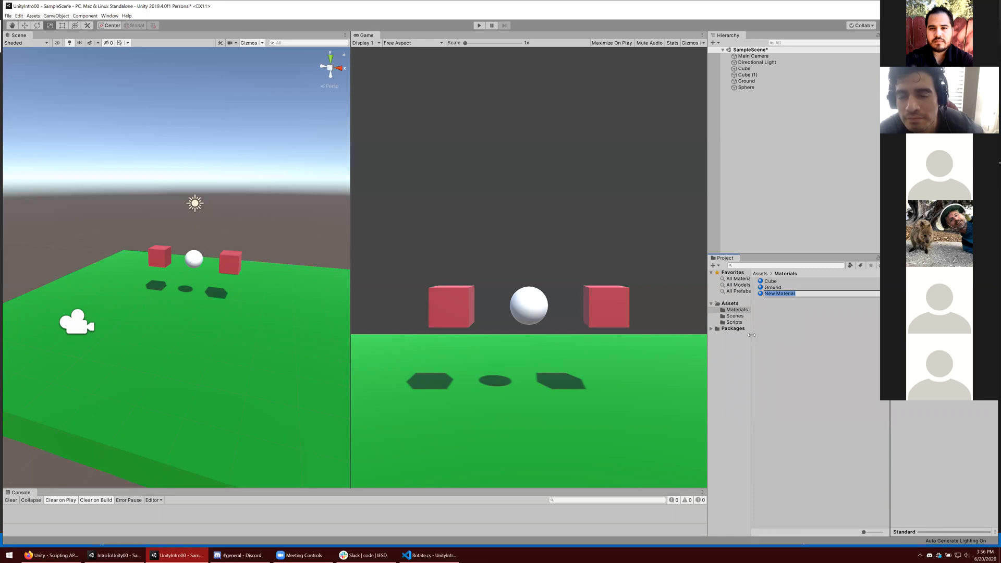
text(Sphere)
key(Return)
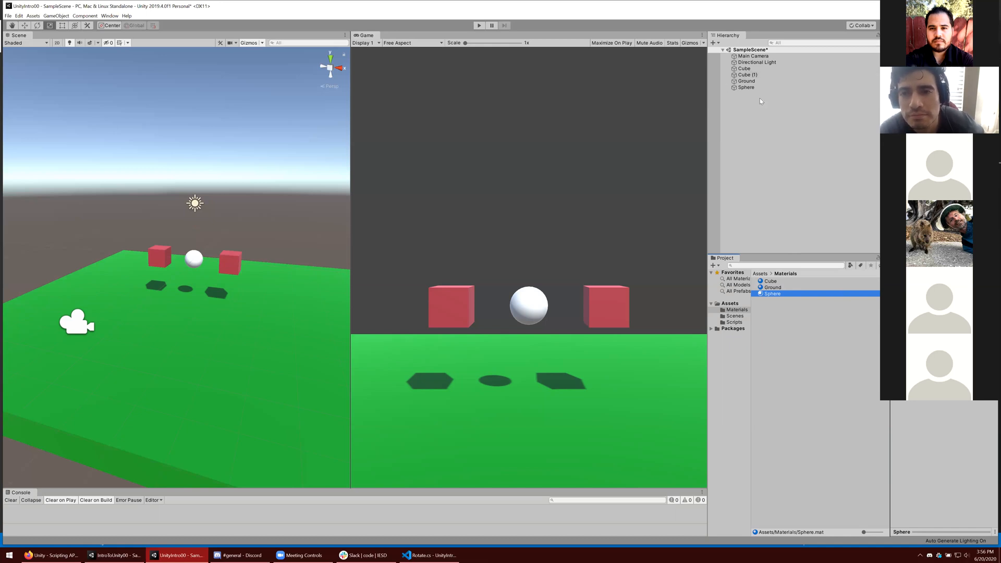
click(748, 88)
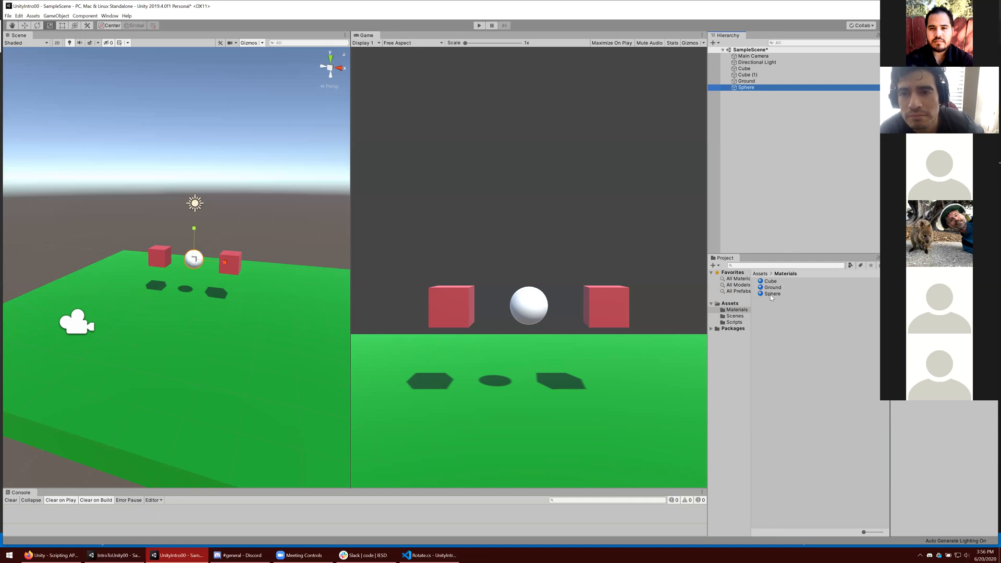
drag(770, 296, 912, 307)
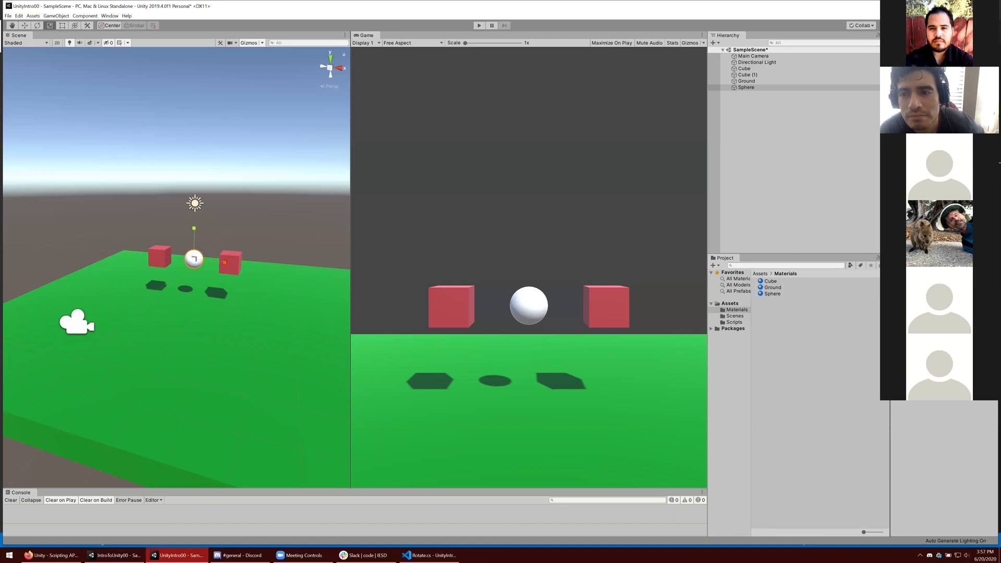
- Set the Sphere material's colour to blue with RGB 20, 75, 191
click(773, 294)
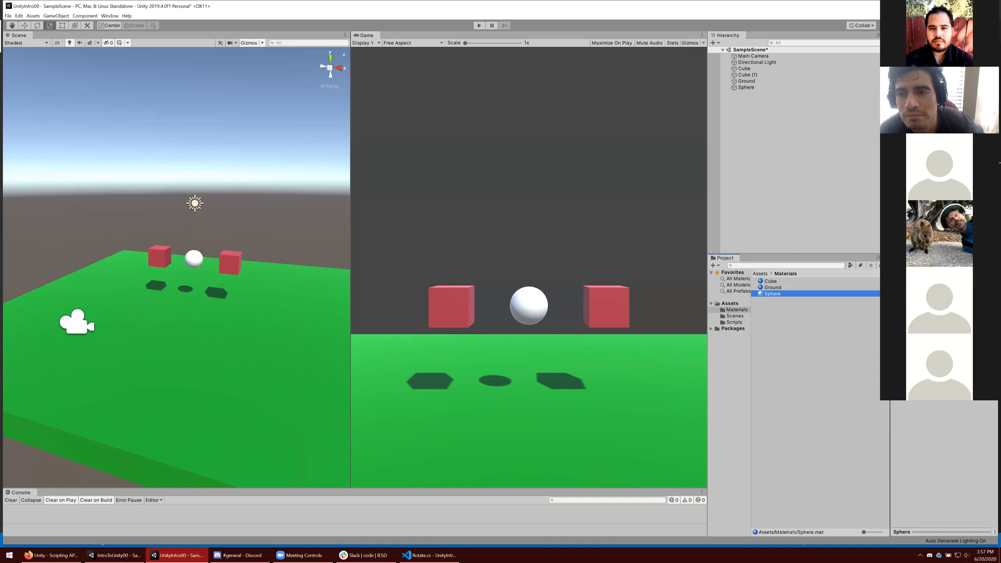
click(959, 80)
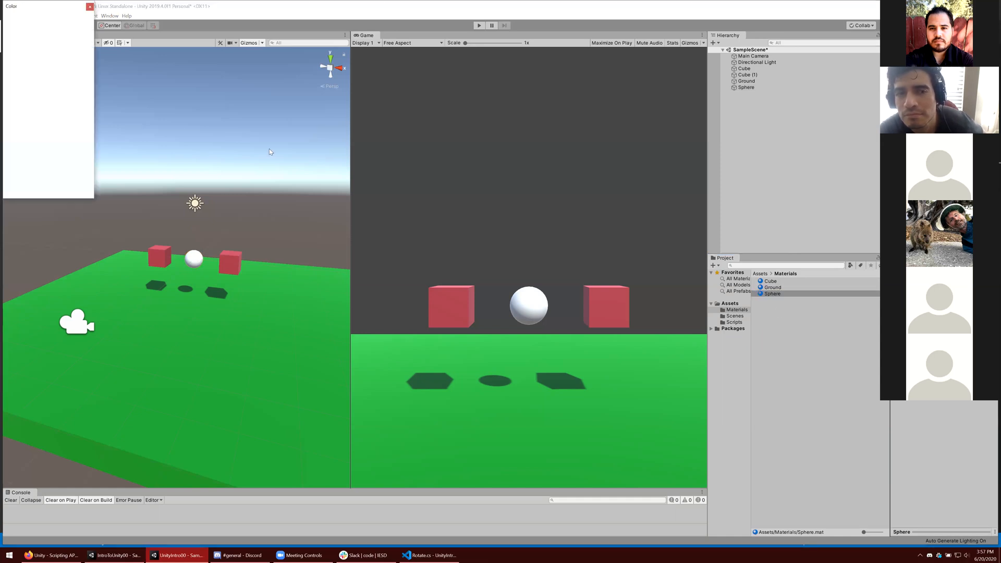
click(20, 97)
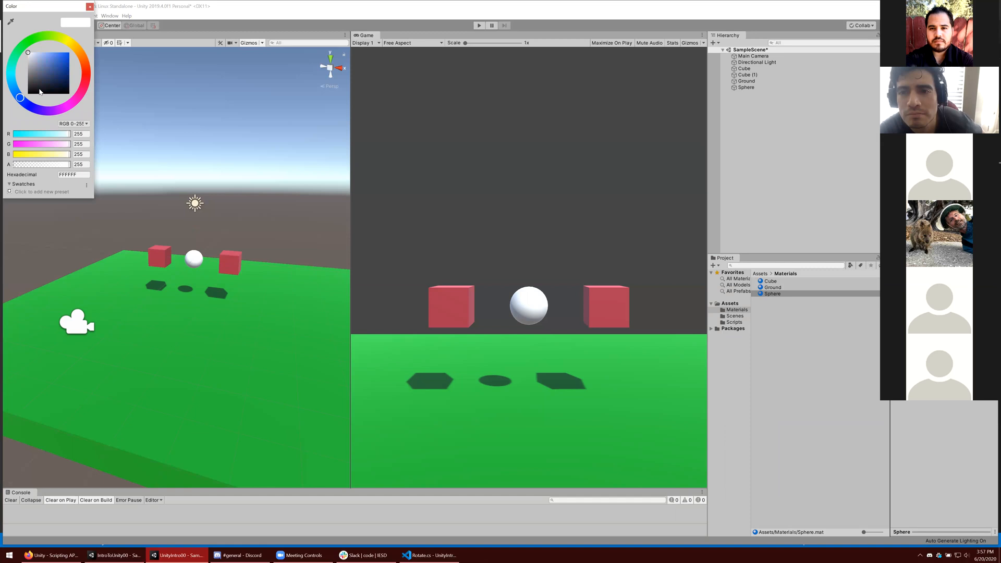
drag(62, 76, 65, 64)
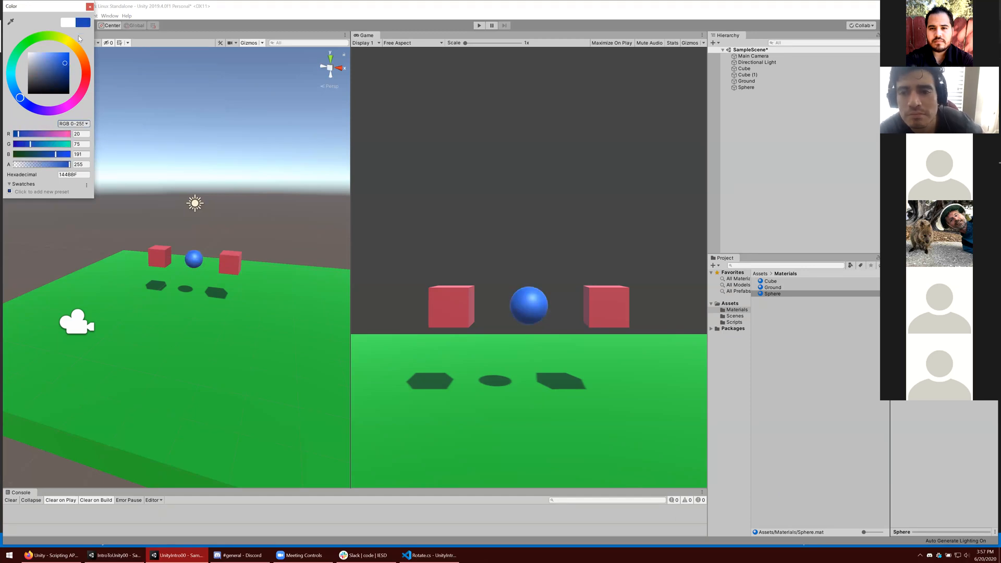
click(90, 7)
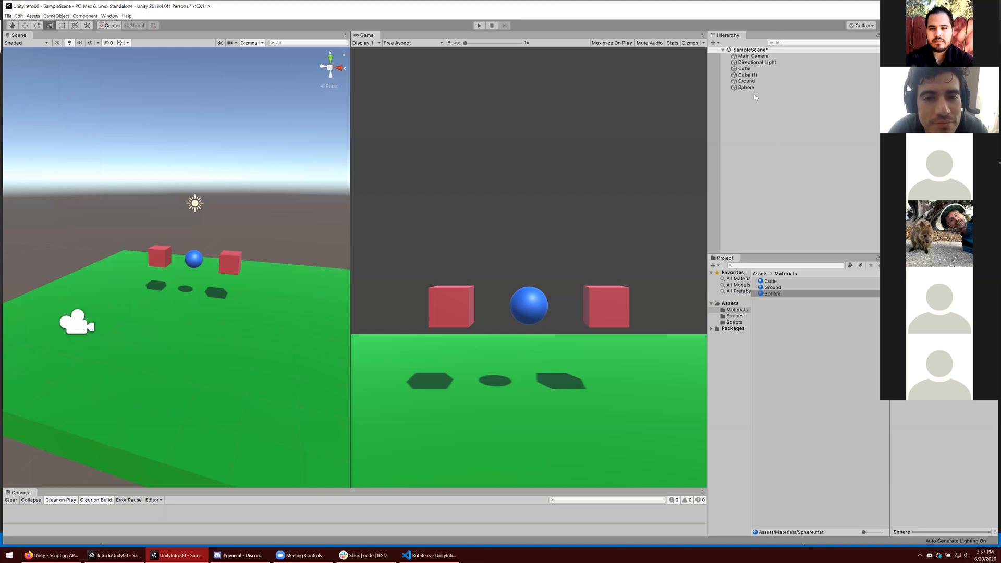
- Give the Sphere object a Rigidbody, test its fall in play mode, and stop the scene
click(733, 322)
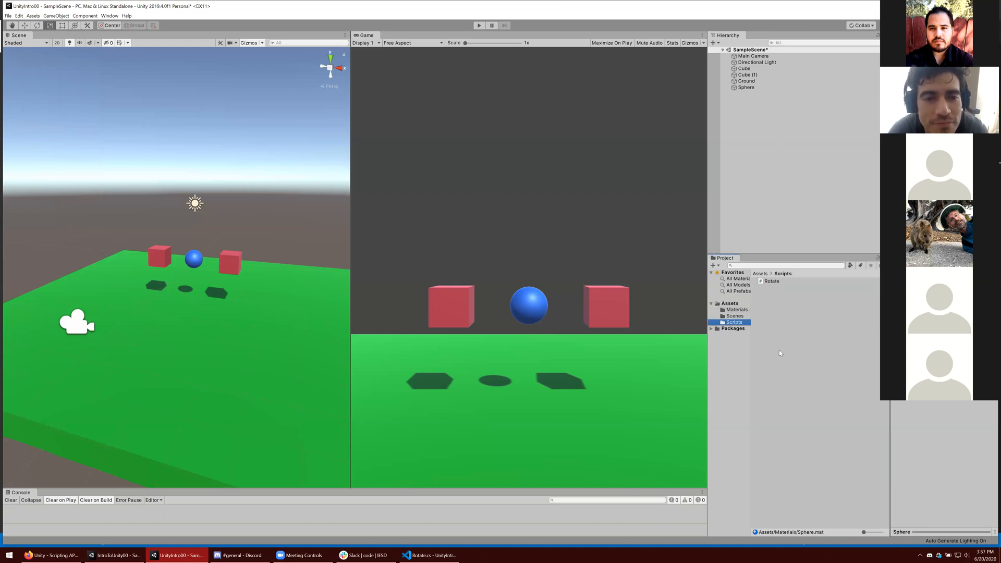
click(752, 87)
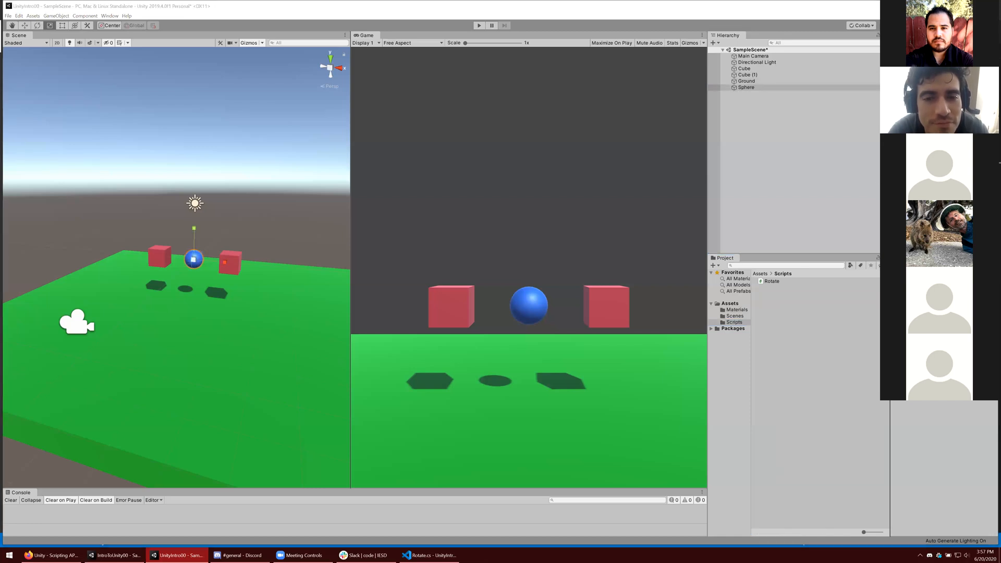
click(478, 26)
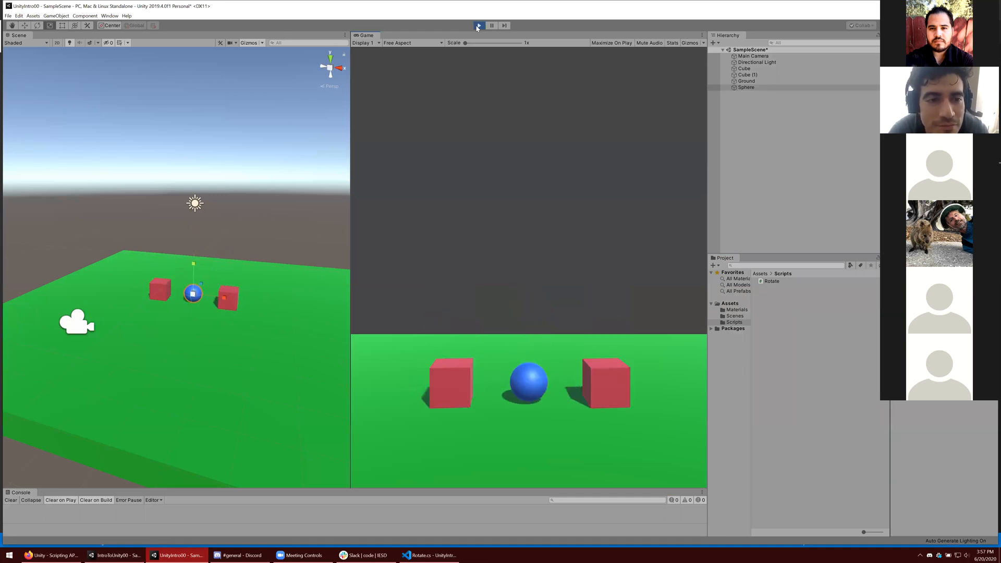
click(478, 25)
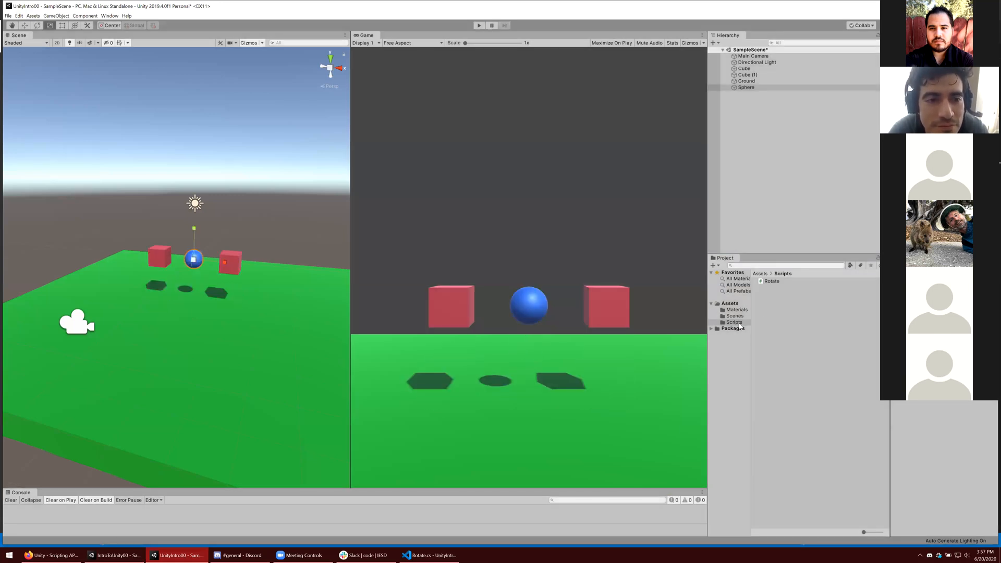
- Create a C# script named Bounce in the Scripts folder and open it in Visual Studio Code
click(734, 323)
click(789, 320)
right_click(774, 315)
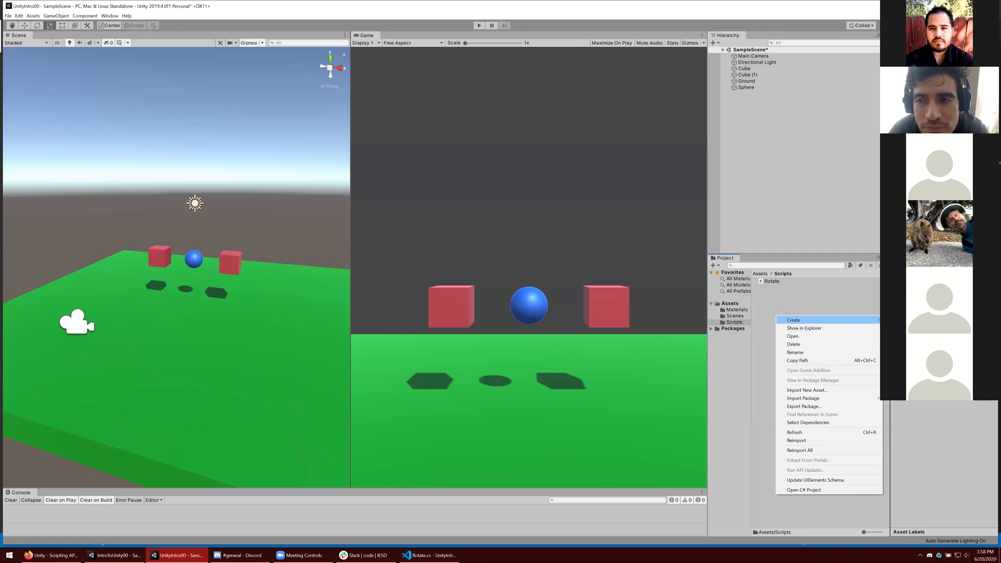
click(913, 59)
text(Bounce)
key(Return)
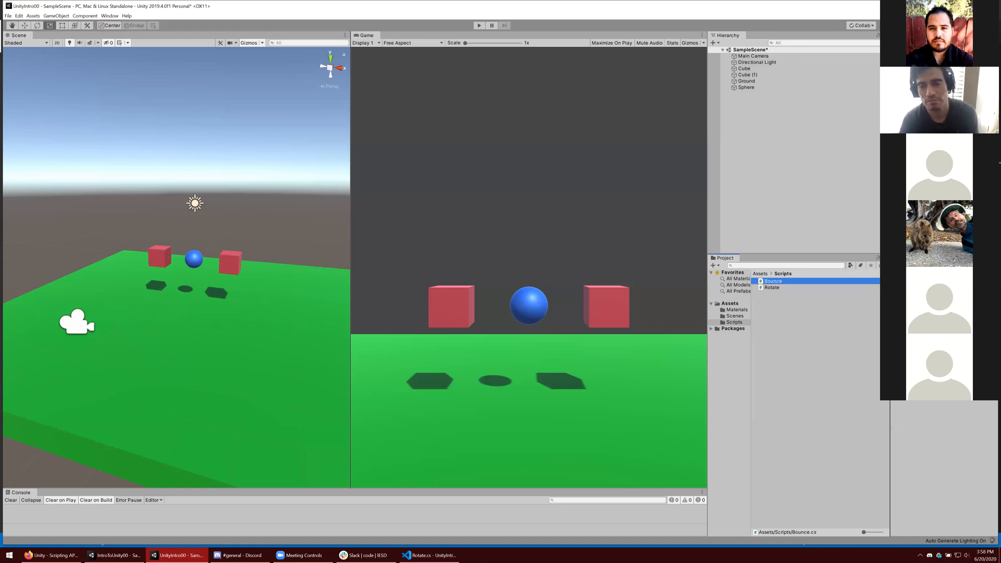
double_click(774, 281)
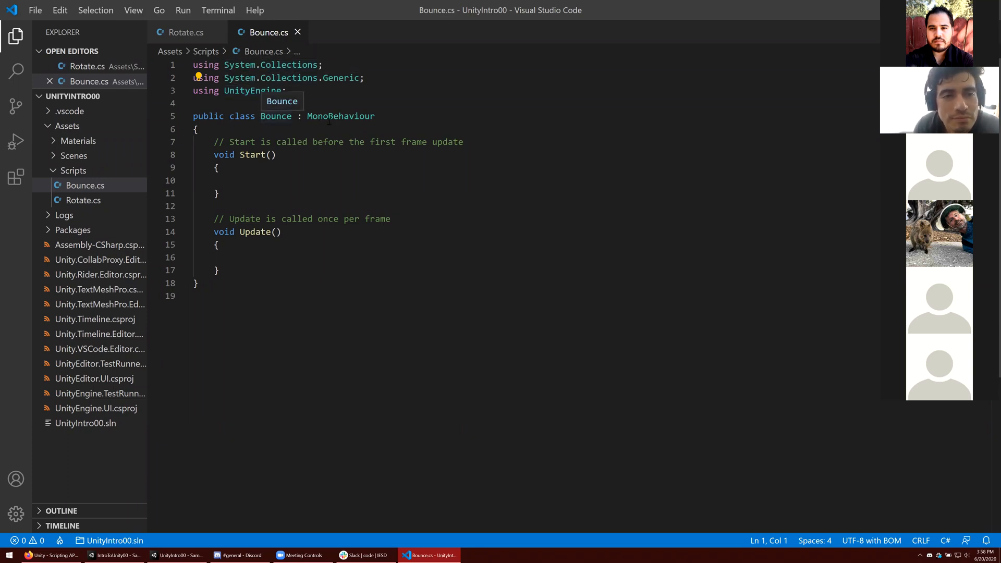
- Auto-format the Bounce script and delete the comment line above the Start method
mouse_move(335, 118)
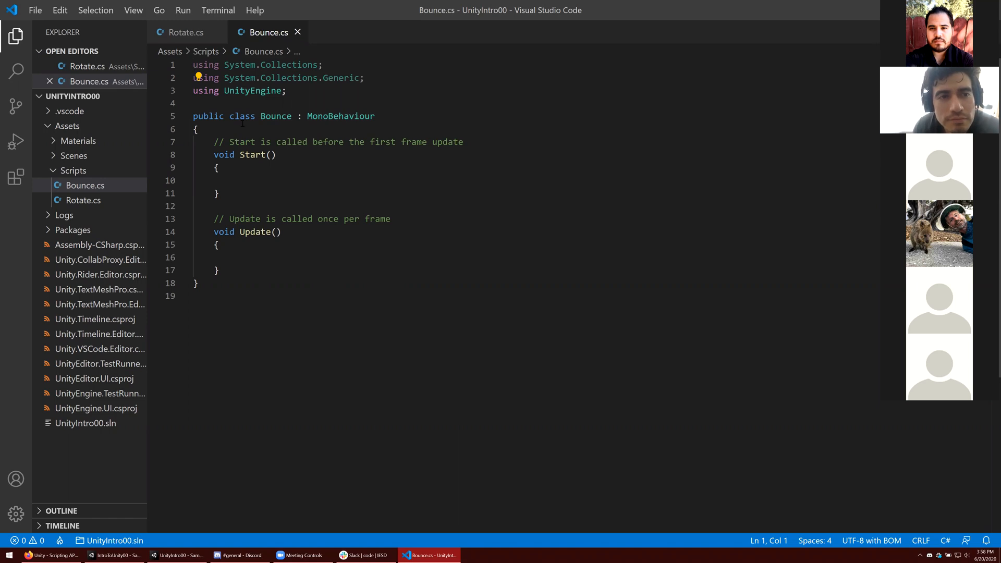
click(388, 117)
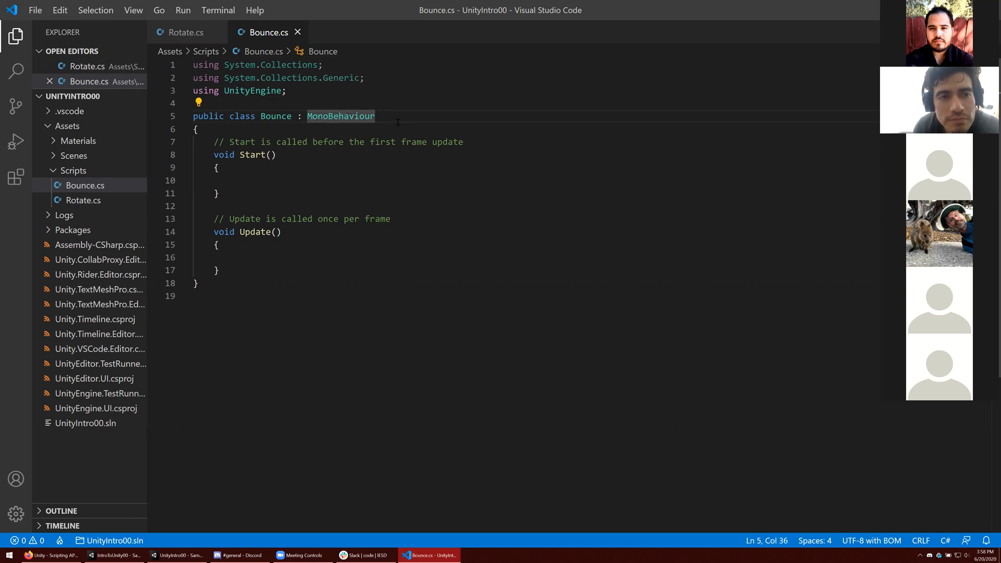
key(shift+alt+f)
key(Down)
key(Home)
key(Home)
key(shift+Down)
key(BackSpace)
- Declare a private Rigidbody field named rb at the top of the Bounce class, followed by a blank line
key(Up)
key(End)
key(Return)
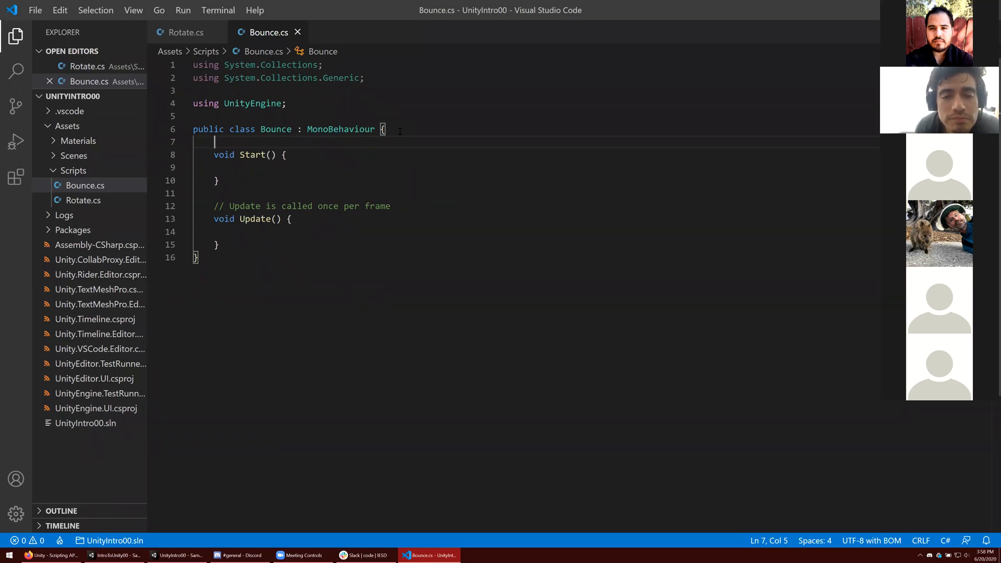
text(private )
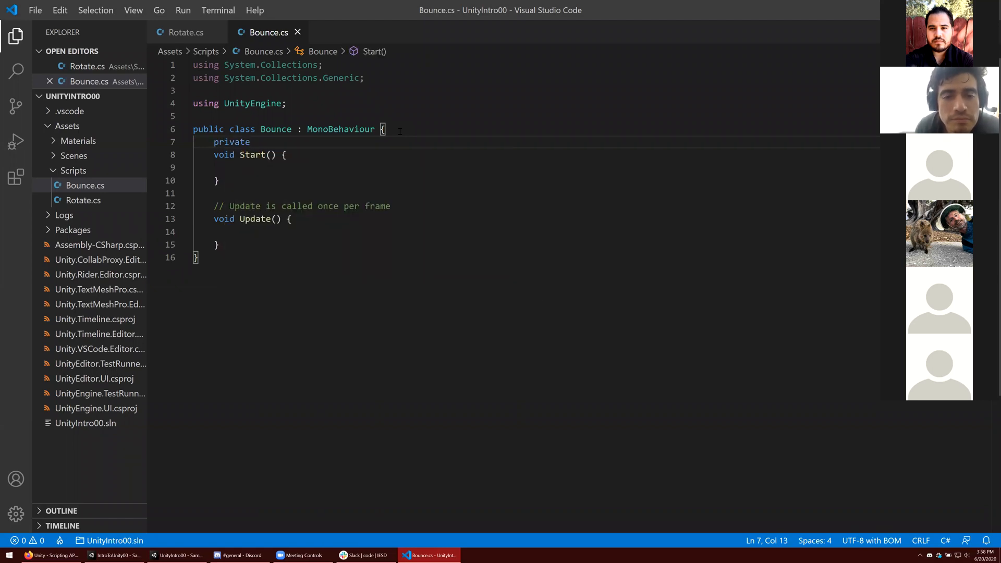
text(Rig)
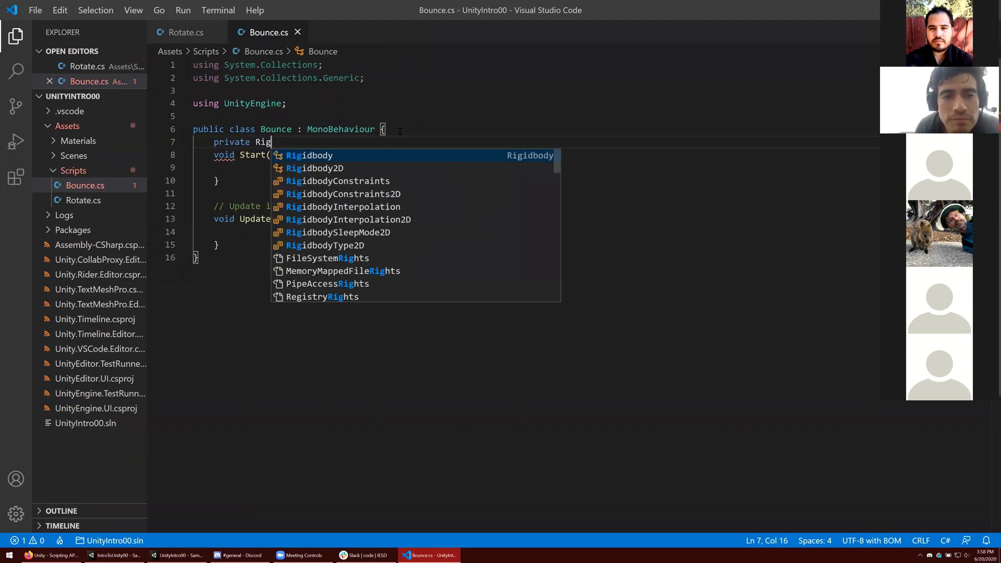
key(Tab)
text(rb)
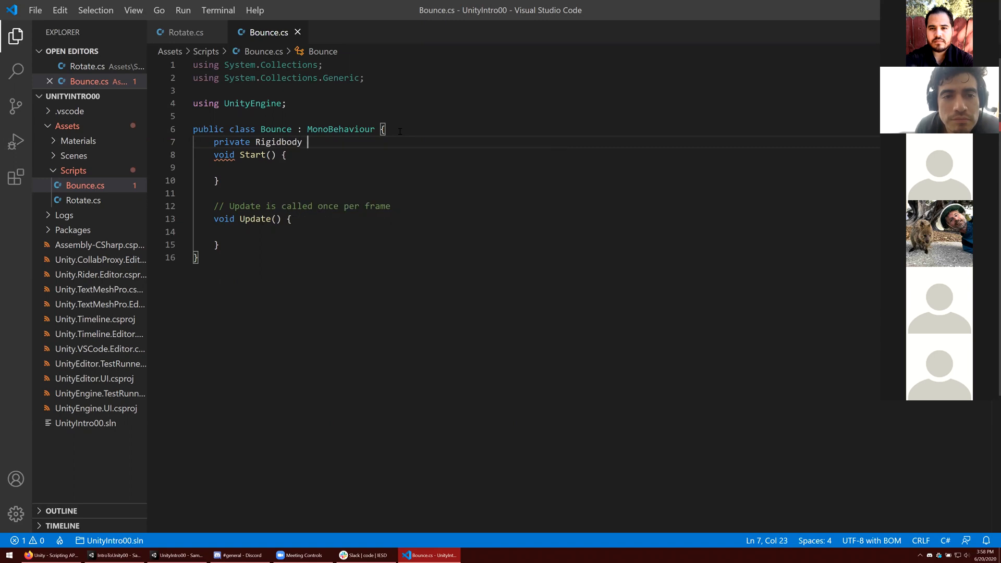
key(Tab)
text(;)
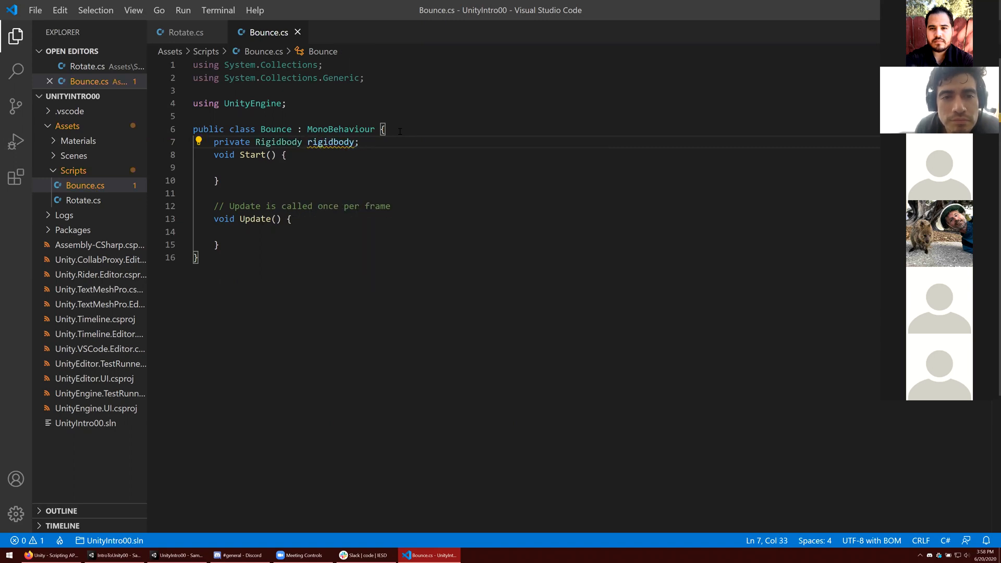
key(ctrl+z)
key(ctrl+z)
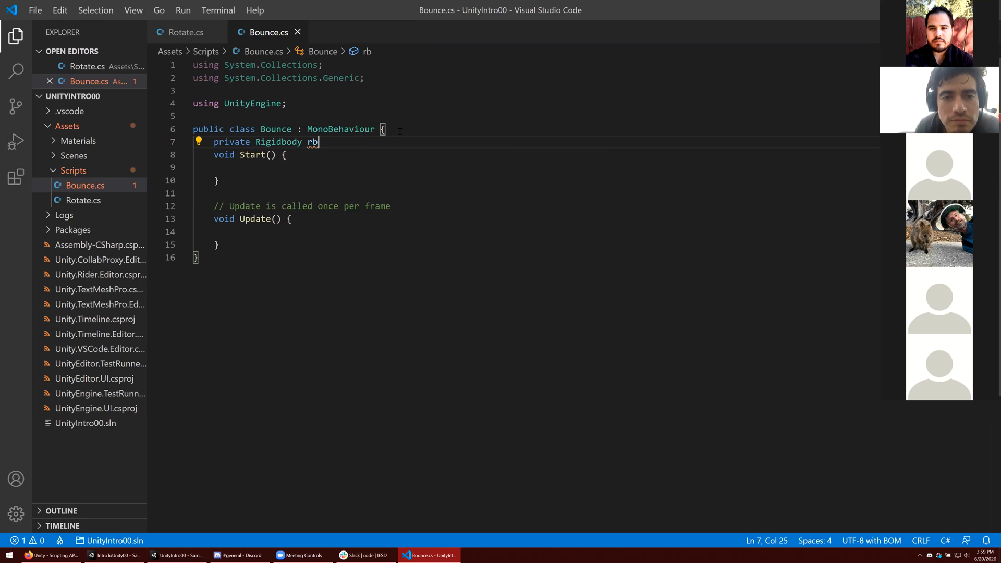
text(;)
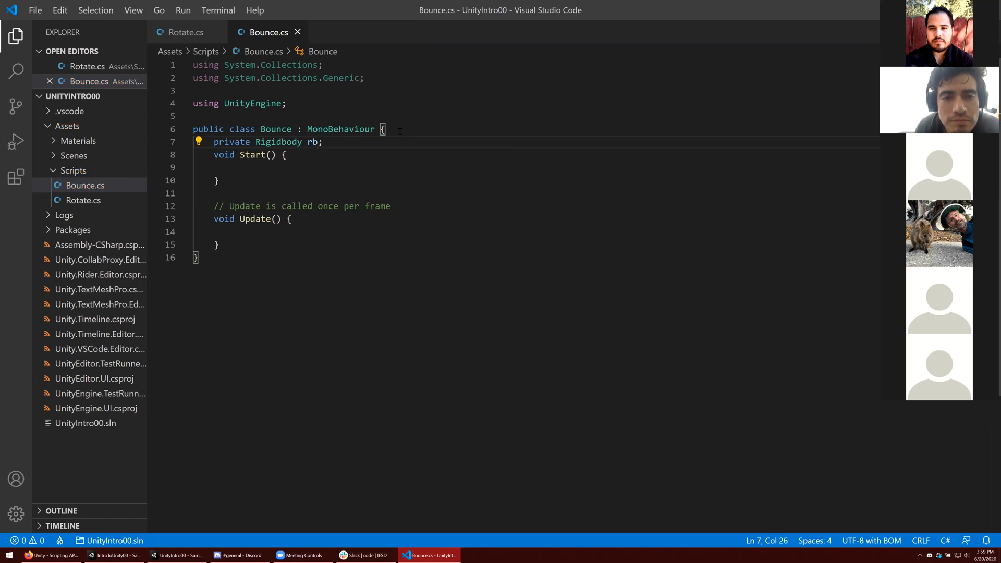
key(Return)
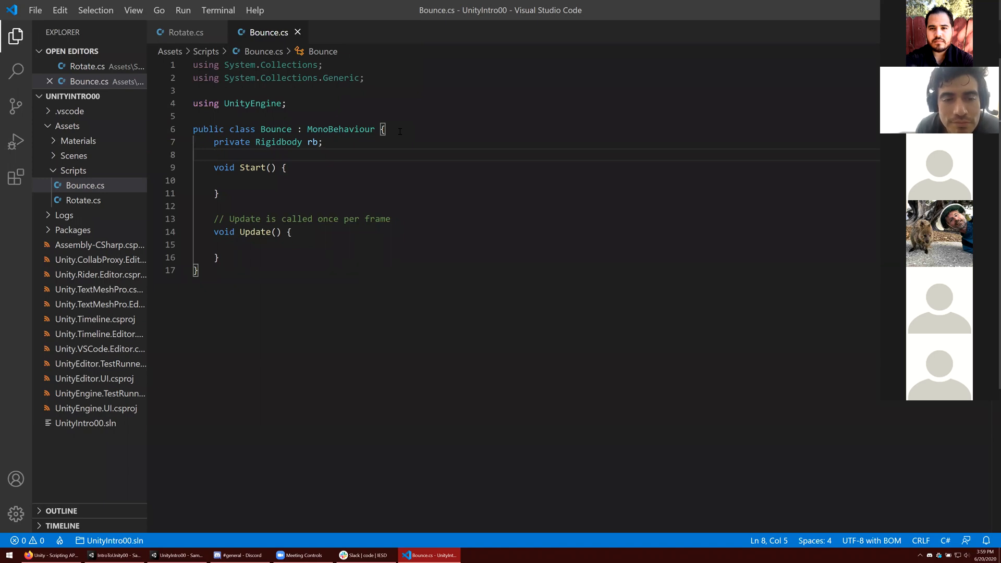
- Inside the Start method, assign the object's Rigidbody to rb with rb = GetComponent<Rigidbody>();
key(Down)
key(Down)
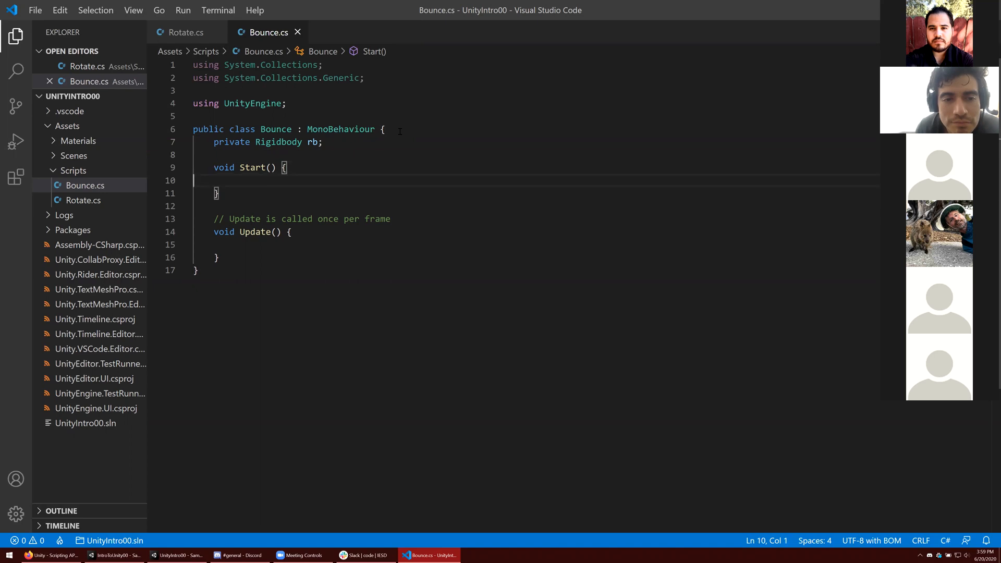
key(Tab)
key(Tab)
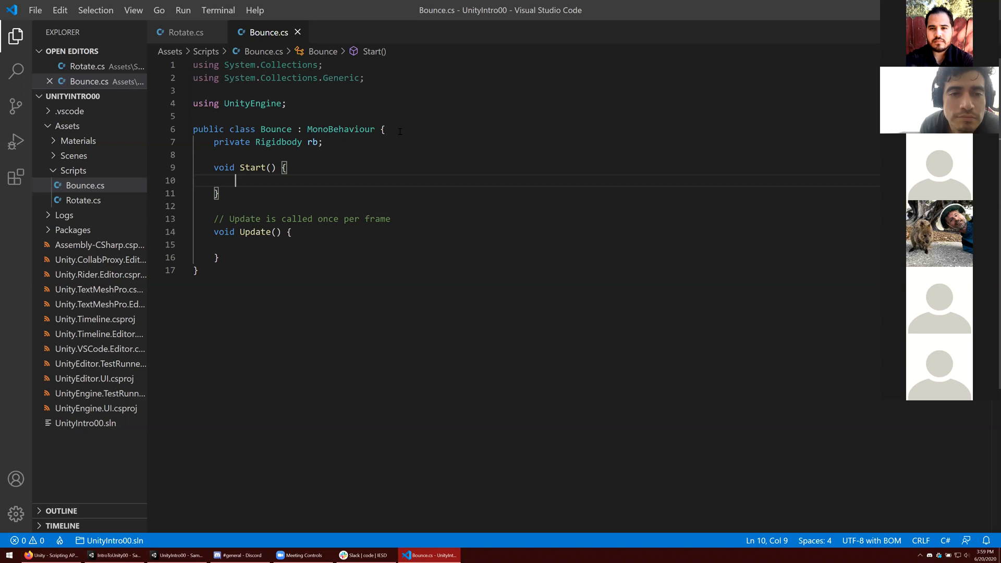
text(rb )
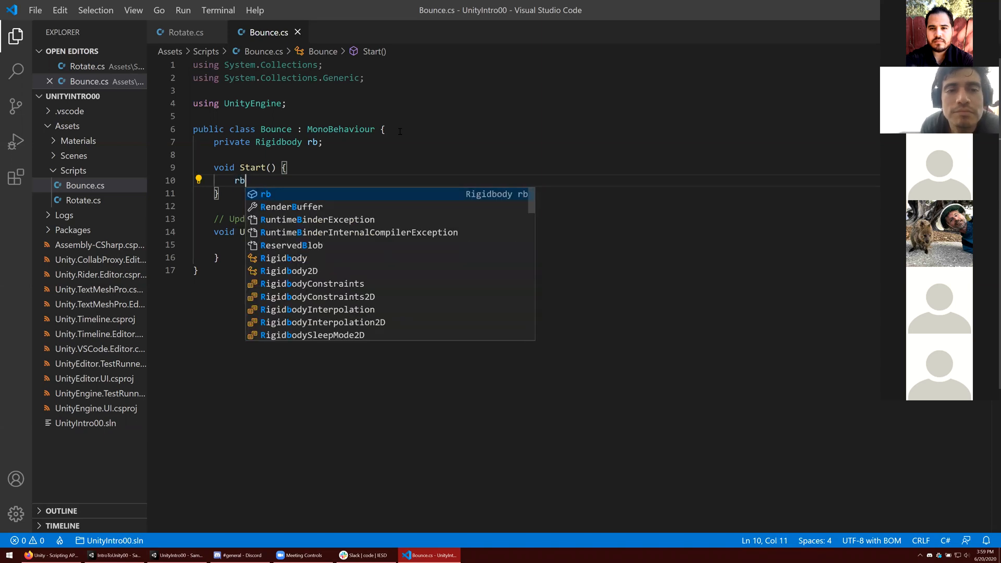
text(= )
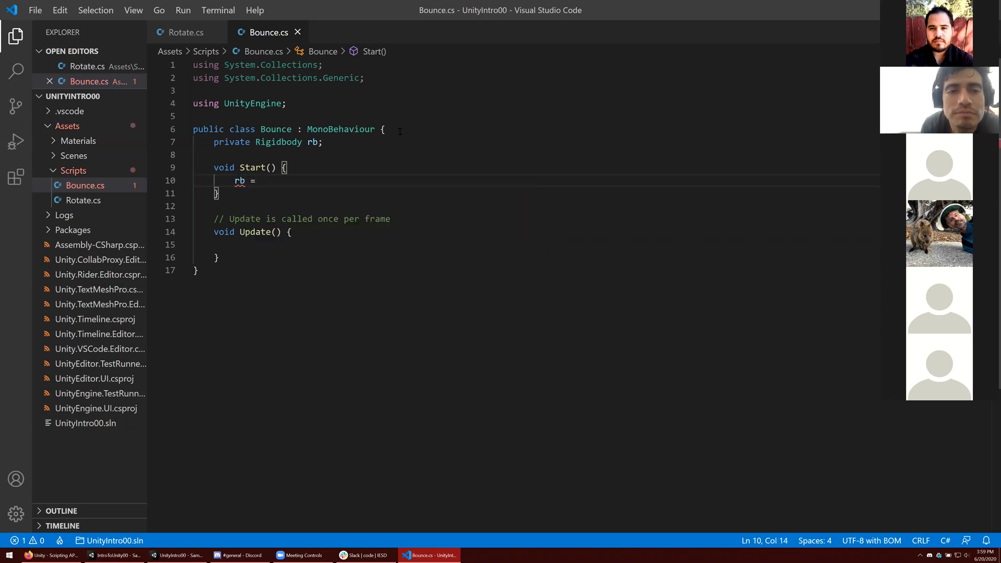
text(GetCo)
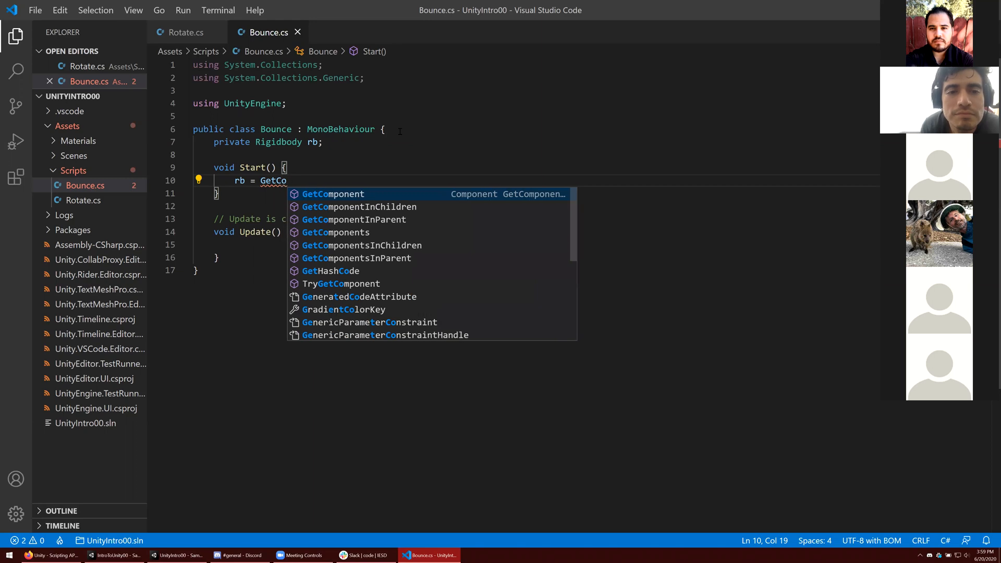
key(Return)
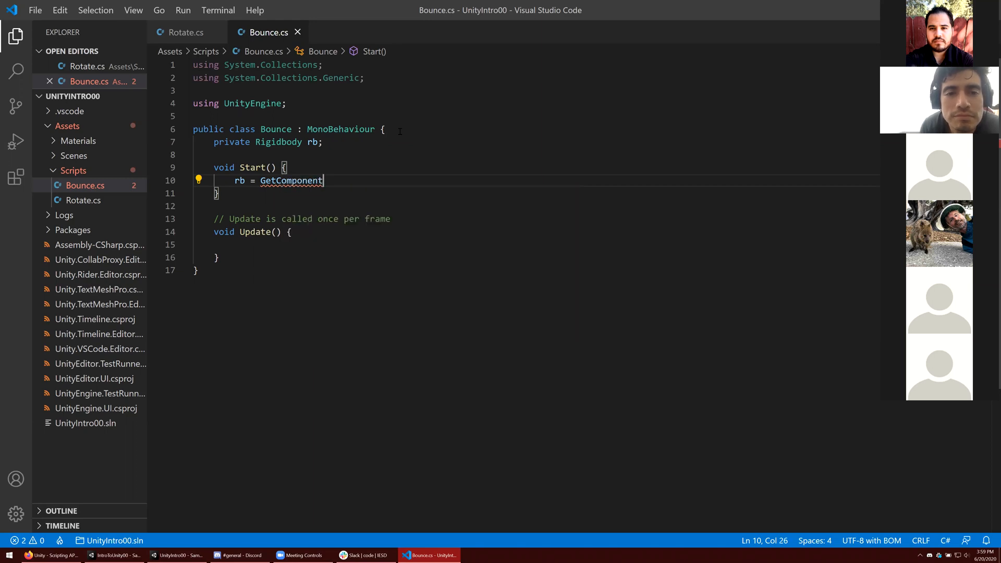
text(<Rig)
key(Return)
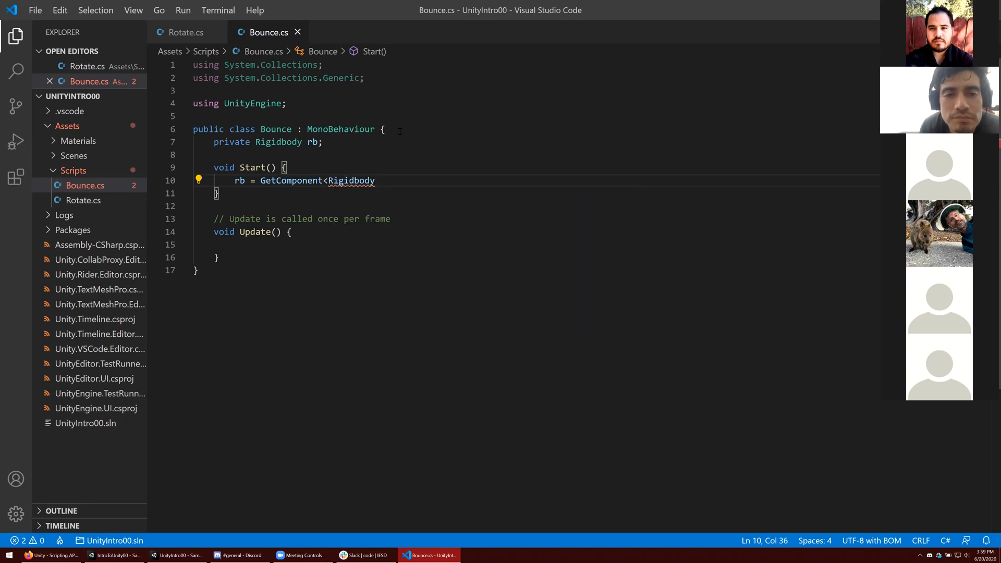
text(>();)
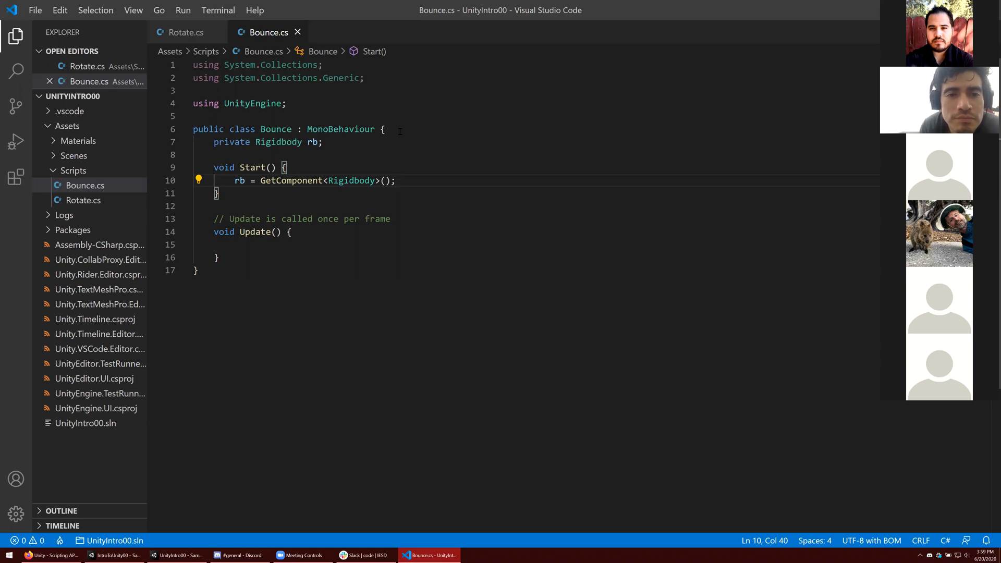
- Delete the comment line above the Update method
key(Down)
key(Down)
key(Down)
key(Home)
key(Home)
key(shift+Down)
key(Delete)
key(Down)
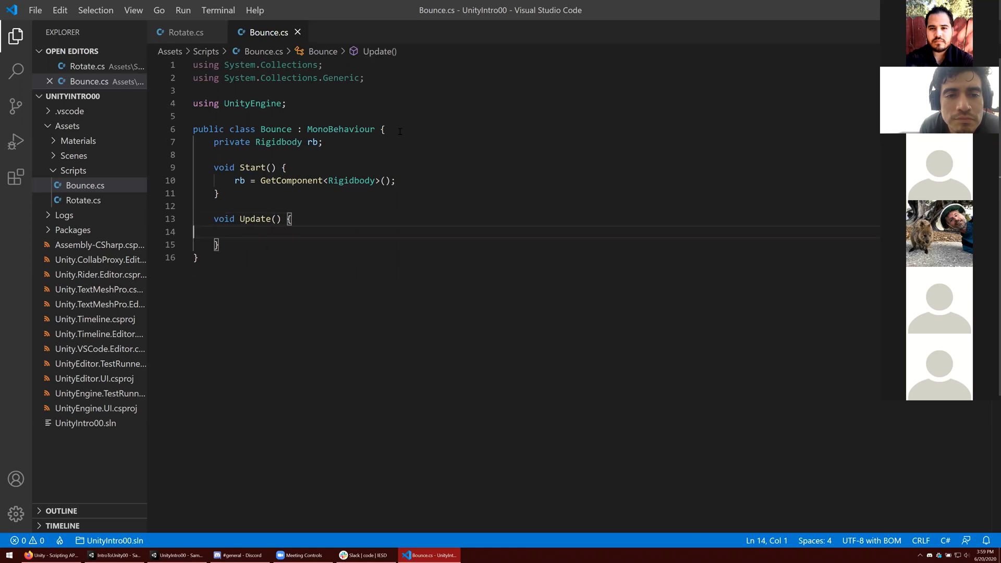
- Replace the Update method name with the autocompleted OnCollisionEnter(Collision other) method snippet
double_click(255, 219)
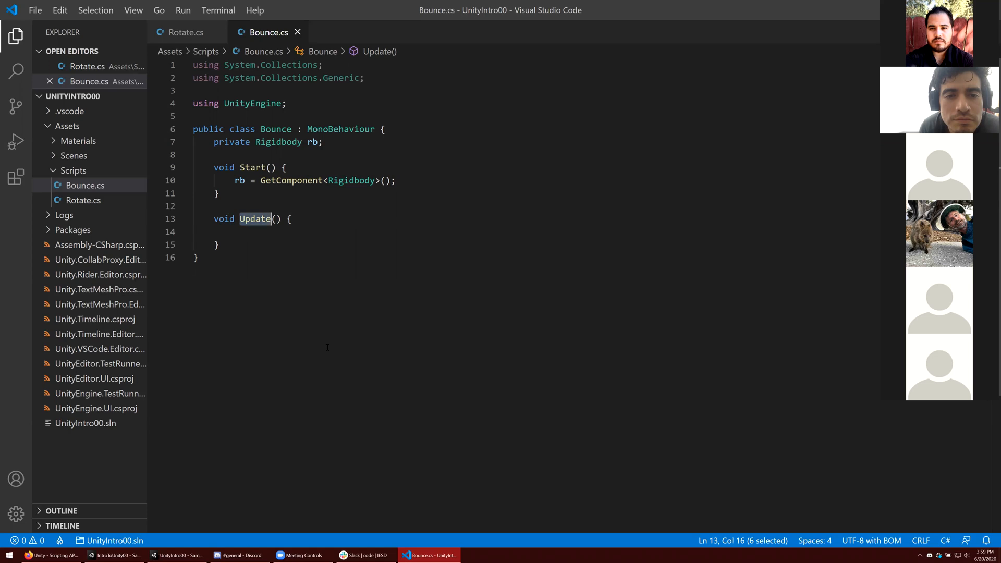
key(BackSpace)
text(E)
key(BackSpace)
text(OnCol)
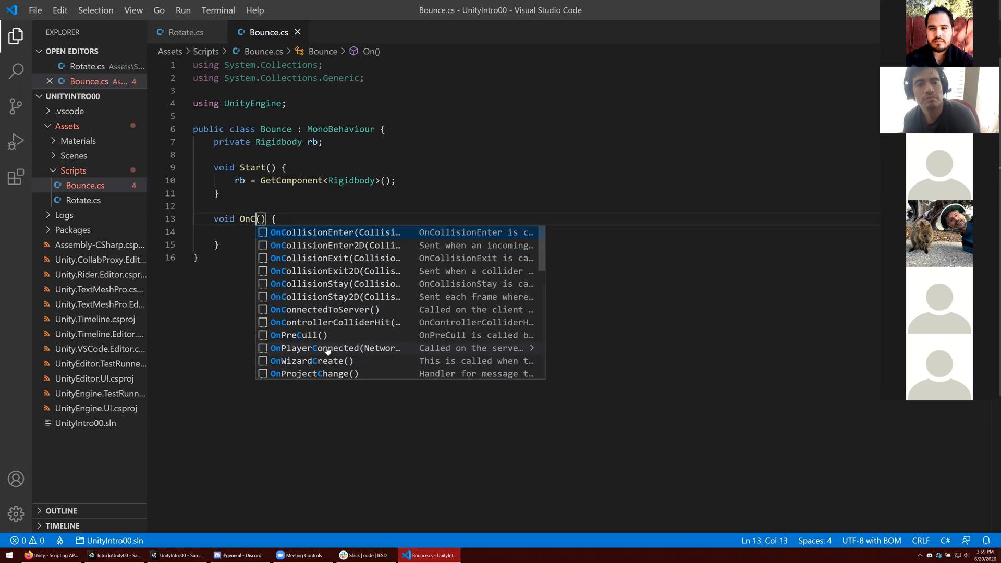
key(Return)
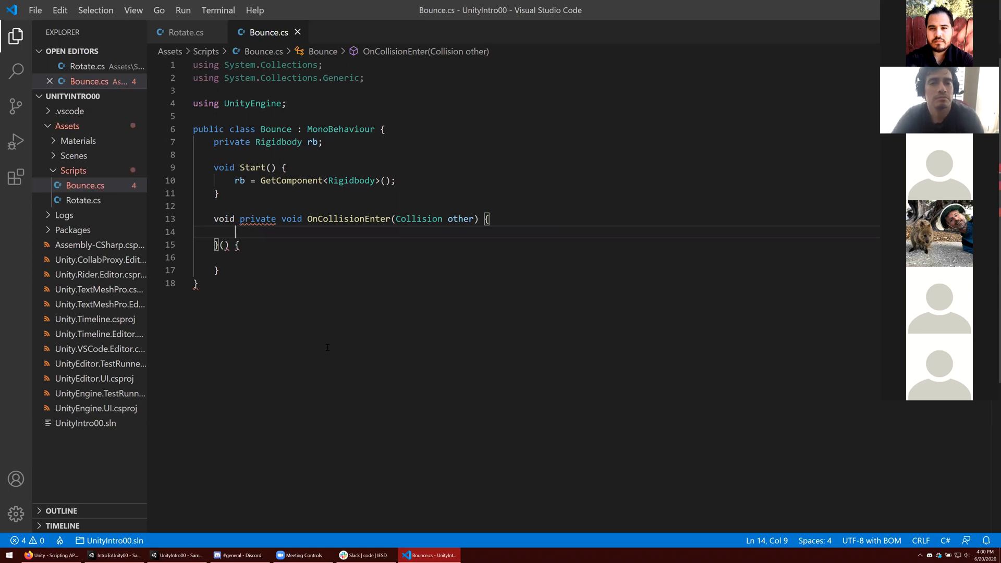
- Remove the duplicate void before private and the leftover parentheses and braces after the OnCollisionEnter method
click(241, 218)
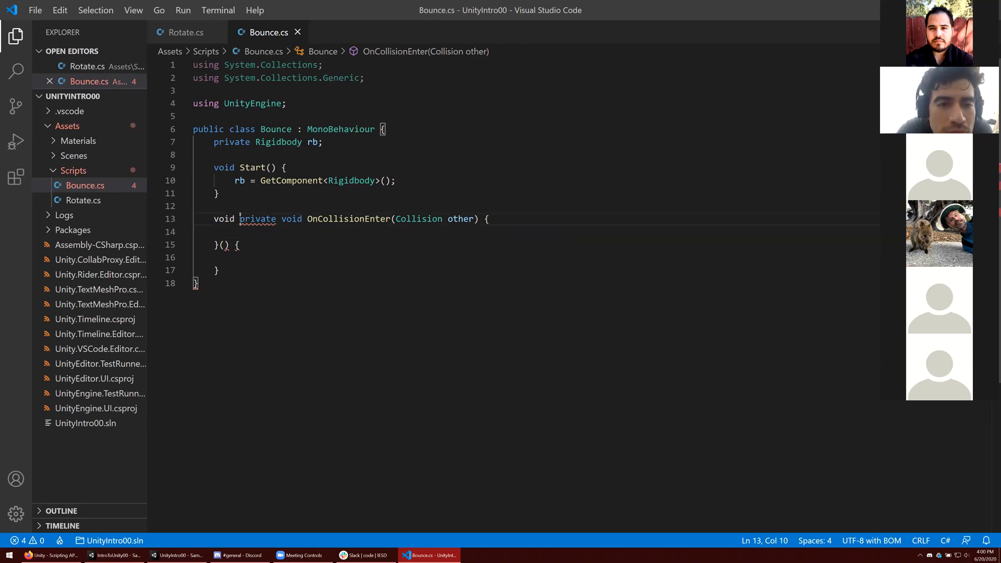
key(BackSpace)
key(BackSpace)
key(BackSpace)
key(BackSpace)
key(BackSpace)
key(Down)
key(Down)
key(Right)
key(shift+End)
key(Delete)
key(shift+Left)
key(shift+Left)
key(End)
key(shift+Down)
key(shift+Down)
key(Delete)
key(Up)
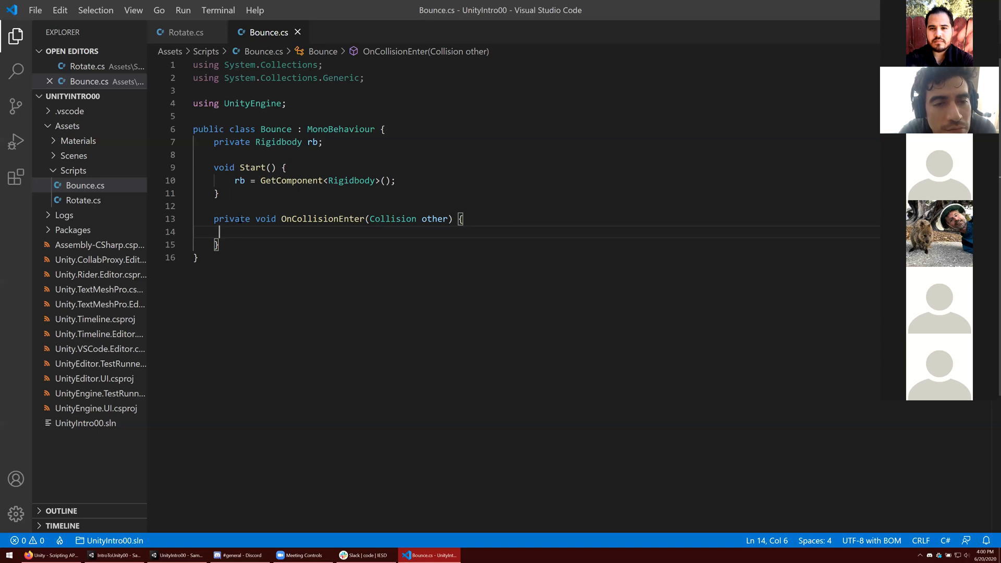
- Start an rb.AddForce call inside OnCollisionEnter, indented to match the body of the Start method
text(rb.)
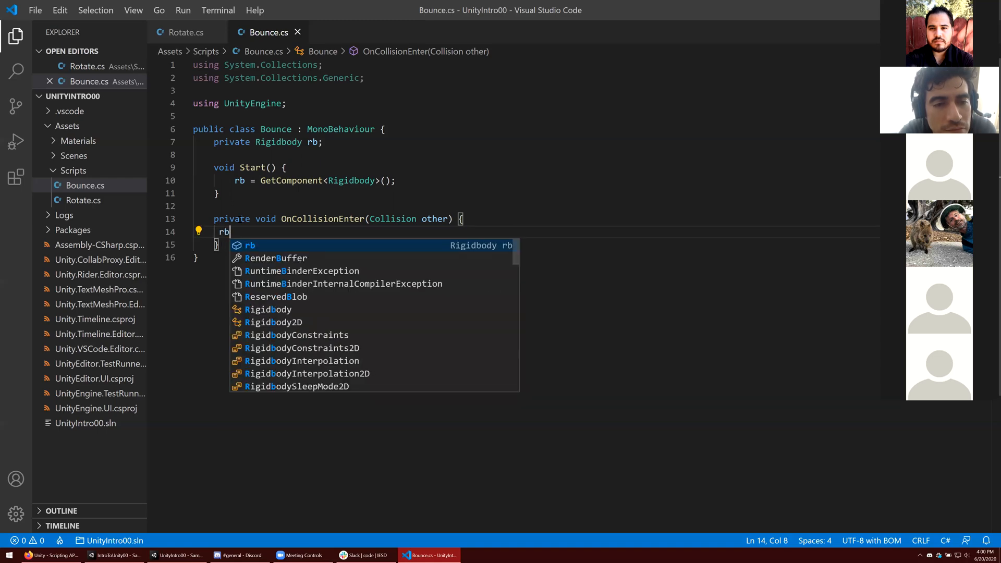
key(Home)
key(Tab)
key(End)
key(BackSpace)
key(BackSpace)
key(BackSpace)
key(BackSpace)
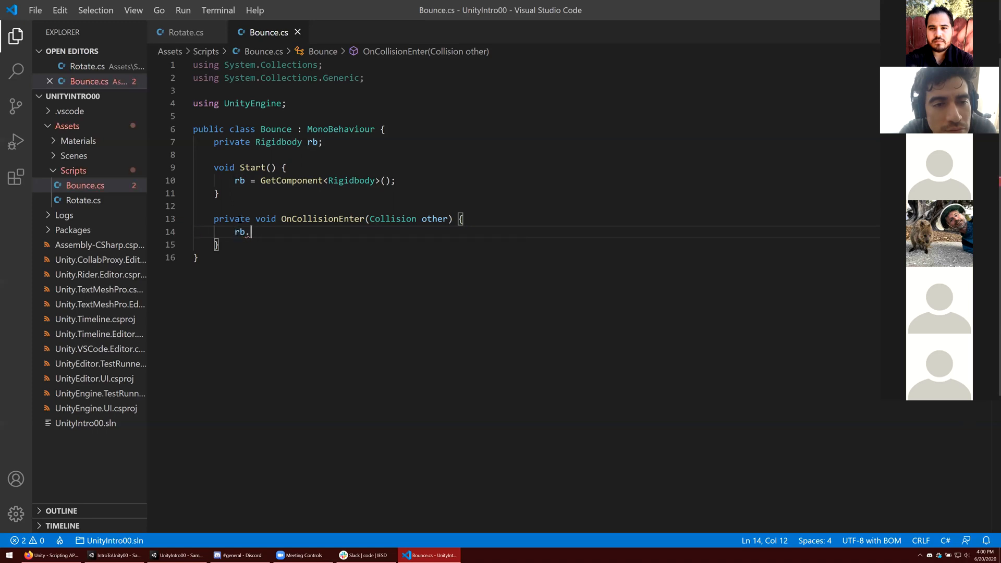
text(.)
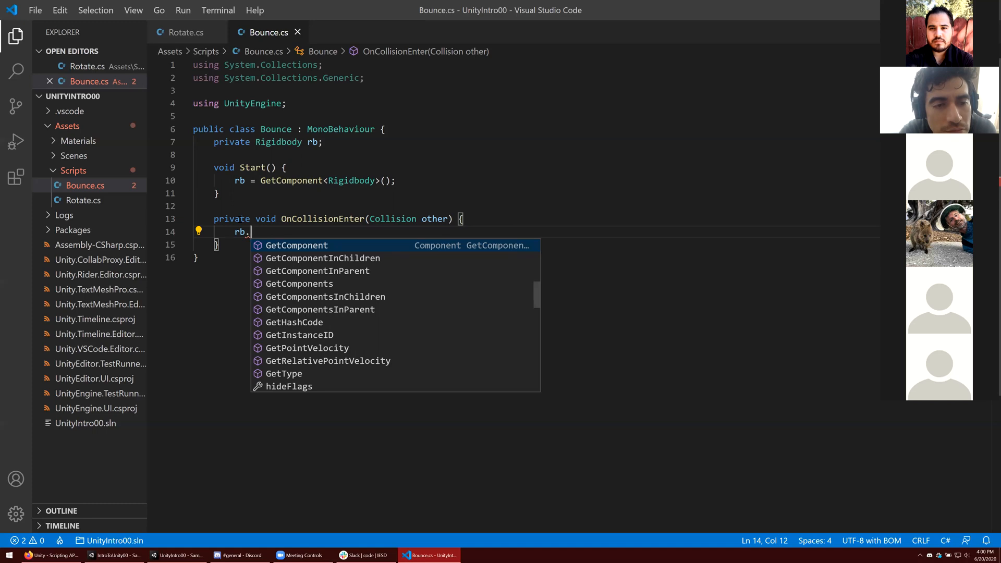
text(Add)
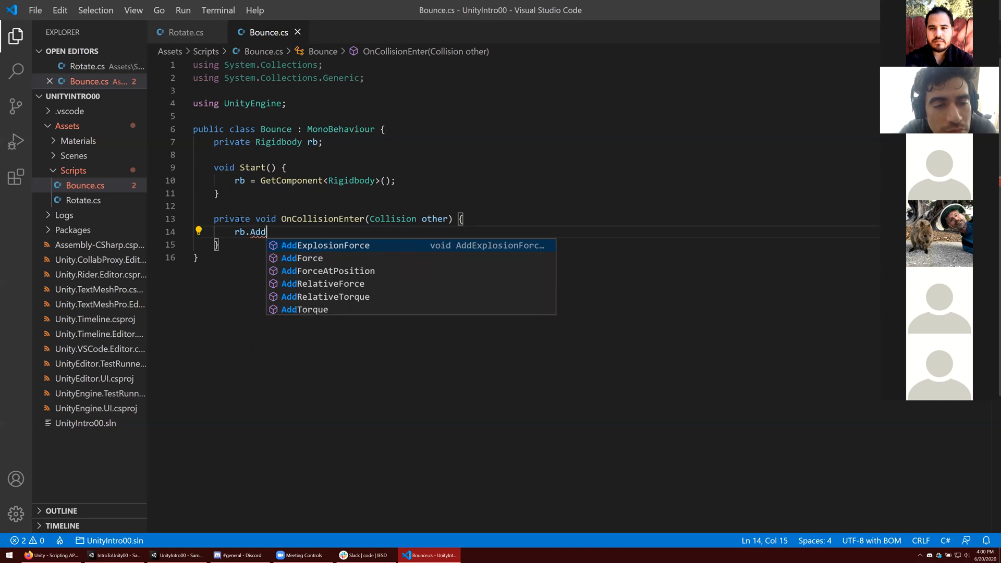
key(Down)
key(Return)
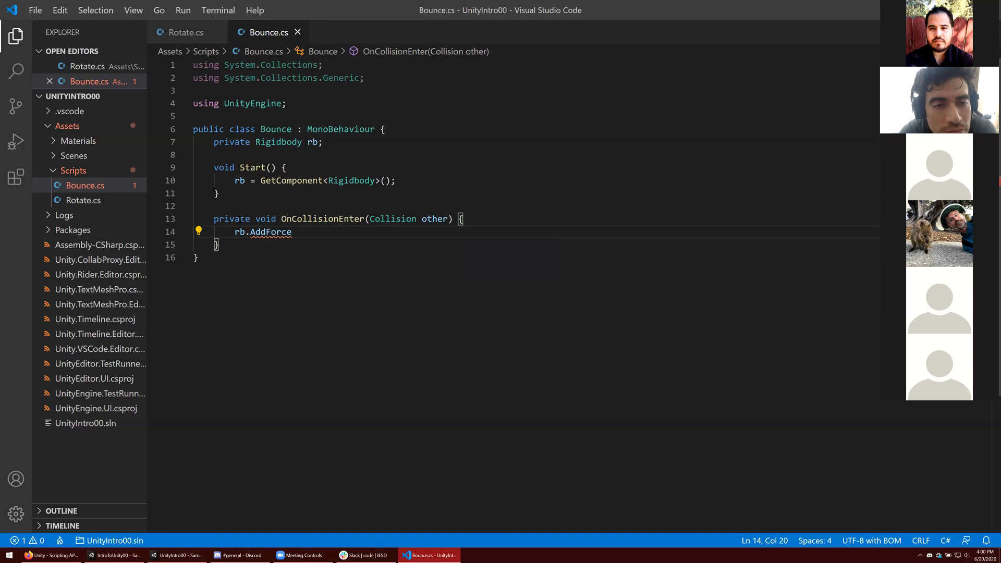
- Give the AddForce call the argument Vector3.up * 400f and close the statement with a semicolon
text(()
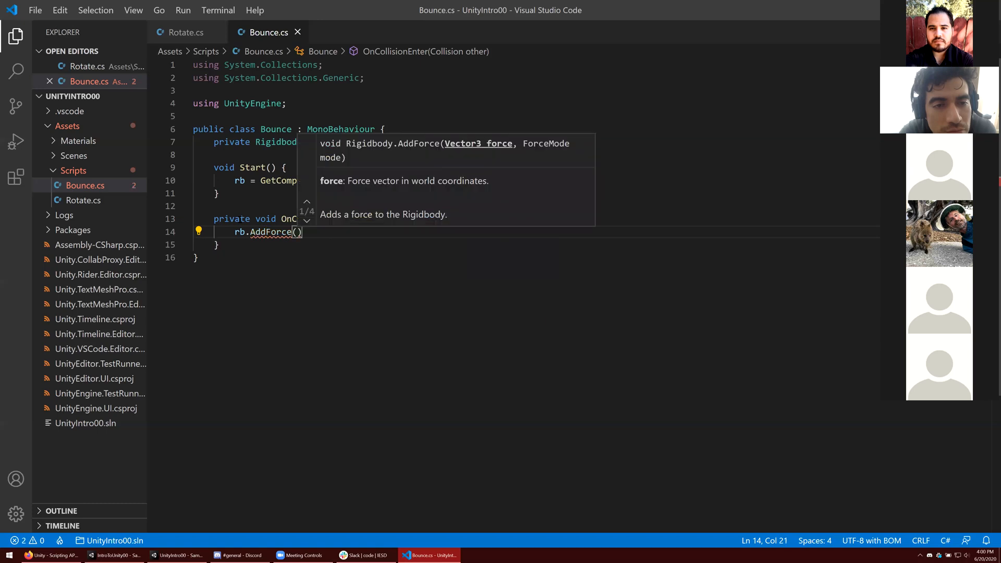
text(Vector3.)
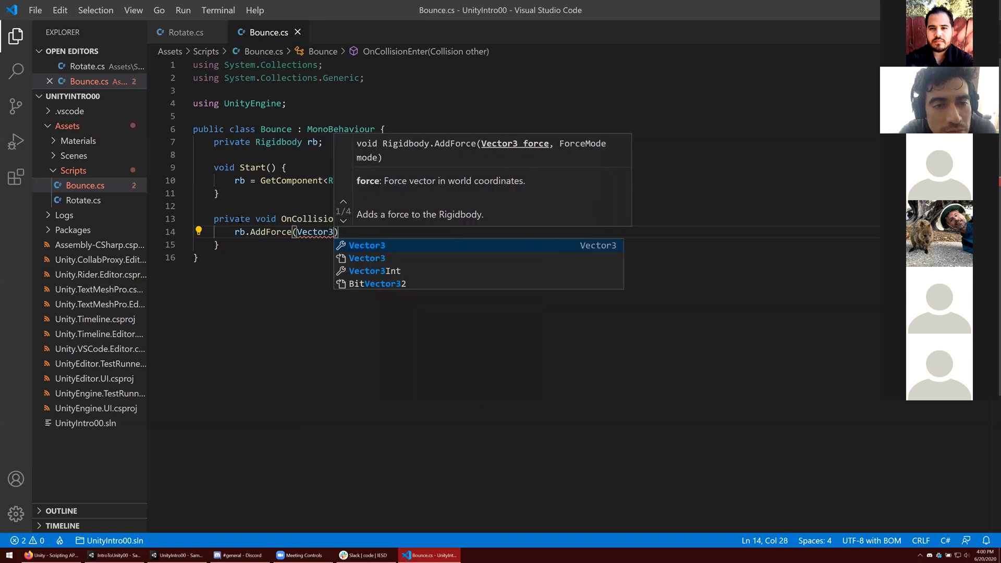
text(up)
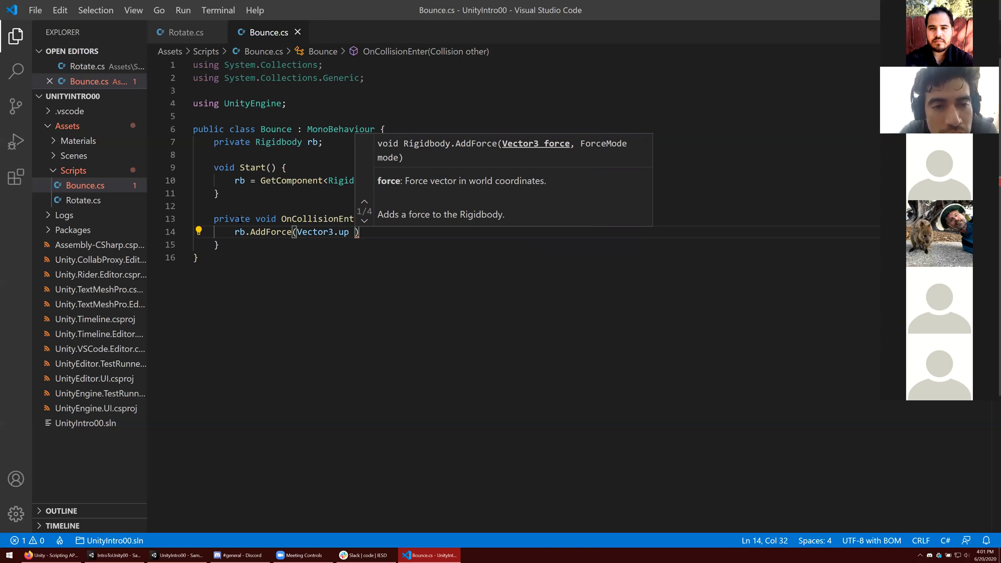
text(*)
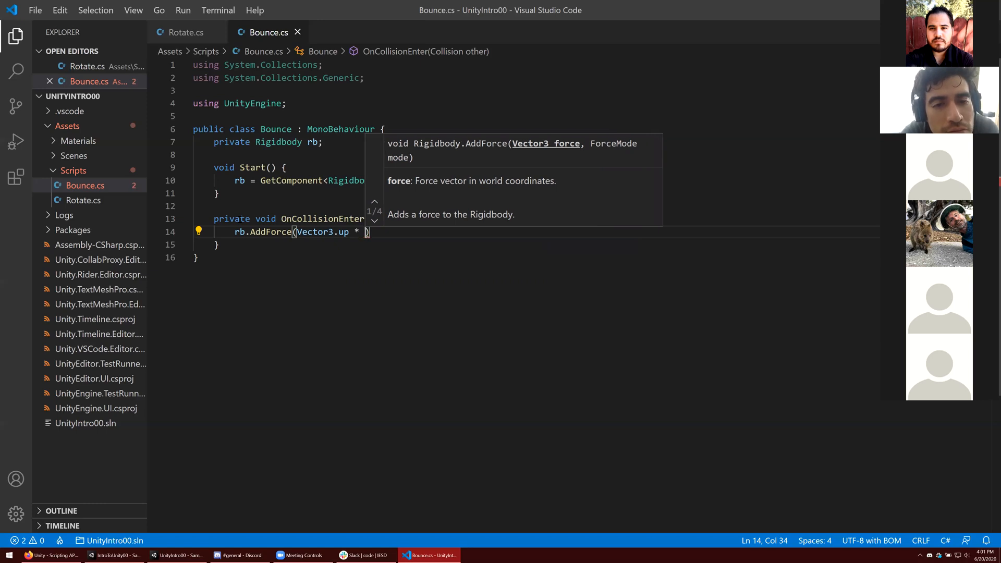
text( 400f)
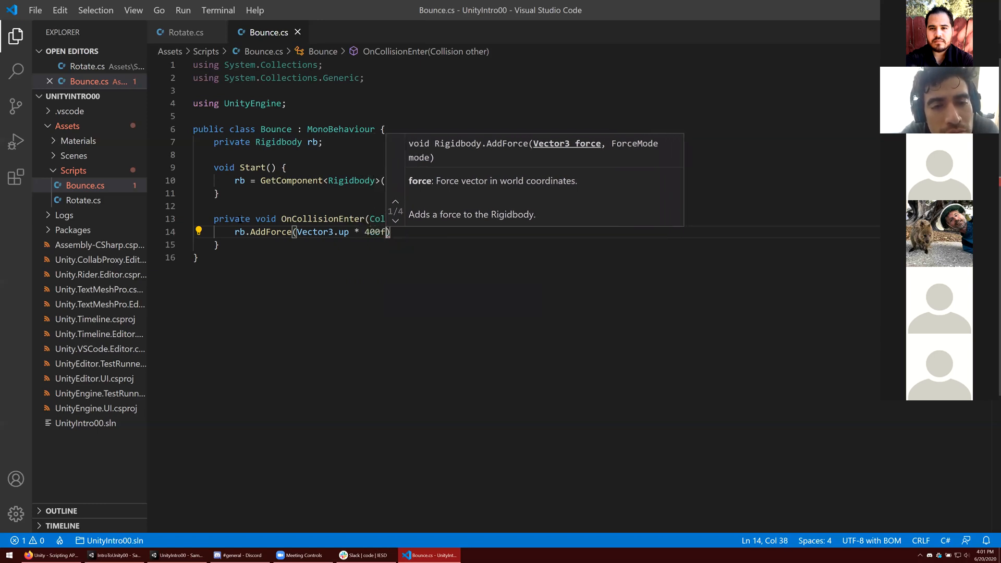
text();)
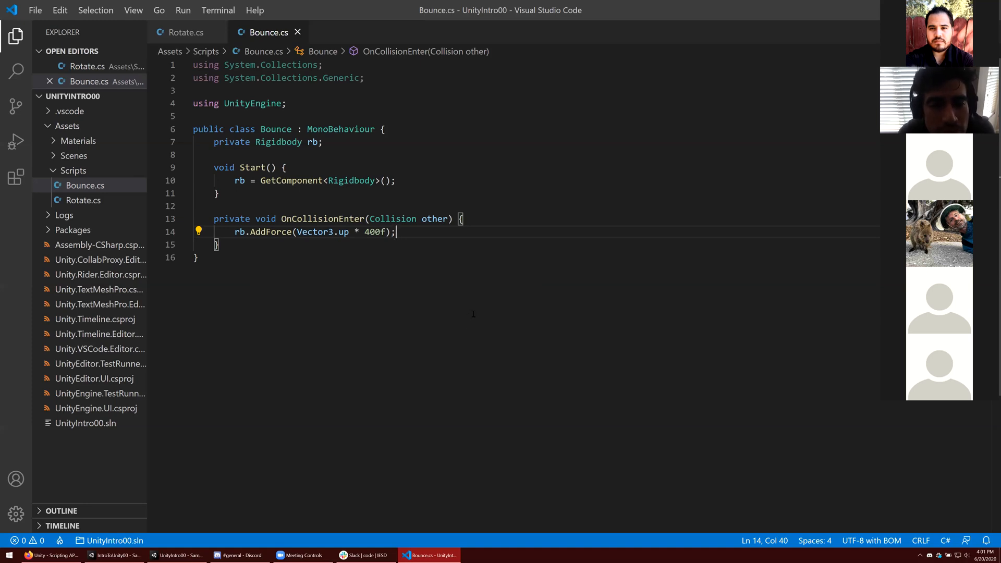
- Enlarge the code editor's display by two zoom levels to review the Bounce script
key(Down)
key(Down)
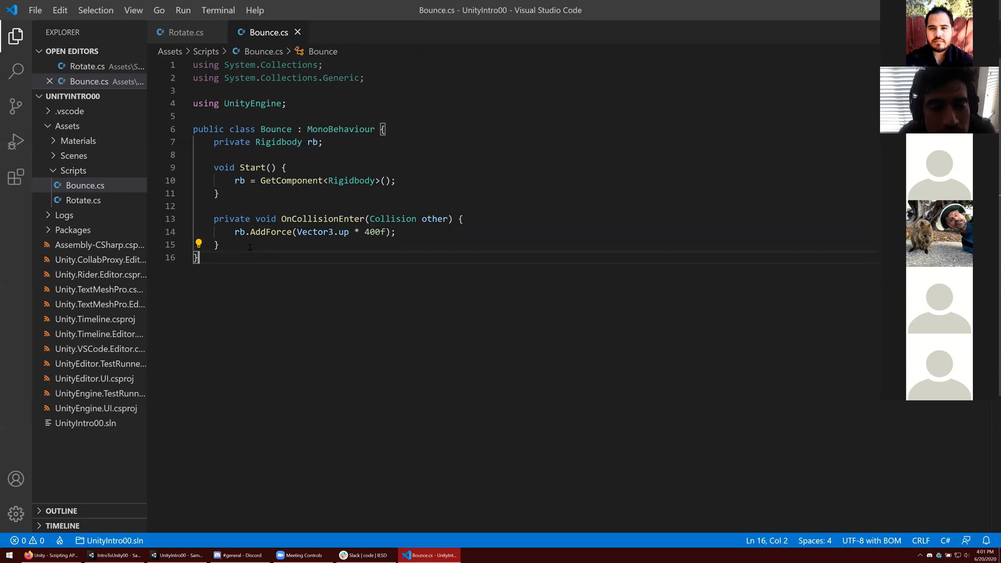
key(ctrl+equal)
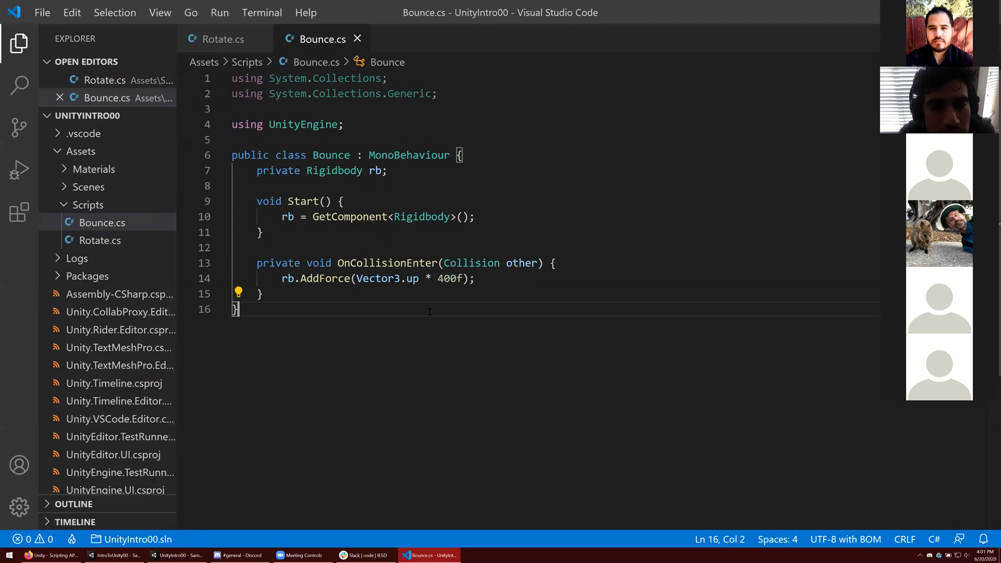
key(ctrl+equal)
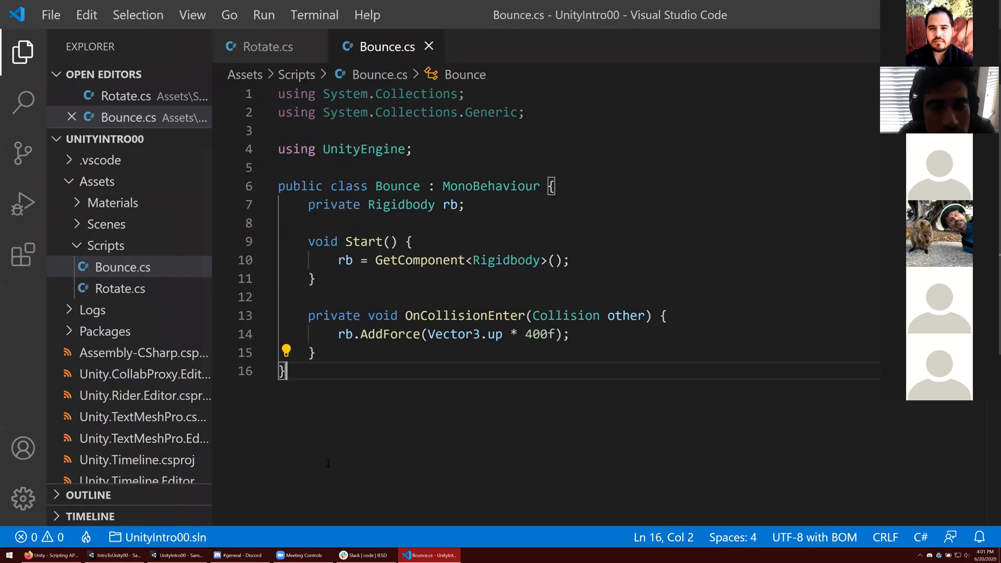
- Switch to Unity and attach the Bounce script from the Scripts folder to the Sphere object
click(160, 554)
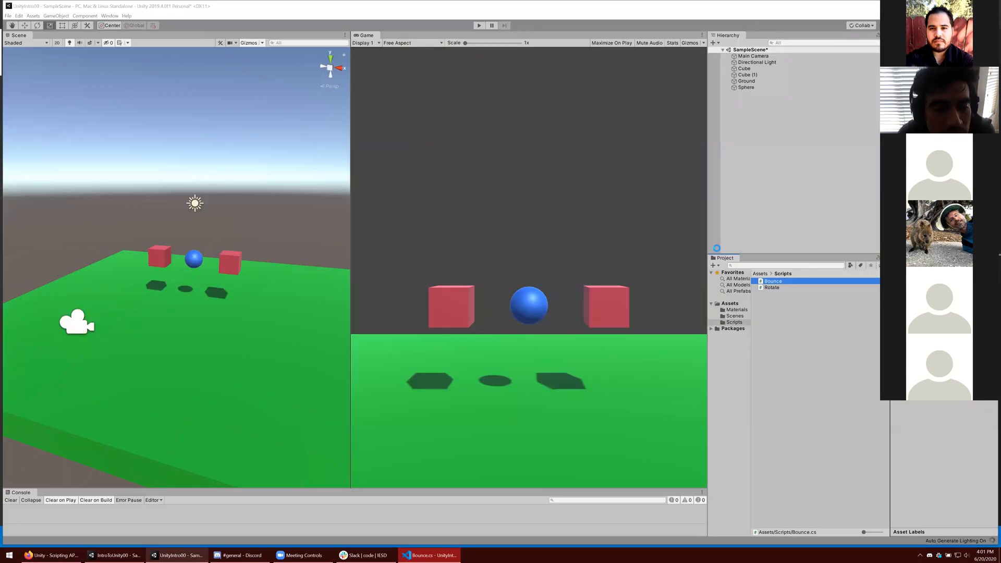
click(746, 87)
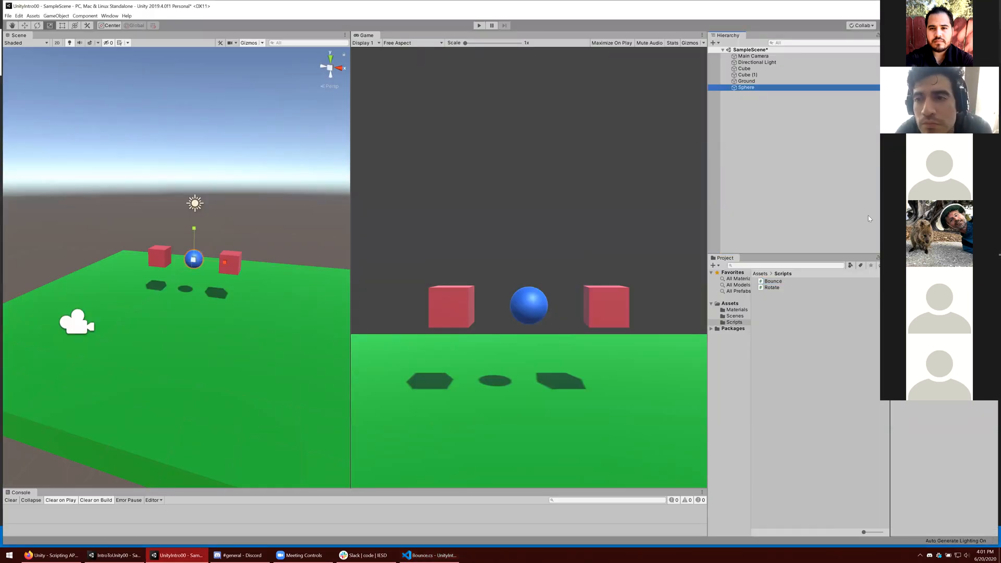
drag(770, 281, 933, 365)
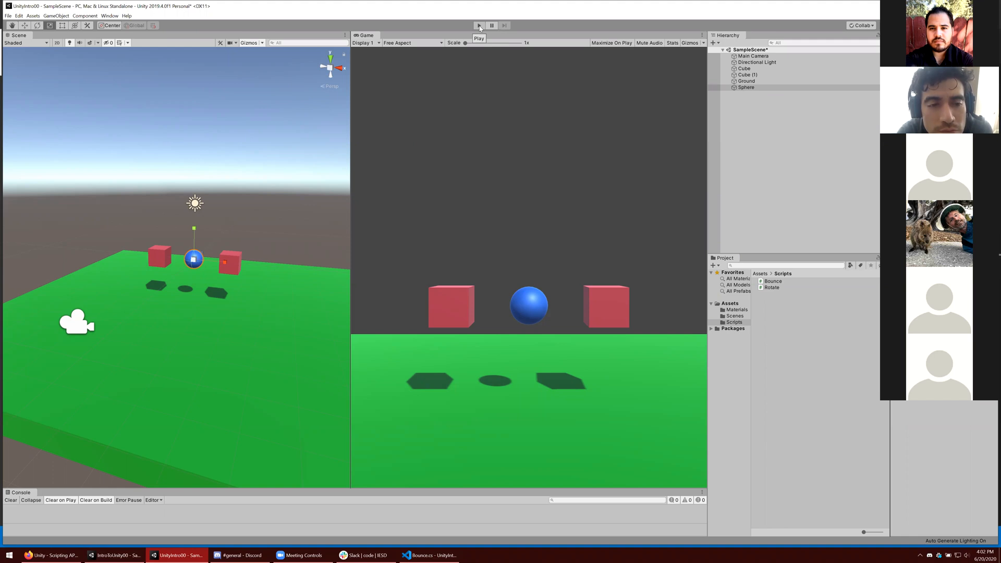
- Recheck the Bounce script in Visual Studio Code, return to Unity and run the scene to test the sphere's bounce
click(432, 555)
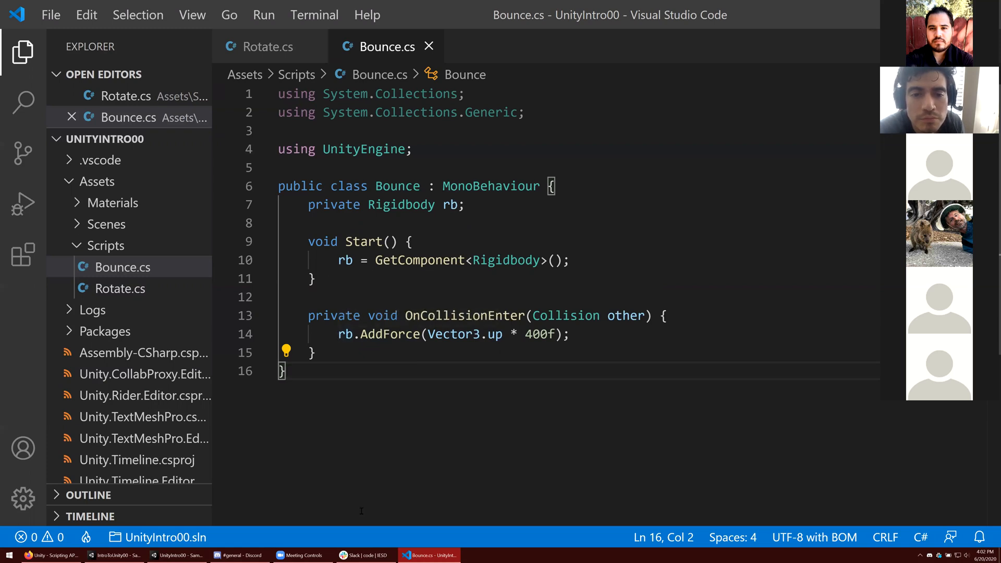
click(177, 555)
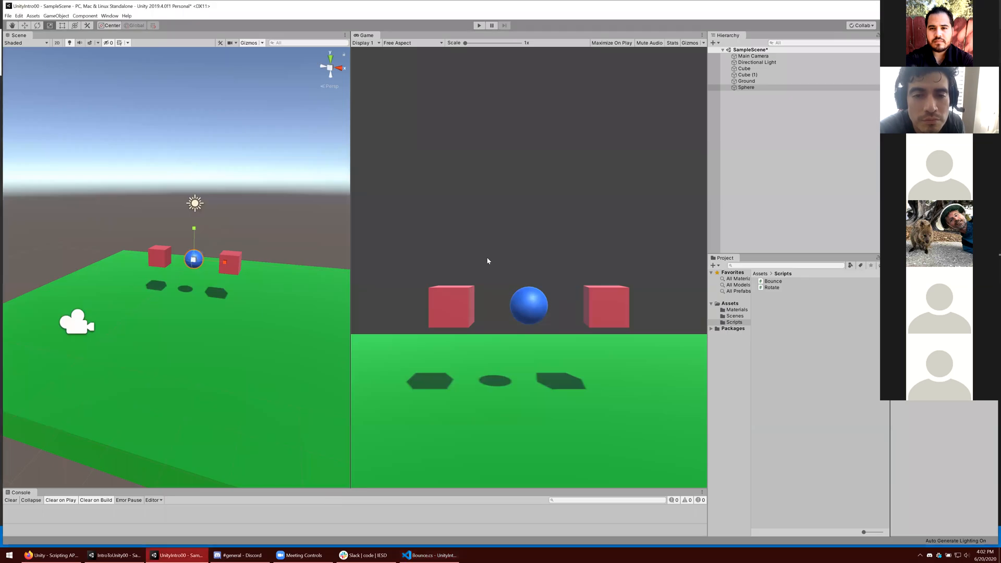
click(478, 26)
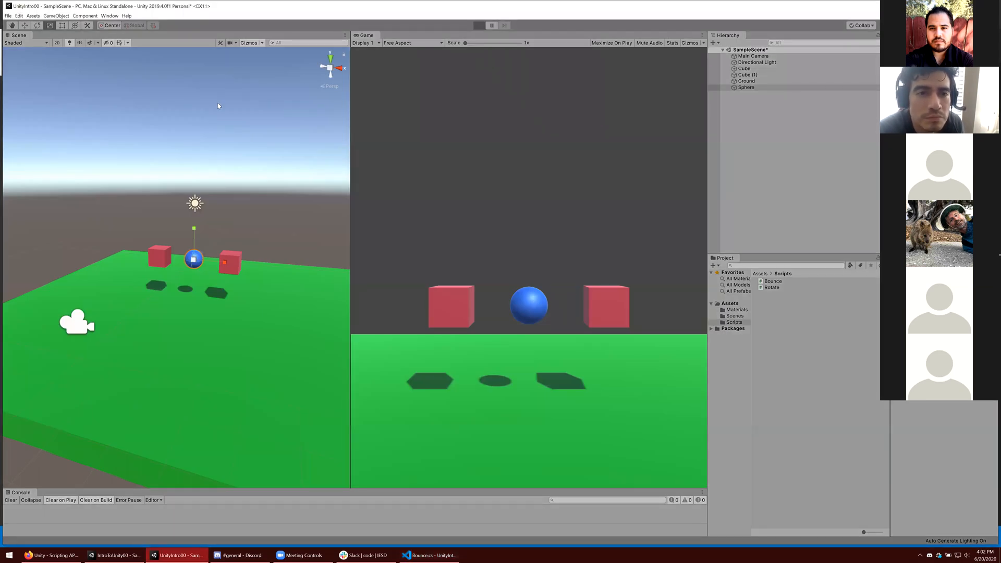
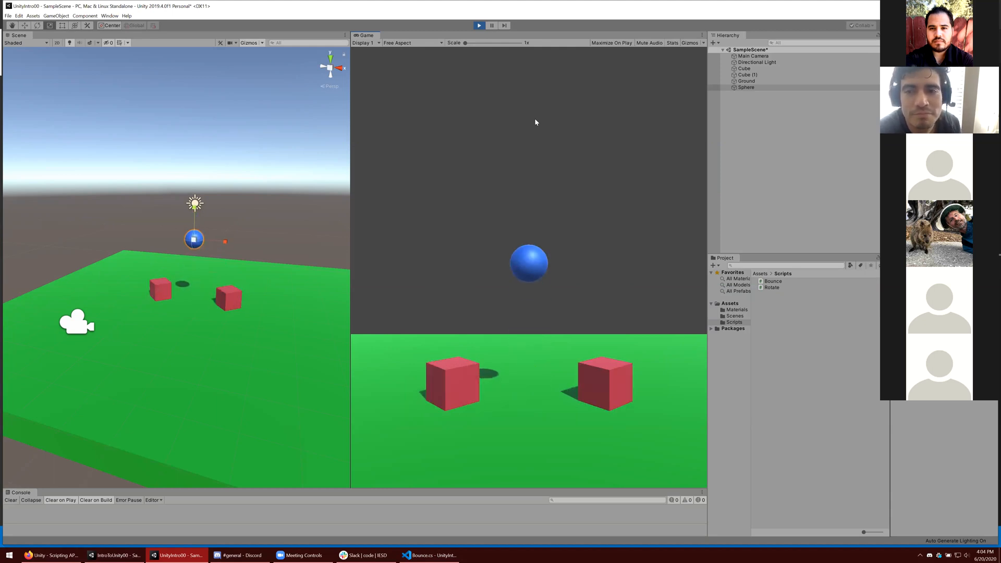
- Orbit around the running scene to view the bouncing sphere from another side, and replay the scene once before stopping it
click(186, 197)
alt+drag(187, 197, 558, 195)
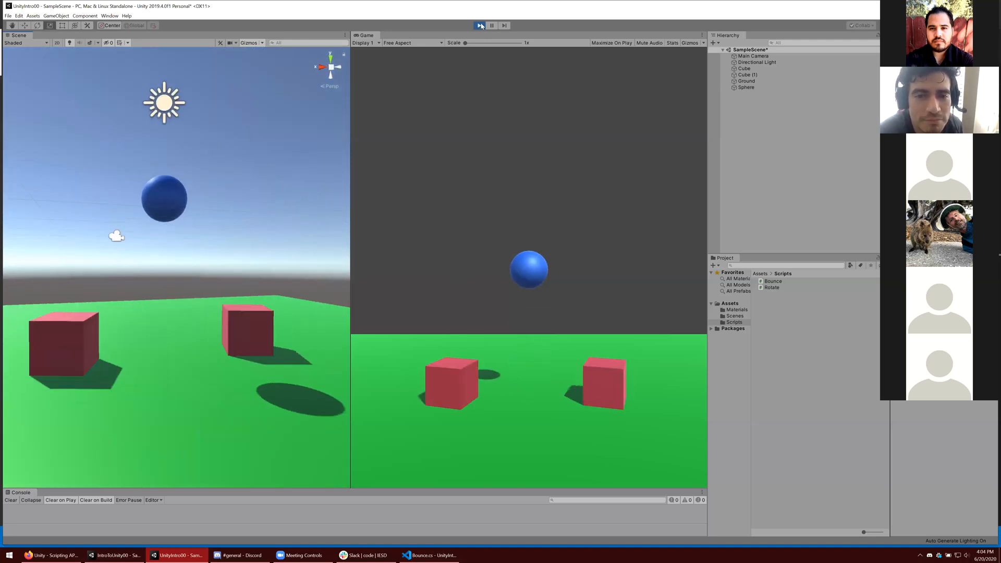
click(479, 25)
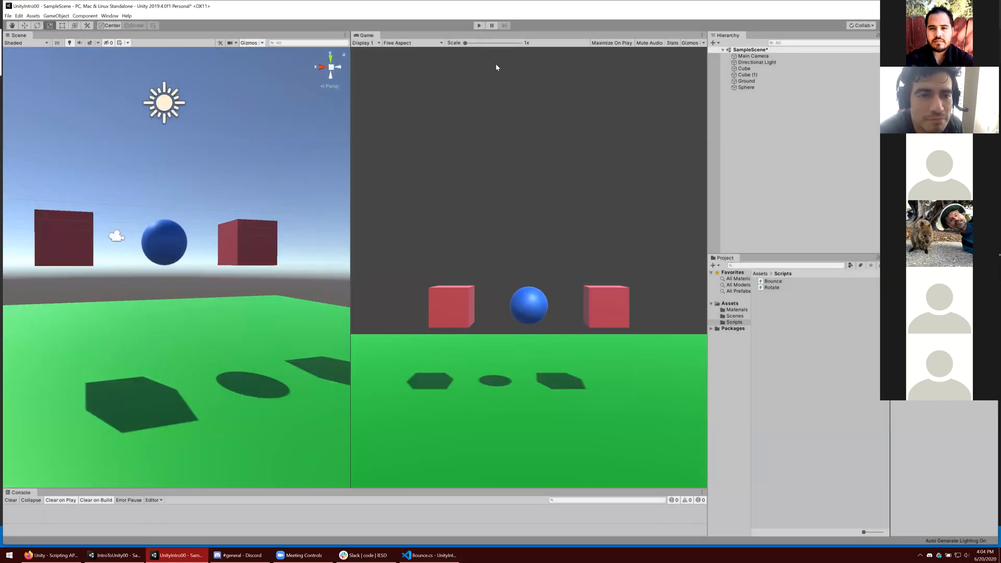
click(479, 26)
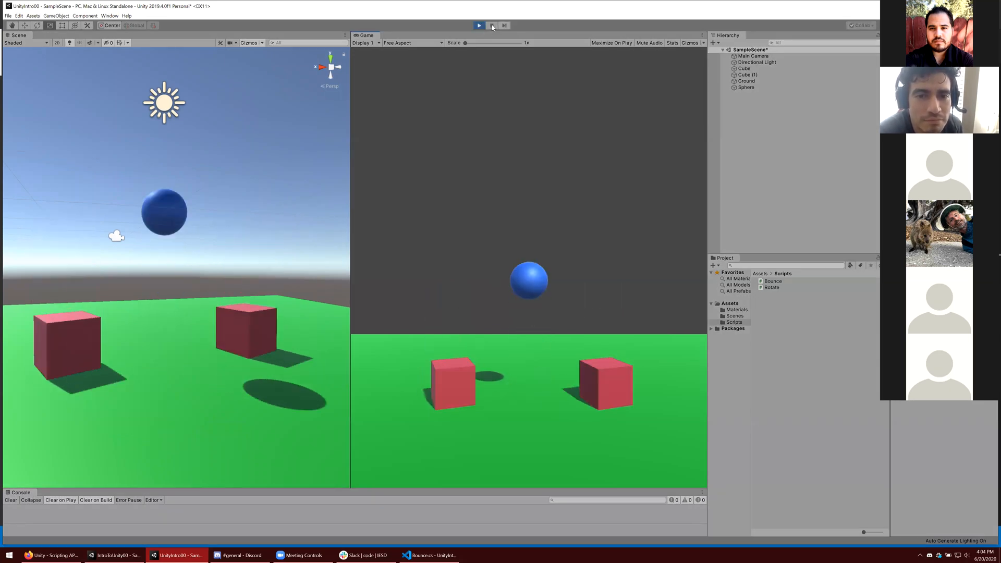
click(478, 25)
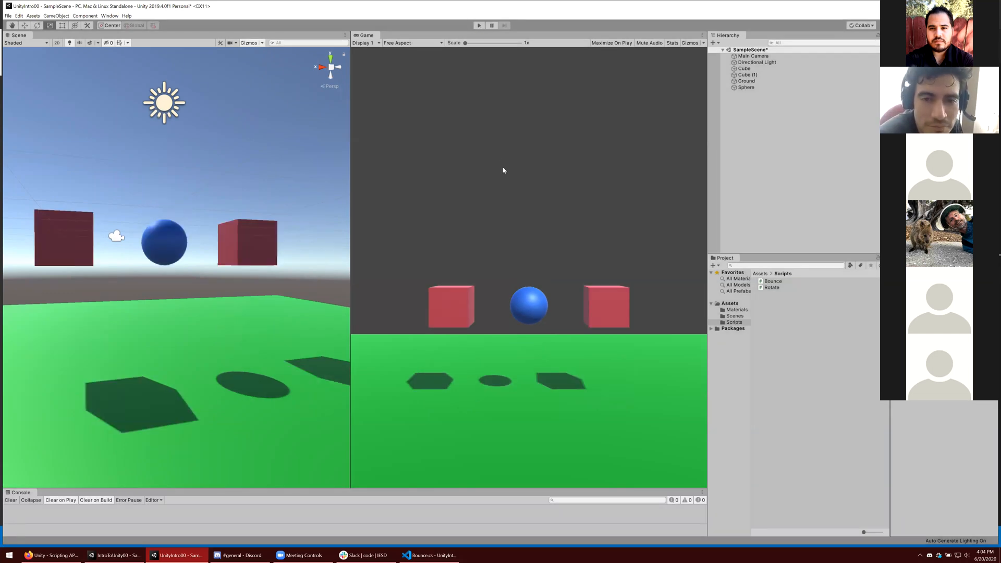
- Inspect the Sphere, Cube and Cube (1) objects one after another
click(762, 87)
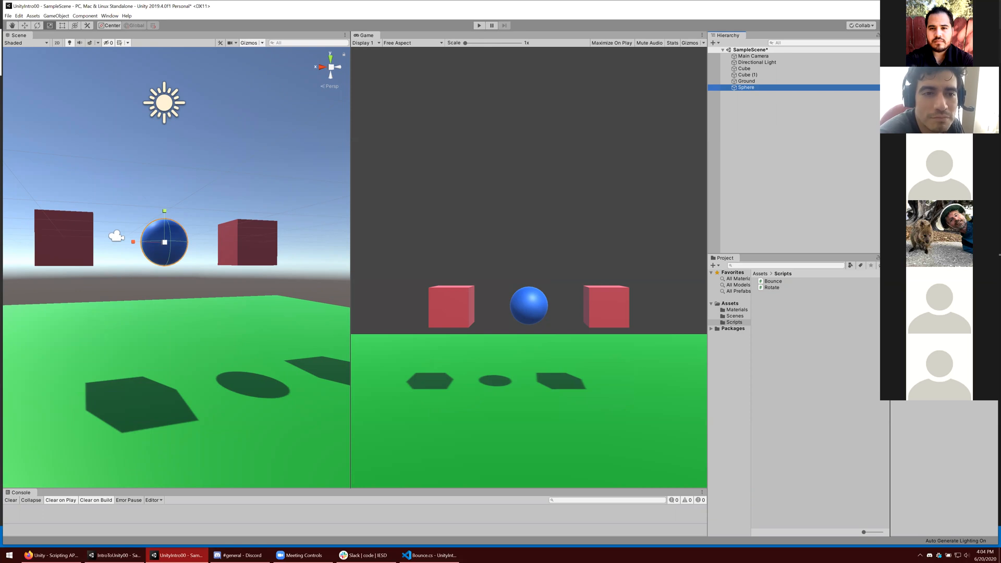
click(744, 69)
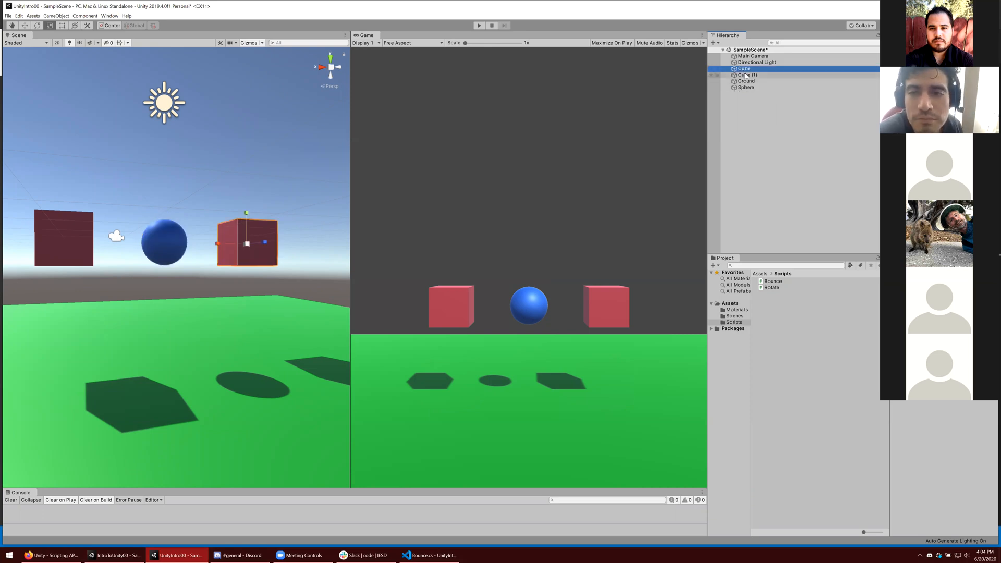
click(745, 75)
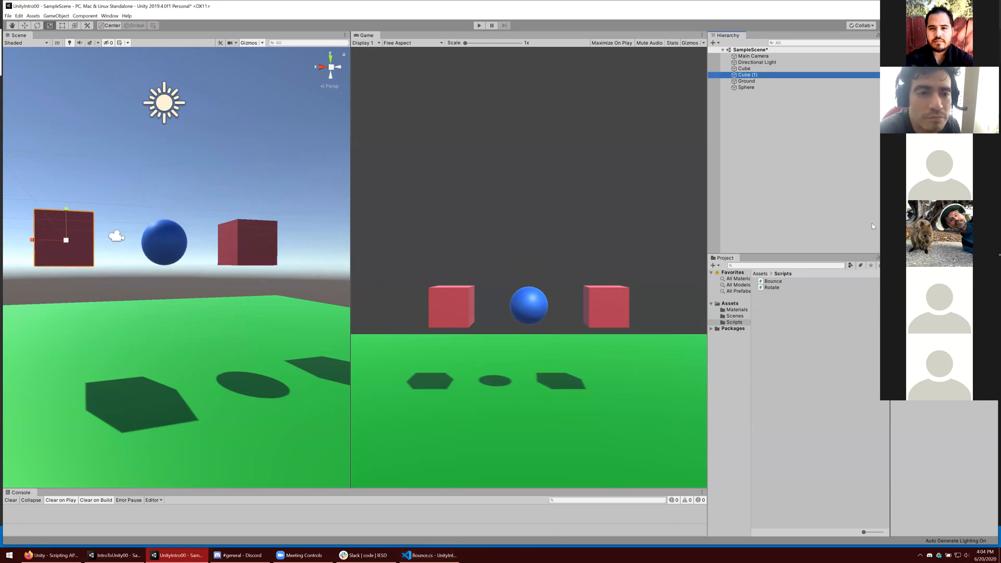
- Open the Bounce and Rotate scripts from the Scripts folder in Visual Studio Code
click(773, 282)
double_click(774, 282)
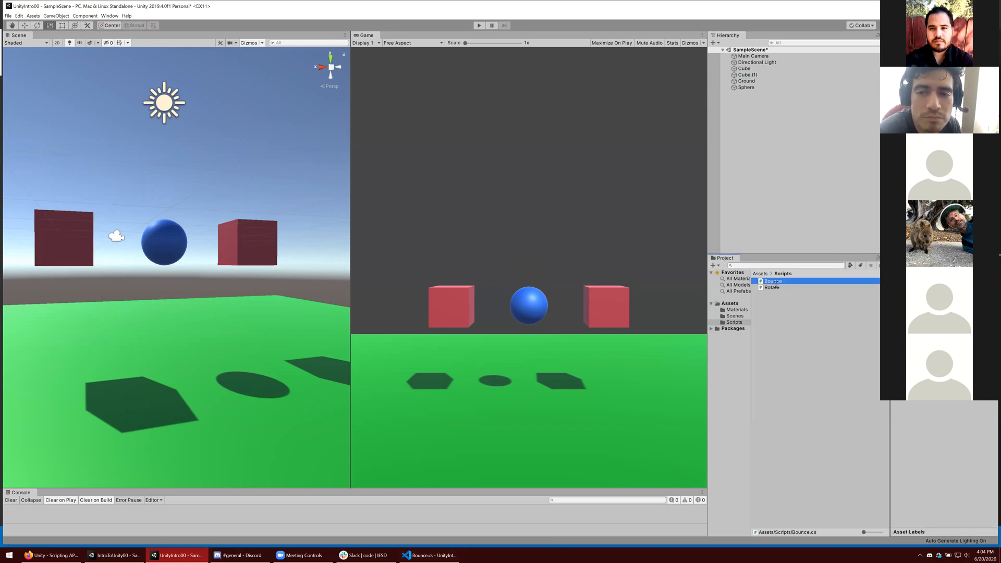
click(177, 555)
click(770, 288)
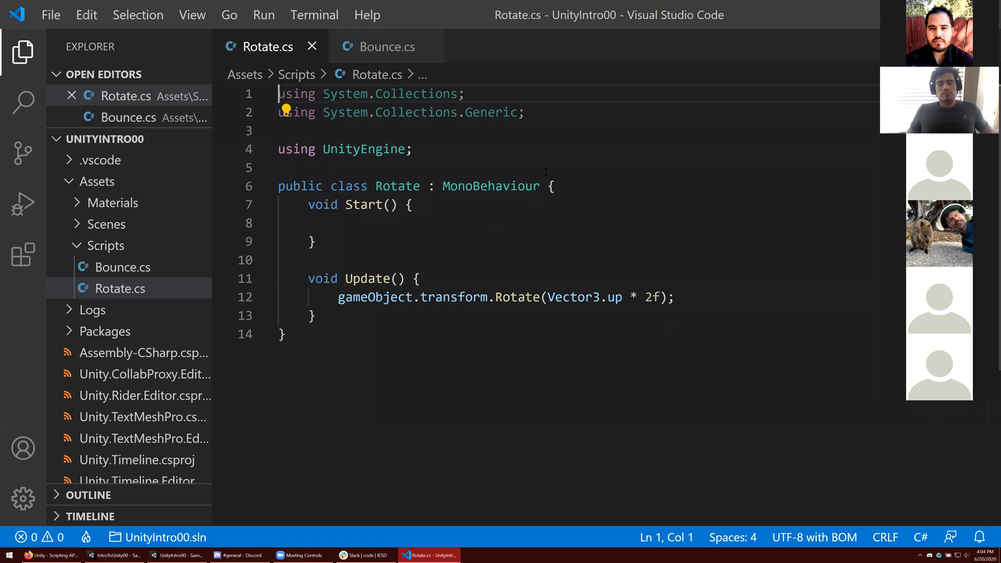
- Declare a private float field named speed at the beginning of the Rotate class, separated from Start() by a blank line
click(570, 186)
key(Return)
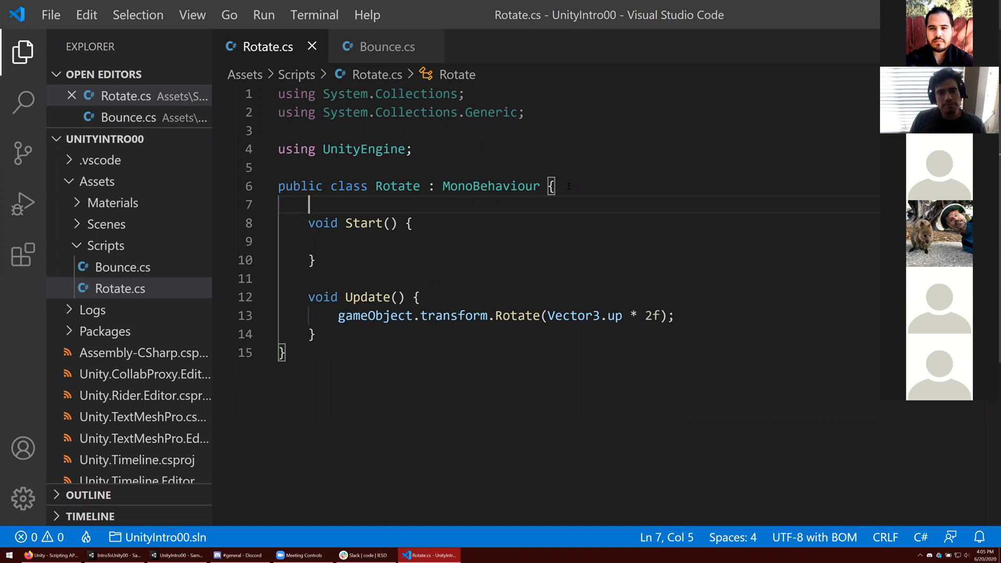
text(private fl)
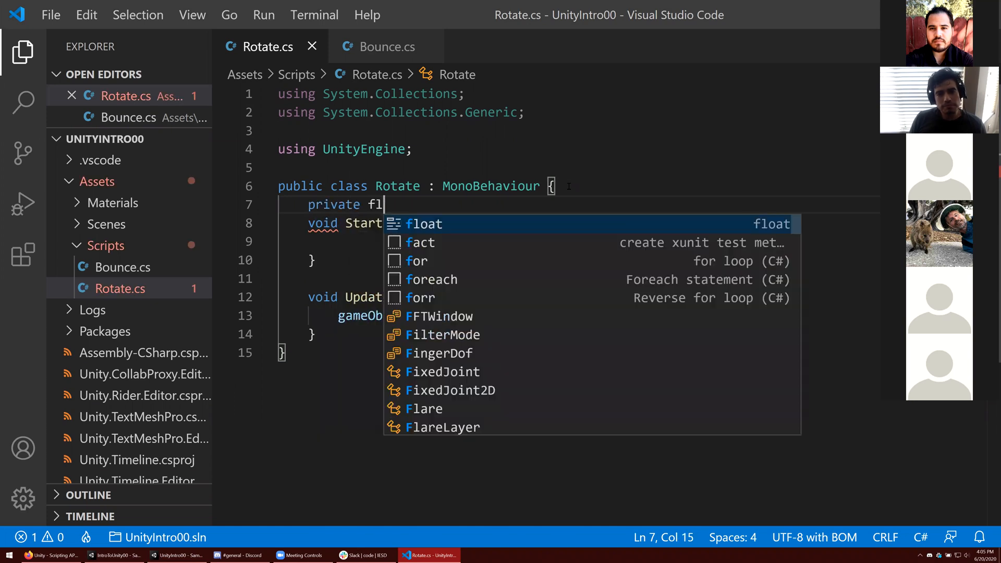
text(oat speed)
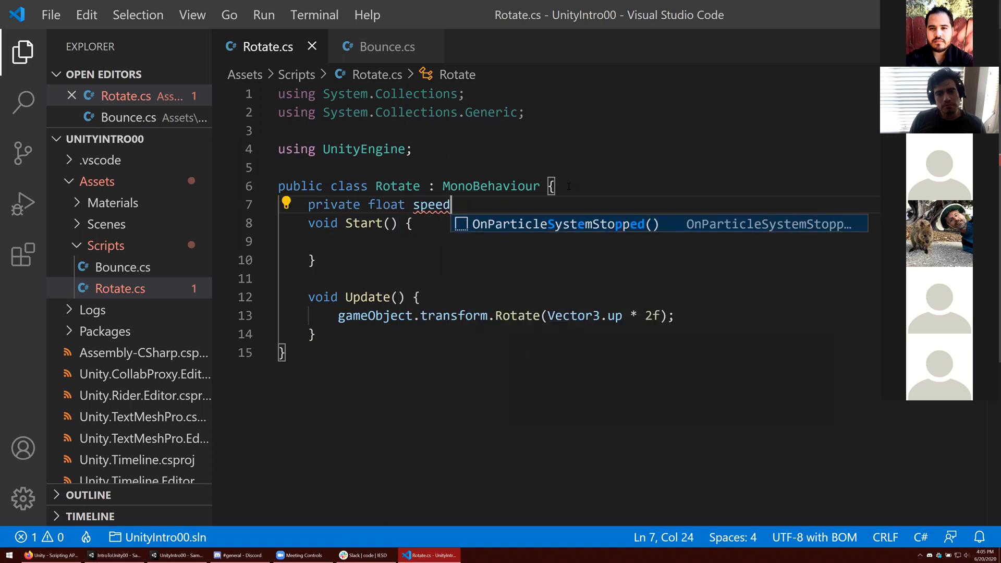
text(;)
key(Return)
key(Up)
key(End)
key(BackSpace)
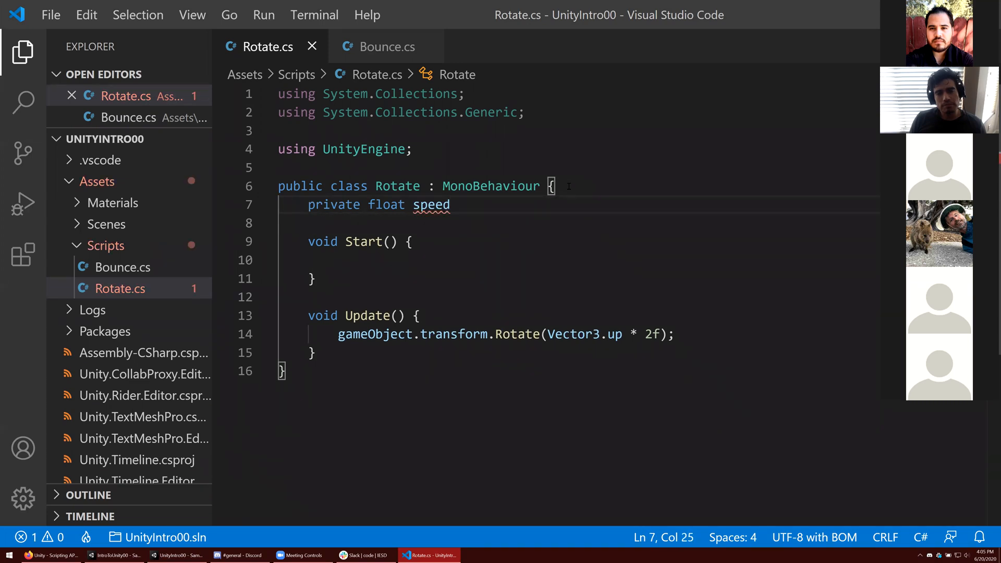
- Initialise the speed field to 1f and close the declaration with a semicolon
text(= 1.90)
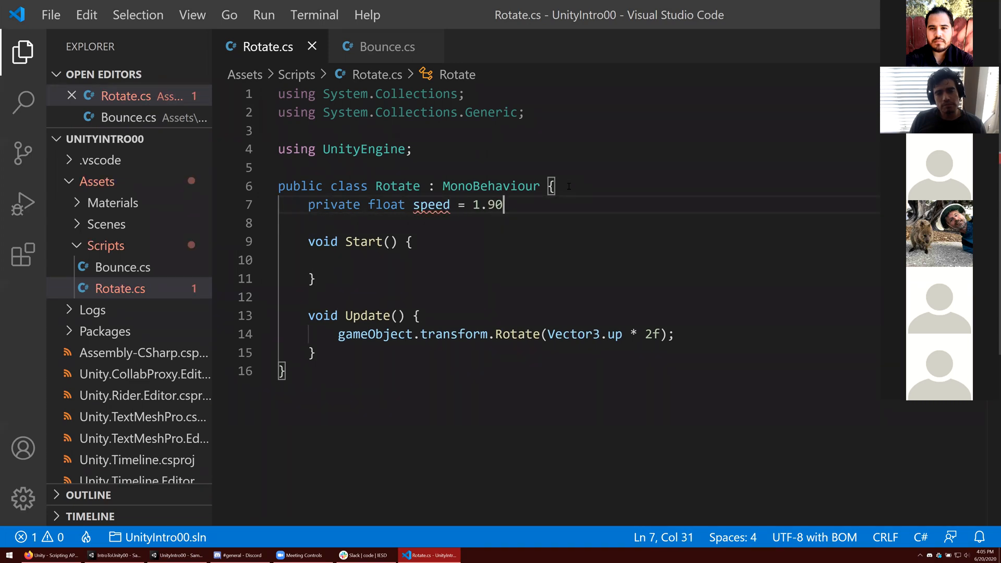
key(BackSpace)
key(BackSpace)
text(f)
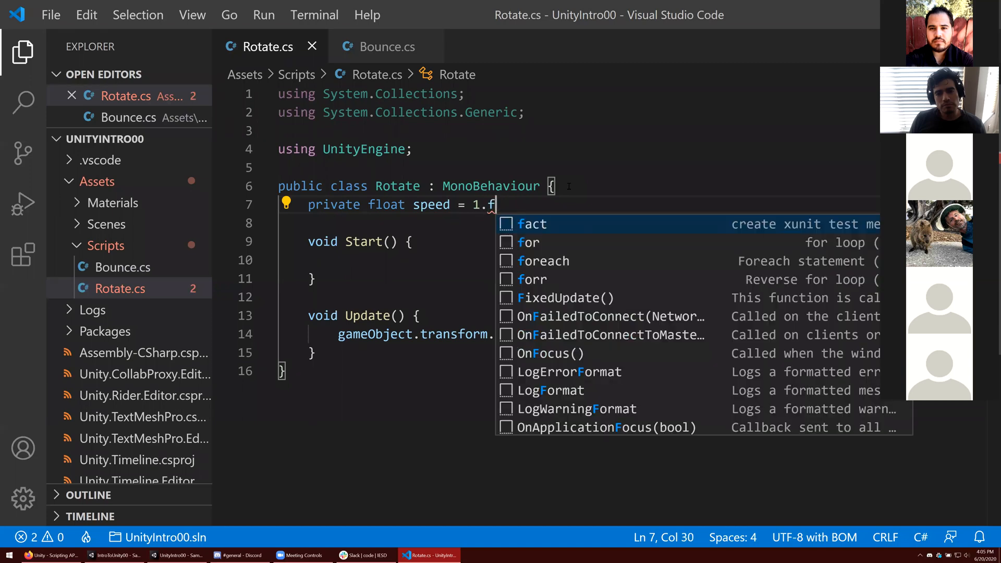
text(;)
key(BackSpace)
key(BackSpace)
key(BackSpace)
text(f;)
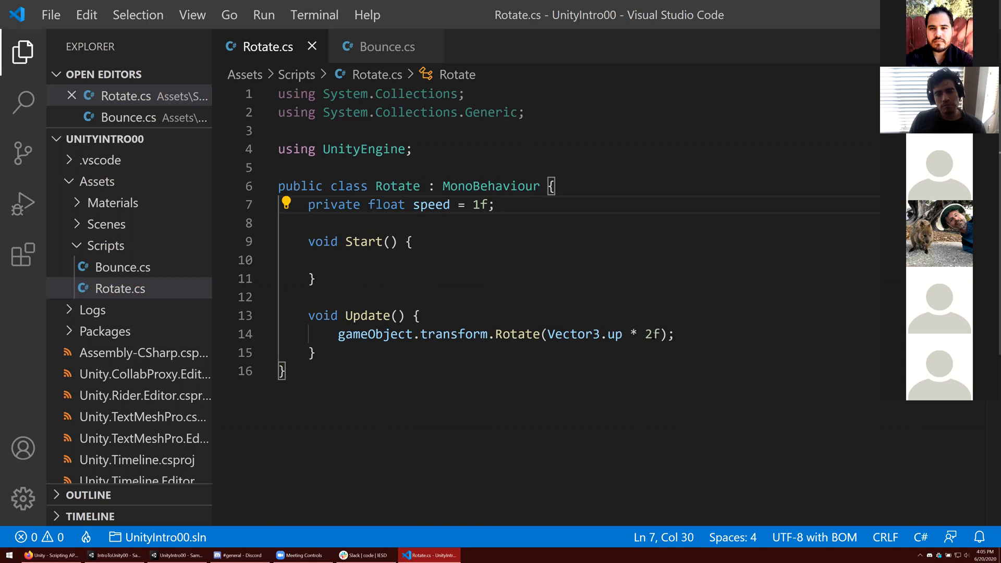
- Replace the hard-coded 2f in Update()'s Rotate call with the speed variable
drag(645, 334, 657, 334)
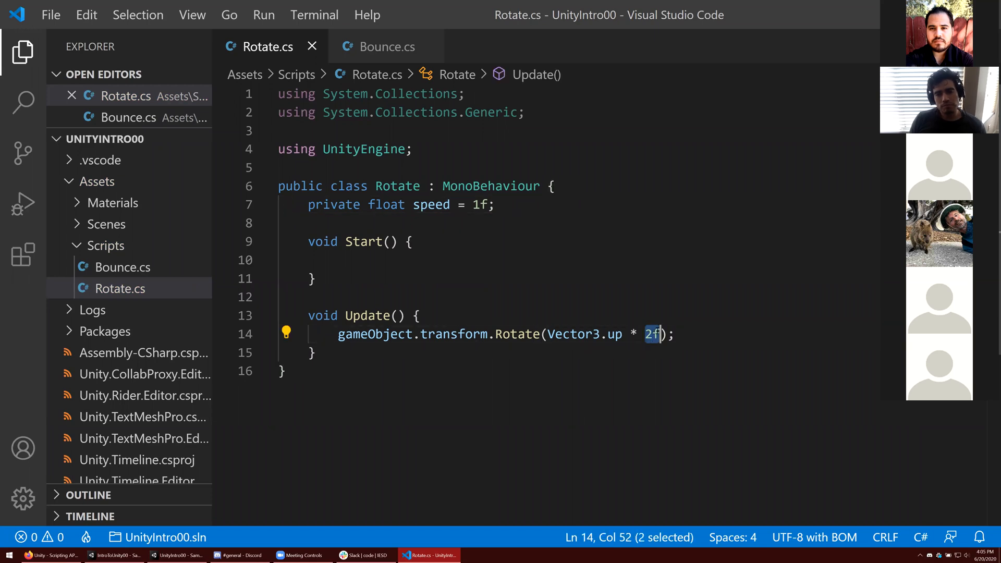
text(speed)
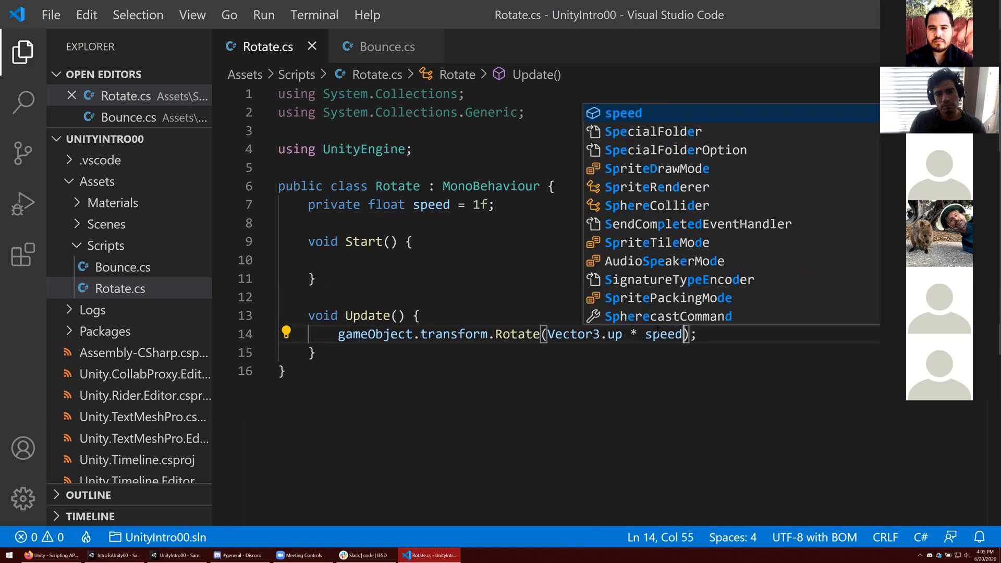
key(End)
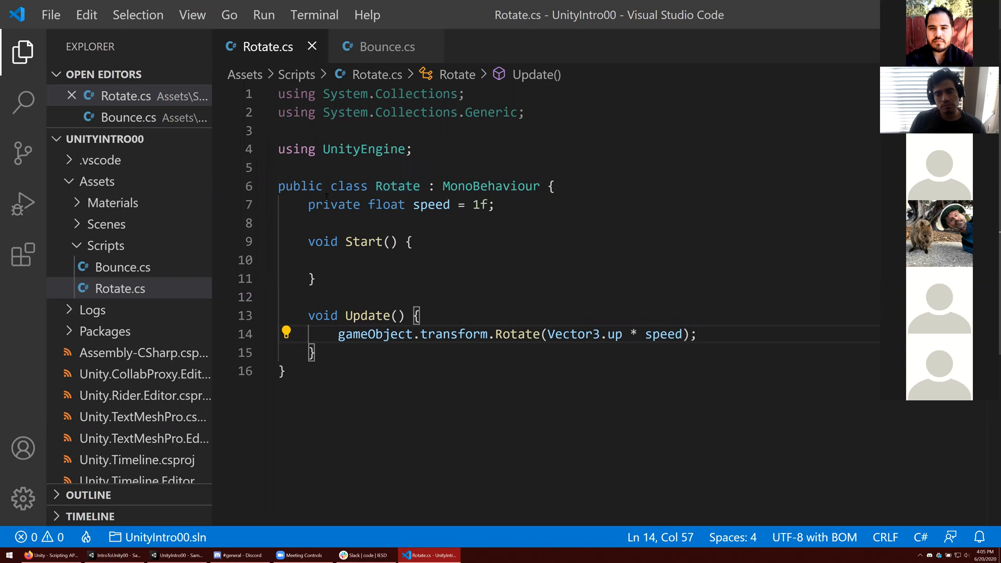
- Add a [SerializeField] attribute on its own line above the speed declaration
click(584, 179)
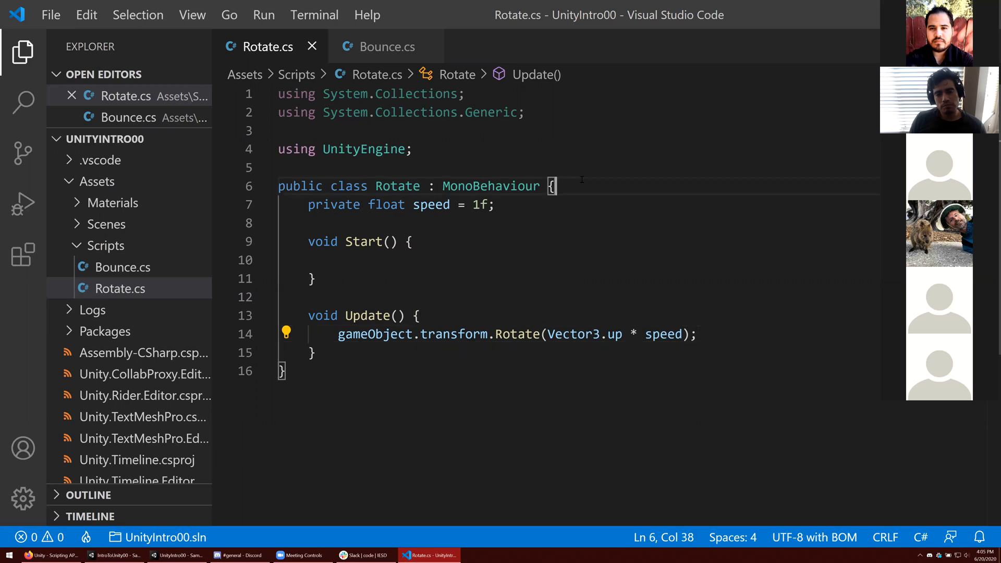
key(Return)
text([)
text(ser)
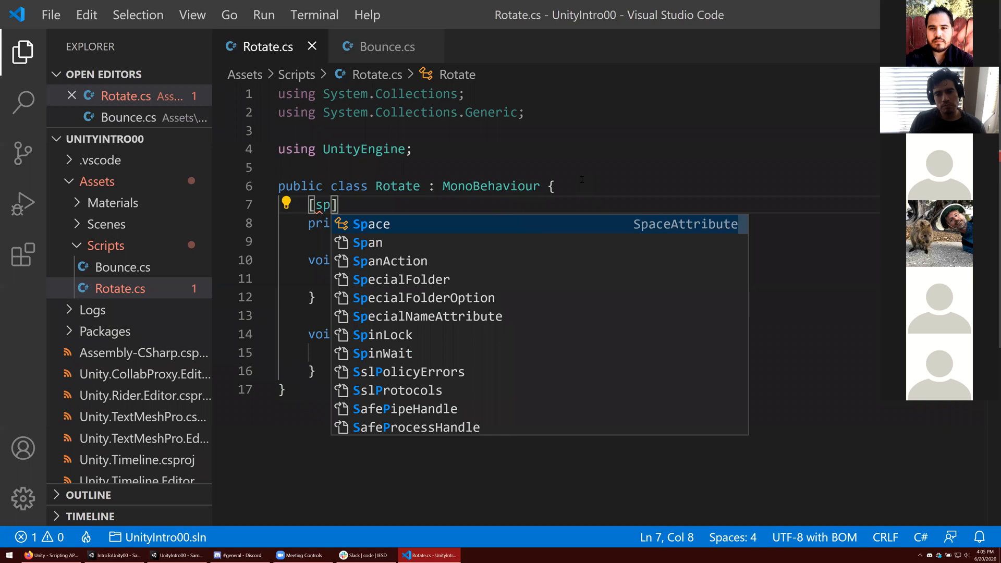
key(Tab)
text(])
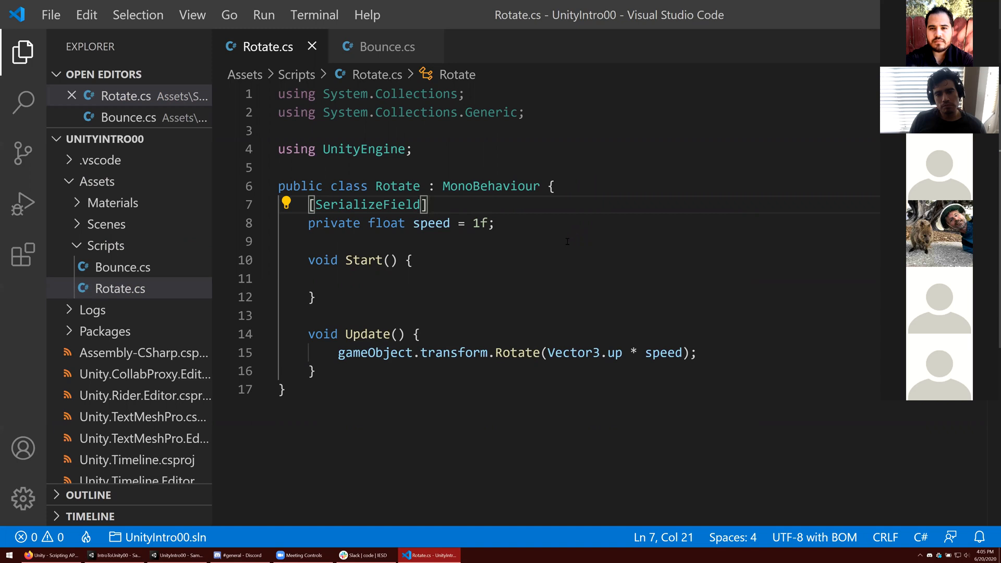
- Switch to Unity, inspect the Cube and Cube (1) objects, and run the scene to test their rotation
click(177, 555)
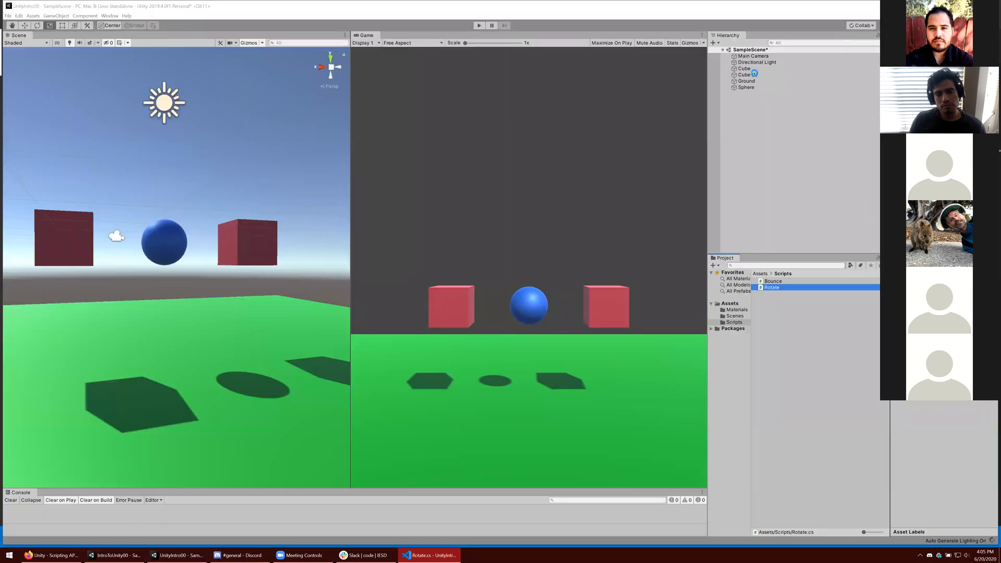
click(745, 68)
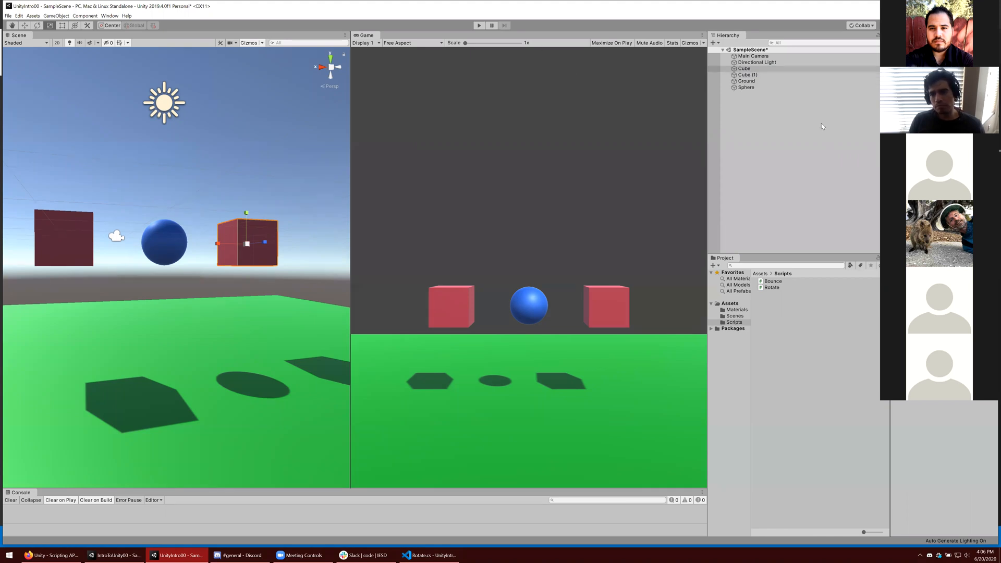
click(754, 75)
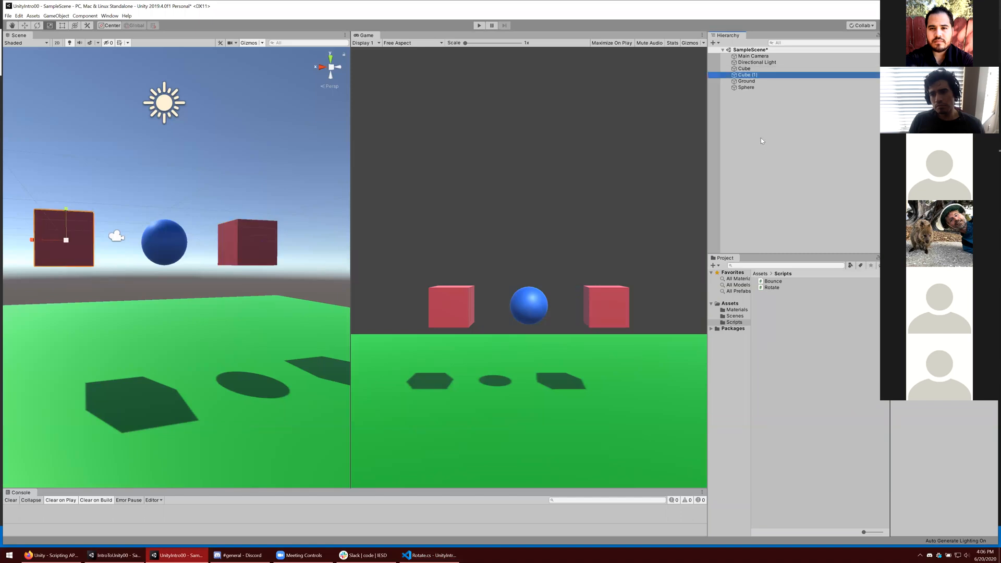
click(750, 68)
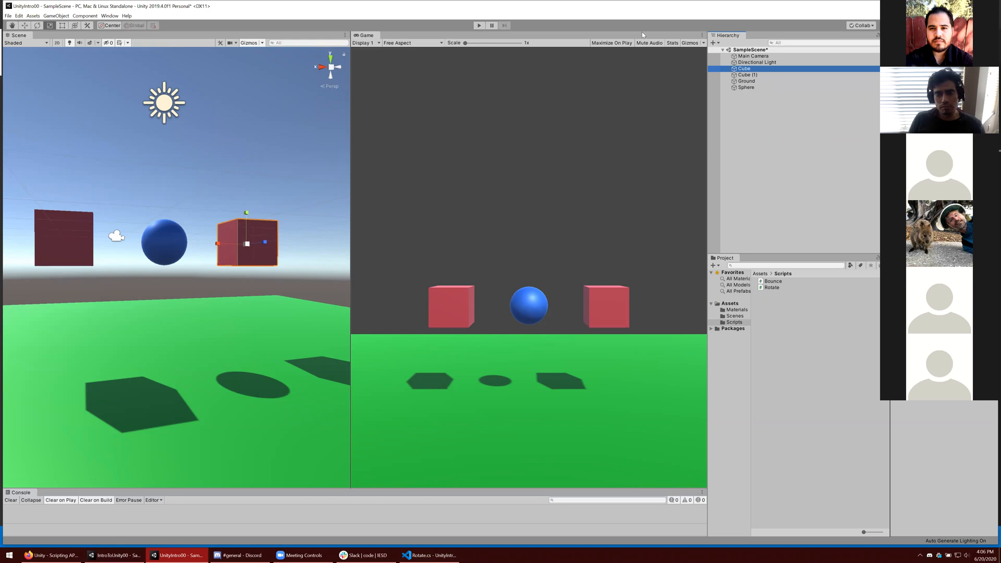
click(478, 26)
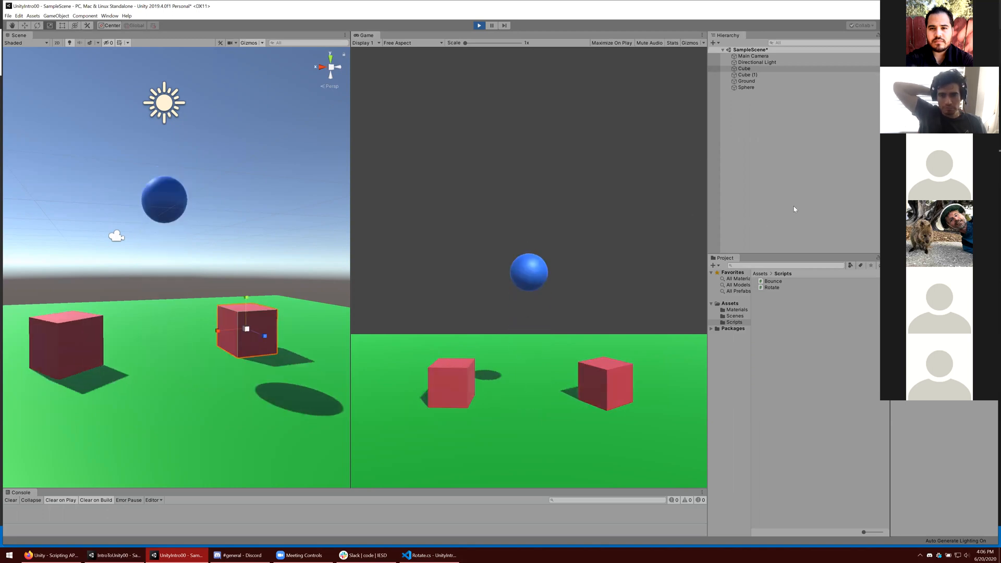
- Review the serialized speed field in Visual Studio Code, look briefly at the Unity scripting documentation in the browser, and return to Unity
click(433, 554)
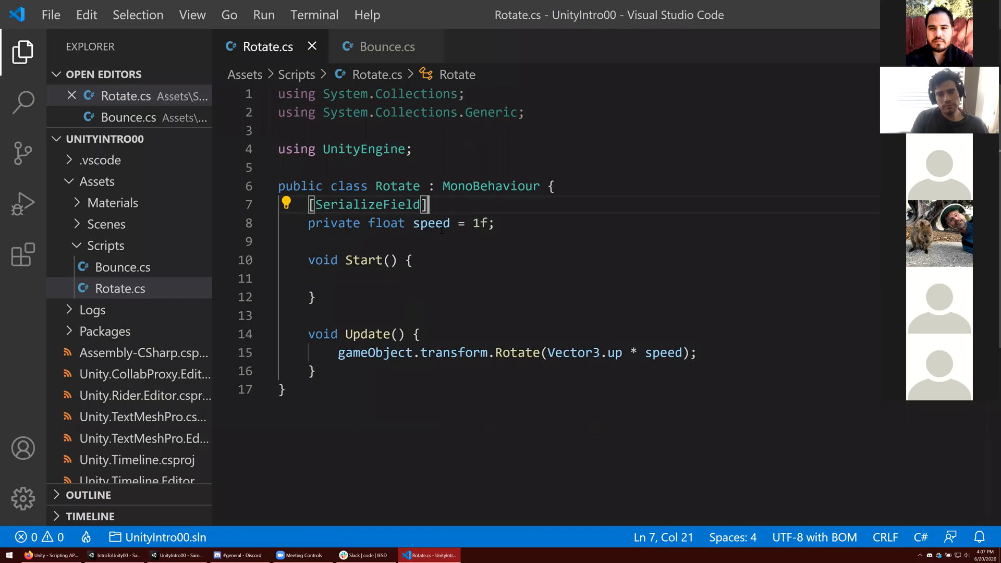
click(505, 224)
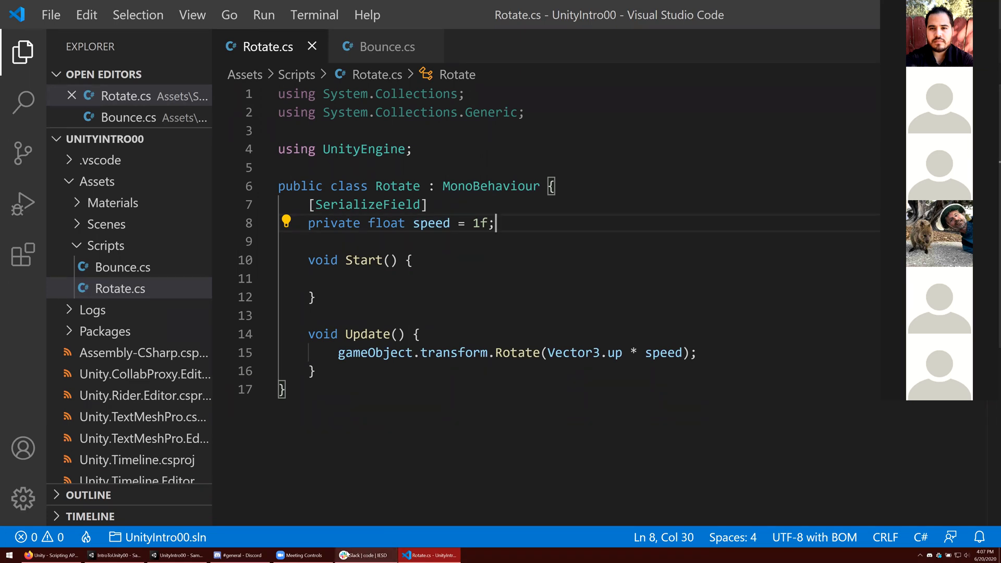
click(52, 555)
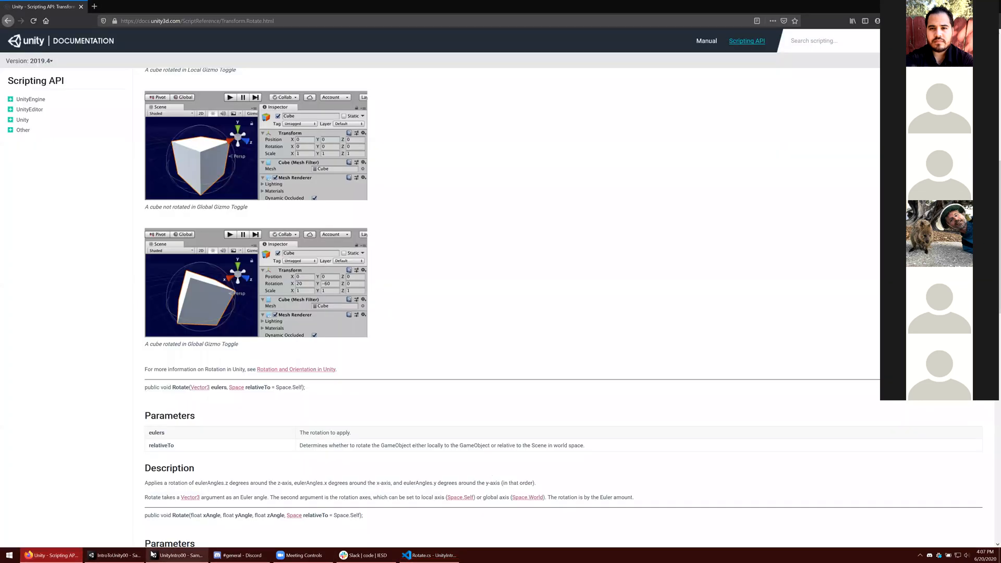
click(178, 555)
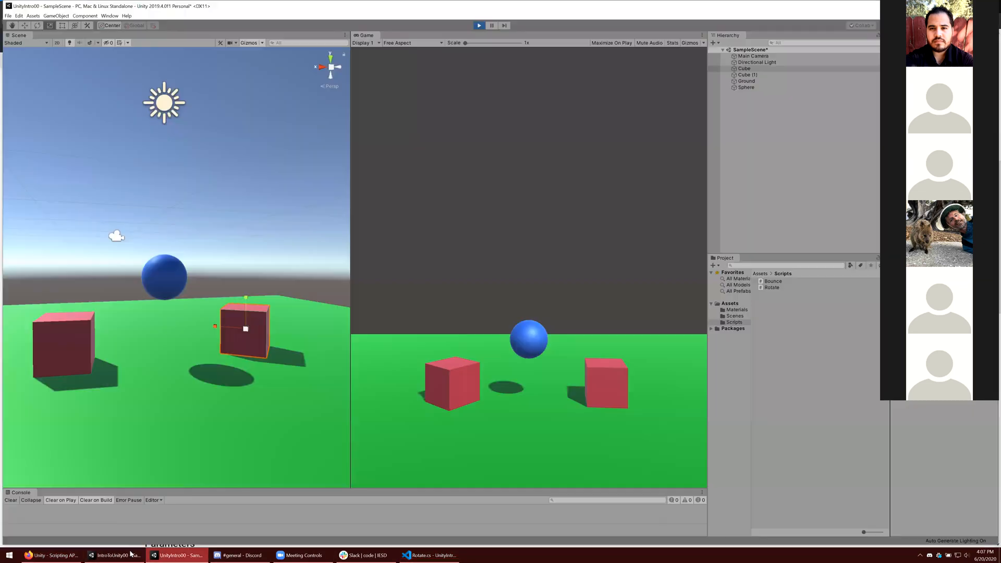
- Clear the object selection and stop the running scene
right_click(744, 115)
click(747, 104)
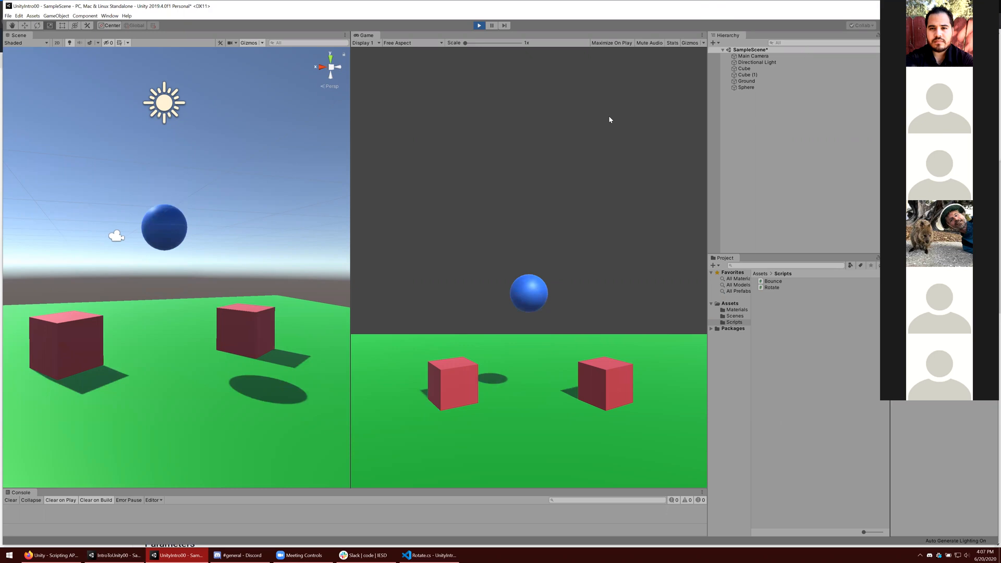
click(479, 25)
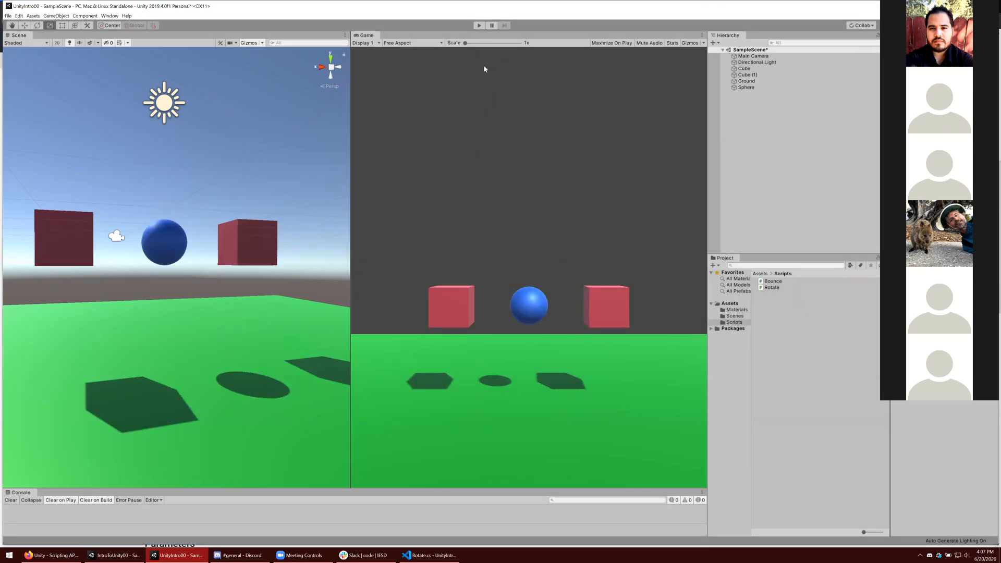
- Create an empty game object at the root of SampleScene
click(746, 101)
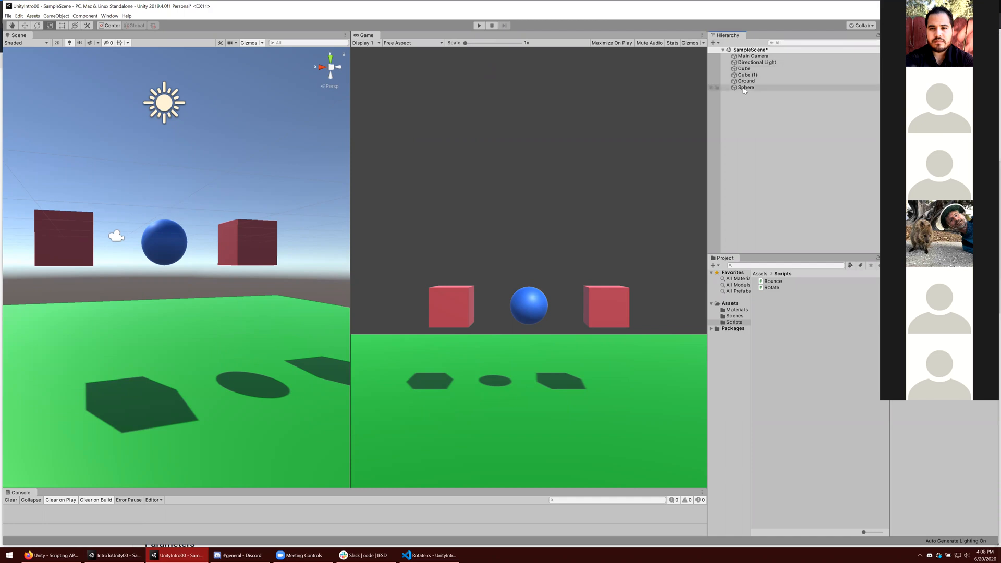
right_click(747, 101)
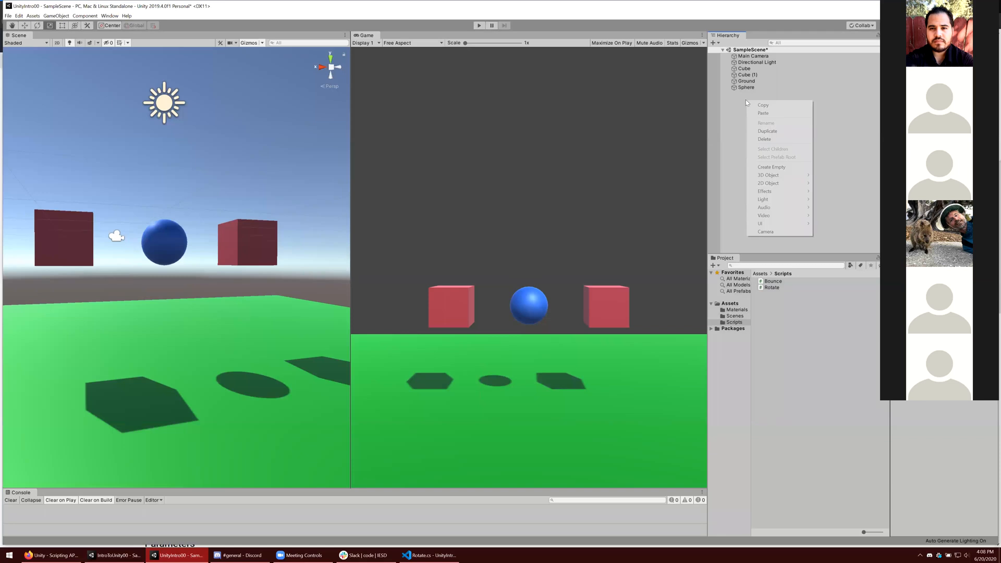
click(774, 167)
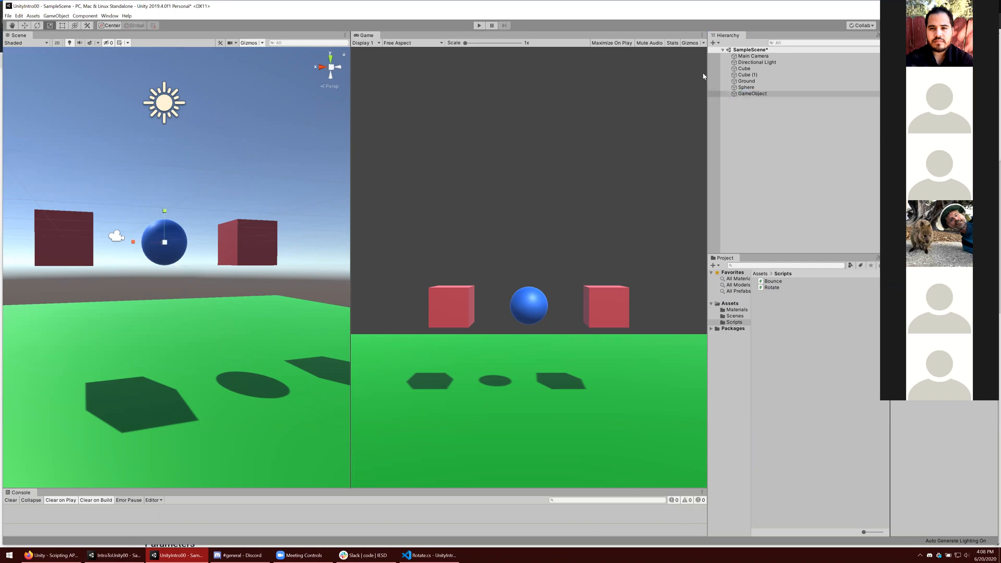
- Parent Cube and Cube (1) to the empty GameObject in the hierarchy
click(743, 69)
ctrl+click(745, 74)
drag(744, 72, 746, 95)
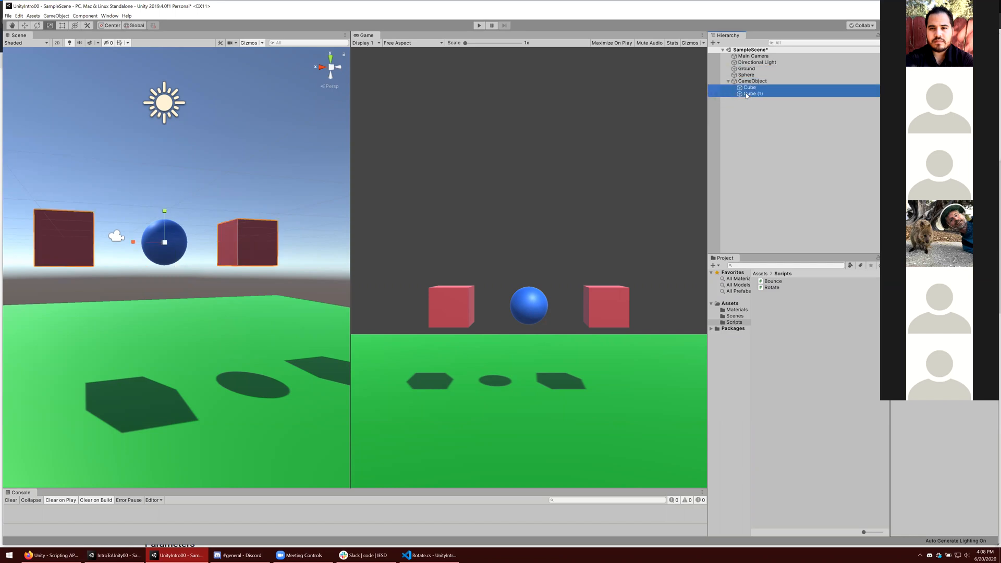
- Rotate the parent GameObject slightly so both cubes turn with it, check its collapsed and expanded hierarchy, and clear the selection
click(748, 82)
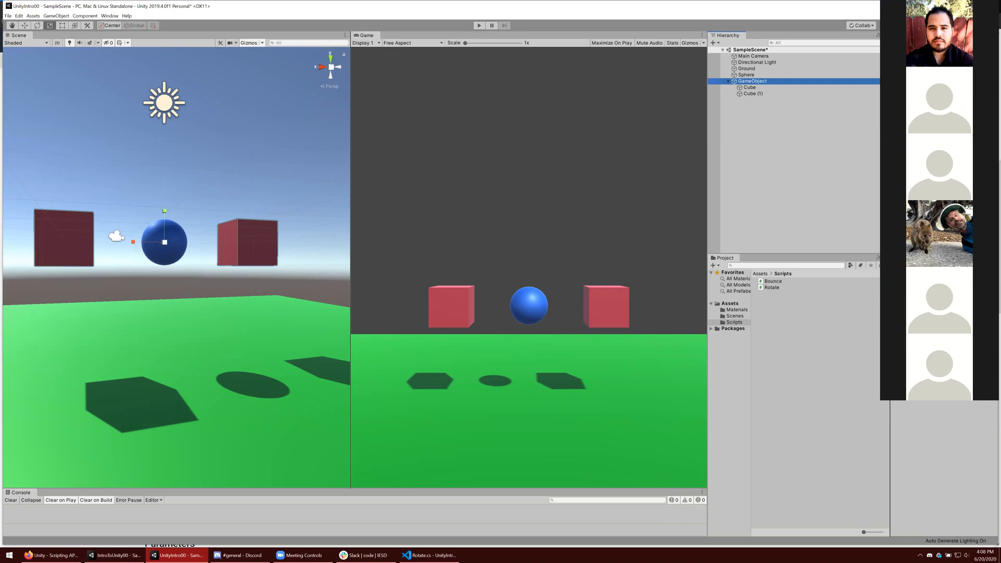
drag(956, 74, 15, 89)
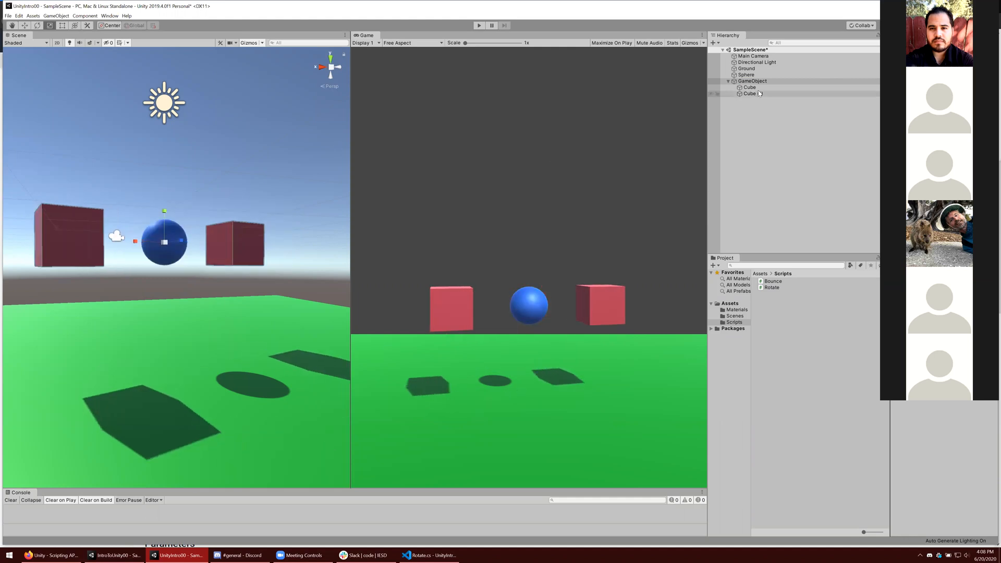
click(738, 82)
key(Left)
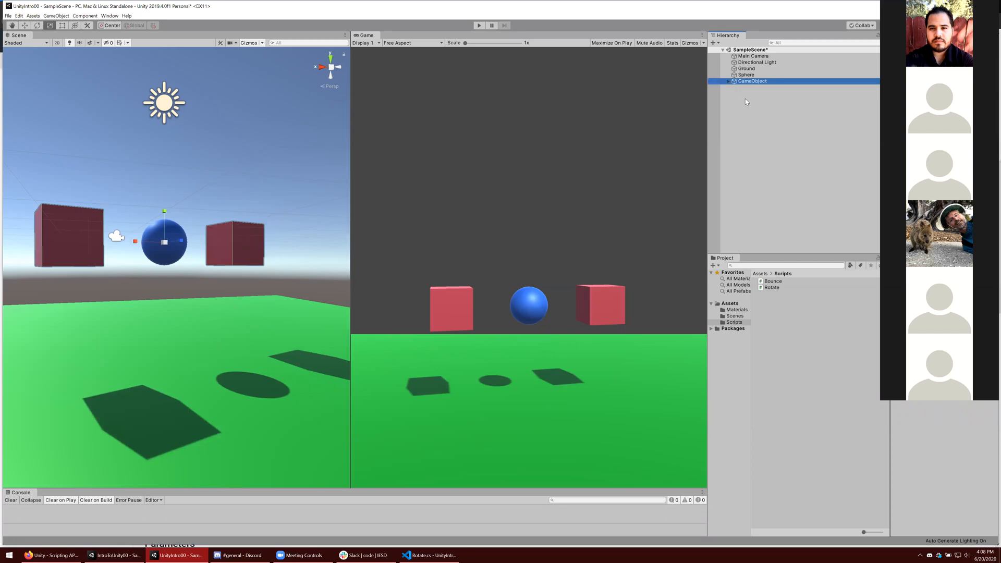
click(729, 81)
click(728, 81)
click(762, 134)
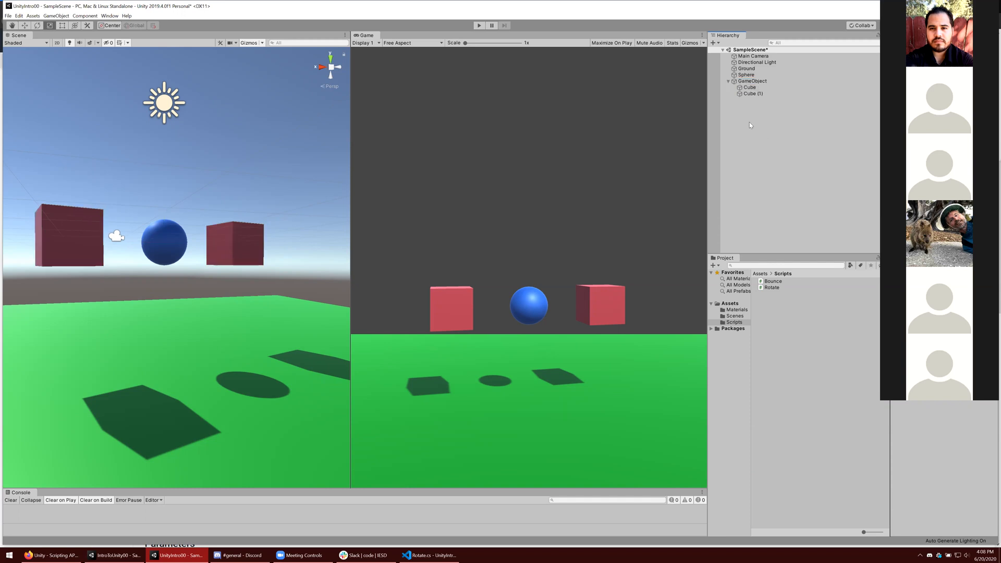
- Add a UI Text object to the scene and check how it nests under its Canvas
right_click(742, 118)
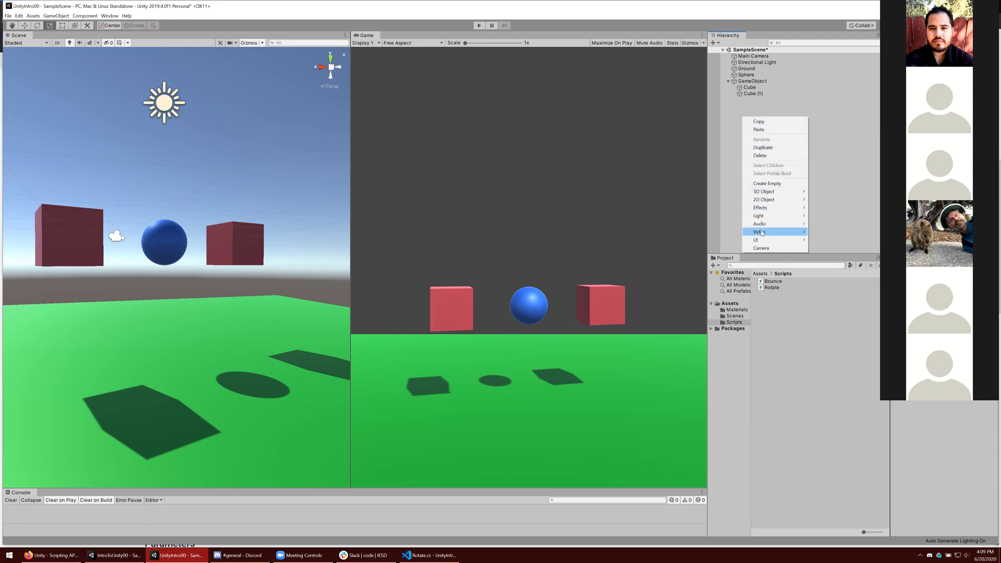
mouse_move(764, 240)
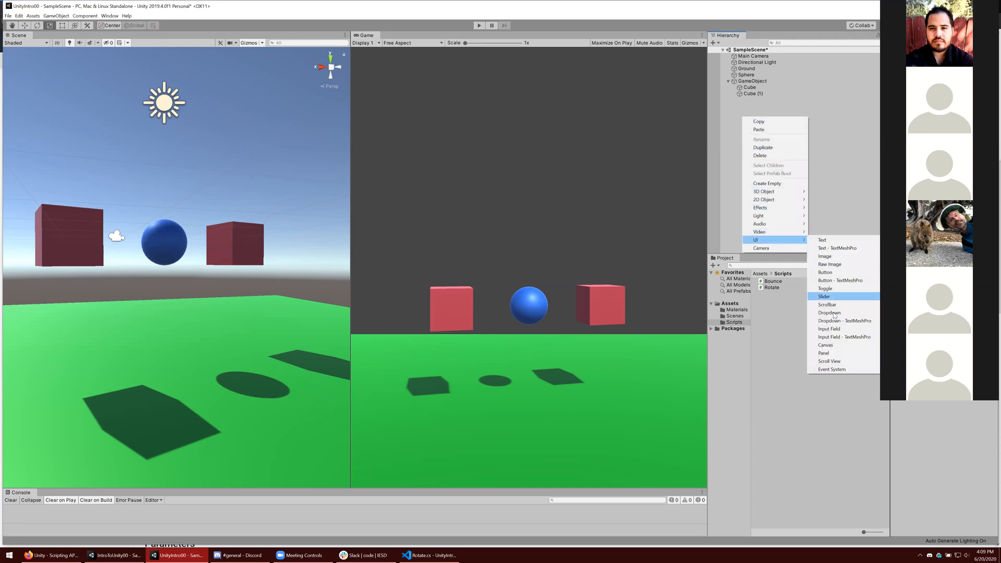
click(822, 241)
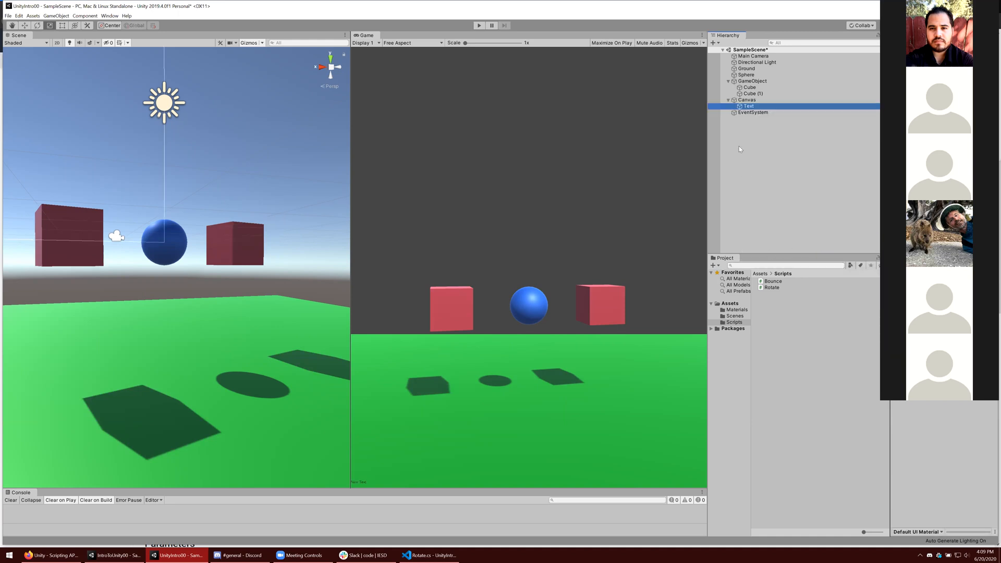
click(728, 100)
click(733, 102)
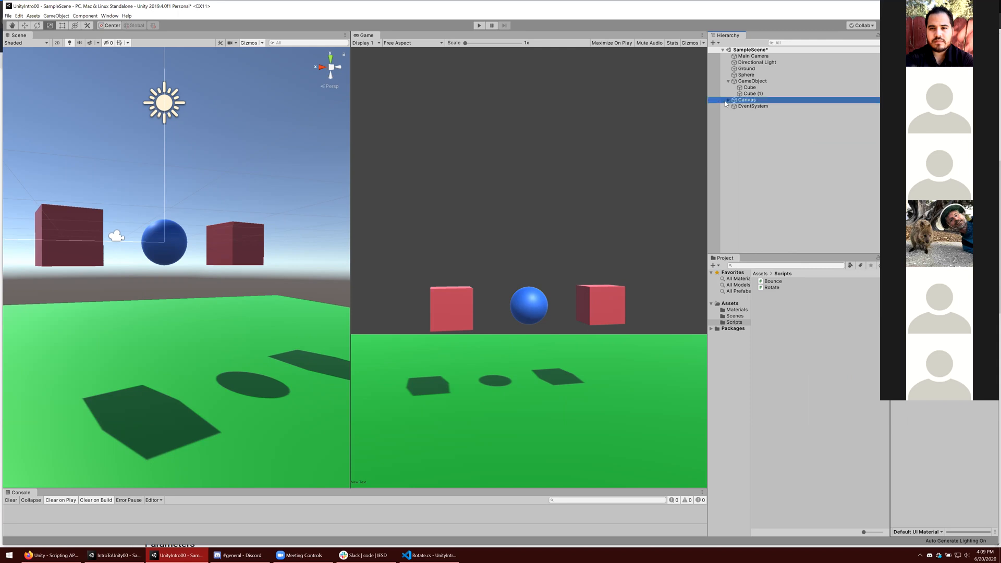
click(728, 100)
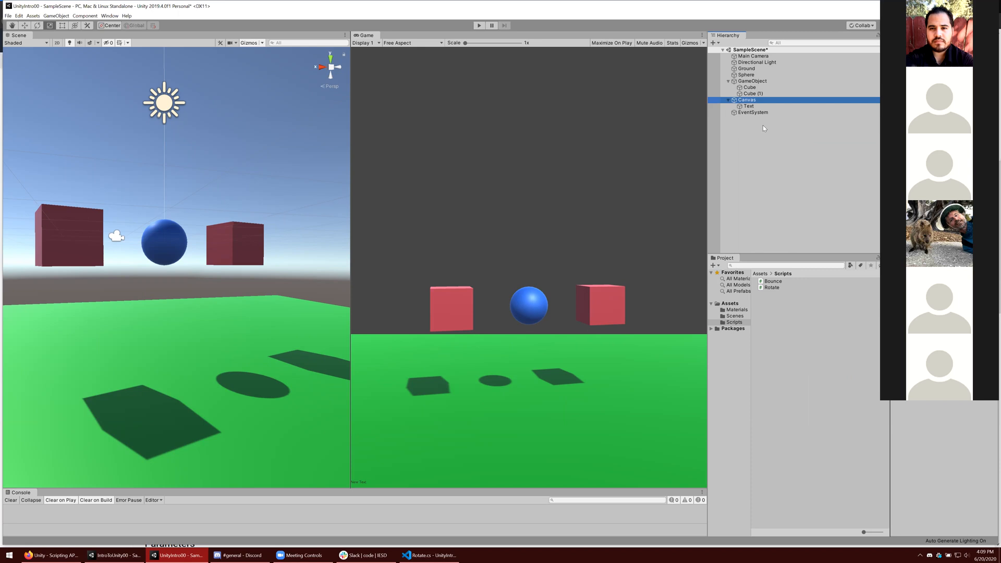
- Delete the Canvas with its Text and the EventSystem from the scene
click(728, 100)
click(736, 107)
click(747, 100)
key(Delete)
click(744, 101)
key(Delete)
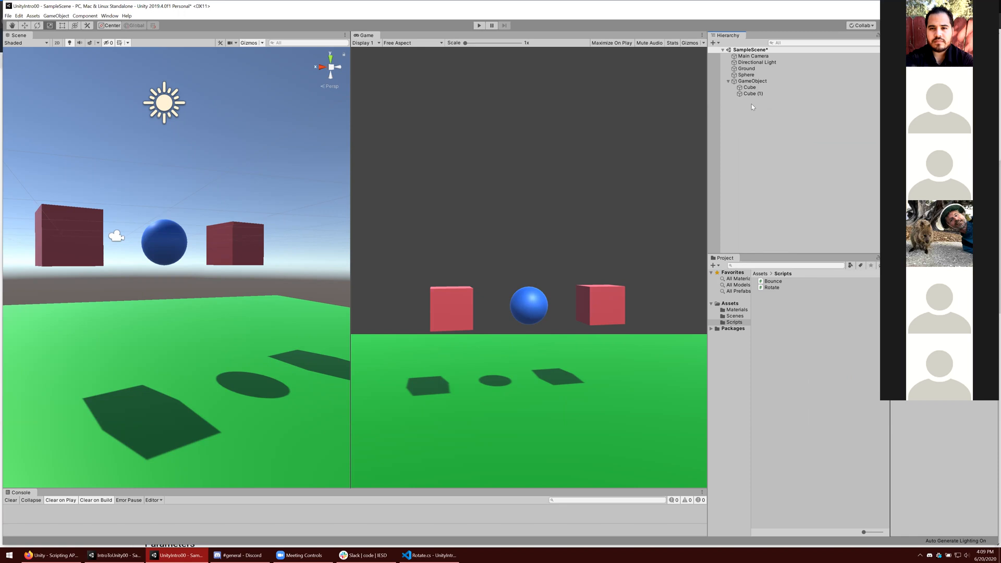
- Review the GameObject group by expanding it and selecting the parent and its child cubes in turn
click(728, 82)
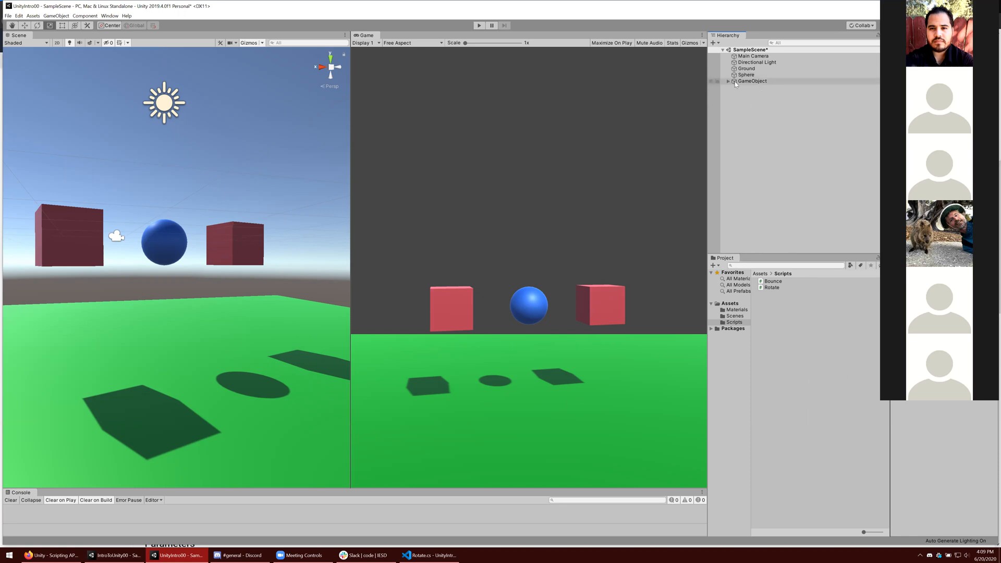
click(728, 82)
click(750, 88)
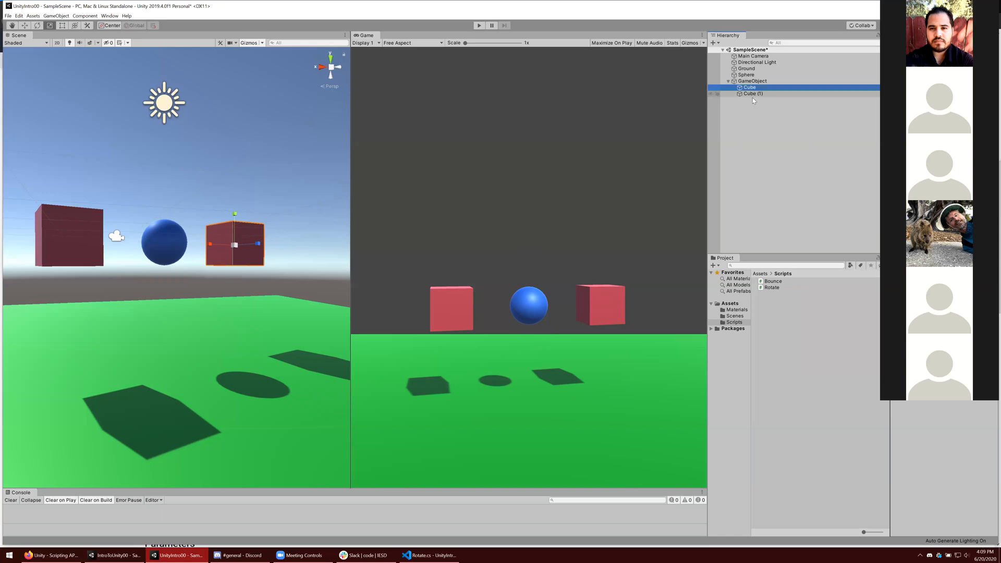
click(752, 98)
click(745, 75)
click(751, 81)
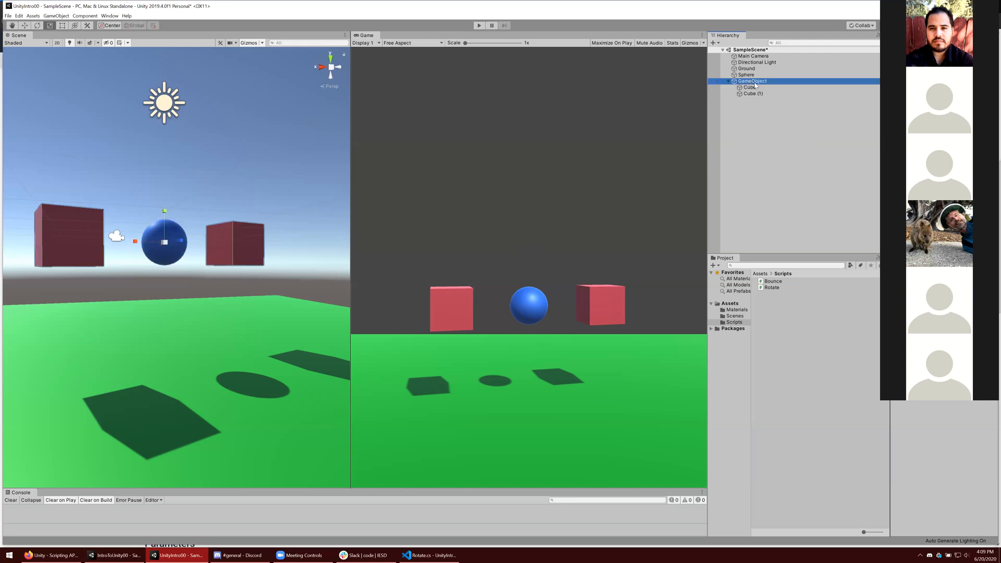
click(754, 94)
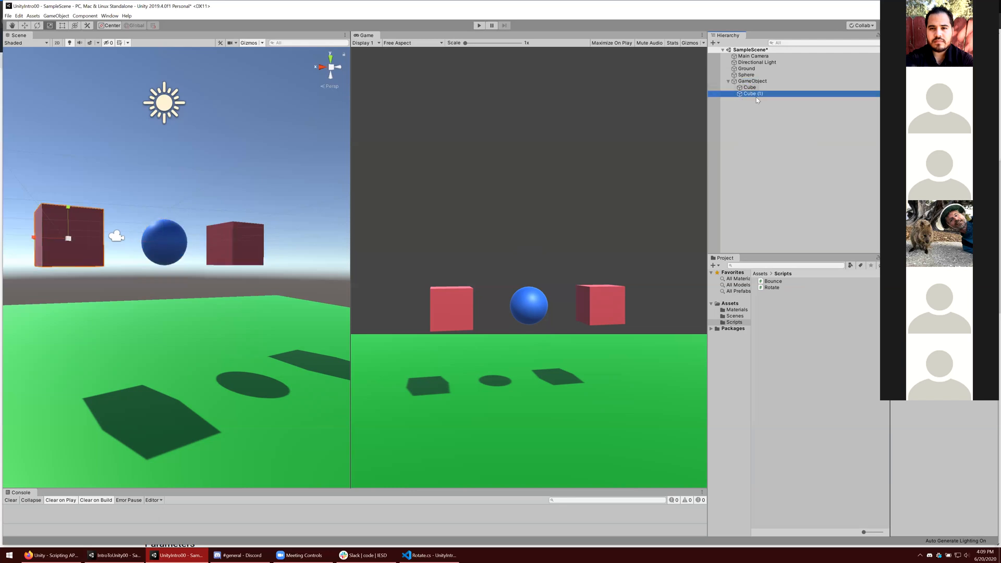
click(756, 99)
- Undo the UI, rotation and parenting changes until both cubes are back at the scene root, keeping the empty GameObject
key(ctrl+z)
key(ctrl+z)
key(ctrl+z)
key(ctrl+z)
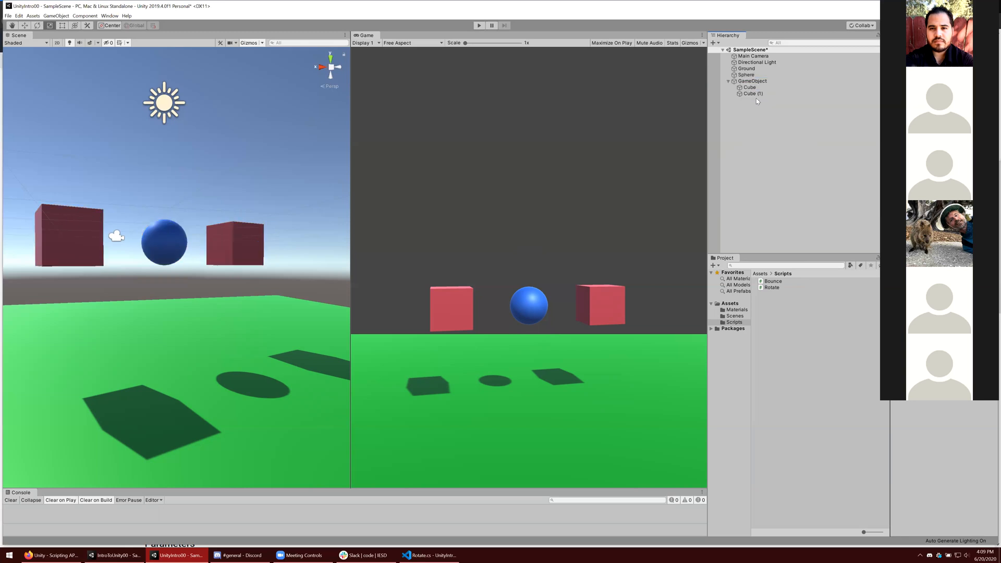
key(ctrl+z)
key(ctrl+z)
key(ctrl+z)
key(ctrl+z)
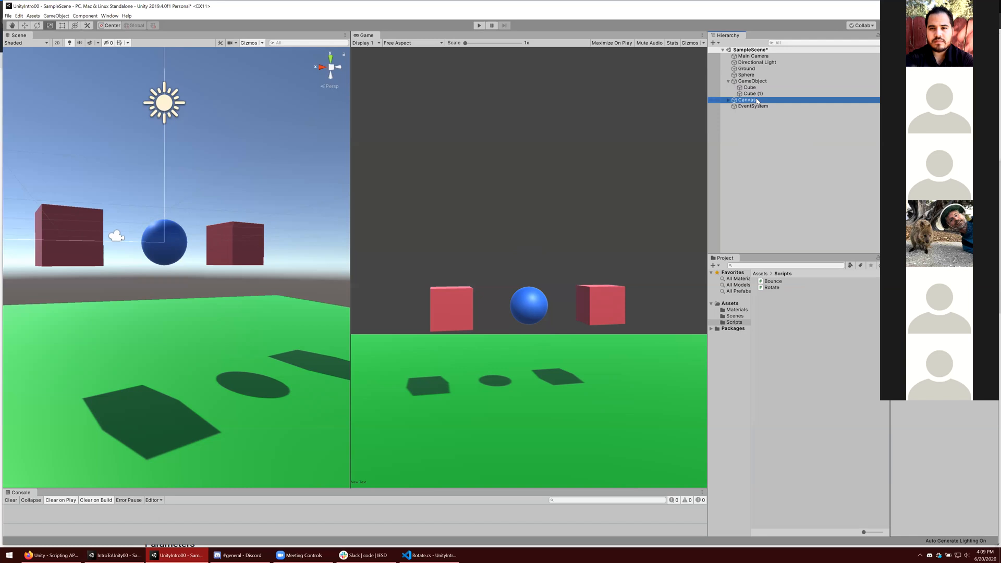
key(ctrl+z)
key(ctrl+z)
key(ctrl+z)
key(ctrl+z)
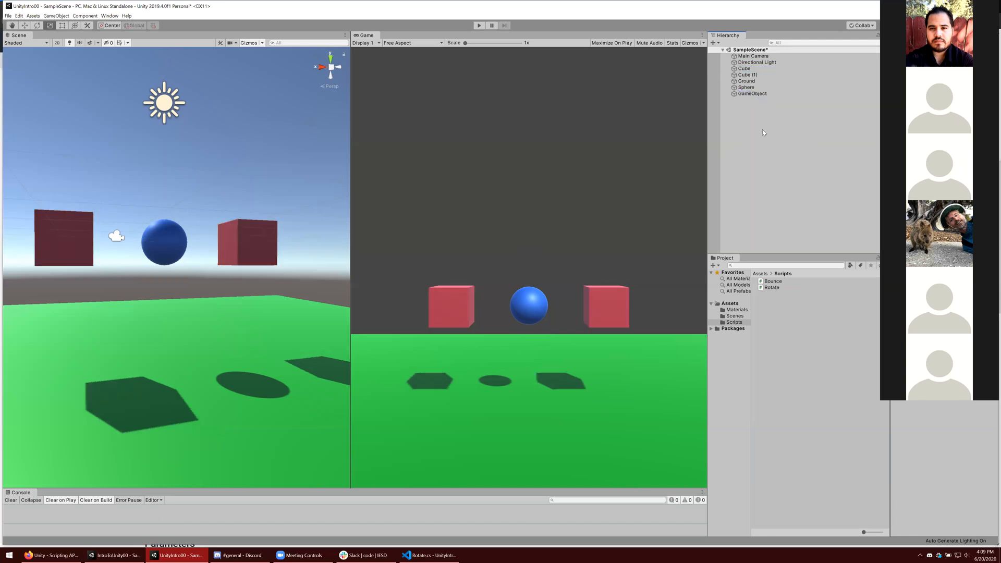
- Look through the Cube, Cube (1), Ground and Sphere objects in the hierarchy
click(750, 76)
click(749, 82)
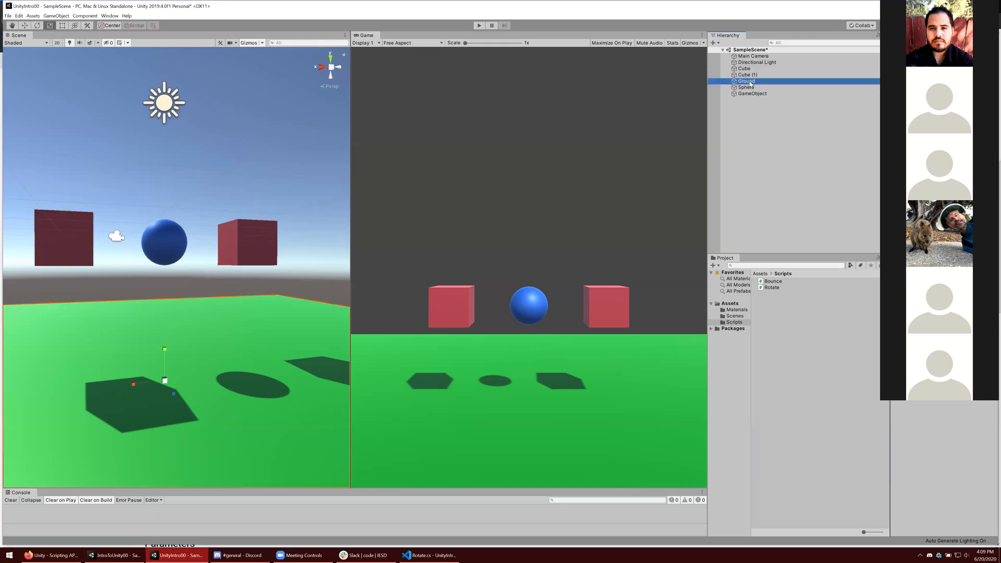
click(749, 87)
click(751, 82)
key(Up)
key(Up)
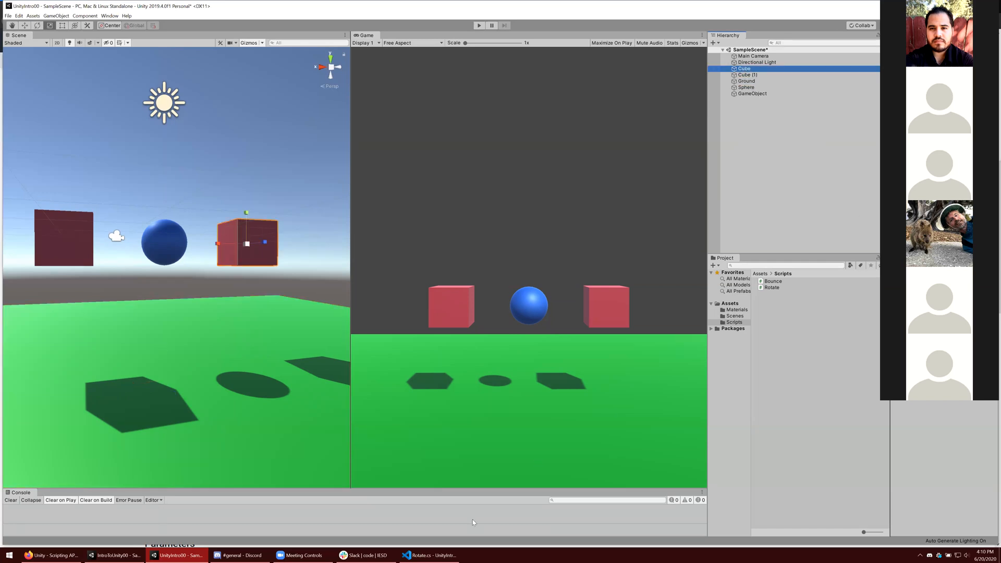
- Switch to Rotate.cs in Visual Studio Code and add a second [SerializeField] attribute one blank line below the speed declaration
click(422, 555)
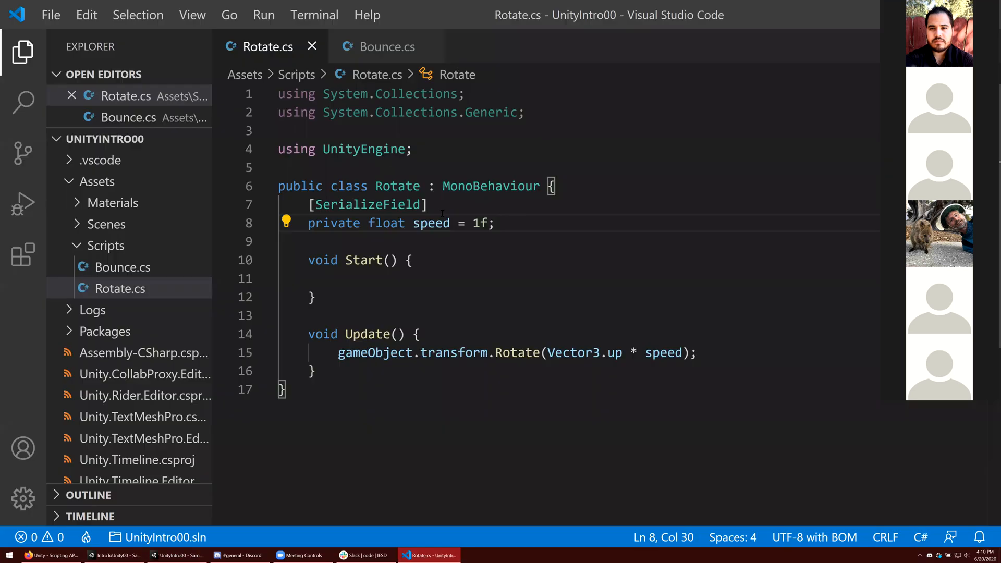
key(Return)
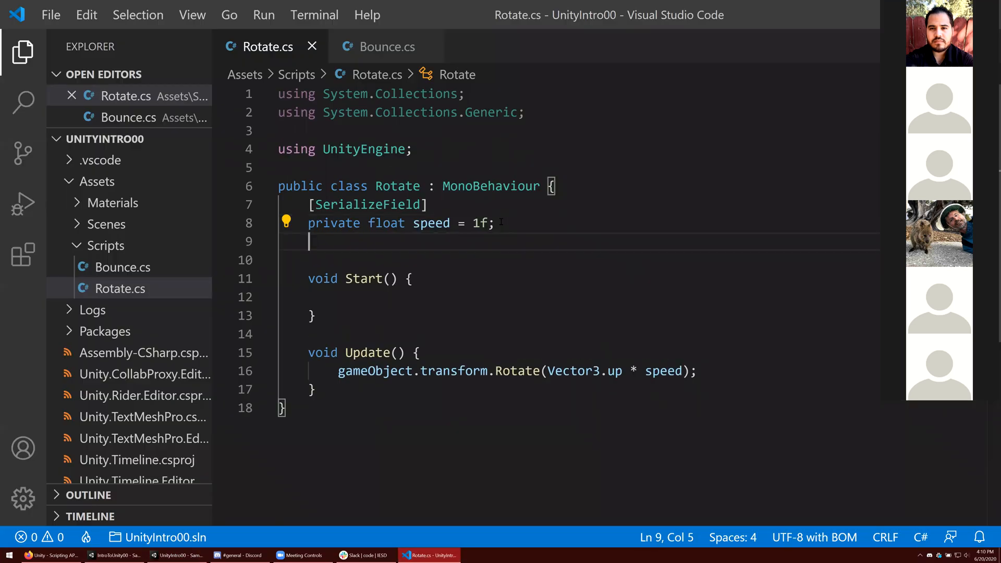
key(Return)
text([Seria)
key(Tab)
text(])
key(Return)
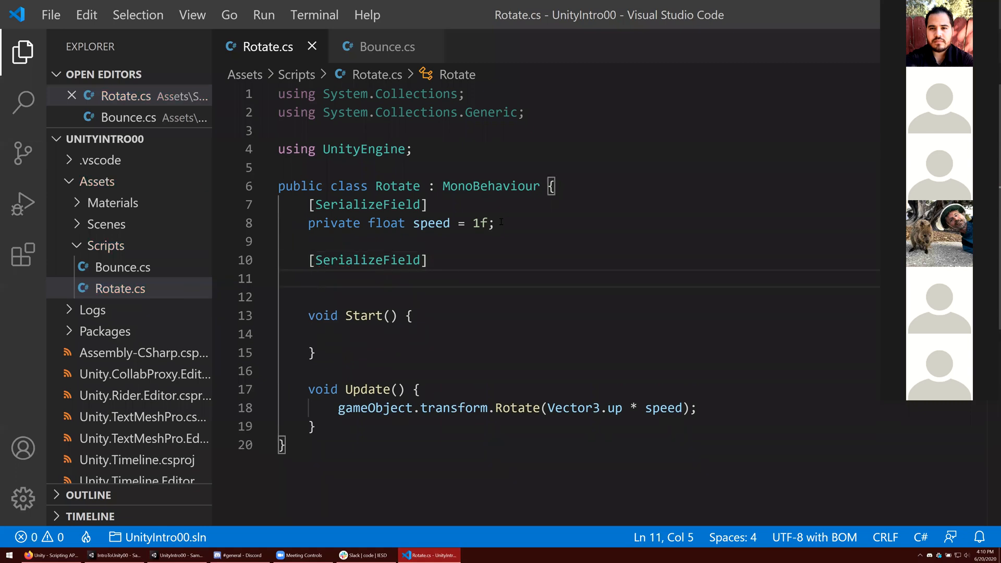
- Declare a private GameObject field named go under the new [SerializeField] attribute
text(private GameObject go)
key(Tab)
text(;)
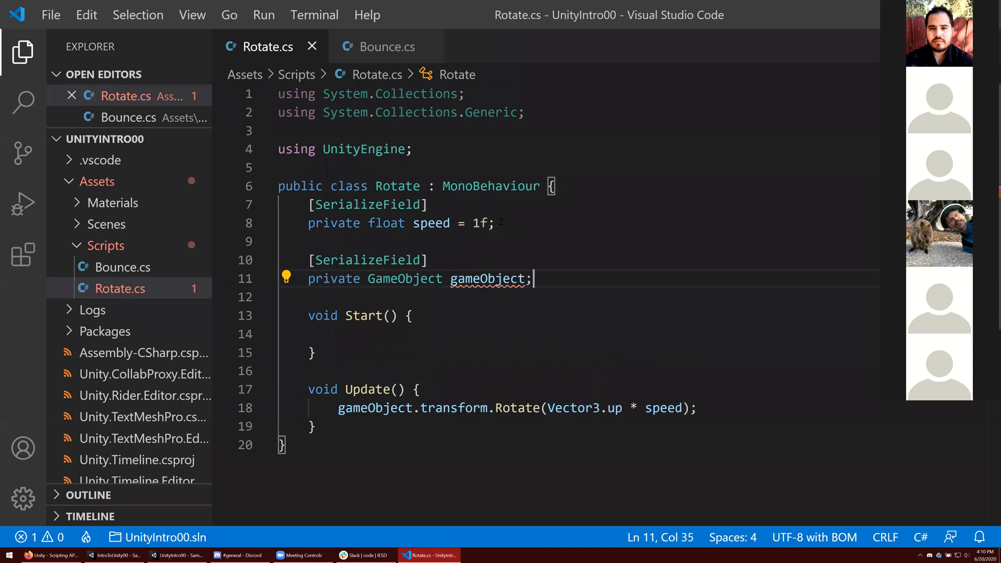
key(ctrl+z)
key(ctrl+z)
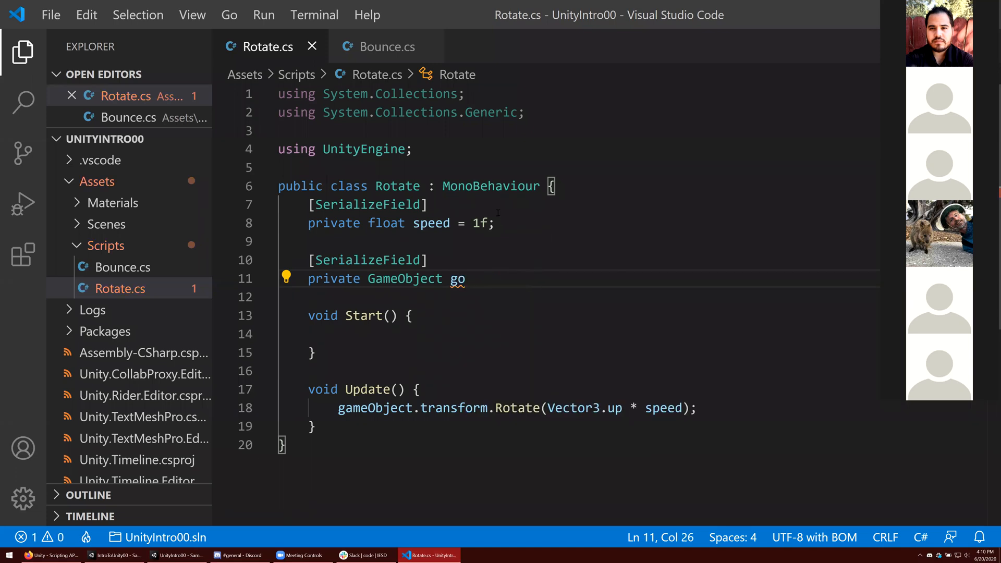
text(;)
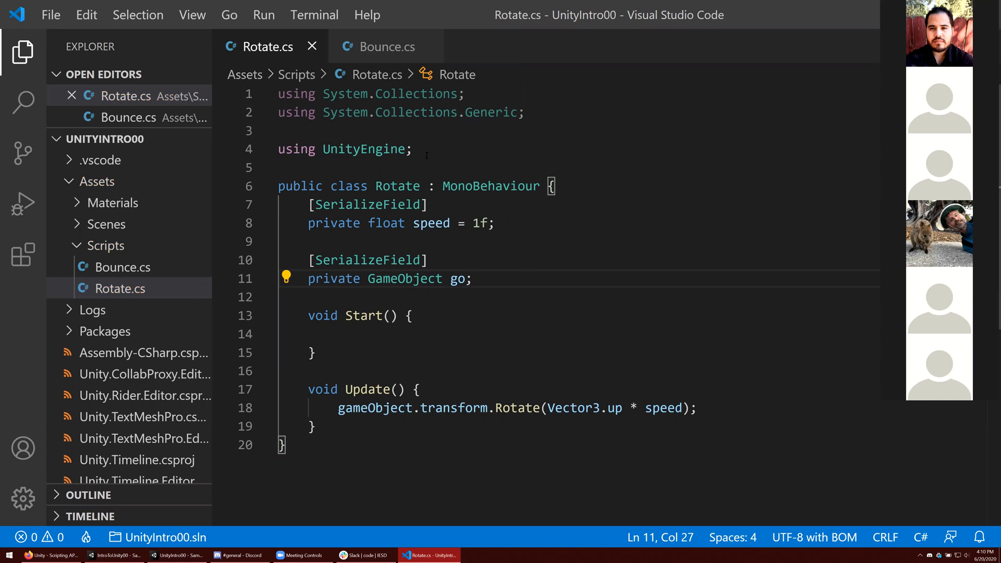
- Switch to Unity and assign the Sphere to the go field of the Cube's Rotate script
key(alt+Tab)
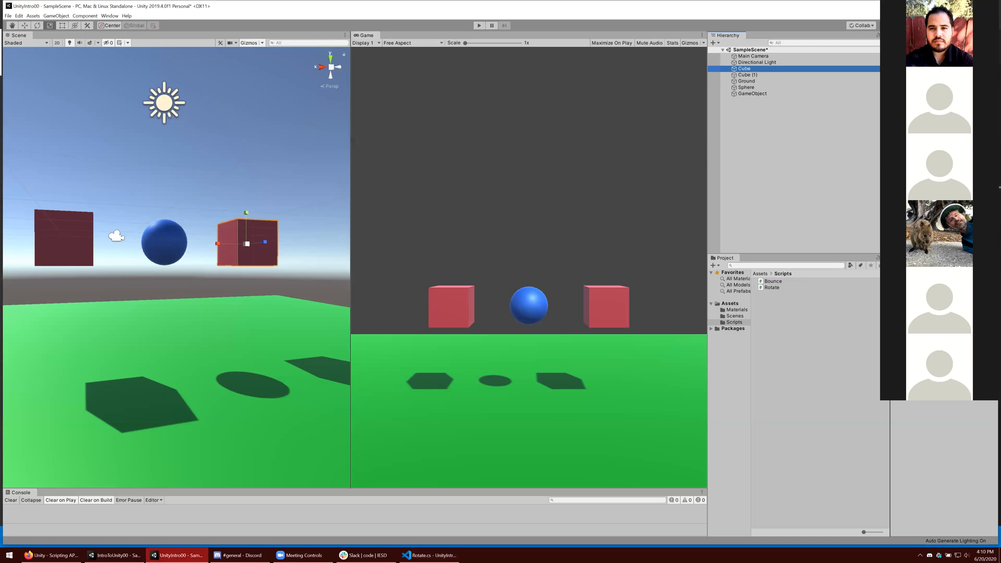
click(742, 76)
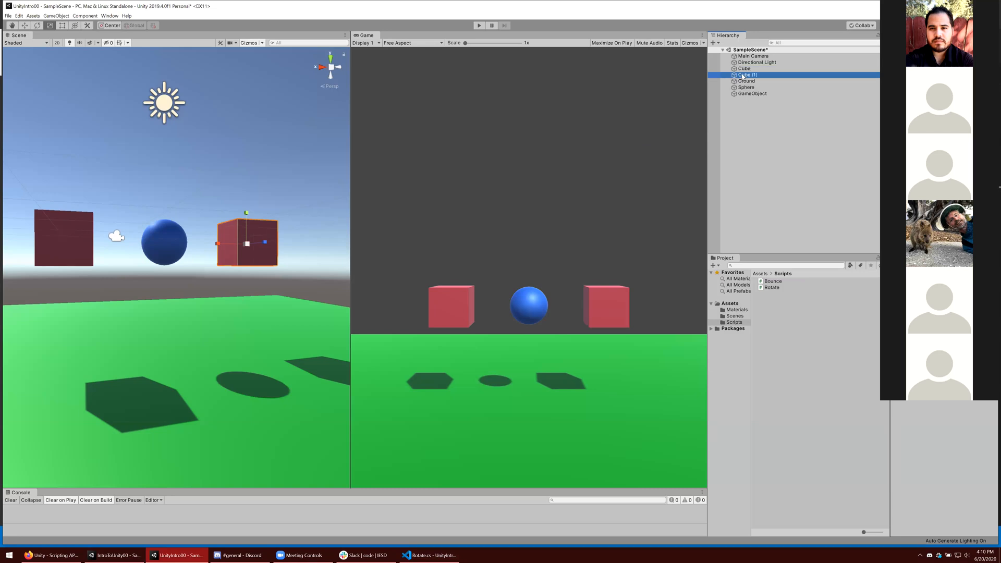
click(743, 69)
drag(747, 88, 938, 196)
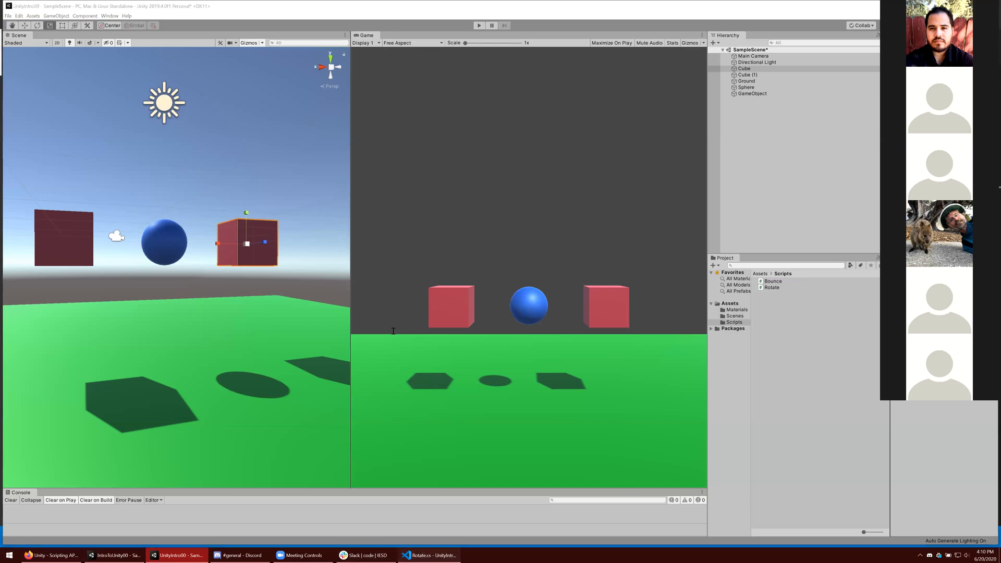
- Switch to Rotate.cs in Visual Studio Code and write go.GetComponent<Rigidbody>() inside the Start() method
click(429, 555)
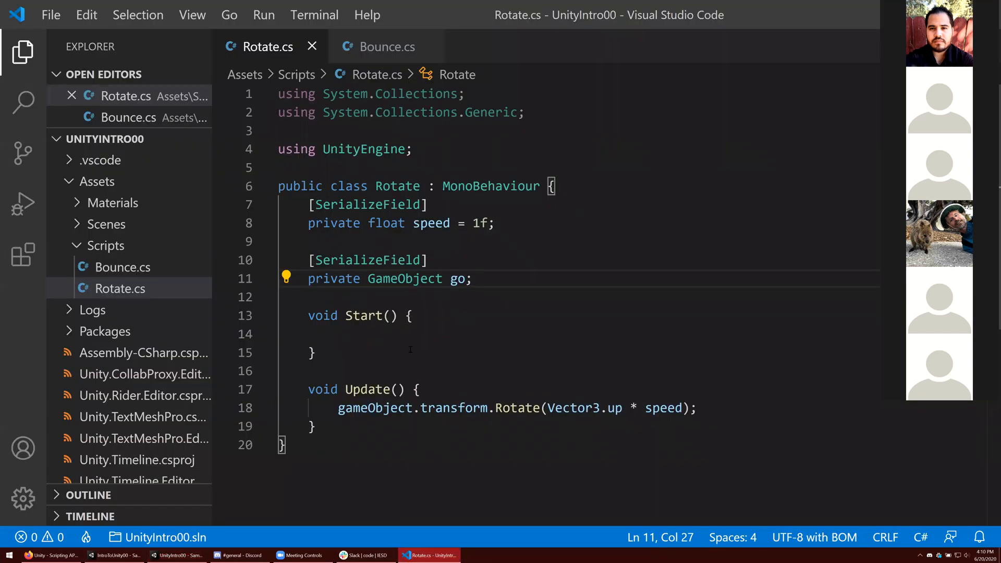
click(395, 330)
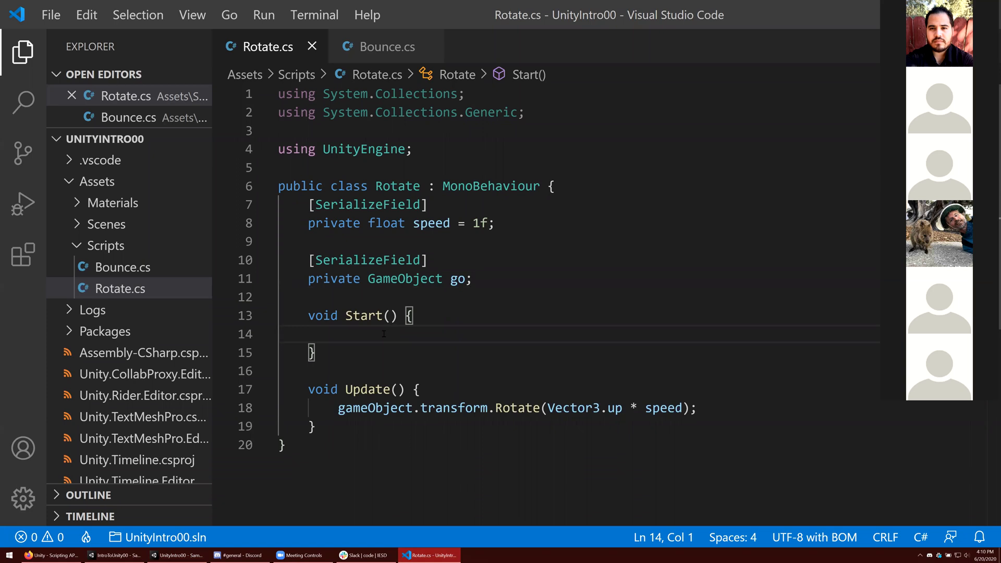
key(Tab)
key(Tab)
text(go.)
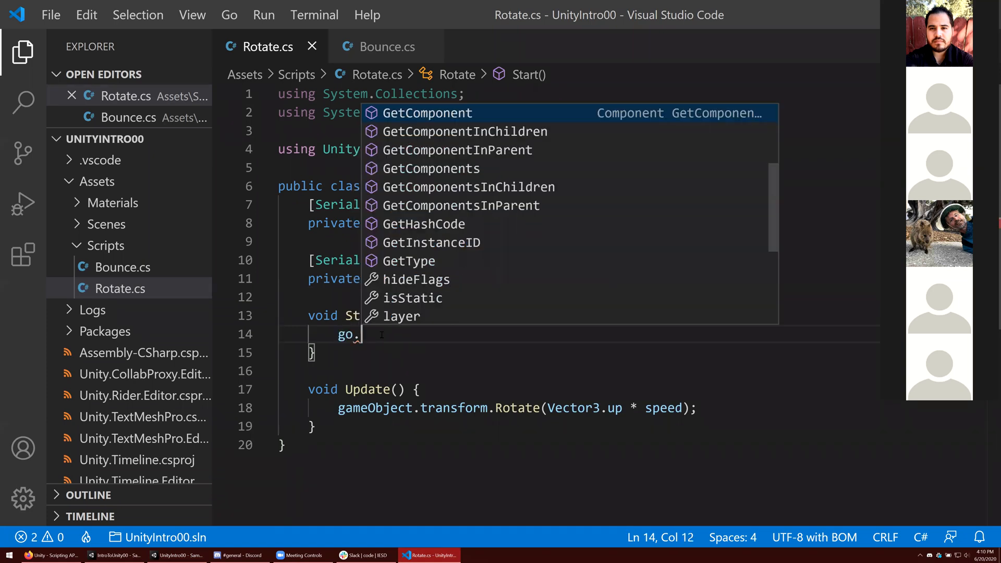
text(GetC)
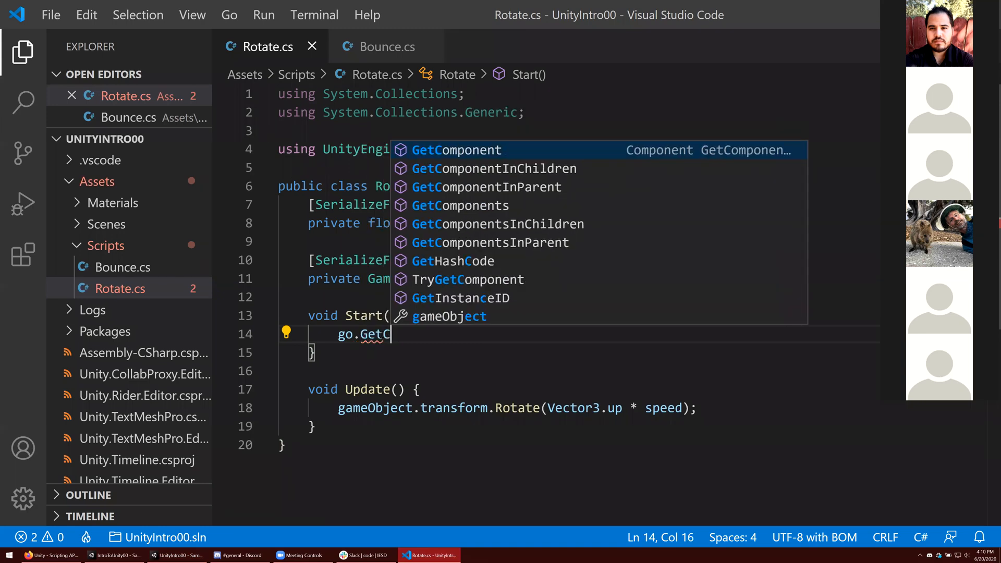
key(Tab)
text(<)
text(Rigi)
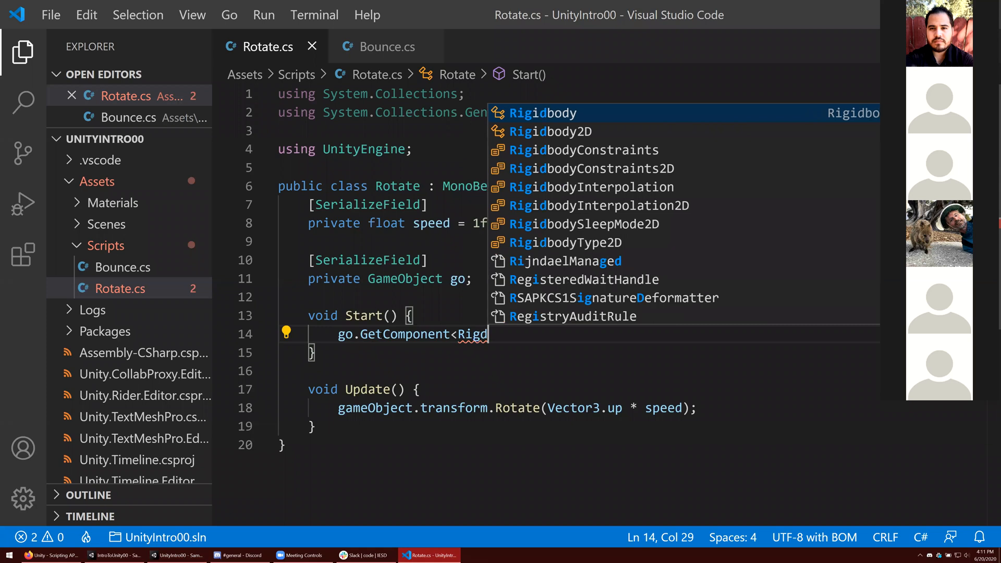
key(Tab)
text(>())
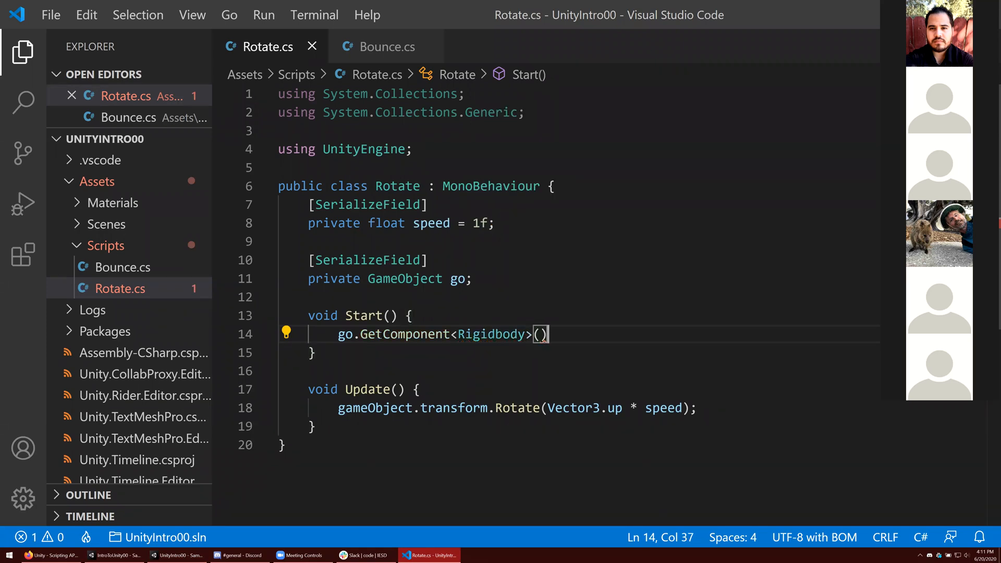
- Complete the Start() statement by chaining .AddForce(Vector3.up * 1000f); to the Rigidbody call
text(.add)
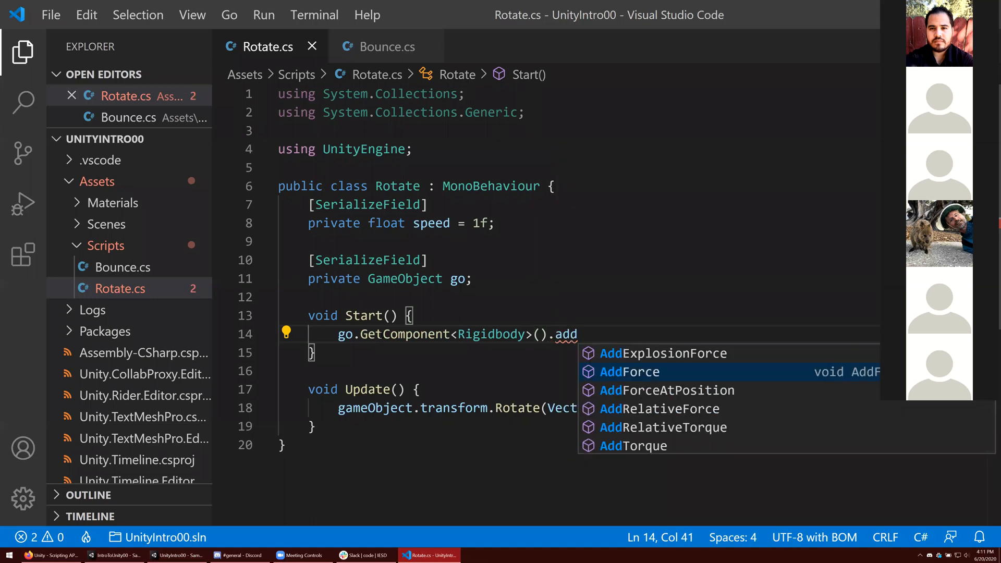
key(Tab)
text((Vector3.)
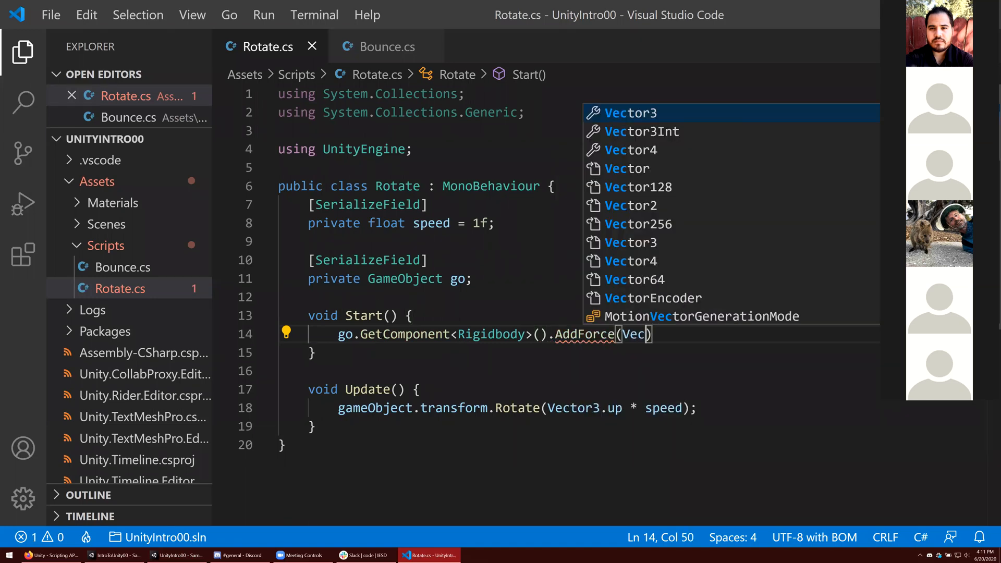
text(up * 1000)
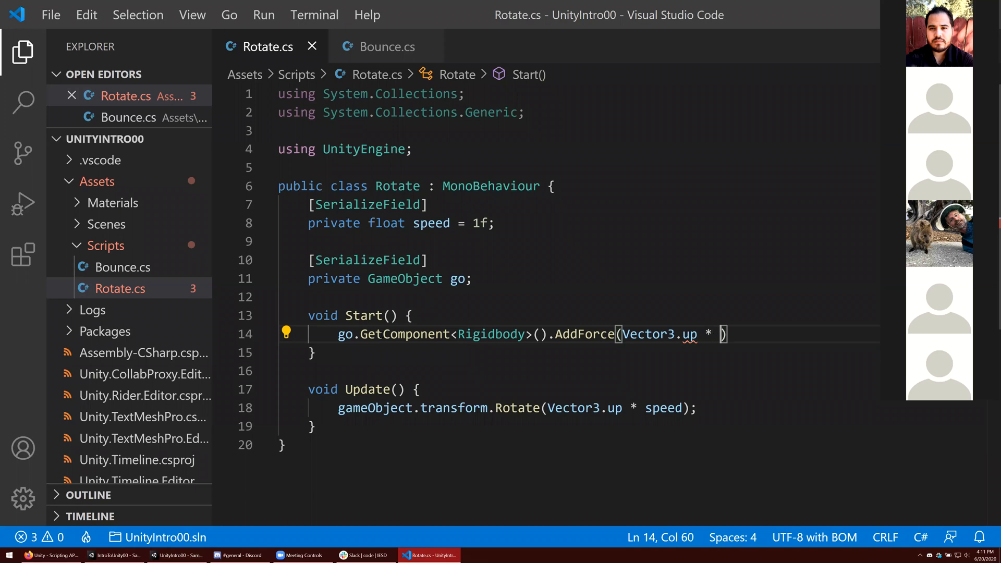
text(f);)
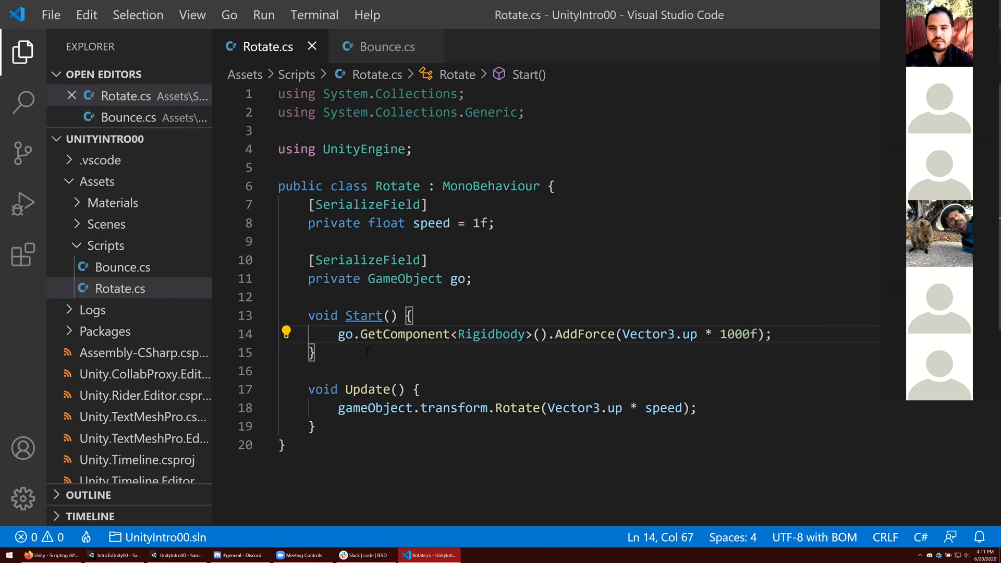
- Switch to Unity, run the scene, and inspect the Cube and Sphere while it plays
click(177, 555)
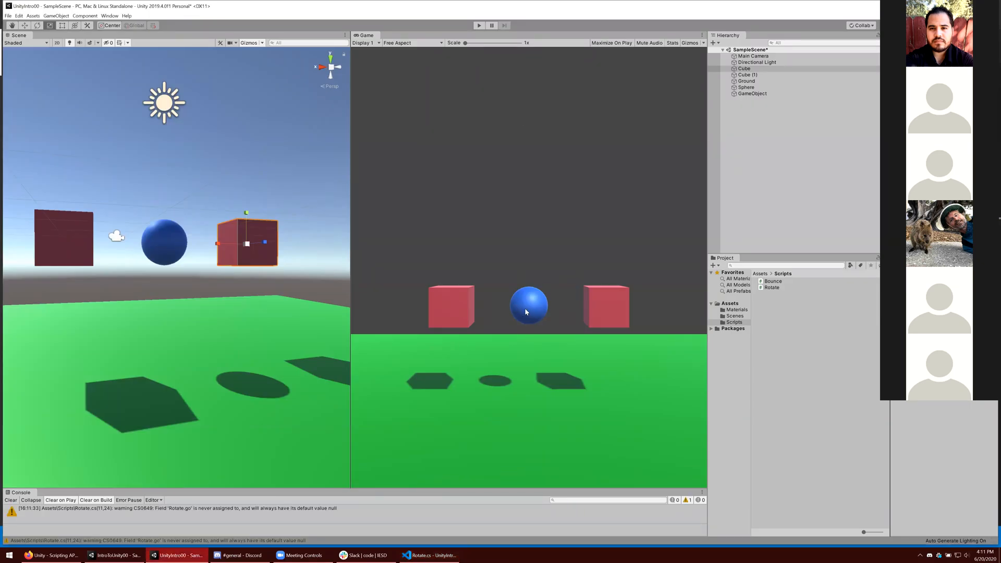
click(479, 26)
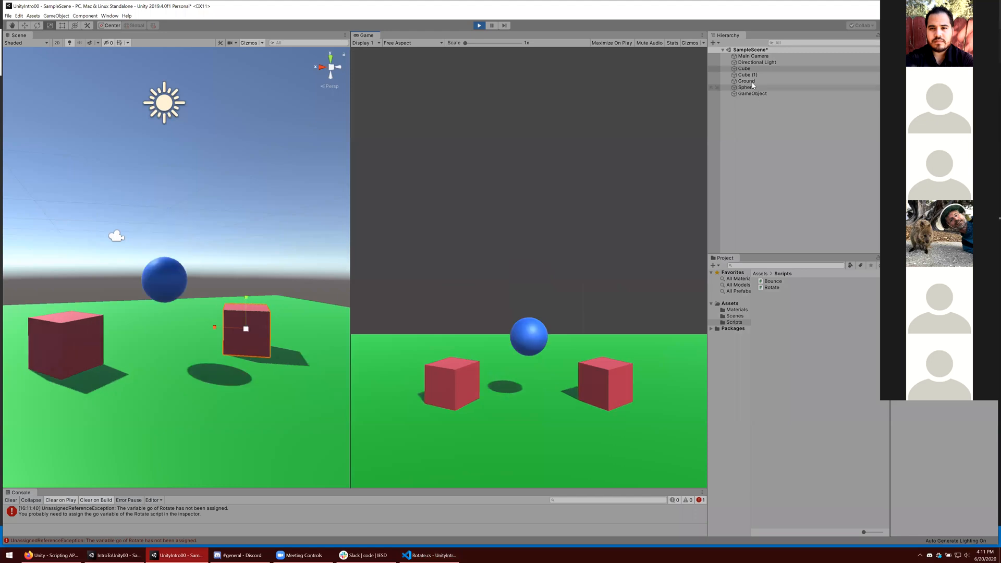
click(745, 69)
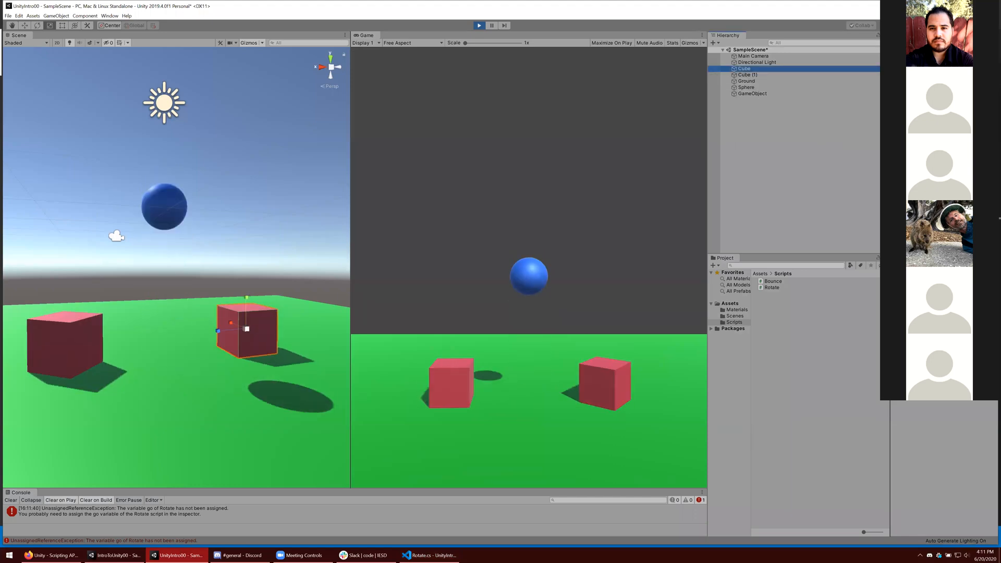
click(747, 87)
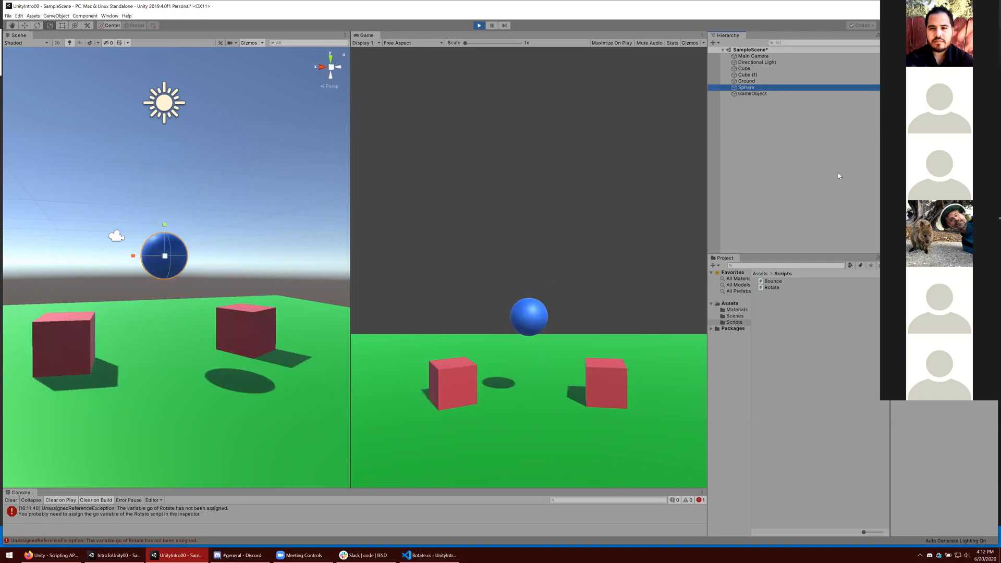
- Trace the console's unassigned-reference error to its object, compare the settings of Cube (1) and Cube, and stop the scene
click(170, 511)
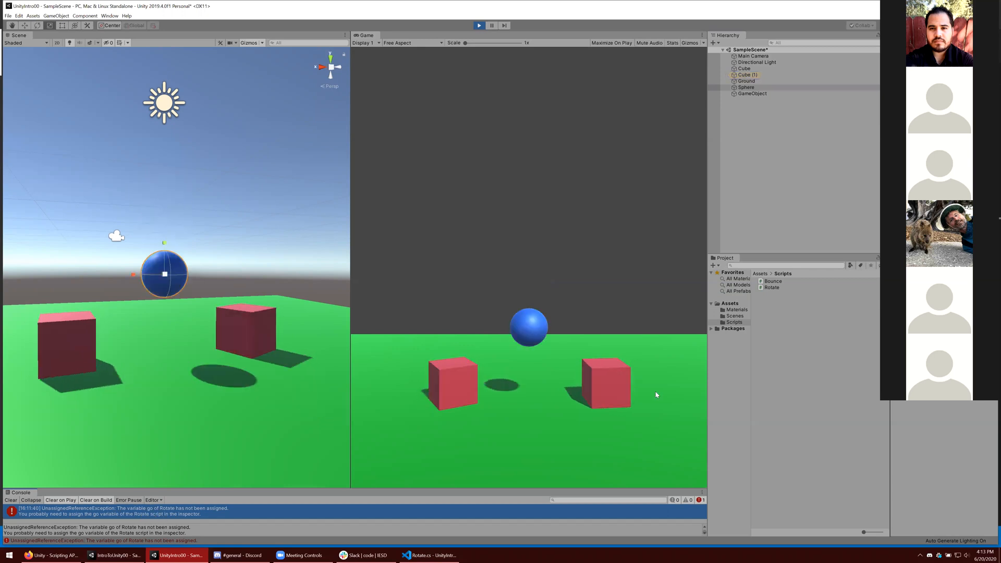
click(747, 75)
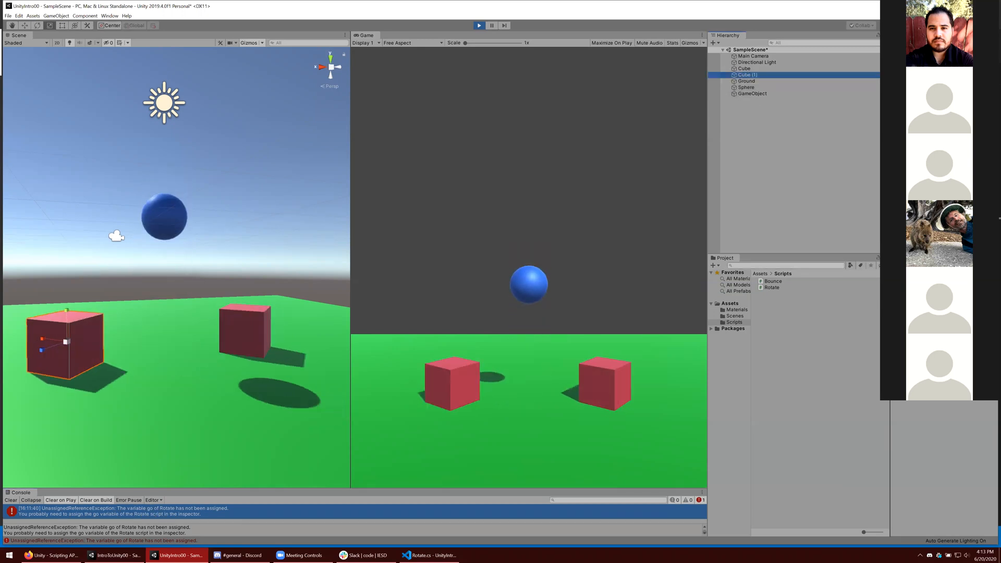
click(750, 68)
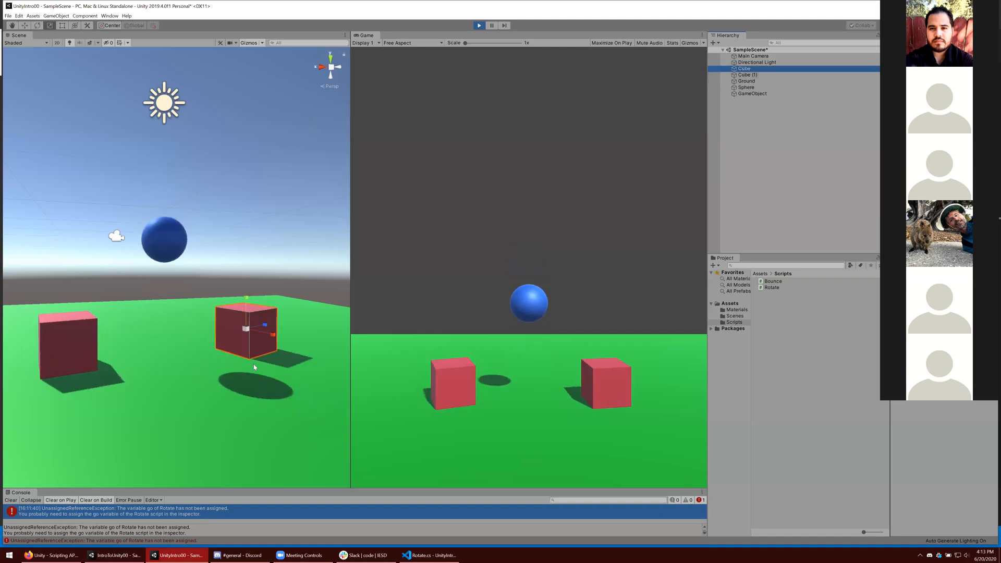
click(745, 76)
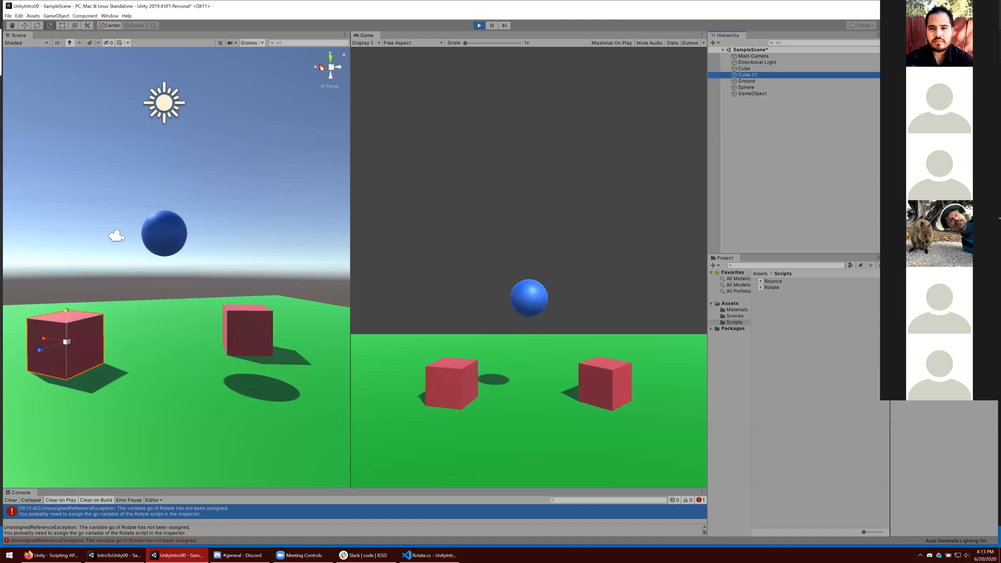
key(ctrl+p)
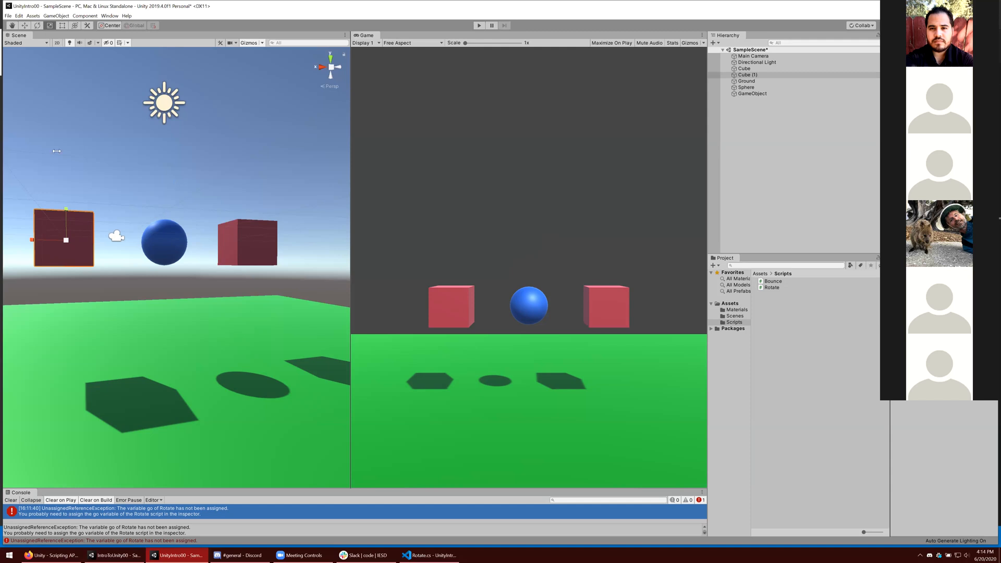
- Open the Asset Store inside the editor and widen its view over most of the Game view
click(109, 15)
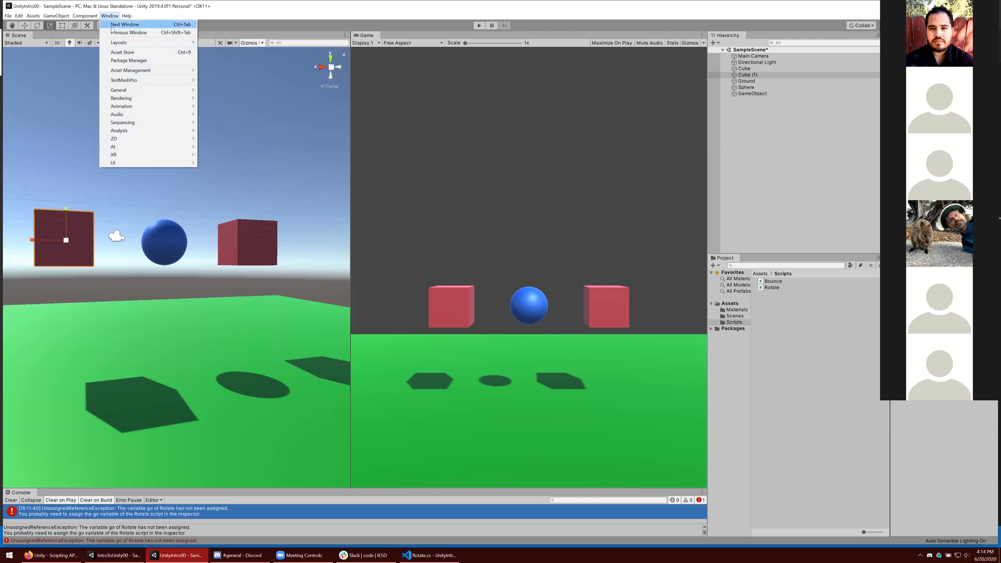
click(121, 52)
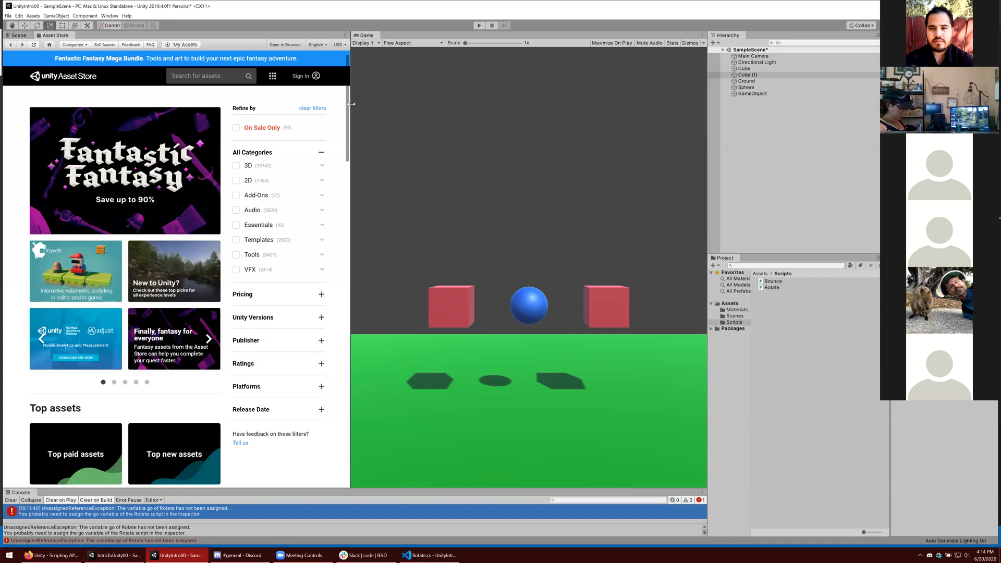
drag(540, 129, 629, 130)
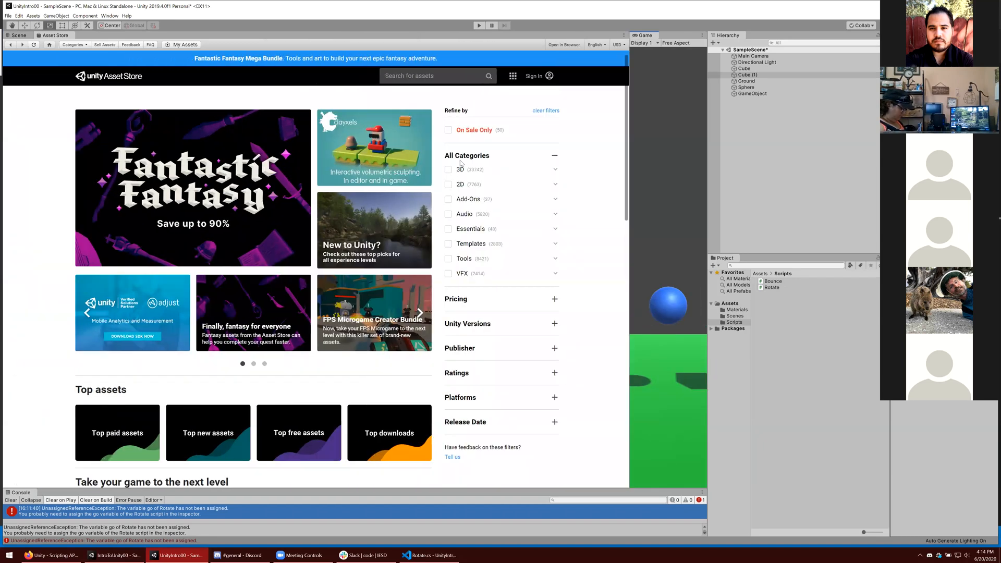
- Filter the store's assets to a price range of $0 to $0
click(555, 301)
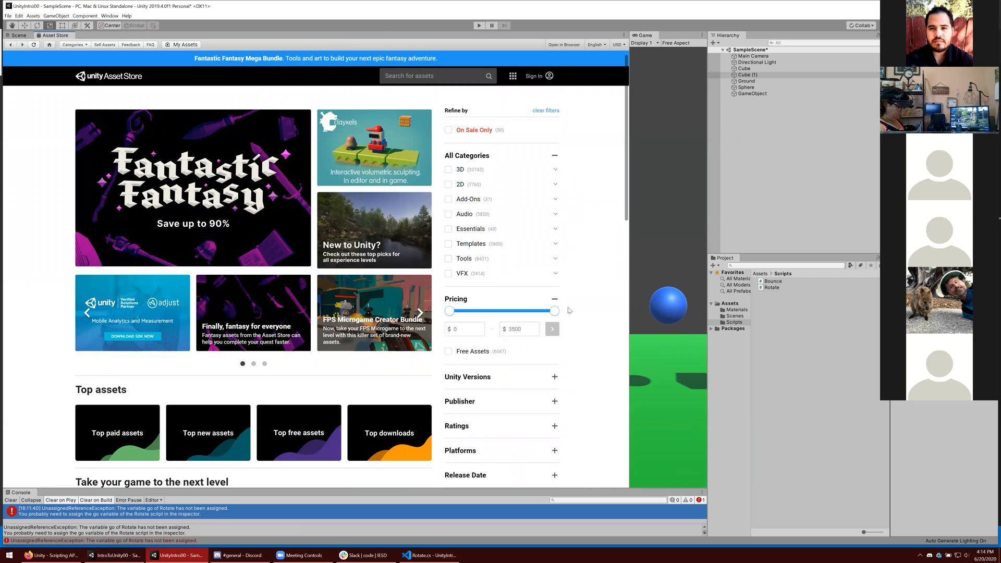
drag(555, 311, 446, 316)
click(552, 329)
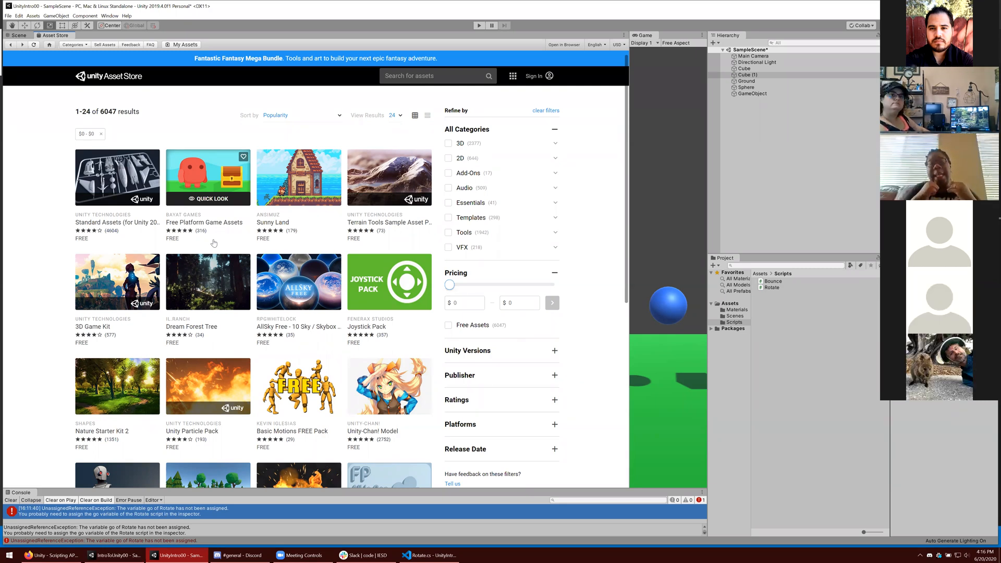
- Close the Asset Store and narrow the Scene view to give the Game view more room
right_click(63, 37)
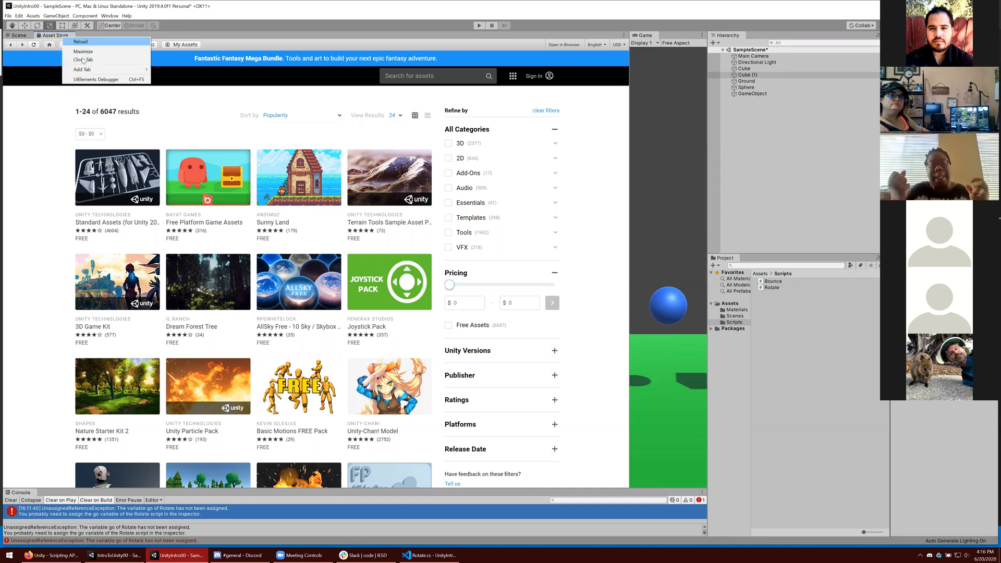
click(84, 59)
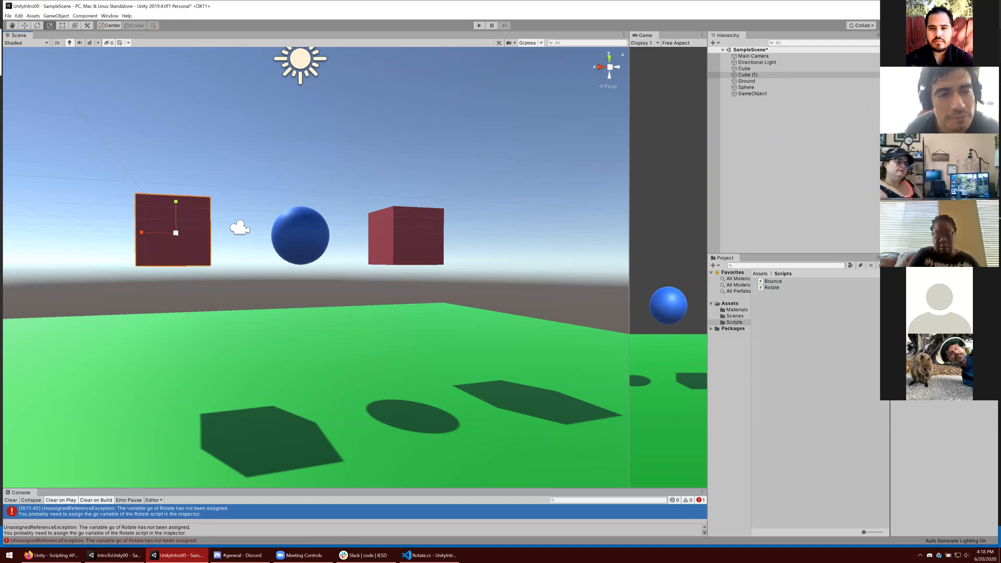
drag(629, 167, 324, 224)
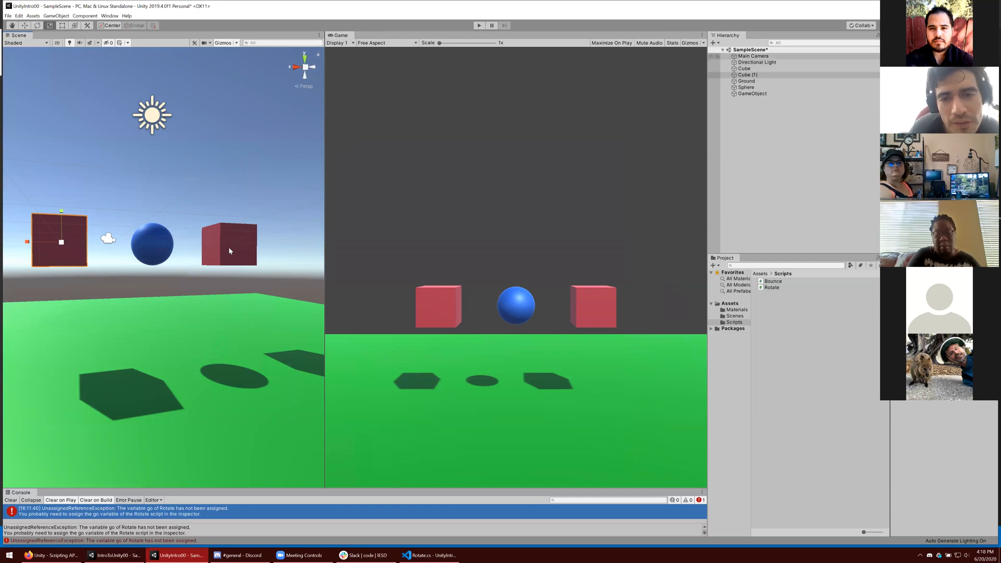
- Change the Main Camera's projection to orthographic
click(753, 56)
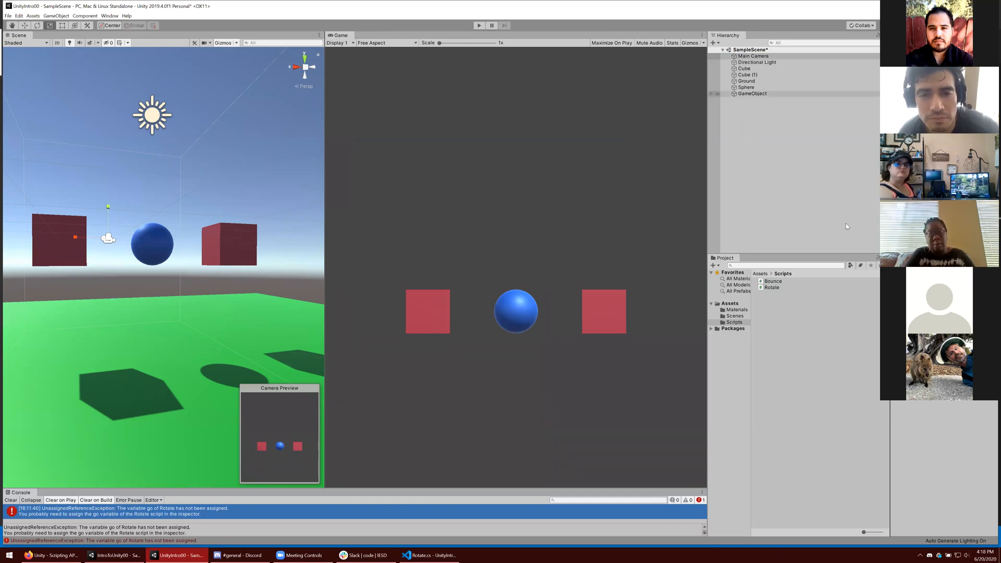
- Scale the Cube up uniformly by roughly half and move it slightly along the X axis toward the Sphere
click(744, 69)
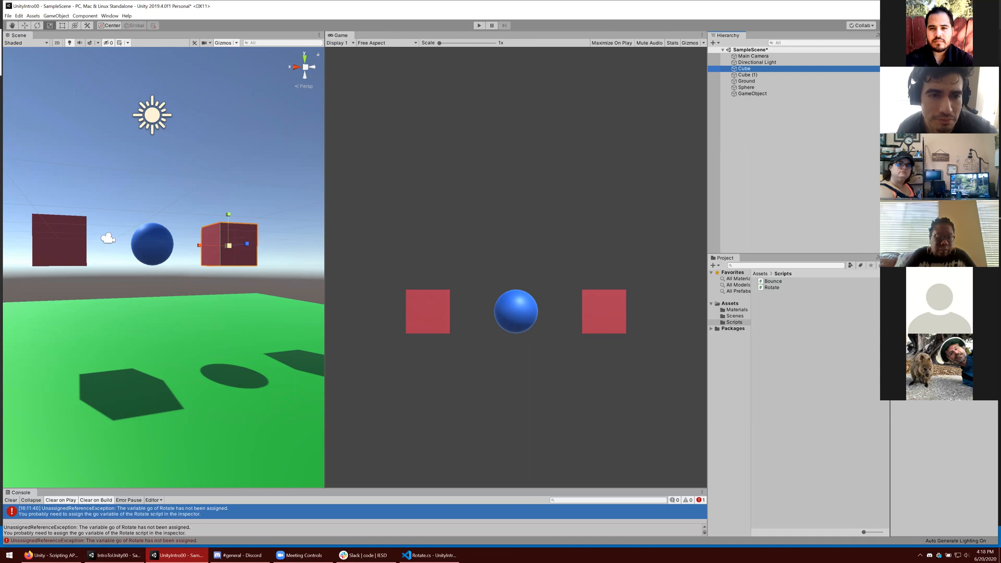
drag(228, 246, 252, 245)
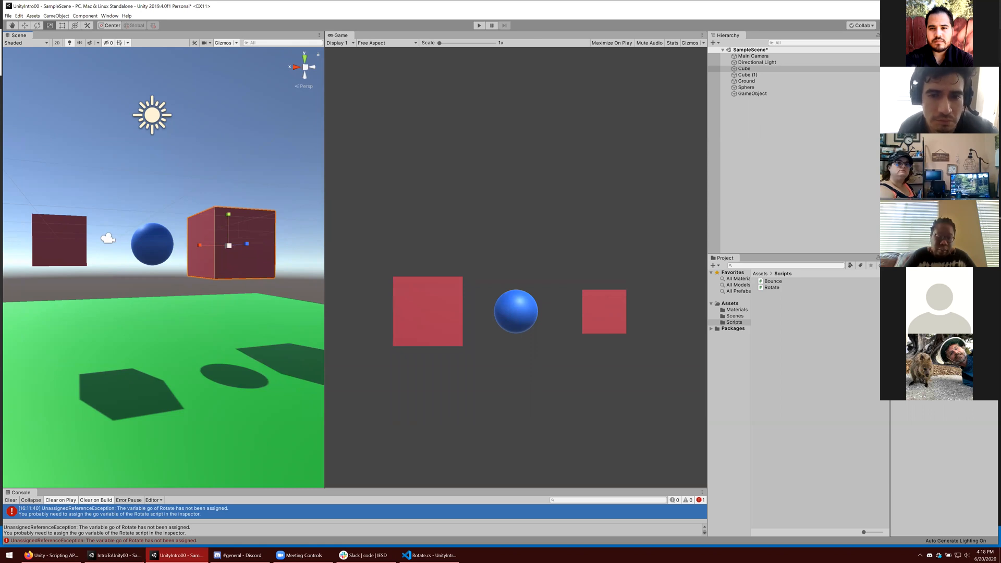
key(w)
mouse_move(209, 245)
mouse_down()
mouse_move(86, 243)
mouse_move(189, 245)
mouse_up()
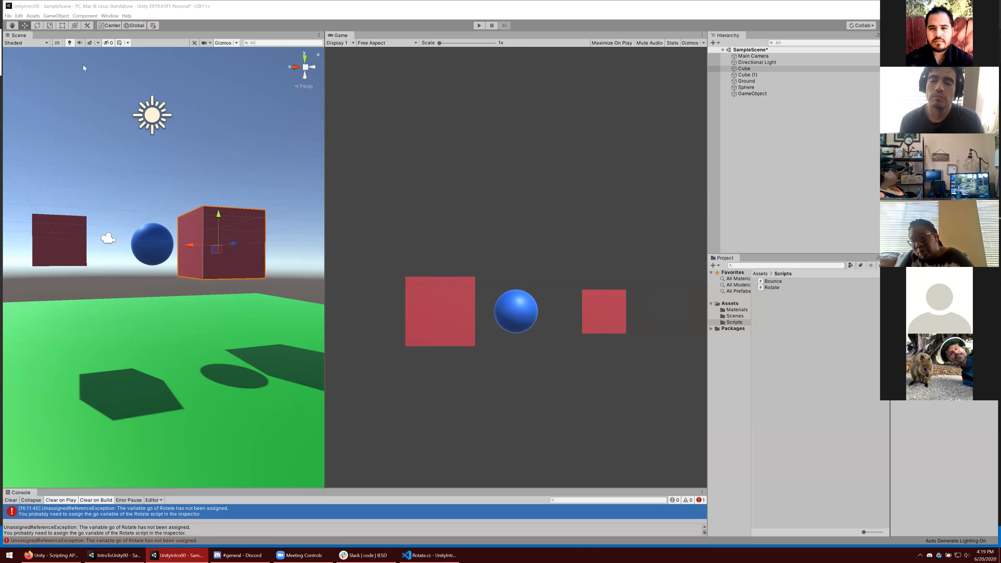
- Set the Main Camera's projection back to perspective and clear the selection
click(8, 17)
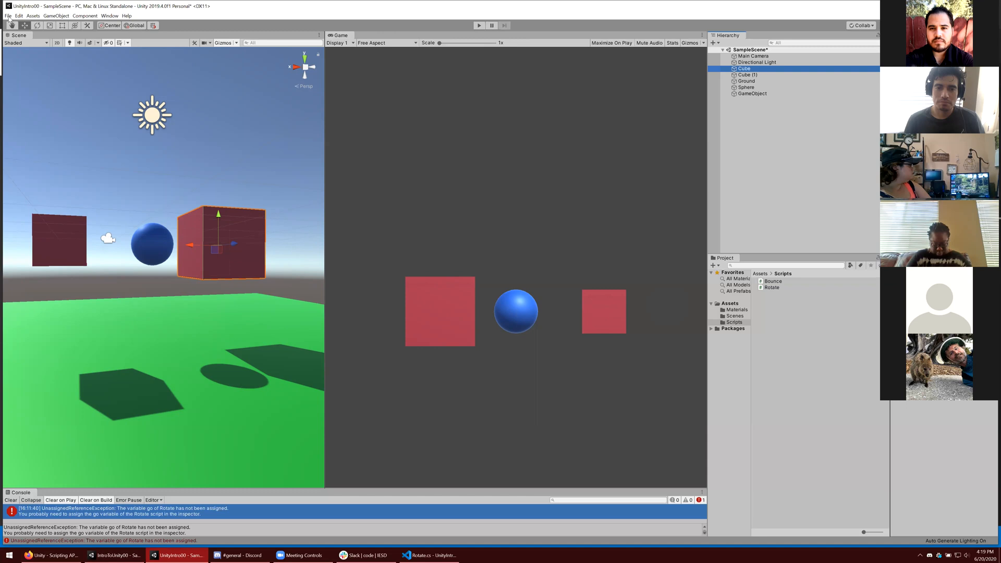
click(753, 56)
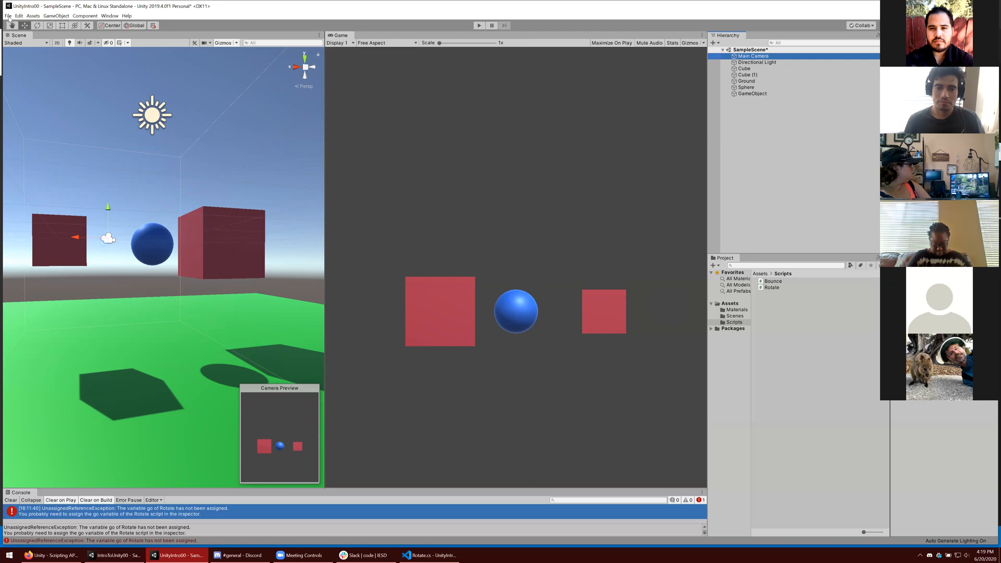
click(969, 147)
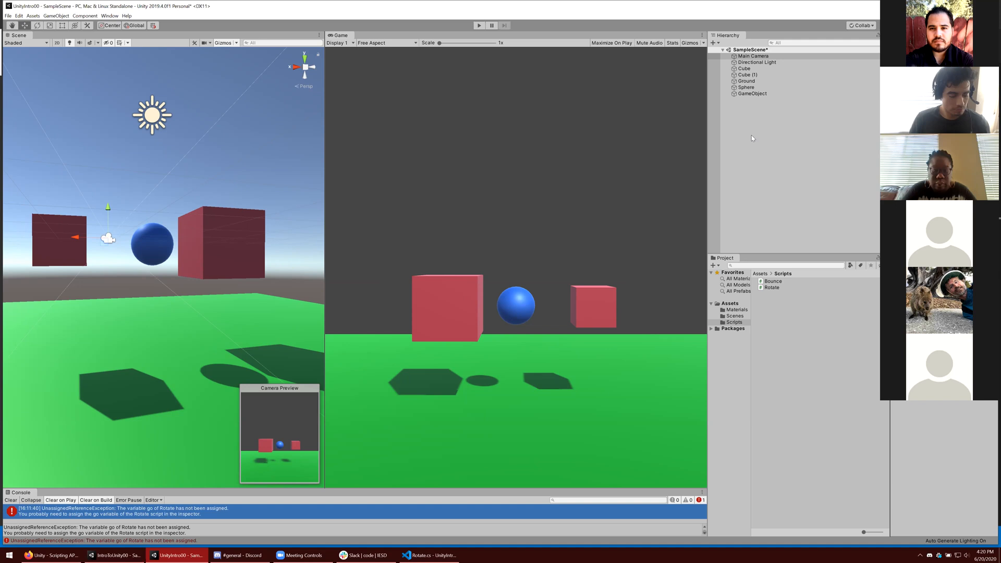
click(751, 137)
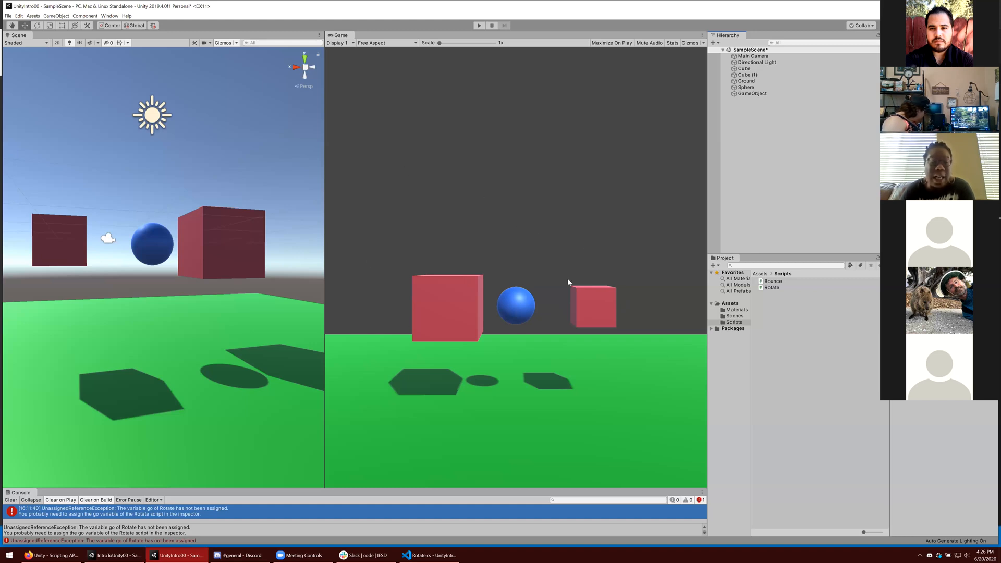
key(alt+f)
key(Right)
key(Right)
key(Right)
key(Right)
key(Right)
key(Escape)
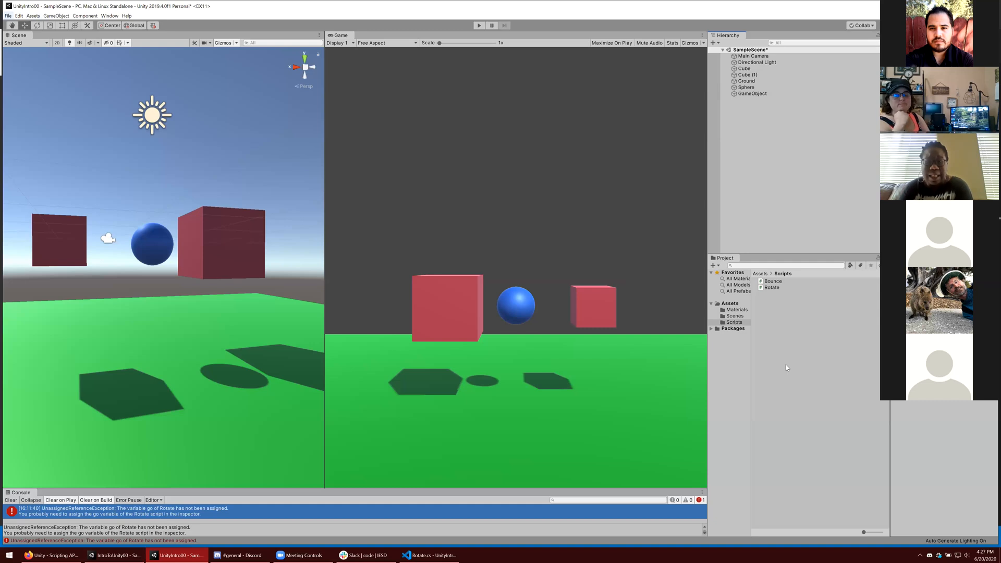
- Start the New Project command to bring up the project list in Unity Hub
key(Down)
key(Down)
key(Down)
key(Down)
key(Down)
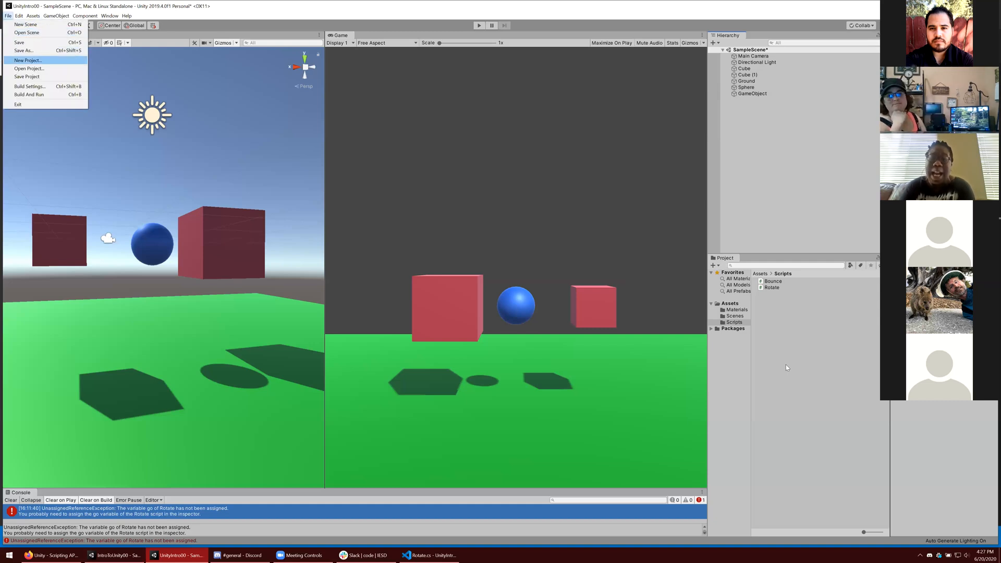
key(Return)
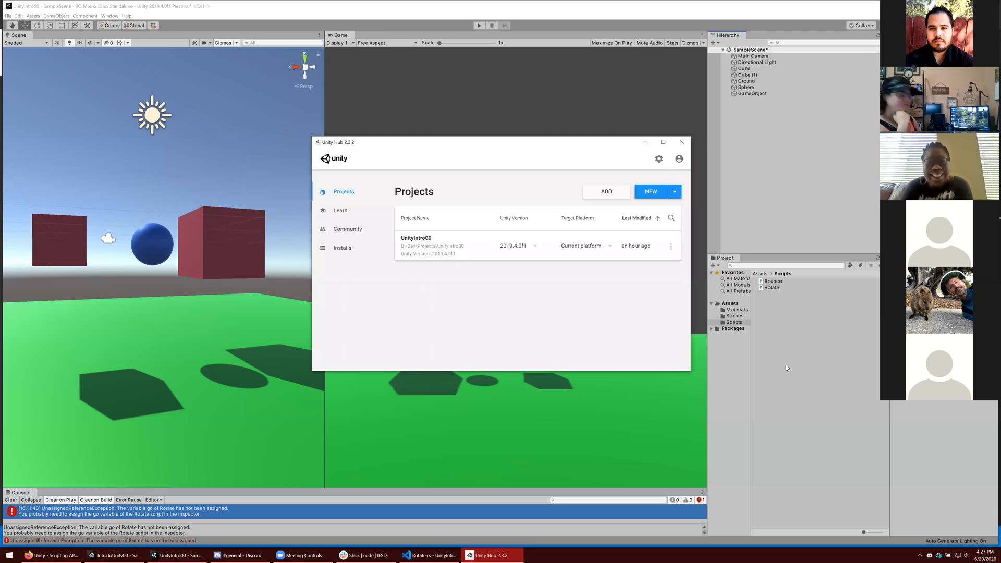
- Look through the Dev\Projects folder for existing projects to add, leaving without a selection and closing Unity Hub
click(607, 191)
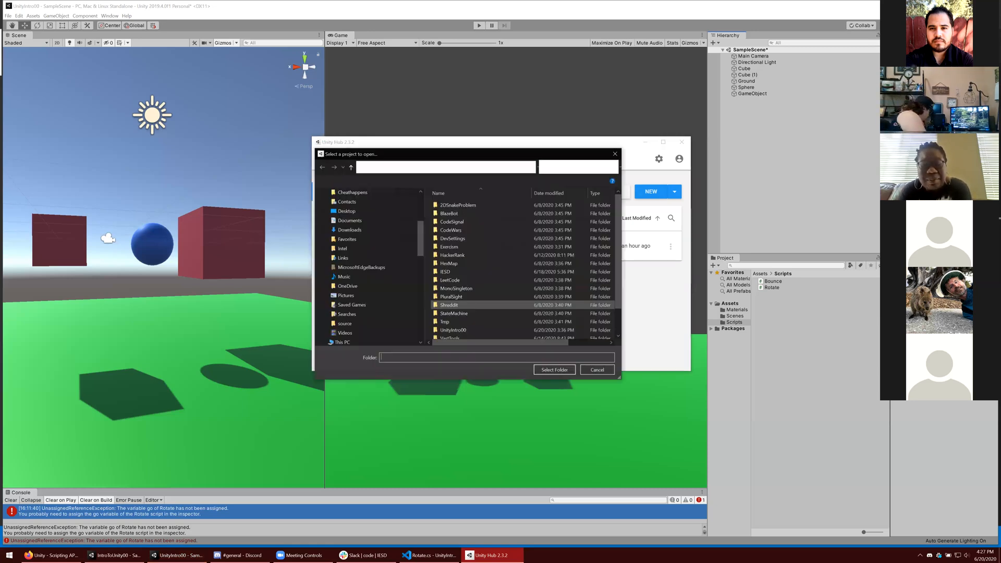
scroll(477, 278, down, 2)
scroll(477, 273, up, 2)
scroll(469, 248, down, 2)
scroll(453, 285, up, 1)
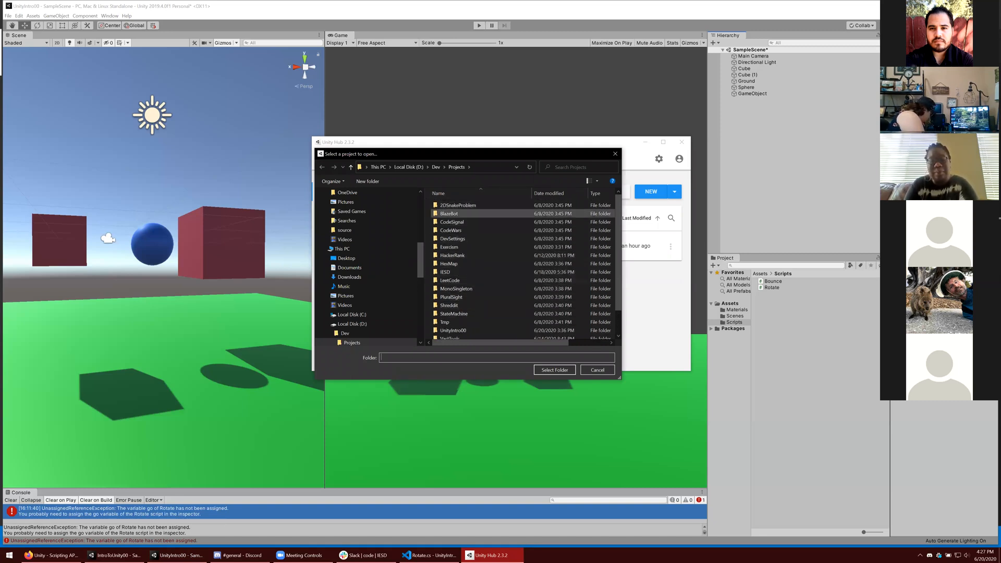
click(615, 154)
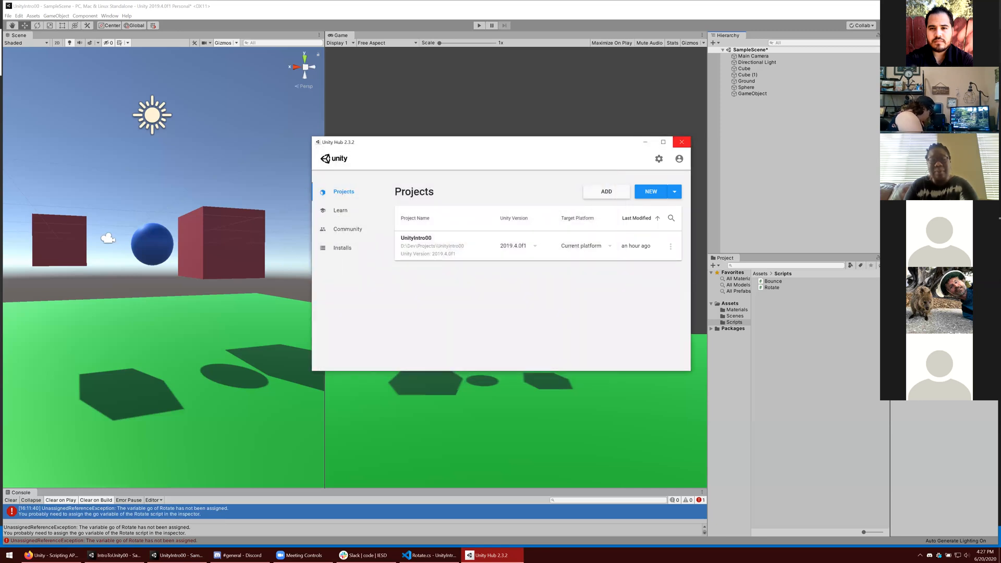
click(681, 142)
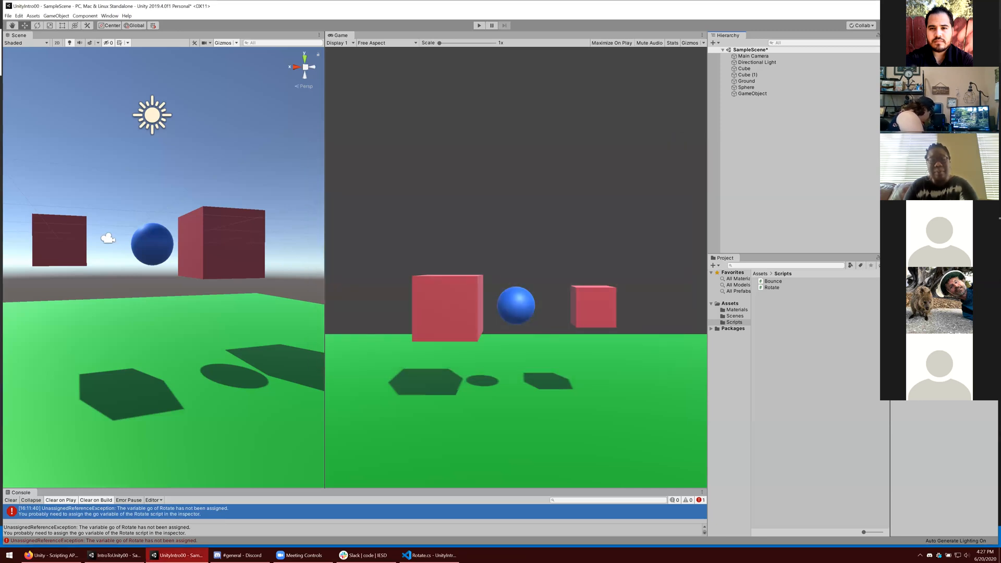